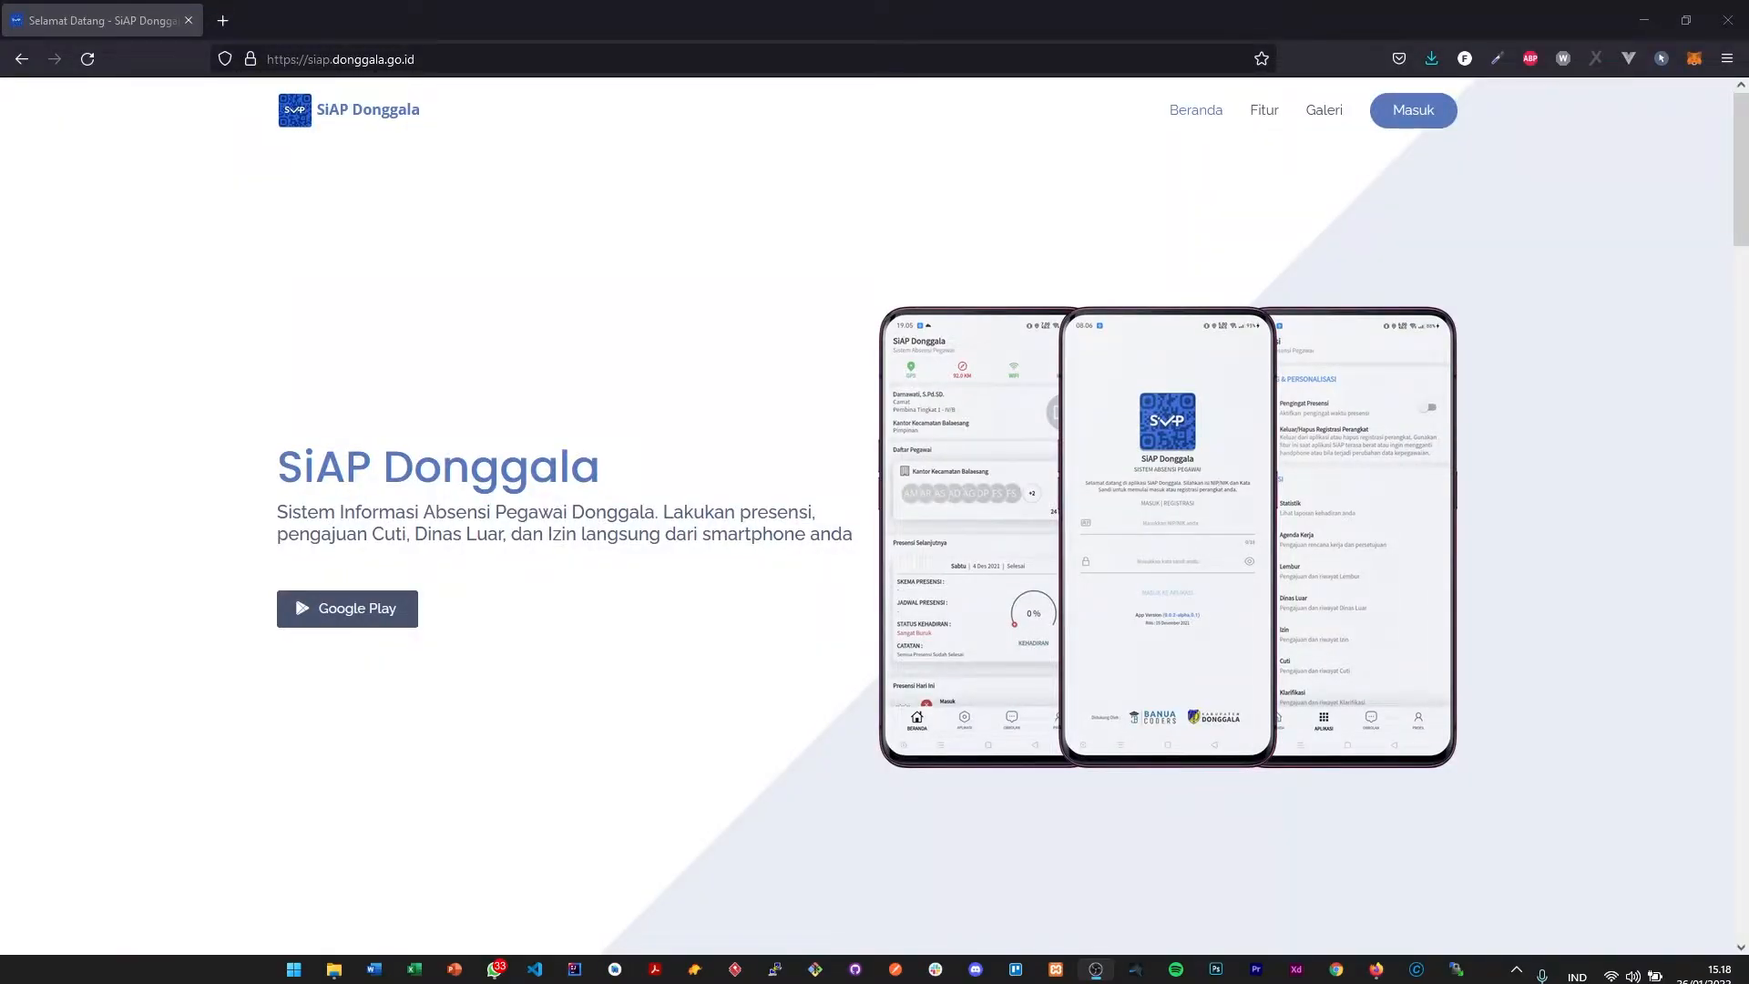
# - Look through the SiAP Donggala landing page, from the app features to the start of the gallery section
pyautogui.hotkey('alt', 'Tab')
pyautogui.scroll(-10, 754, 344)
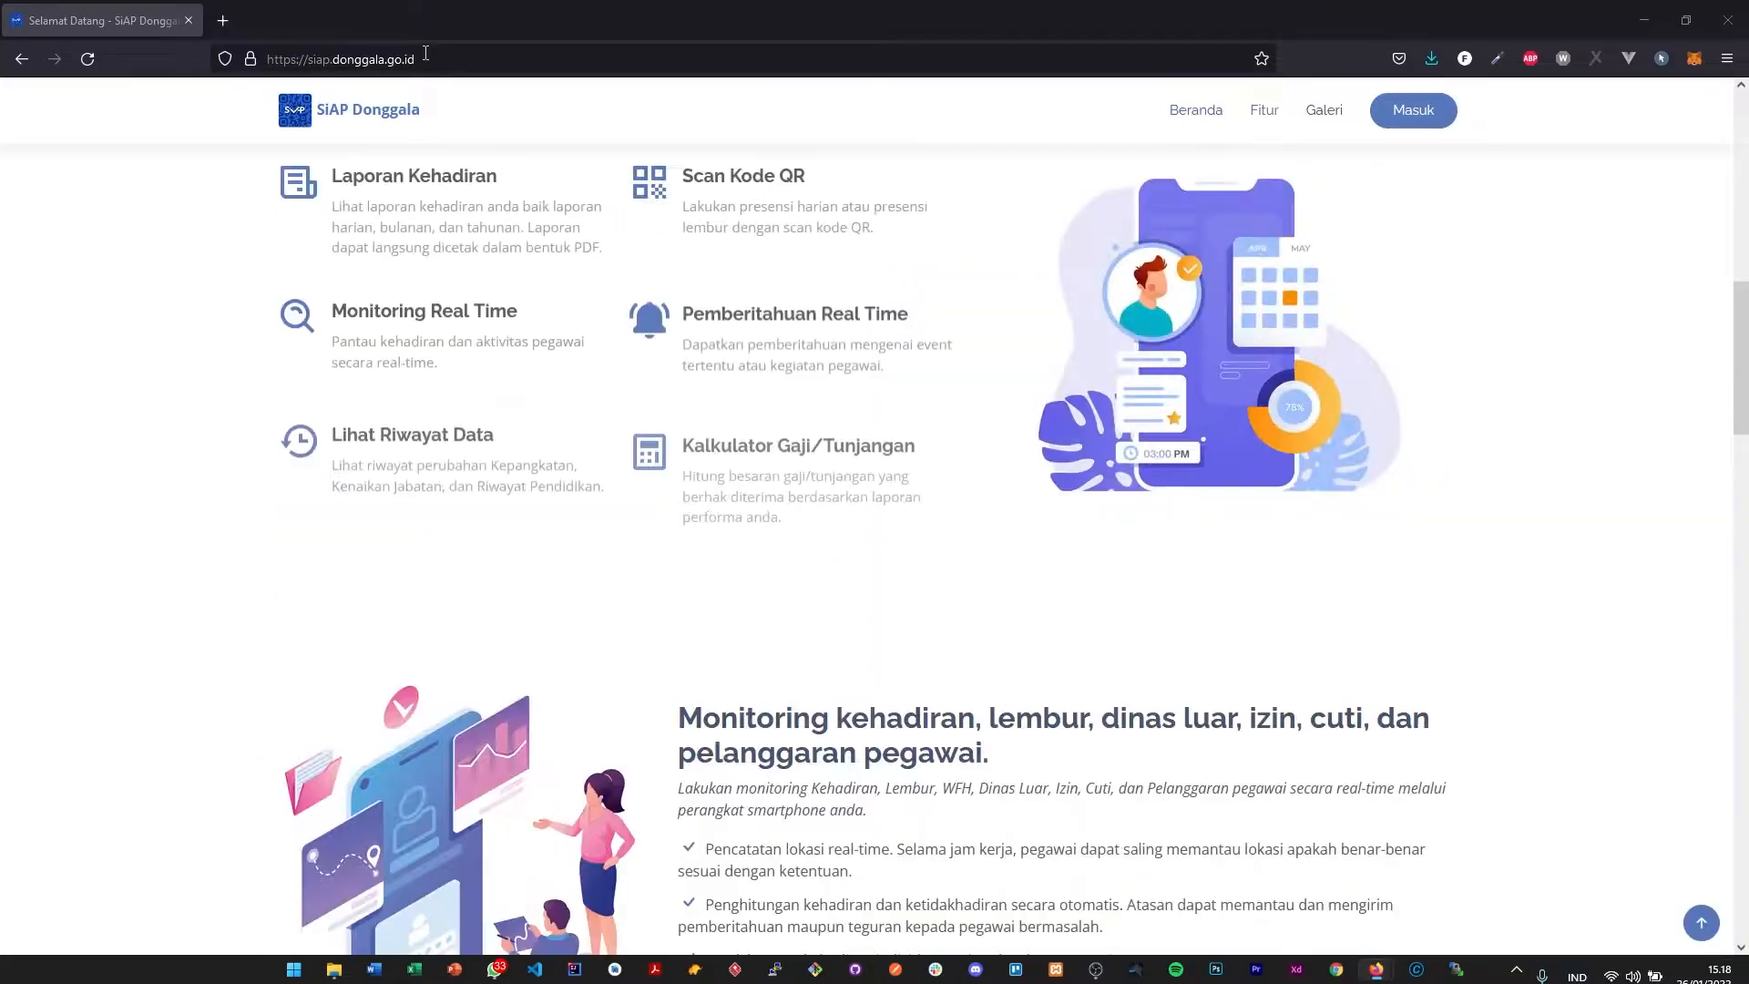
pyautogui.click(466, 56)
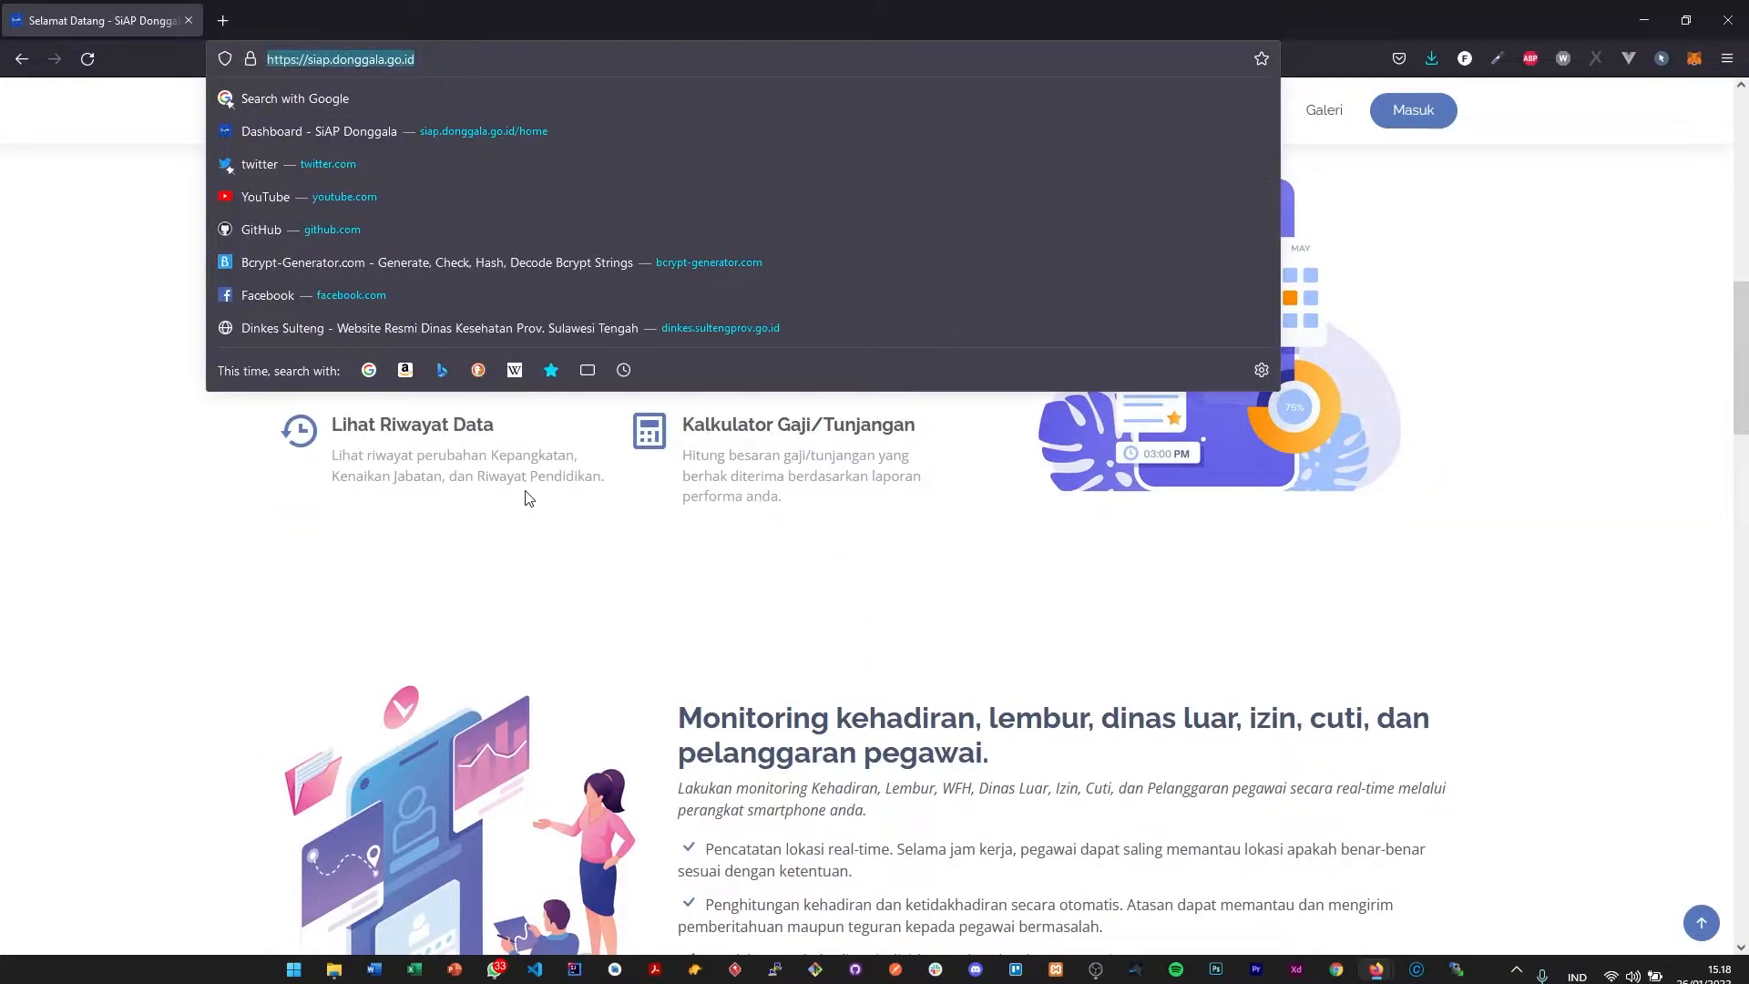
pyautogui.click(527, 492)
pyautogui.scroll(-10, 527, 492)
pyautogui.scroll(-15, 527, 492)
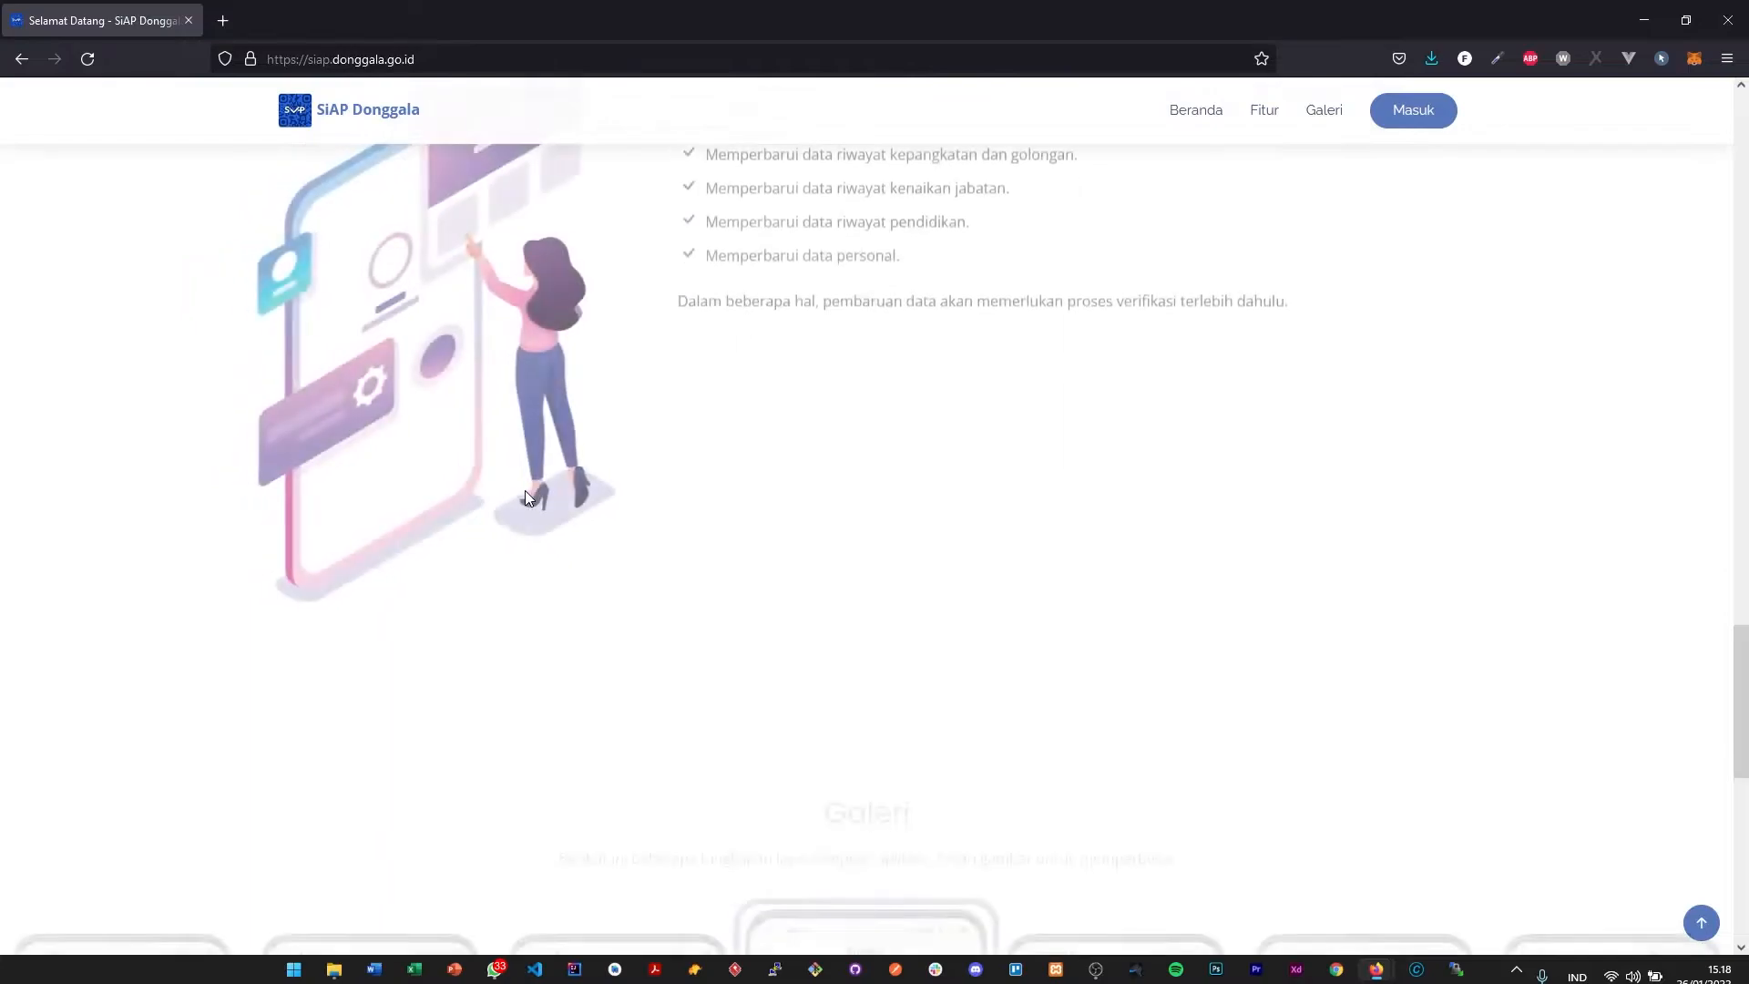
pyautogui.scroll(5, 525, 498)
pyautogui.scroll(20, 526, 498)
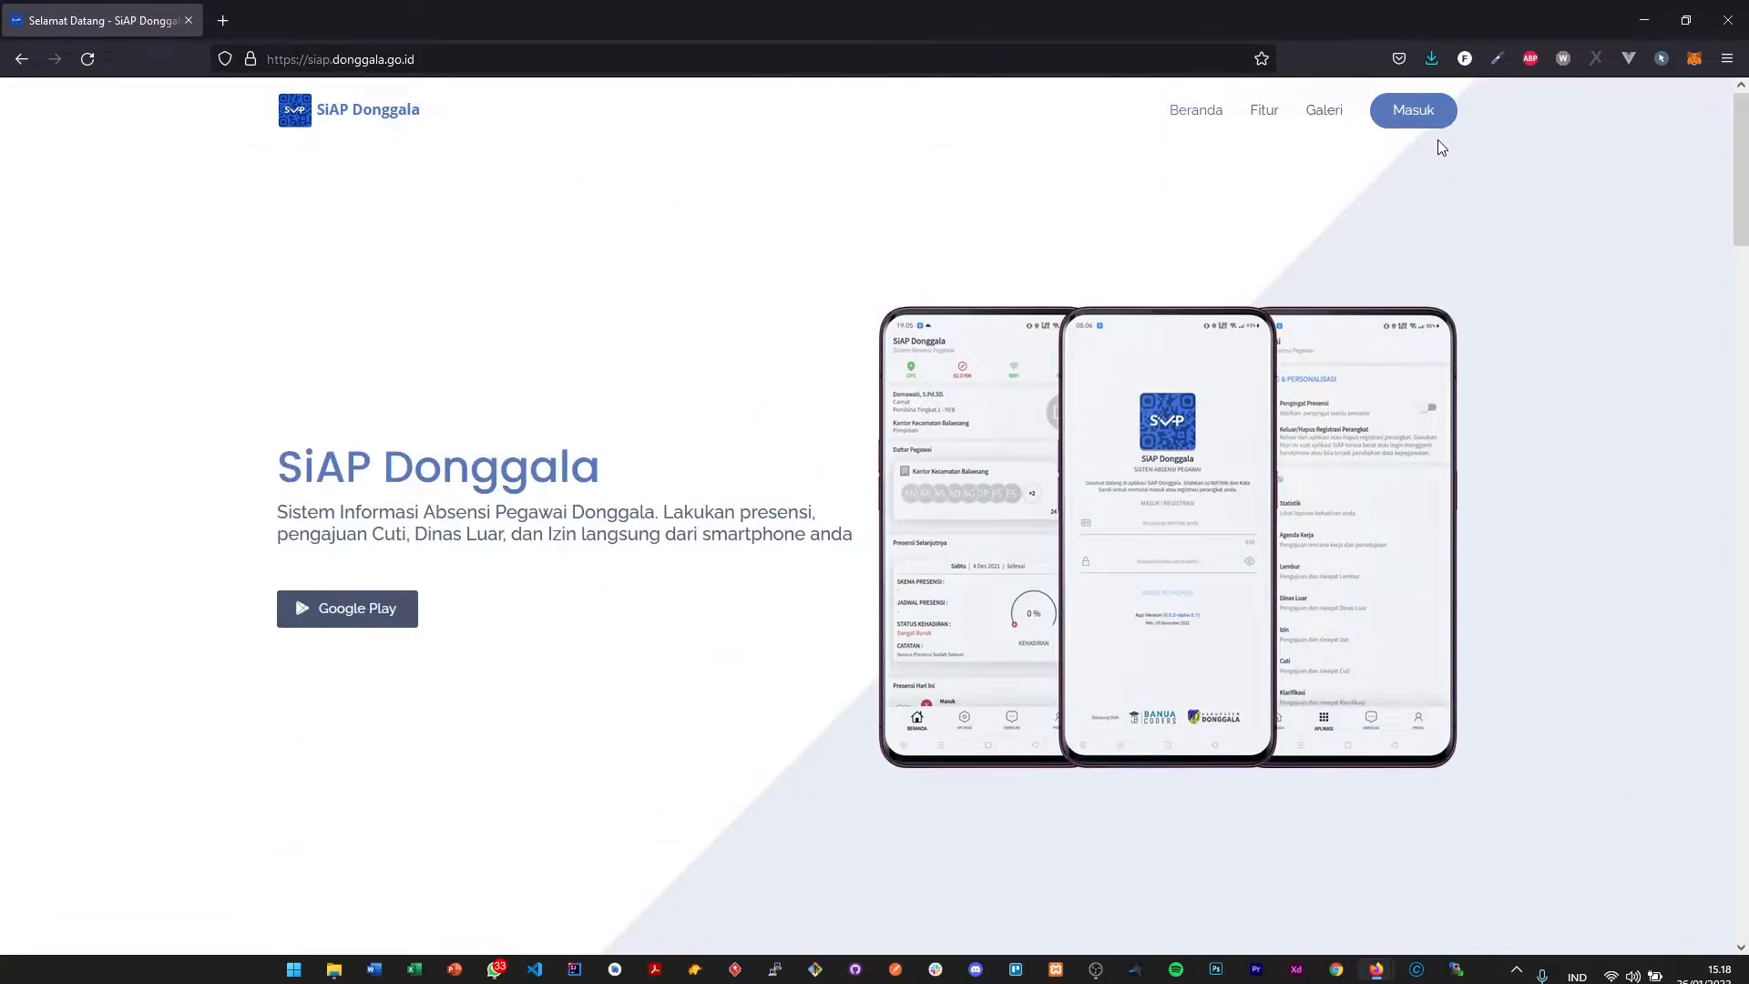
# - Open the login page and enter the employee's identification number as the NIK/NIP
pyautogui.click(1428, 126)
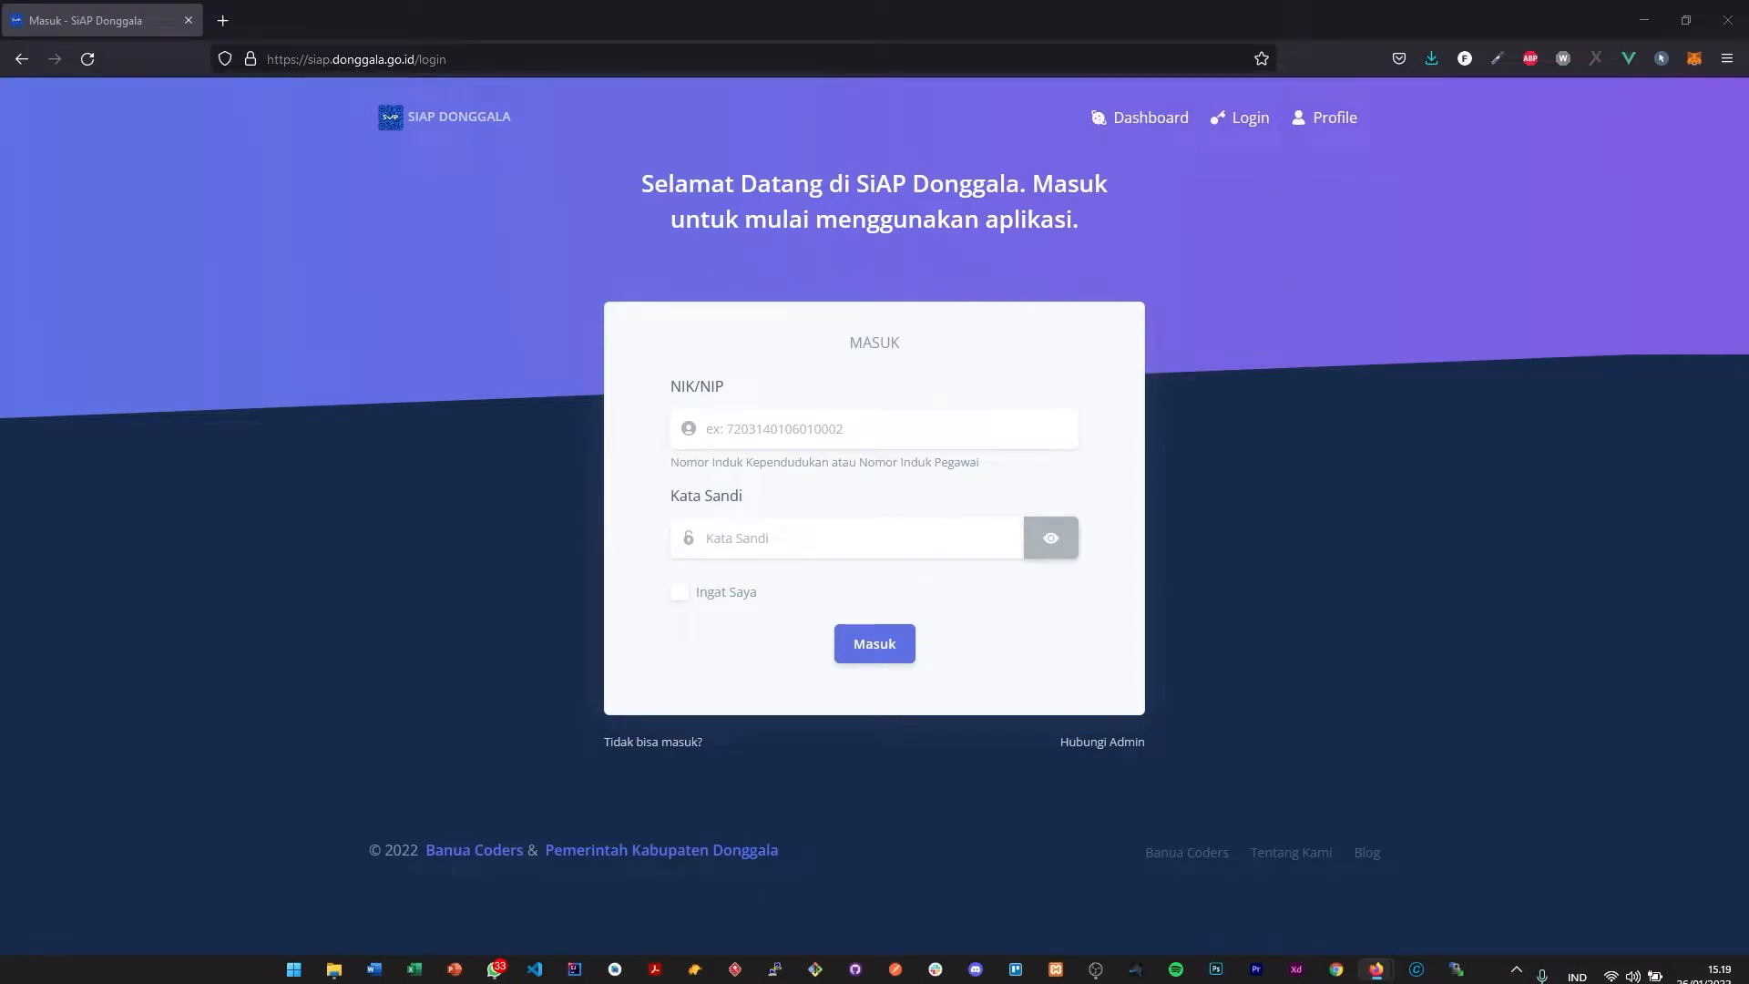
pyautogui.click(849, 430)
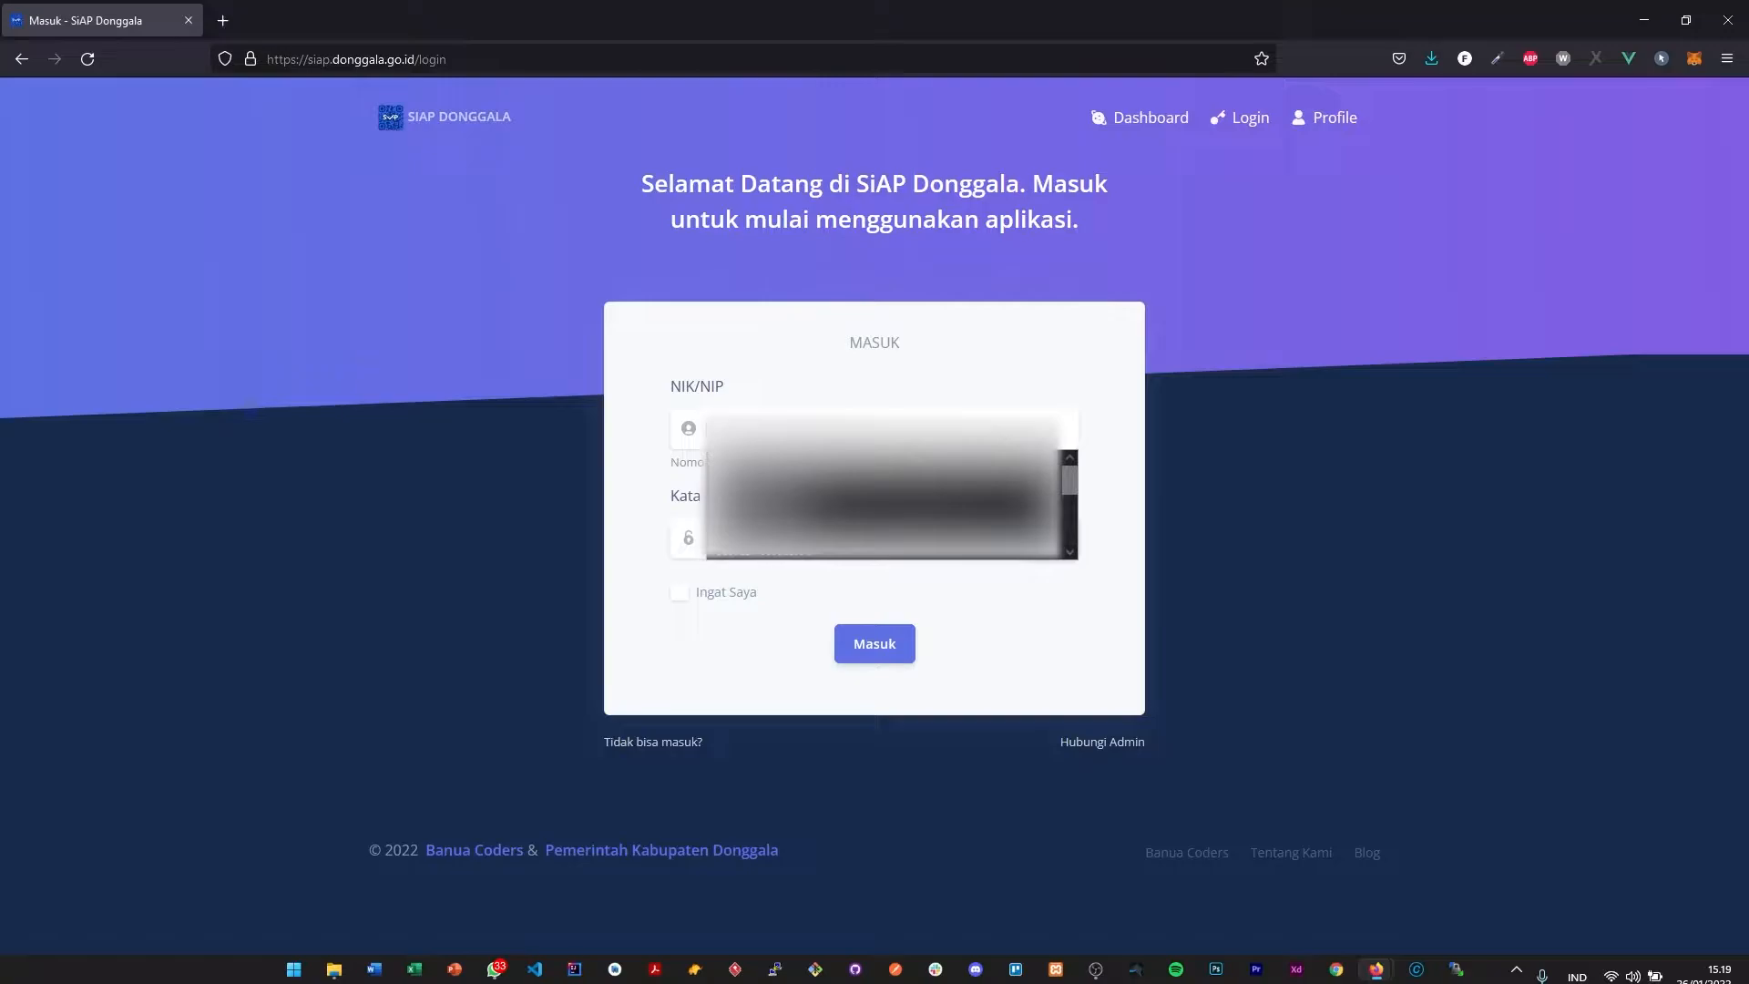
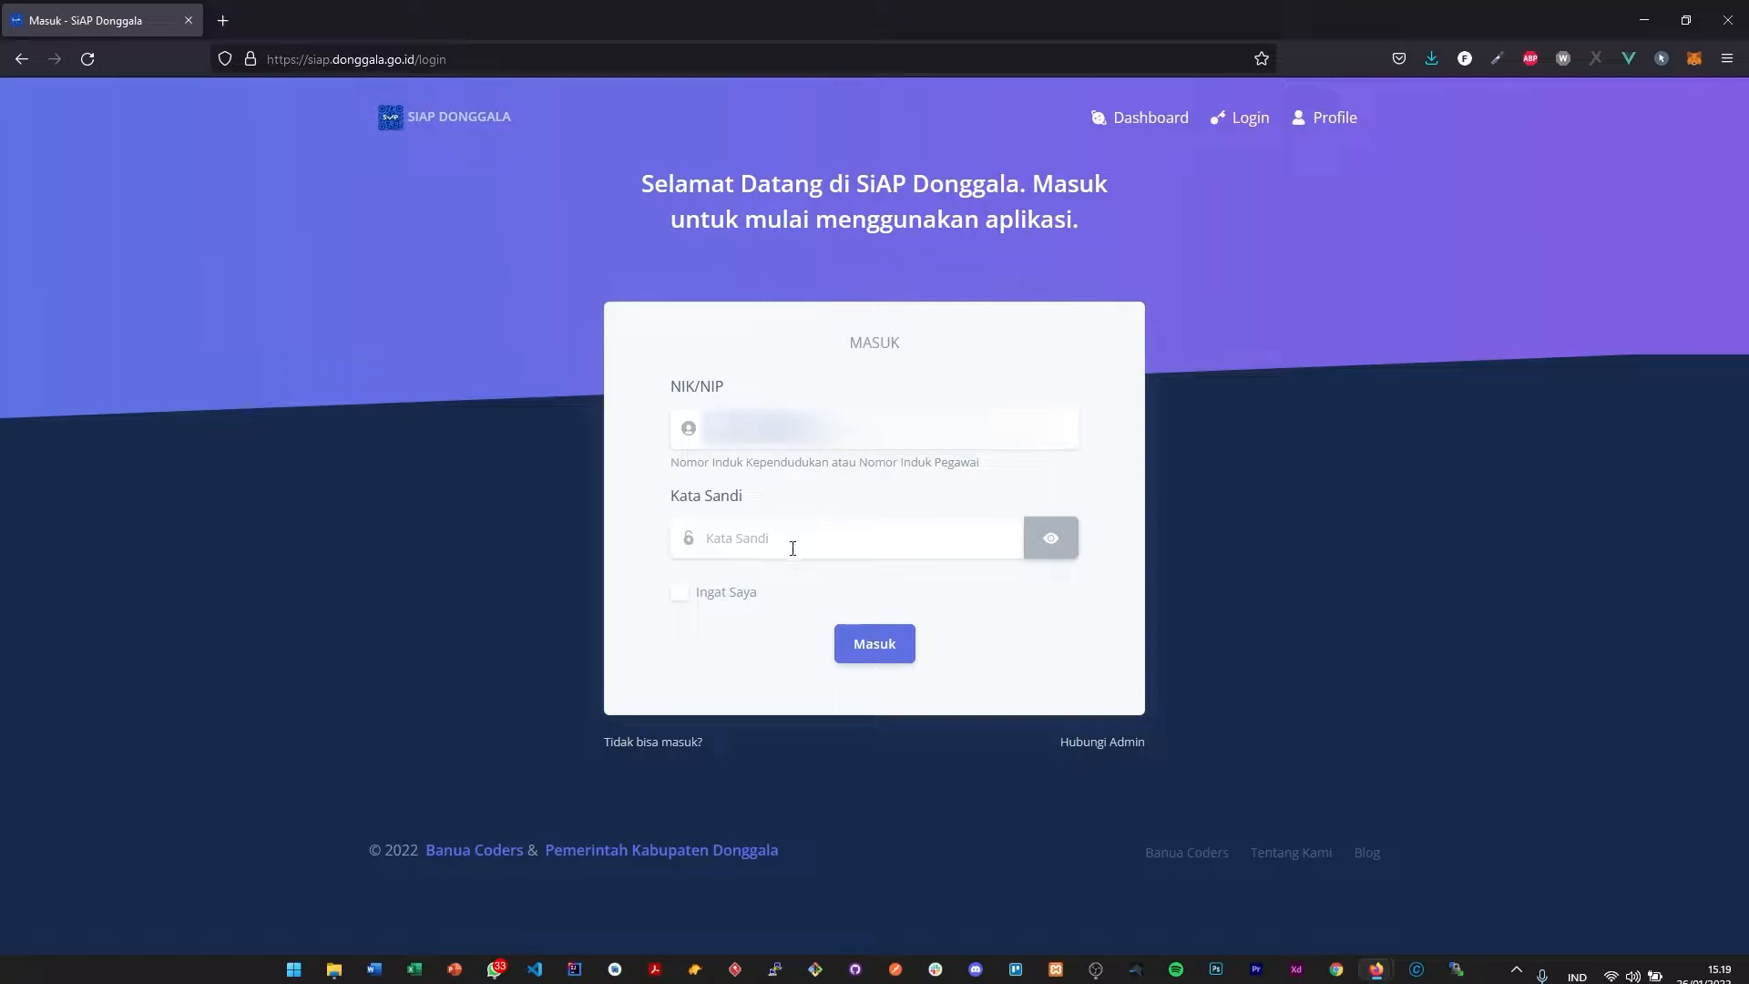
# - Enter the account password, enable Ingat Saya, and log in, dismissing the browser's popup
pyautogui.click(792, 547)
pyautogui.hotkey('ctrl', 'v')
pyautogui.click(679, 599)
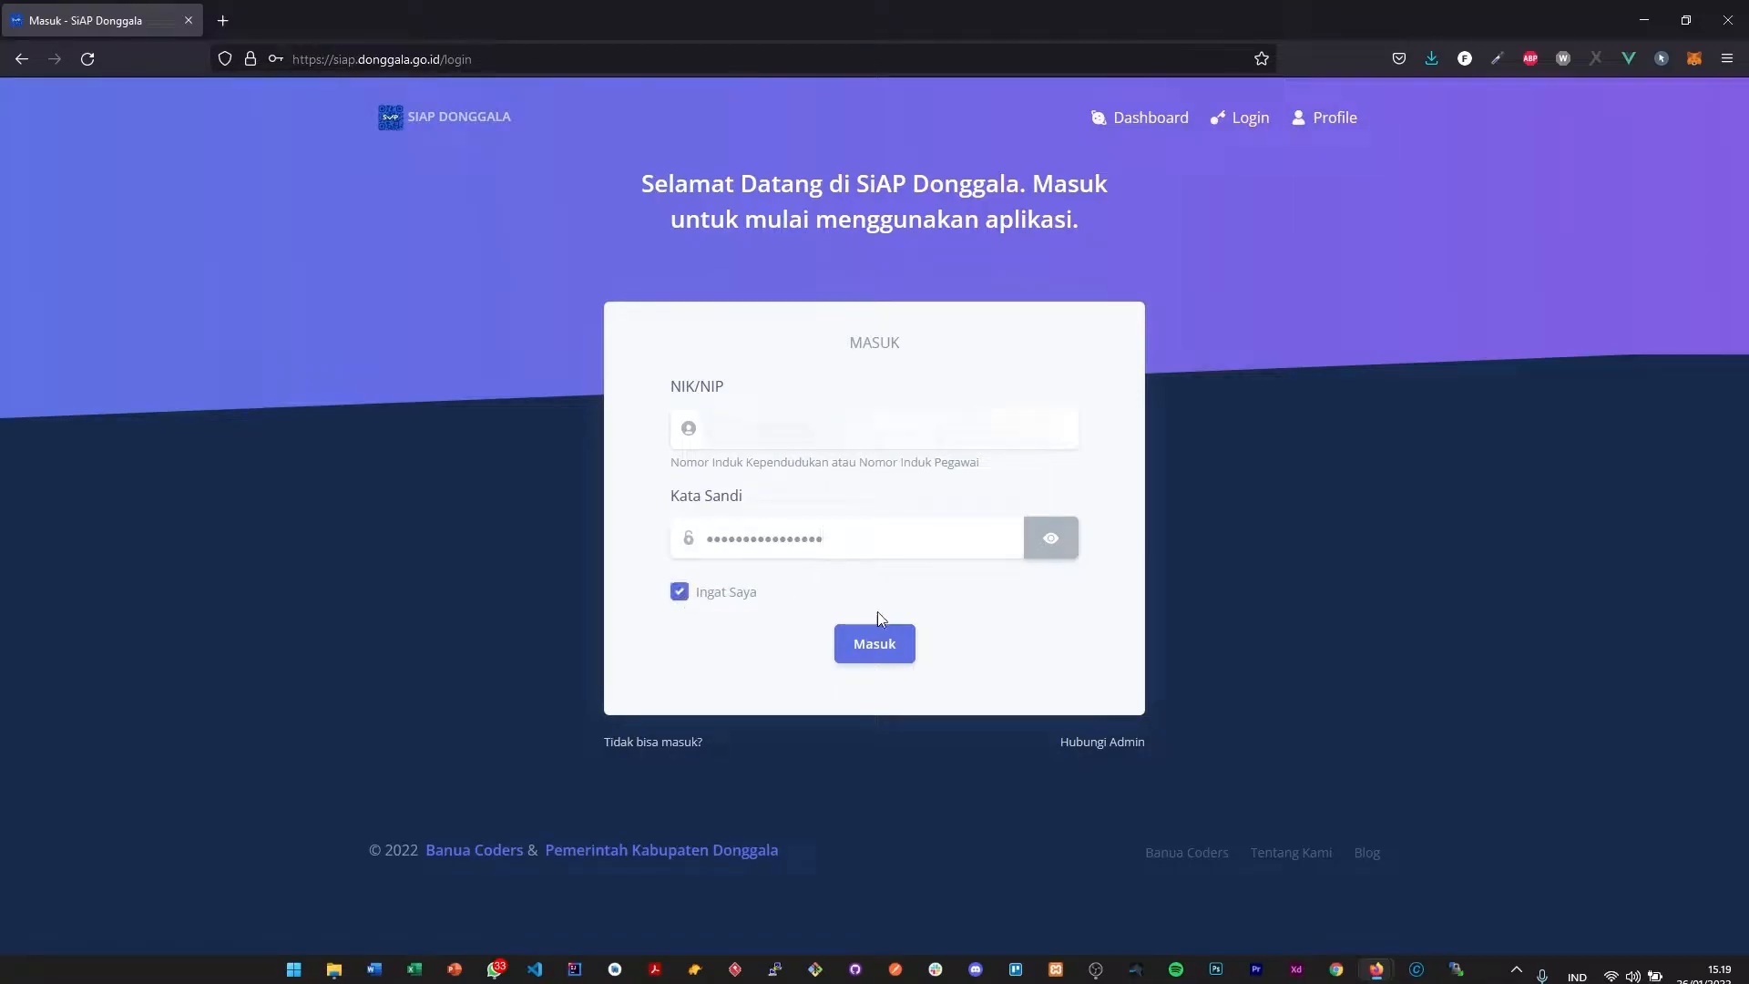
pyautogui.click(891, 644)
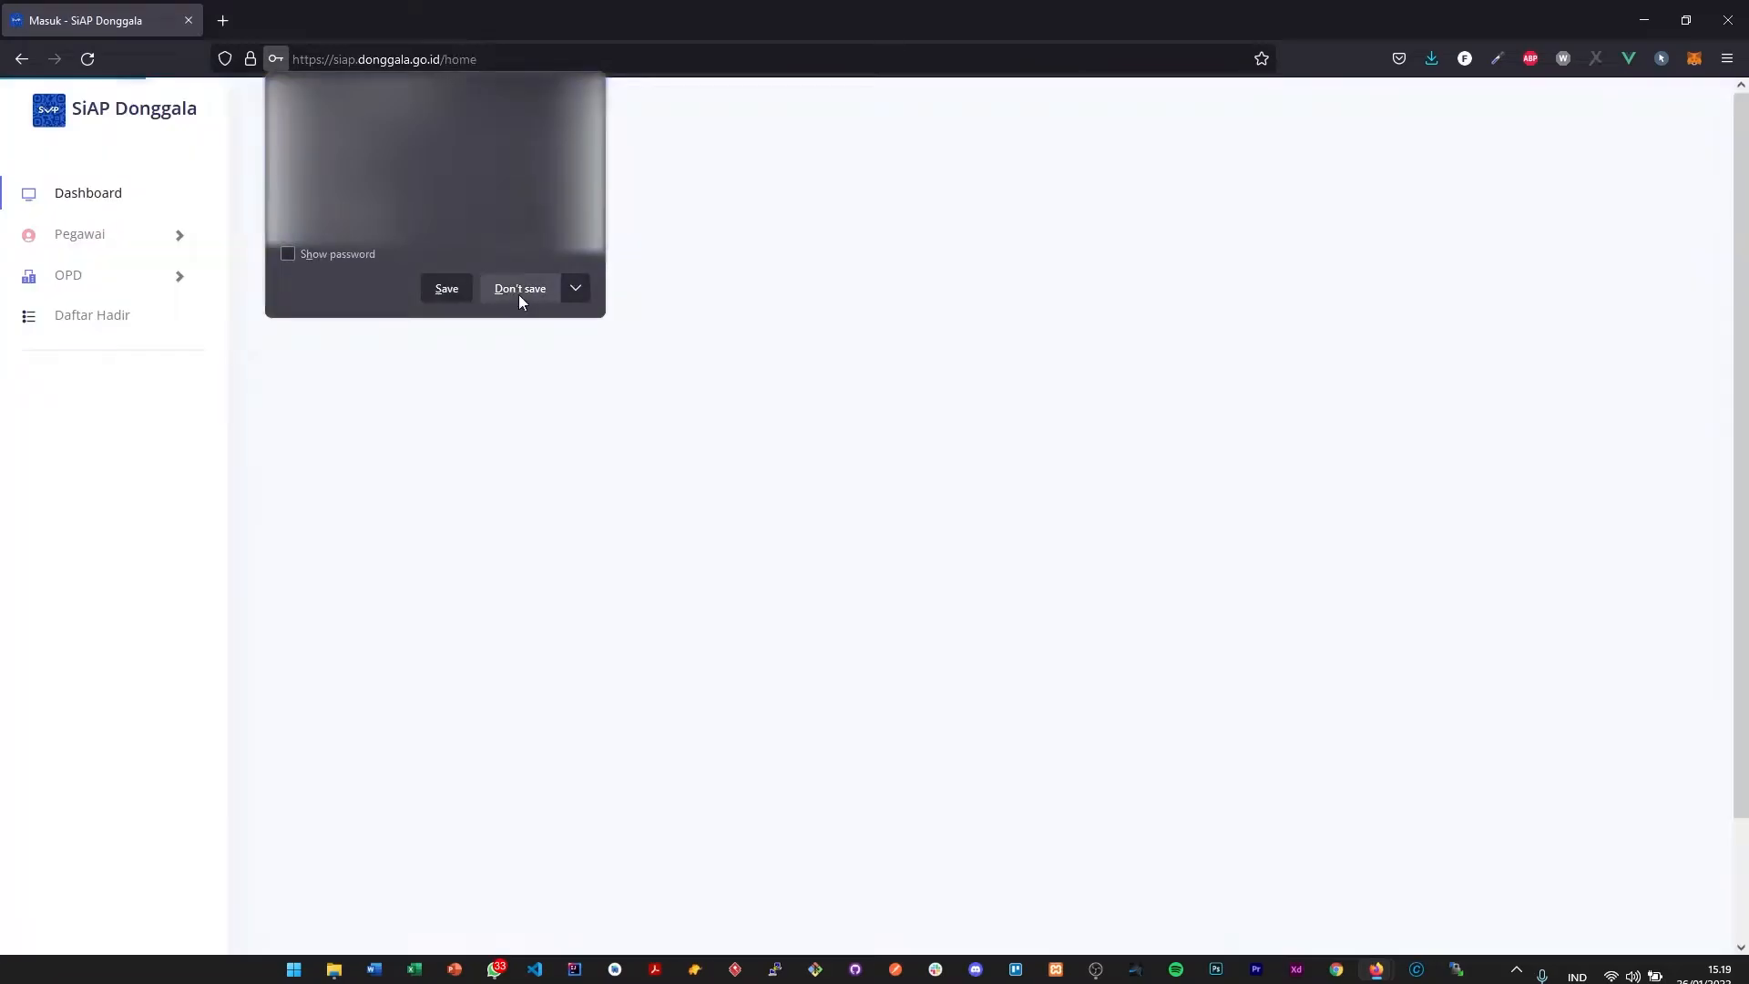
pyautogui.click(518, 288)
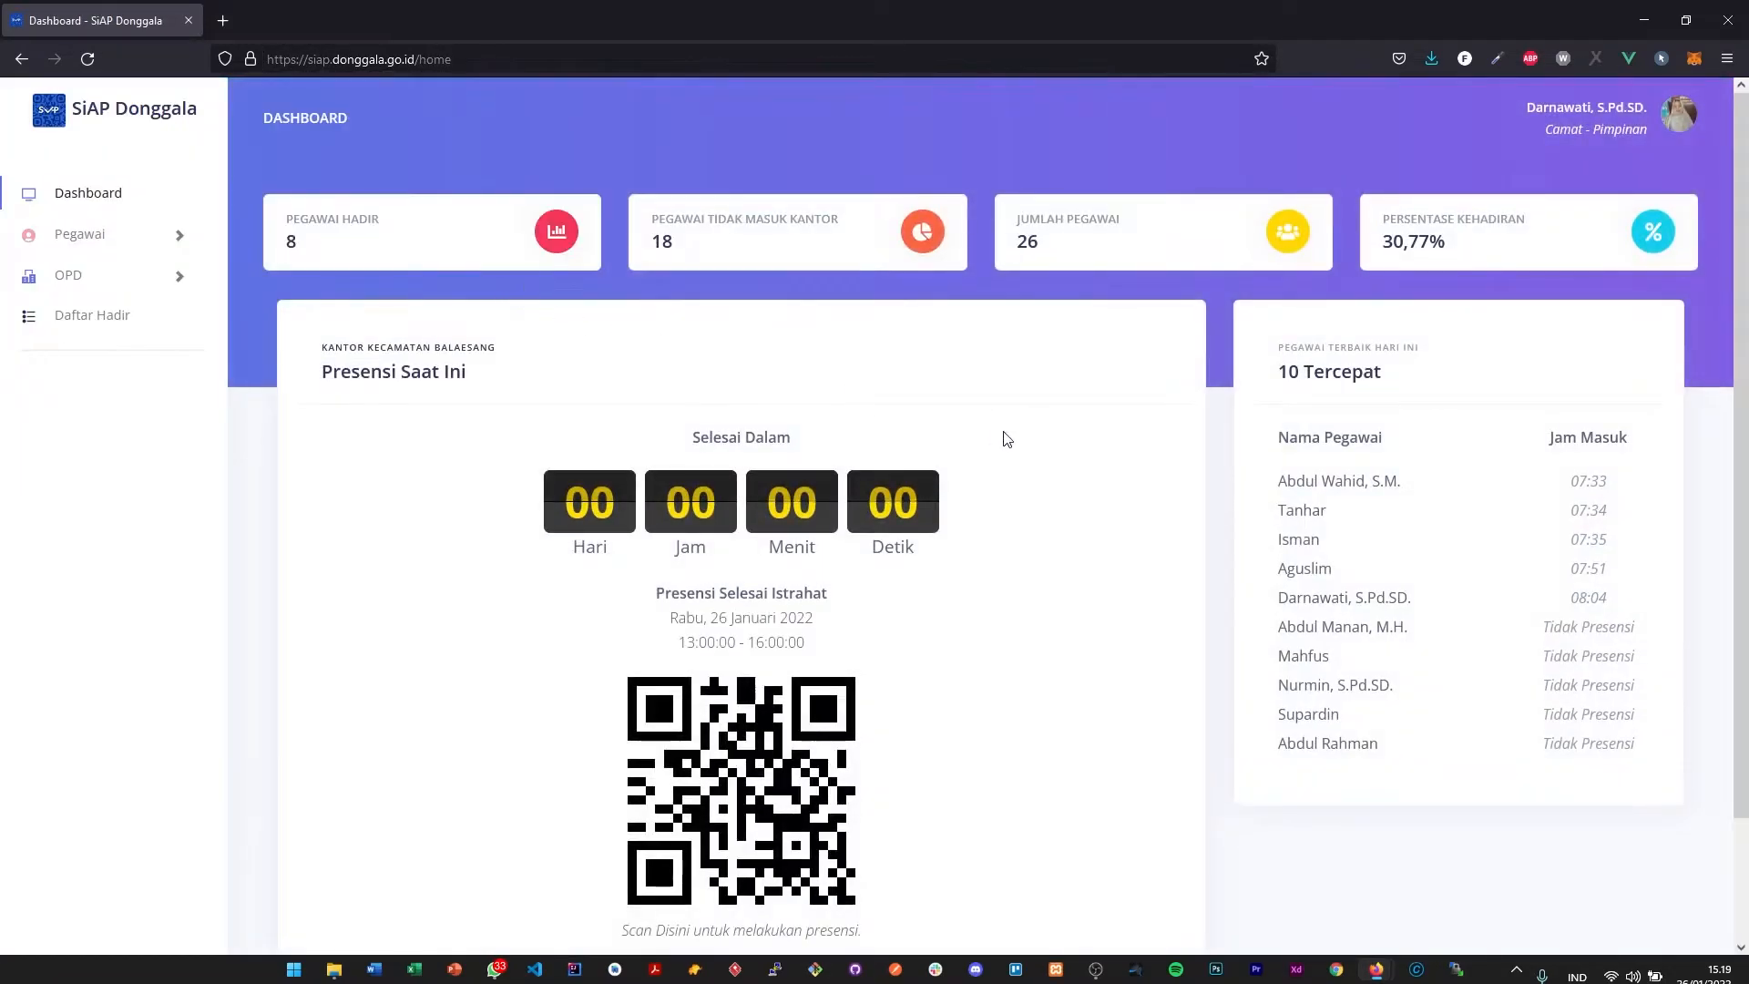
# - Examine the dashboard's summary cards for present employees, absent employees, total employees and attendance percentage, plus the office name
pyautogui.scroll(-1, 1005, 438)
pyautogui.scroll(1, 1007, 439)
pyautogui.moveTo(288, 244); pyautogui.dragTo(318, 244)
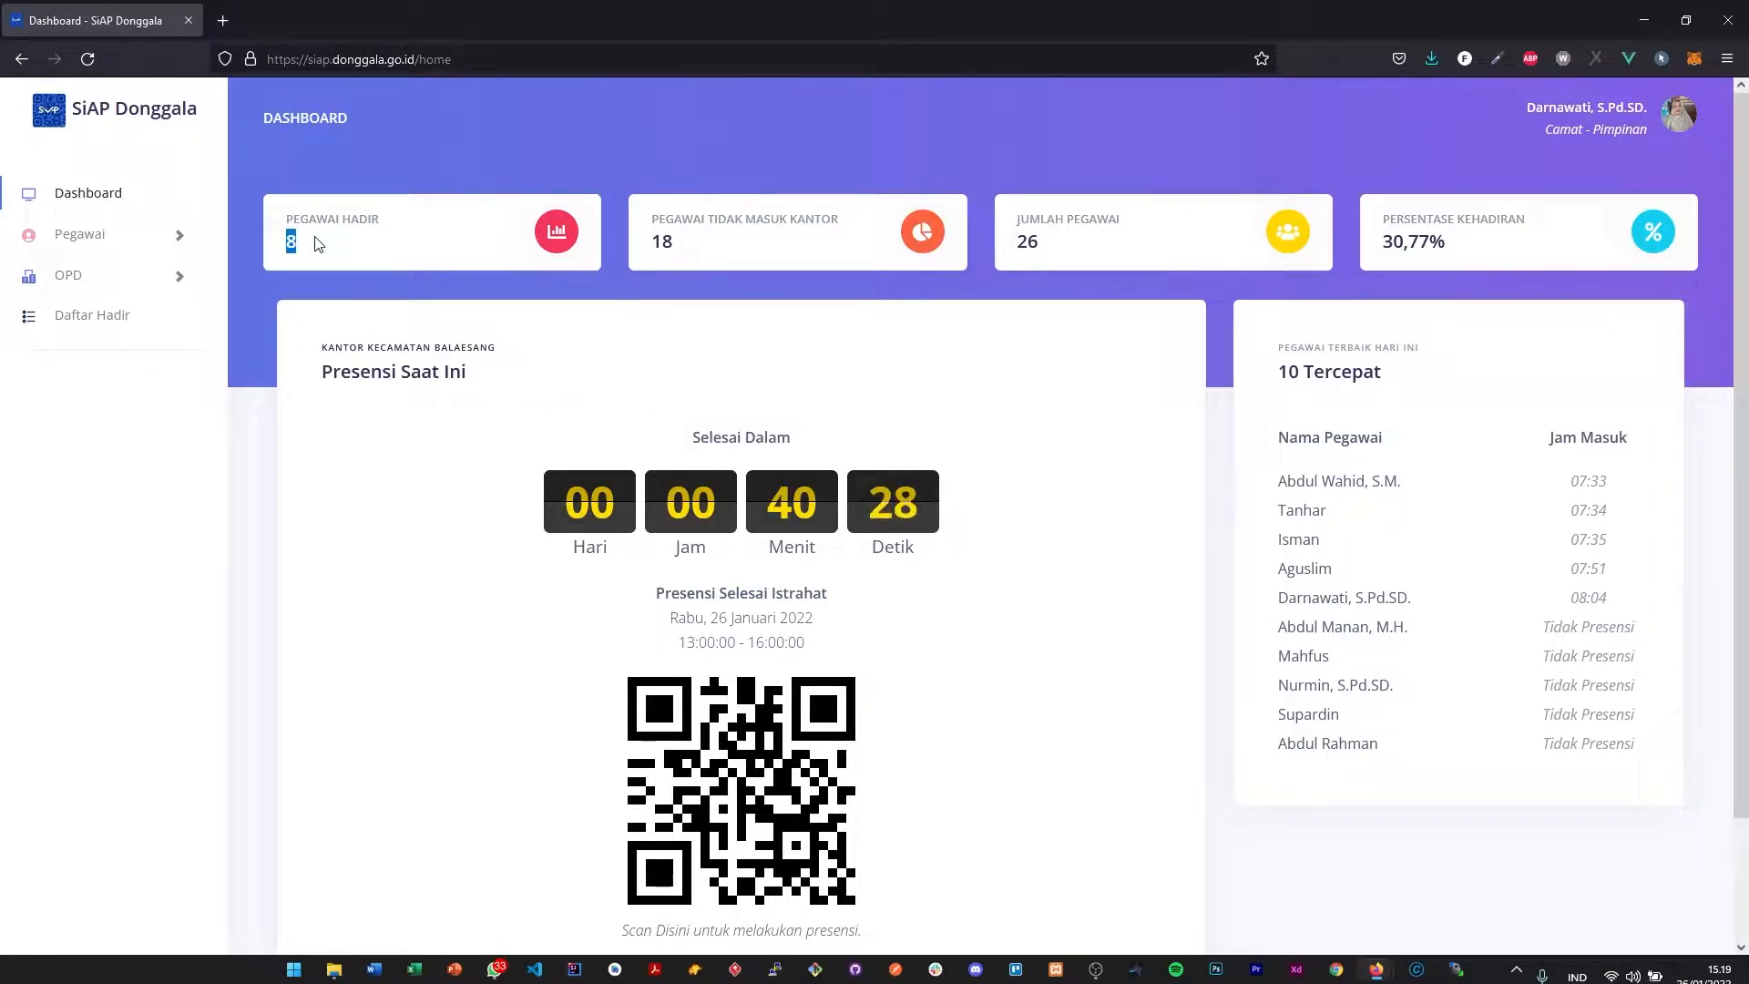
pyautogui.click(1136, 271)
pyautogui.moveTo(316, 356); pyautogui.dragTo(503, 345)
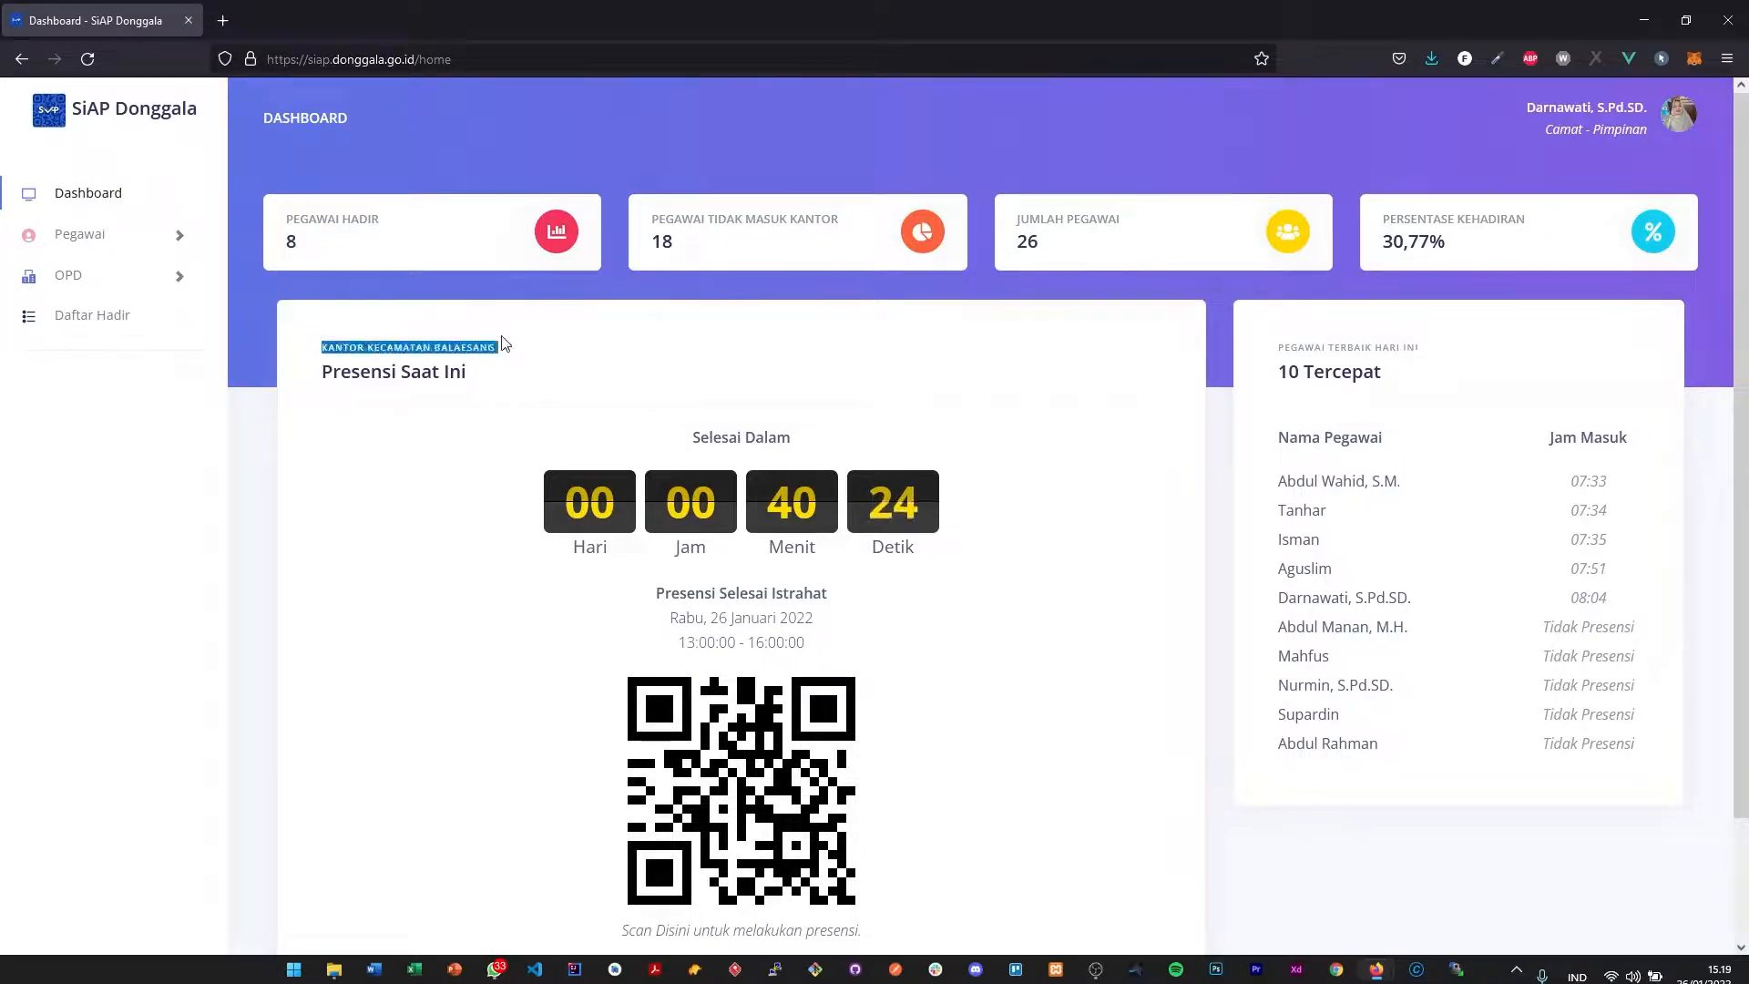
pyautogui.click(288, 245)
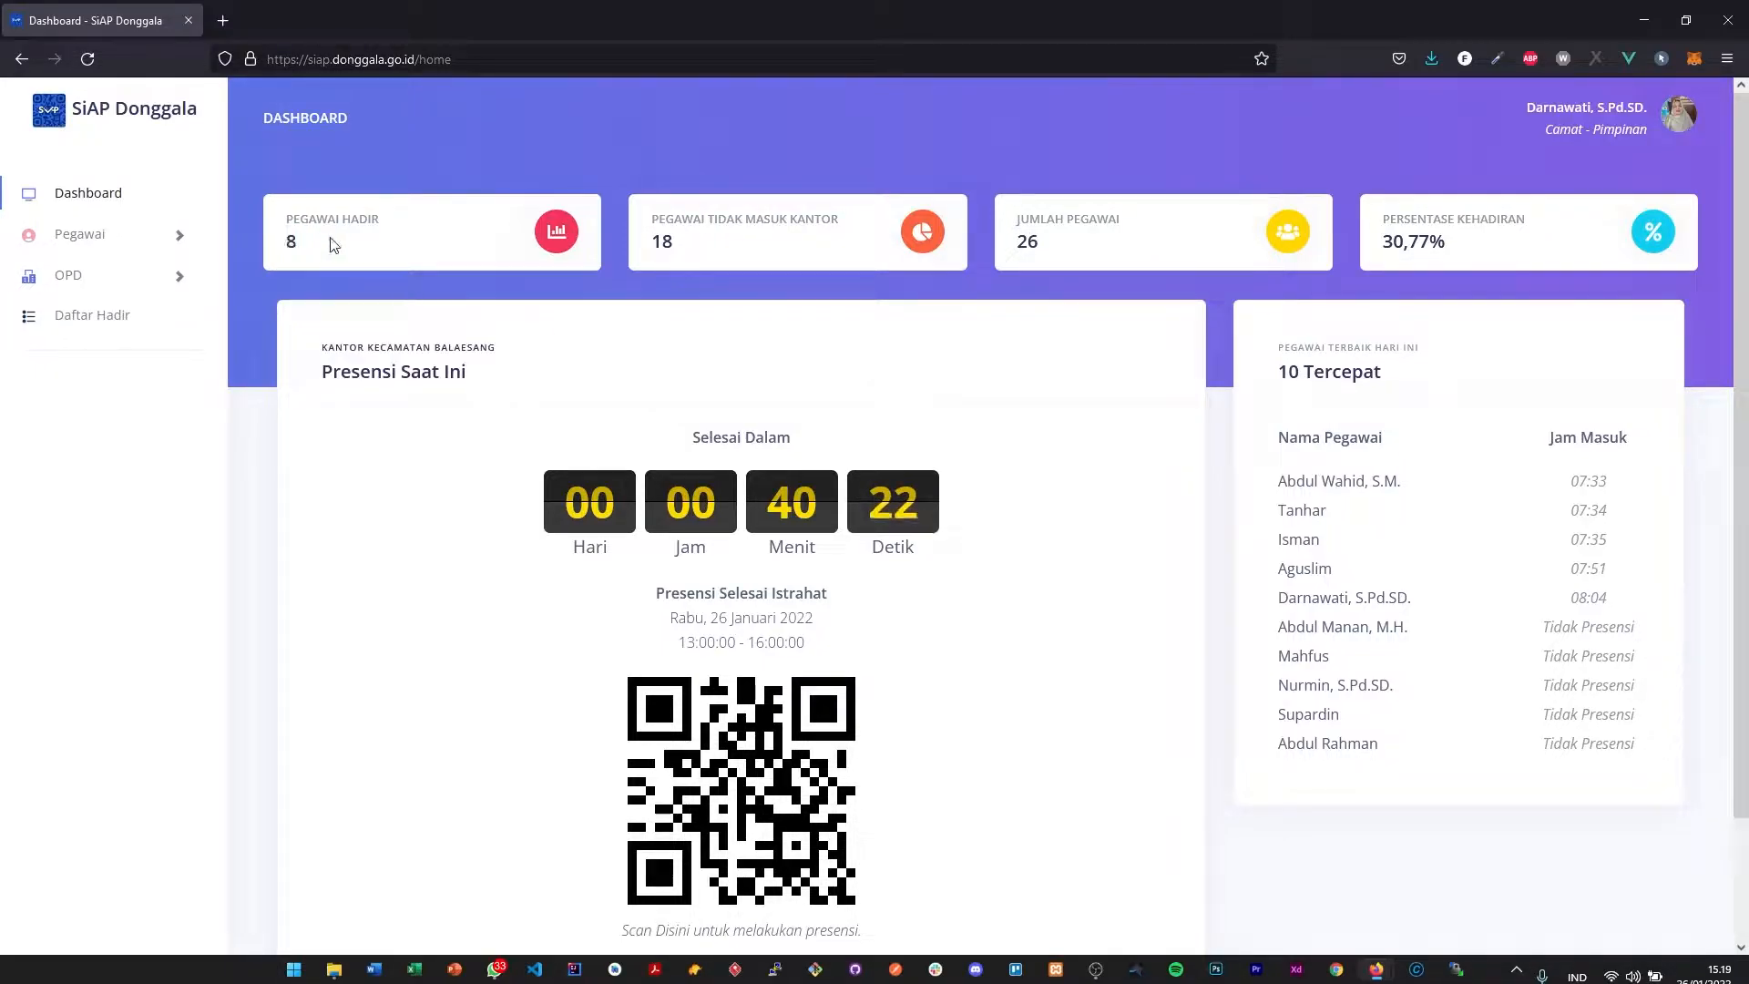
pyautogui.doubleClick(657, 244)
pyautogui.doubleClick(1070, 246)
pyautogui.click(1060, 230)
pyautogui.moveTo(1029, 243); pyautogui.dragTo(1093, 244)
pyautogui.click(1098, 250)
pyautogui.moveTo(1385, 246); pyautogui.dragTo(1432, 237)
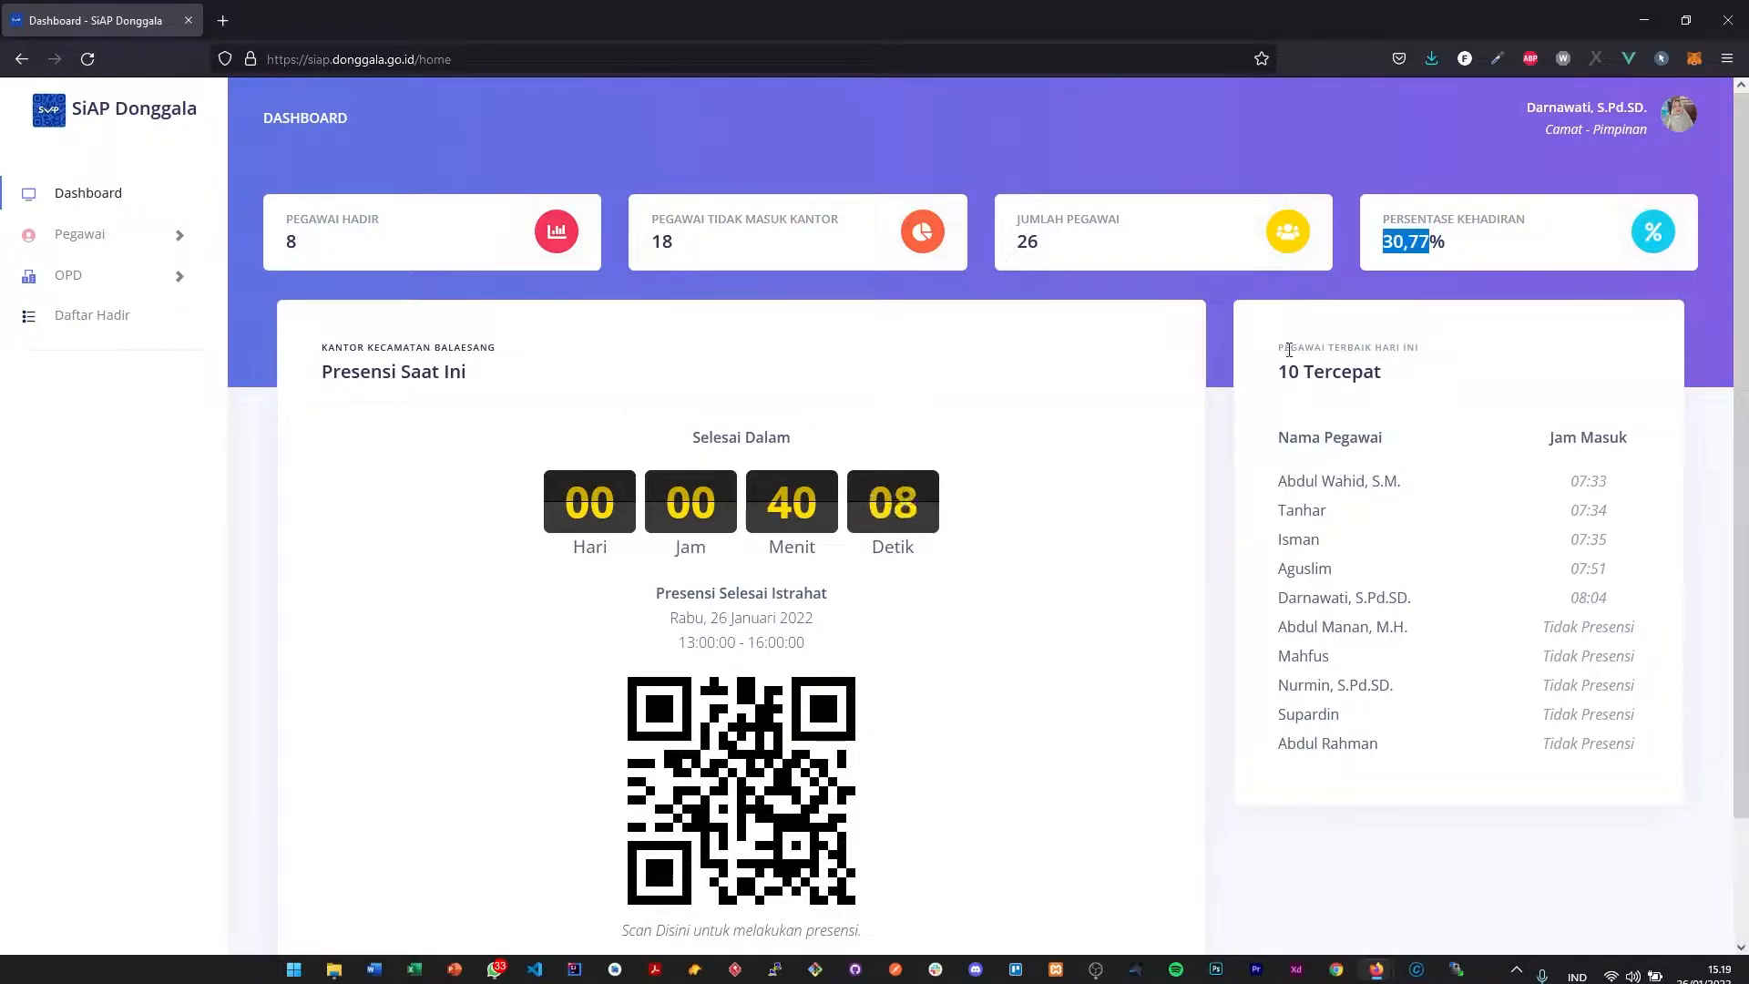
# - Read the title and the Nama Pegawai and Jam Masuk column headings of the 10 Tercepat list
pyautogui.moveTo(1277, 346); pyautogui.dragTo(1452, 385)
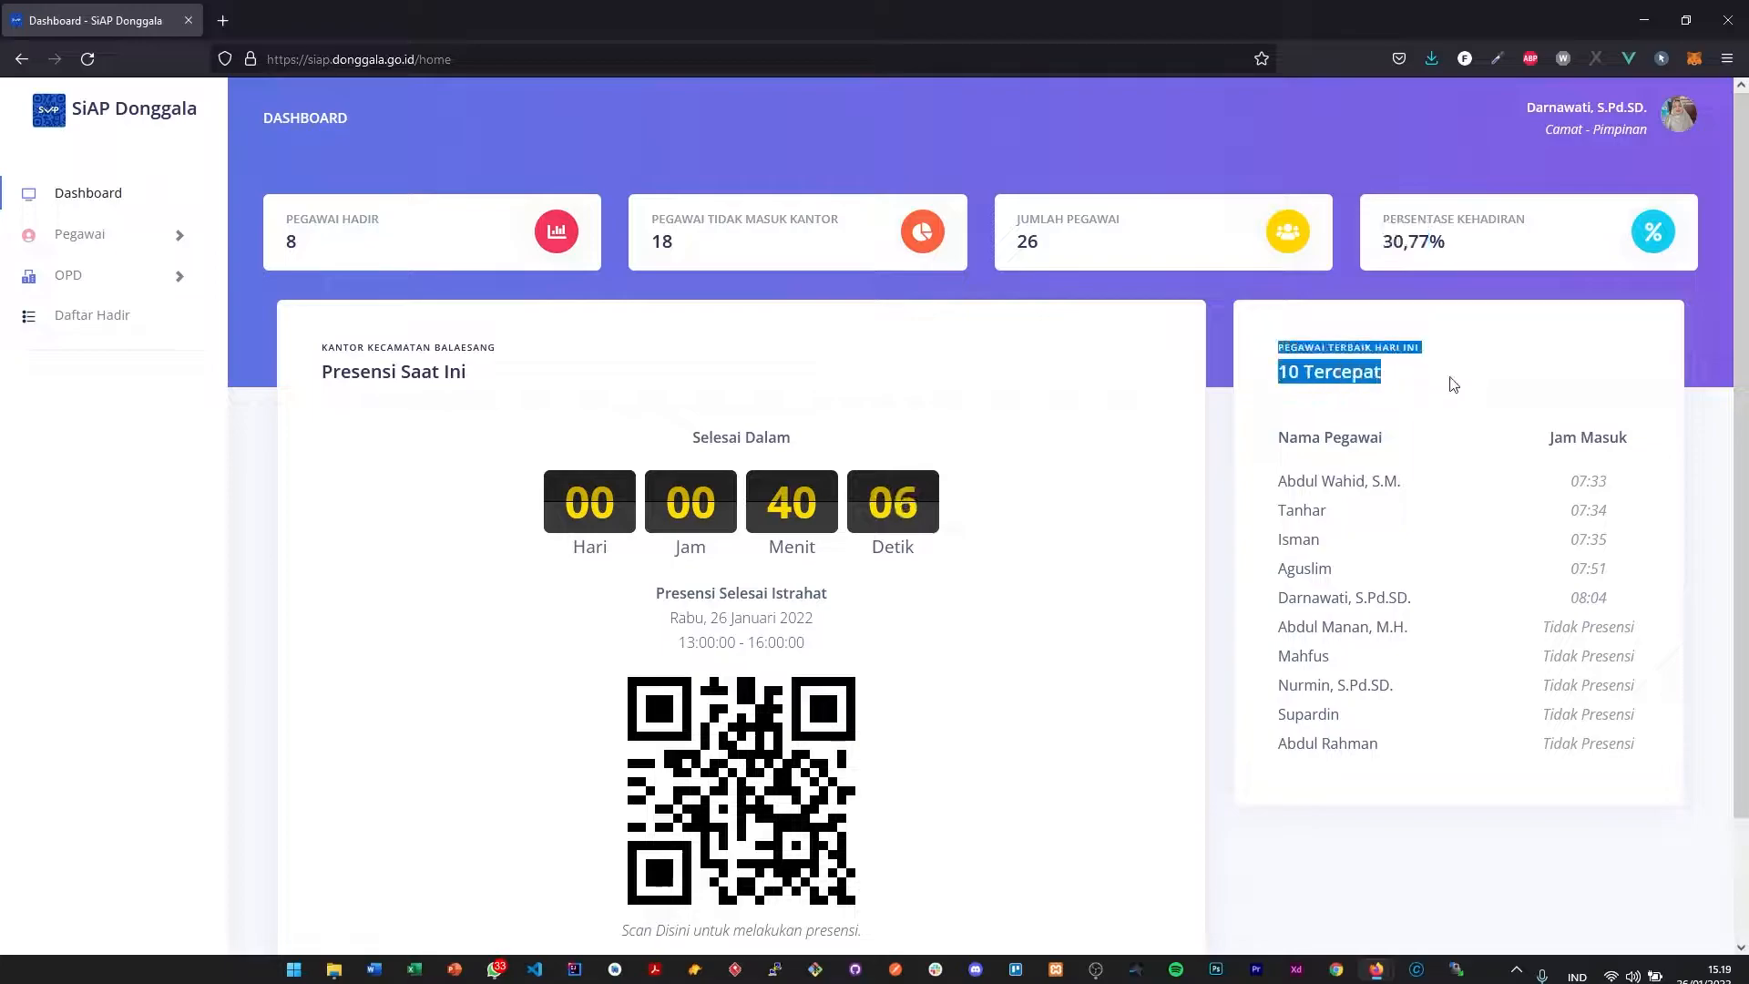
pyautogui.click(1421, 394)
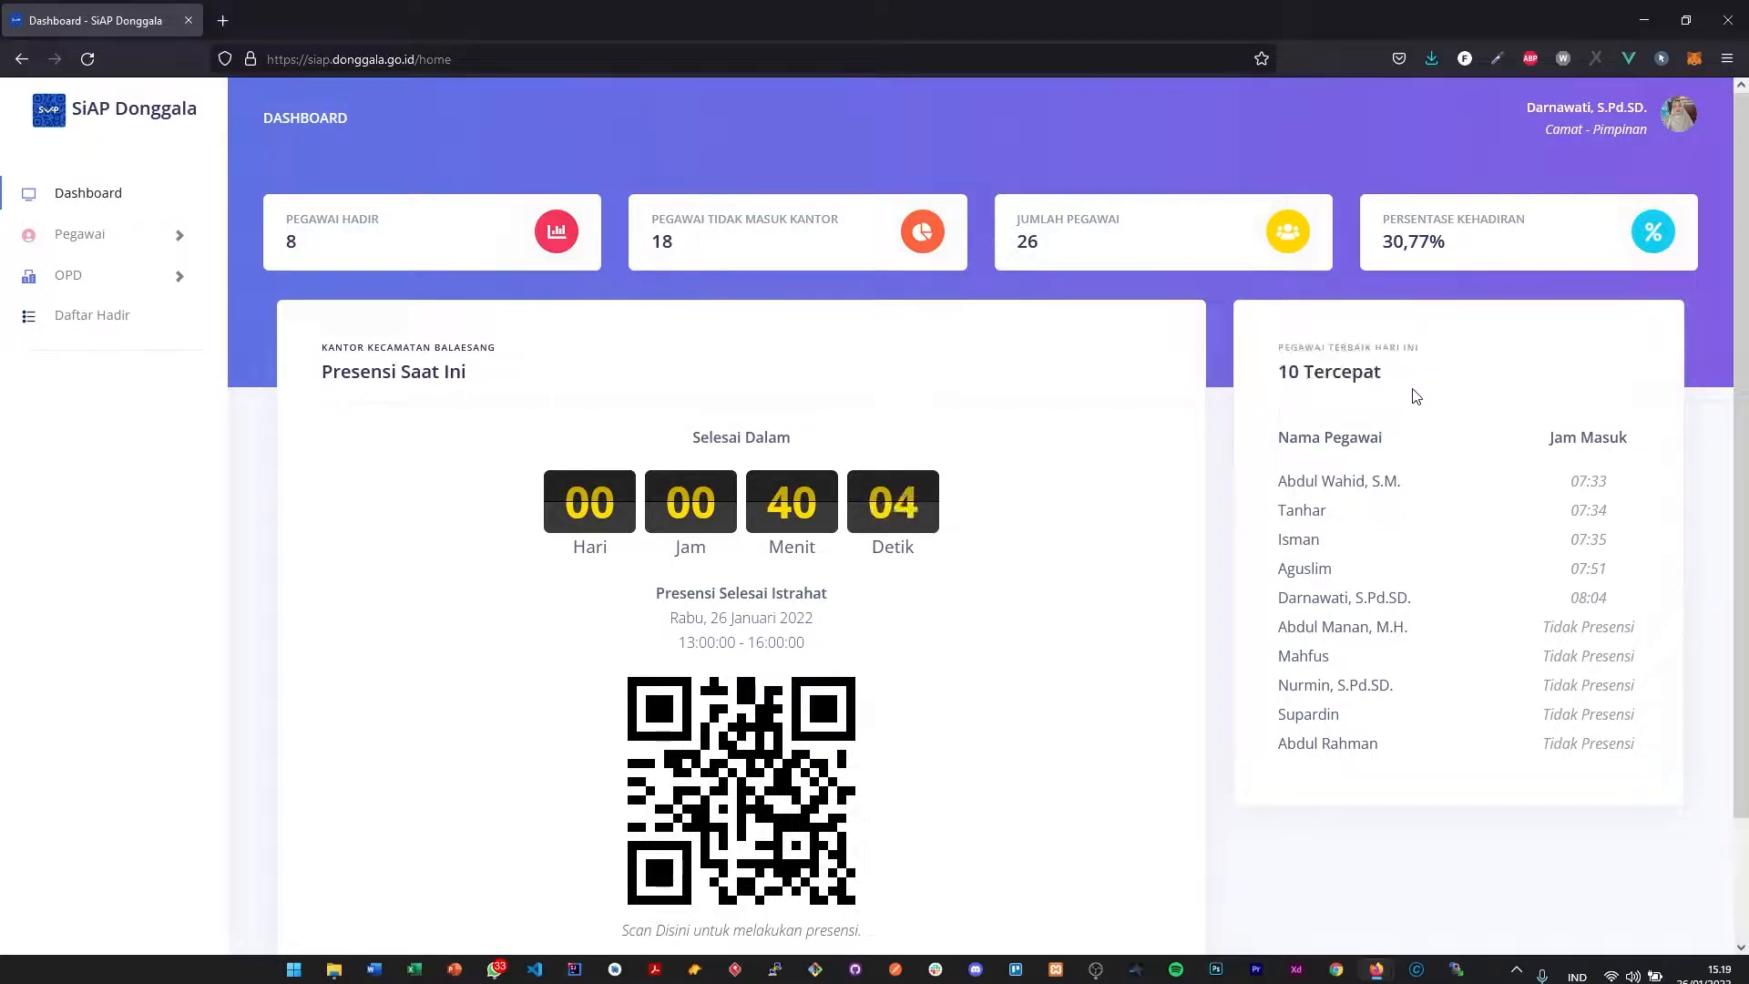
pyautogui.moveTo(1274, 374); pyautogui.dragTo(1400, 386)
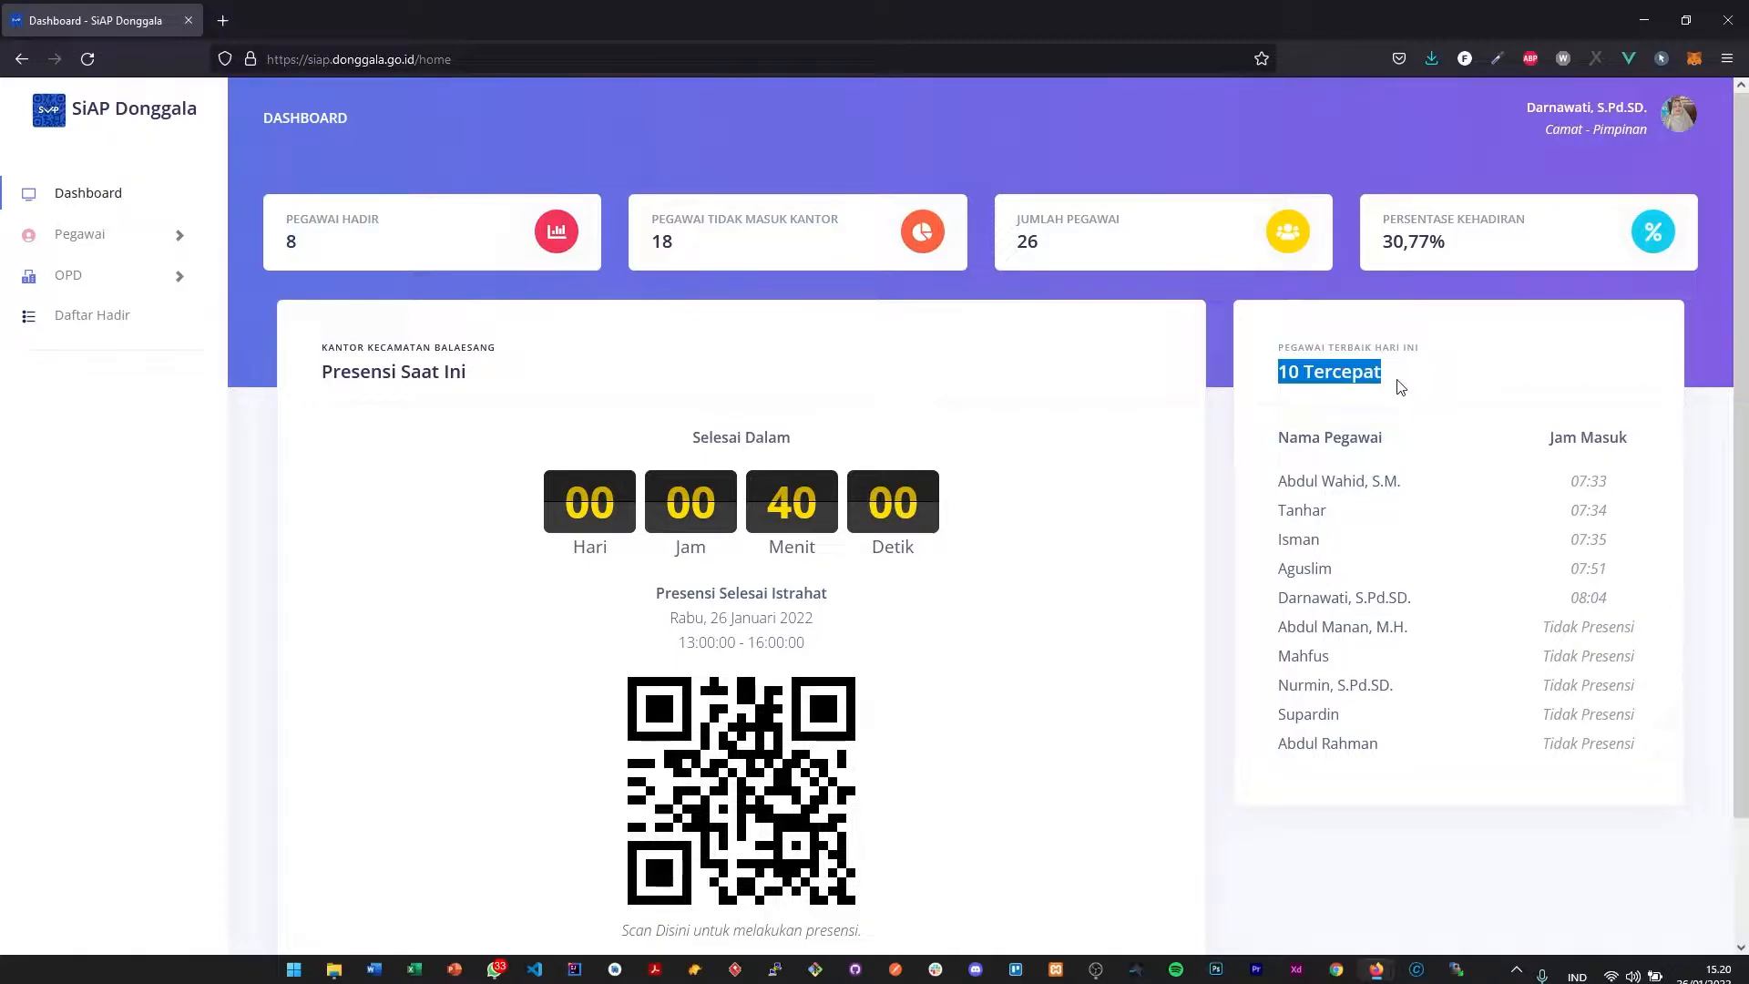
pyautogui.click(1374, 390)
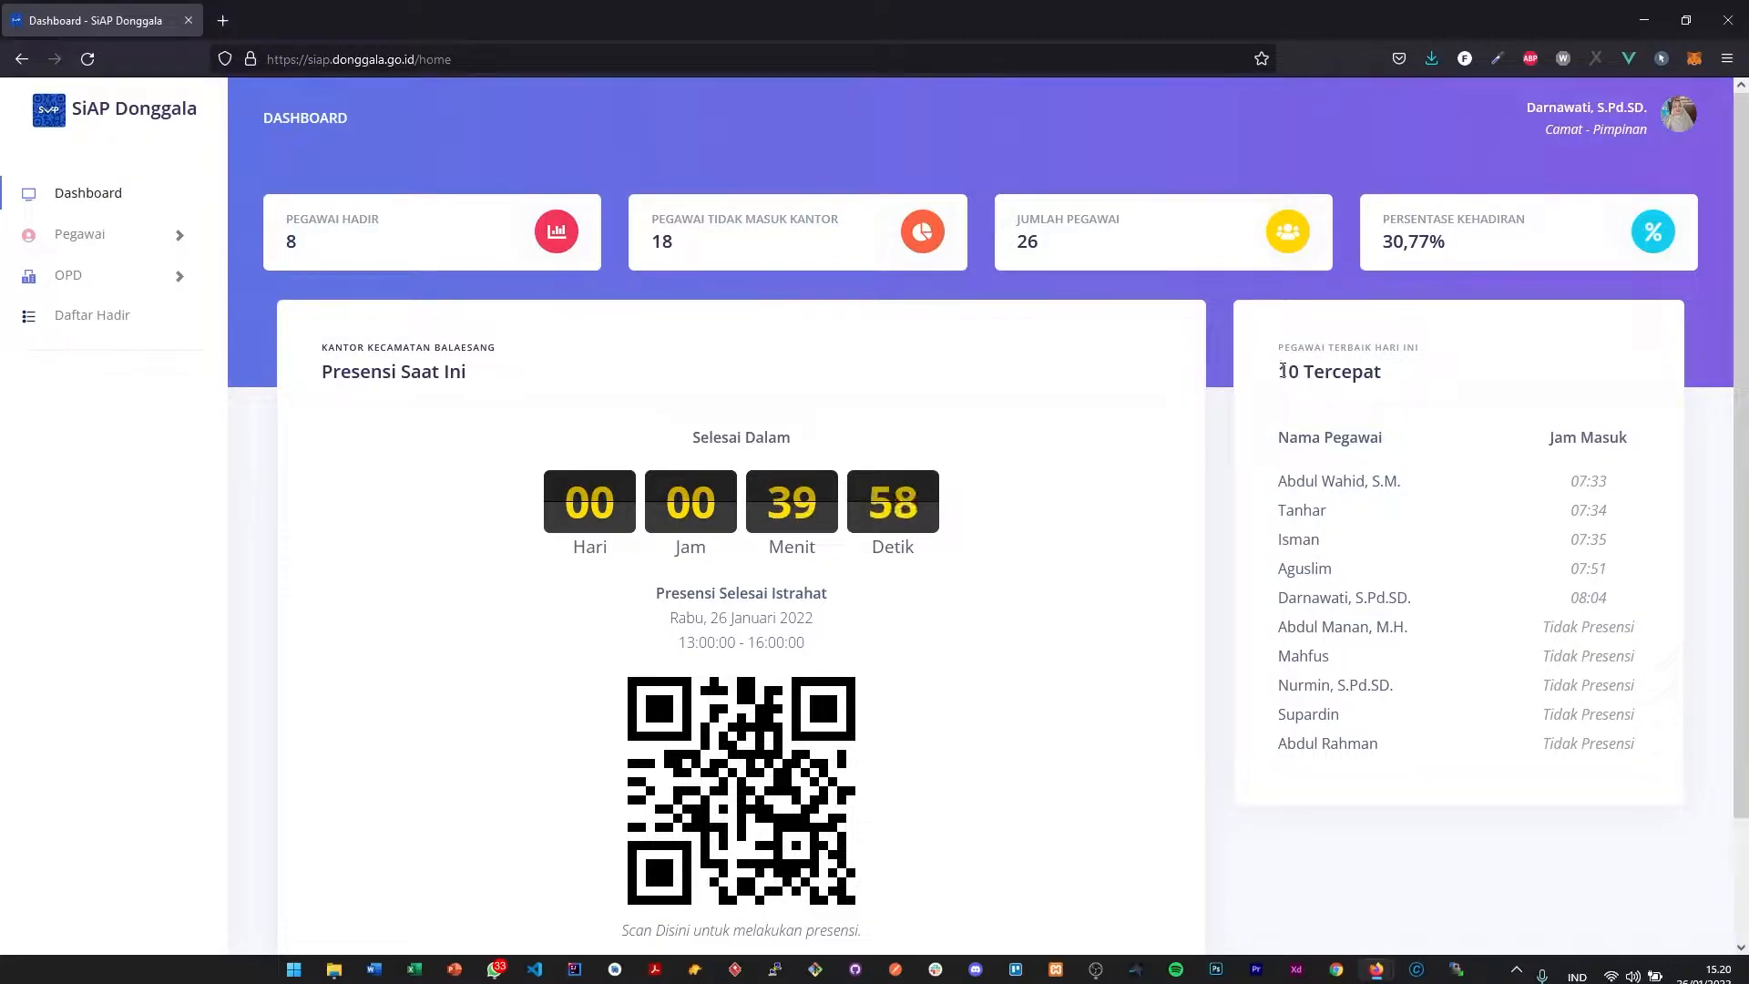
pyautogui.moveTo(1283, 372); pyautogui.dragTo(1412, 403)
pyautogui.moveTo(1281, 441); pyautogui.dragTo(1403, 442)
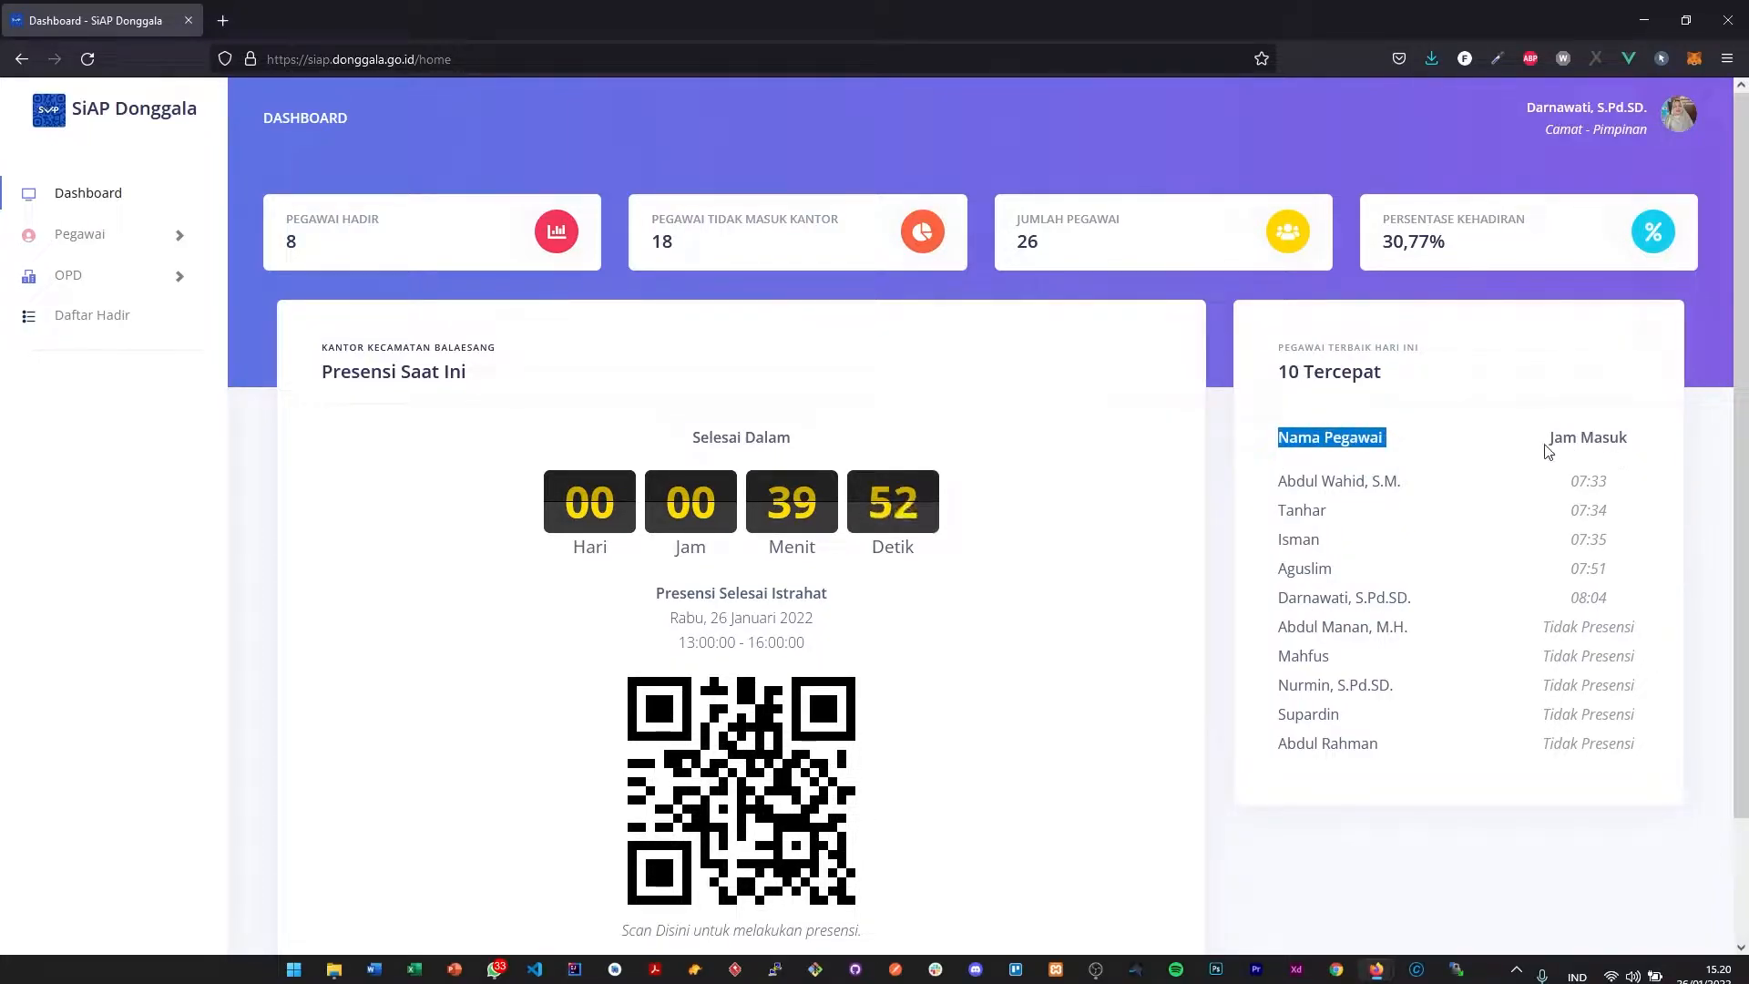
pyautogui.moveTo(1547, 448); pyautogui.dragTo(1642, 443)
# - Examine the employee rows of the 10 Tercepat list, comparing their check-in times and the Tidak Presensi entries
pyautogui.moveTo(1277, 483); pyautogui.dragTo(1435, 481)
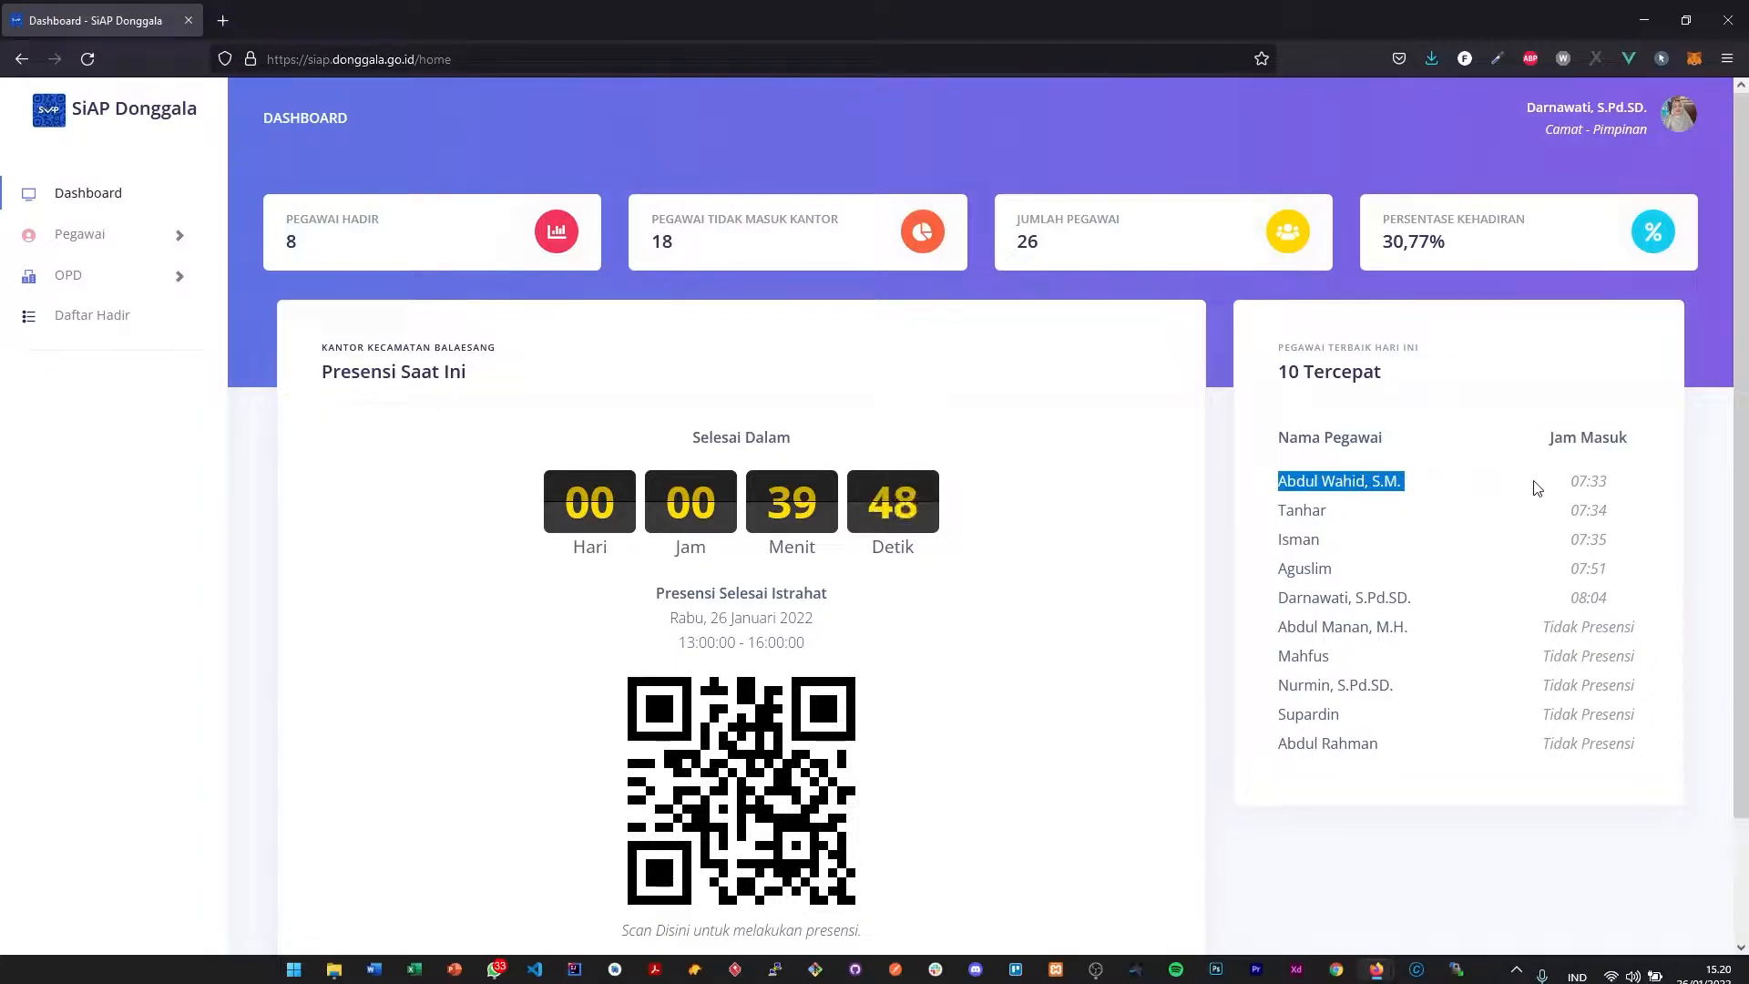
pyautogui.moveTo(1573, 482); pyautogui.dragTo(1626, 488)
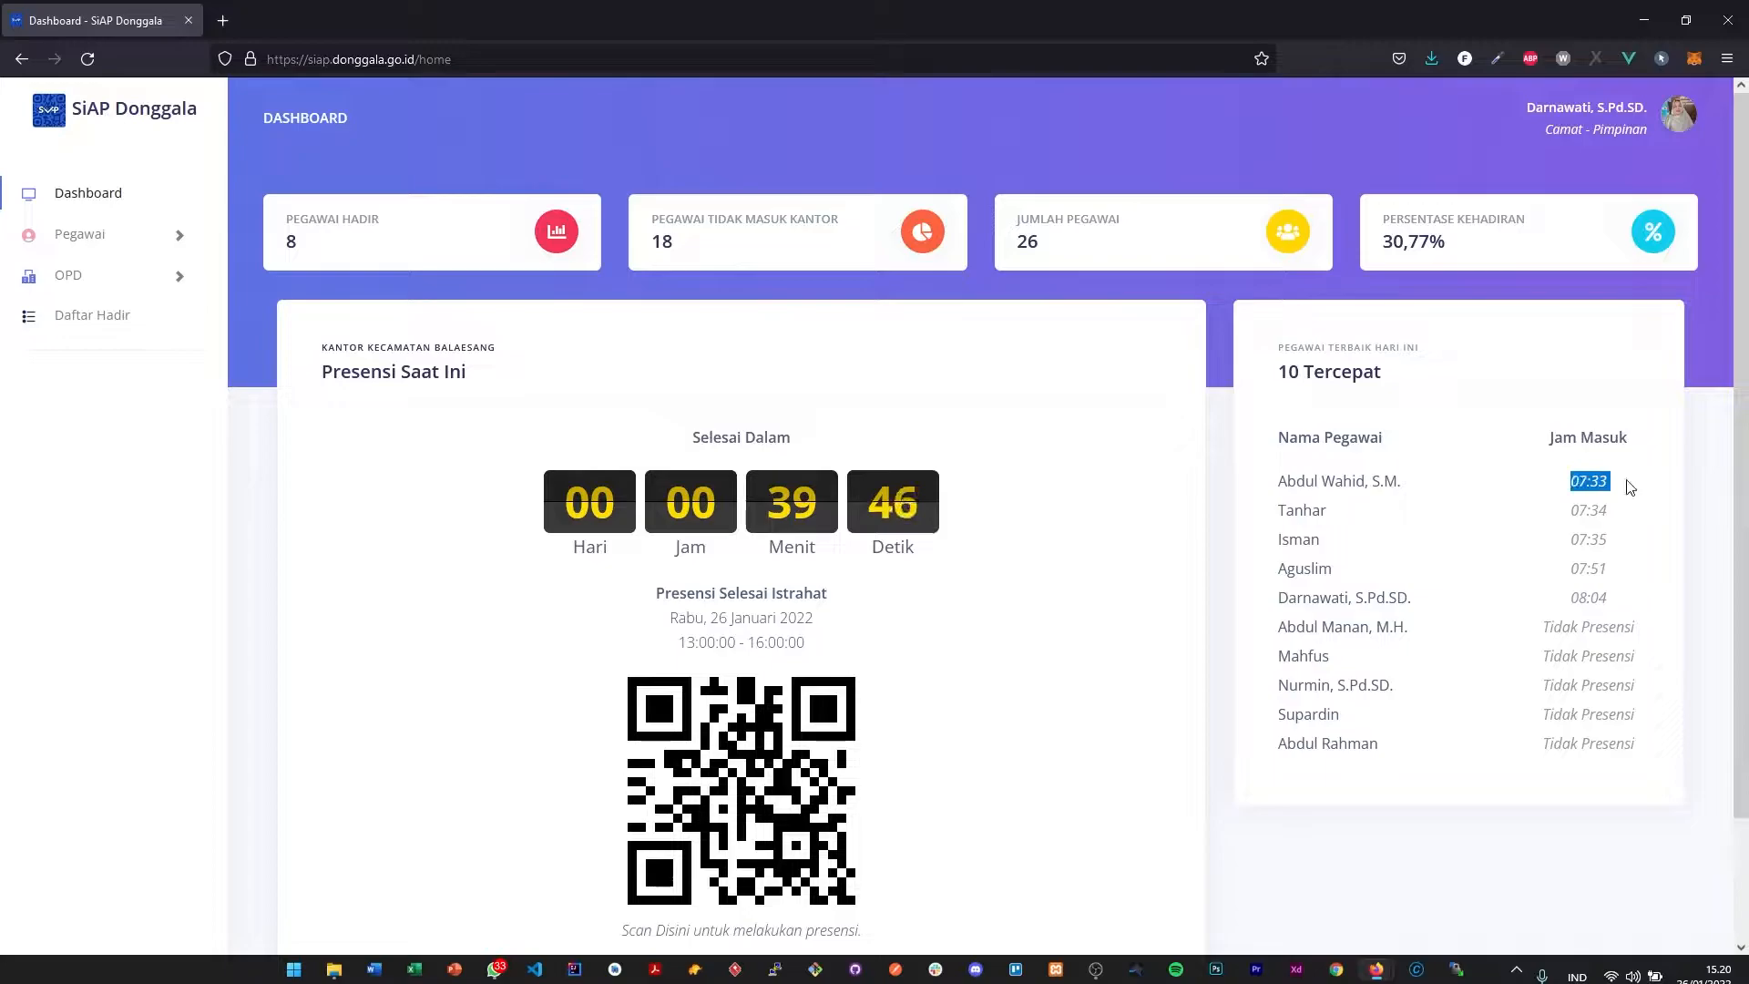
pyautogui.moveTo(1320, 512); pyautogui.dragTo(1396, 509)
pyautogui.moveTo(1578, 511); pyautogui.dragTo(1280, 539)
pyautogui.click(1286, 534)
pyautogui.click(1561, 597)
pyautogui.moveTo(1569, 568); pyautogui.dragTo(1640, 566)
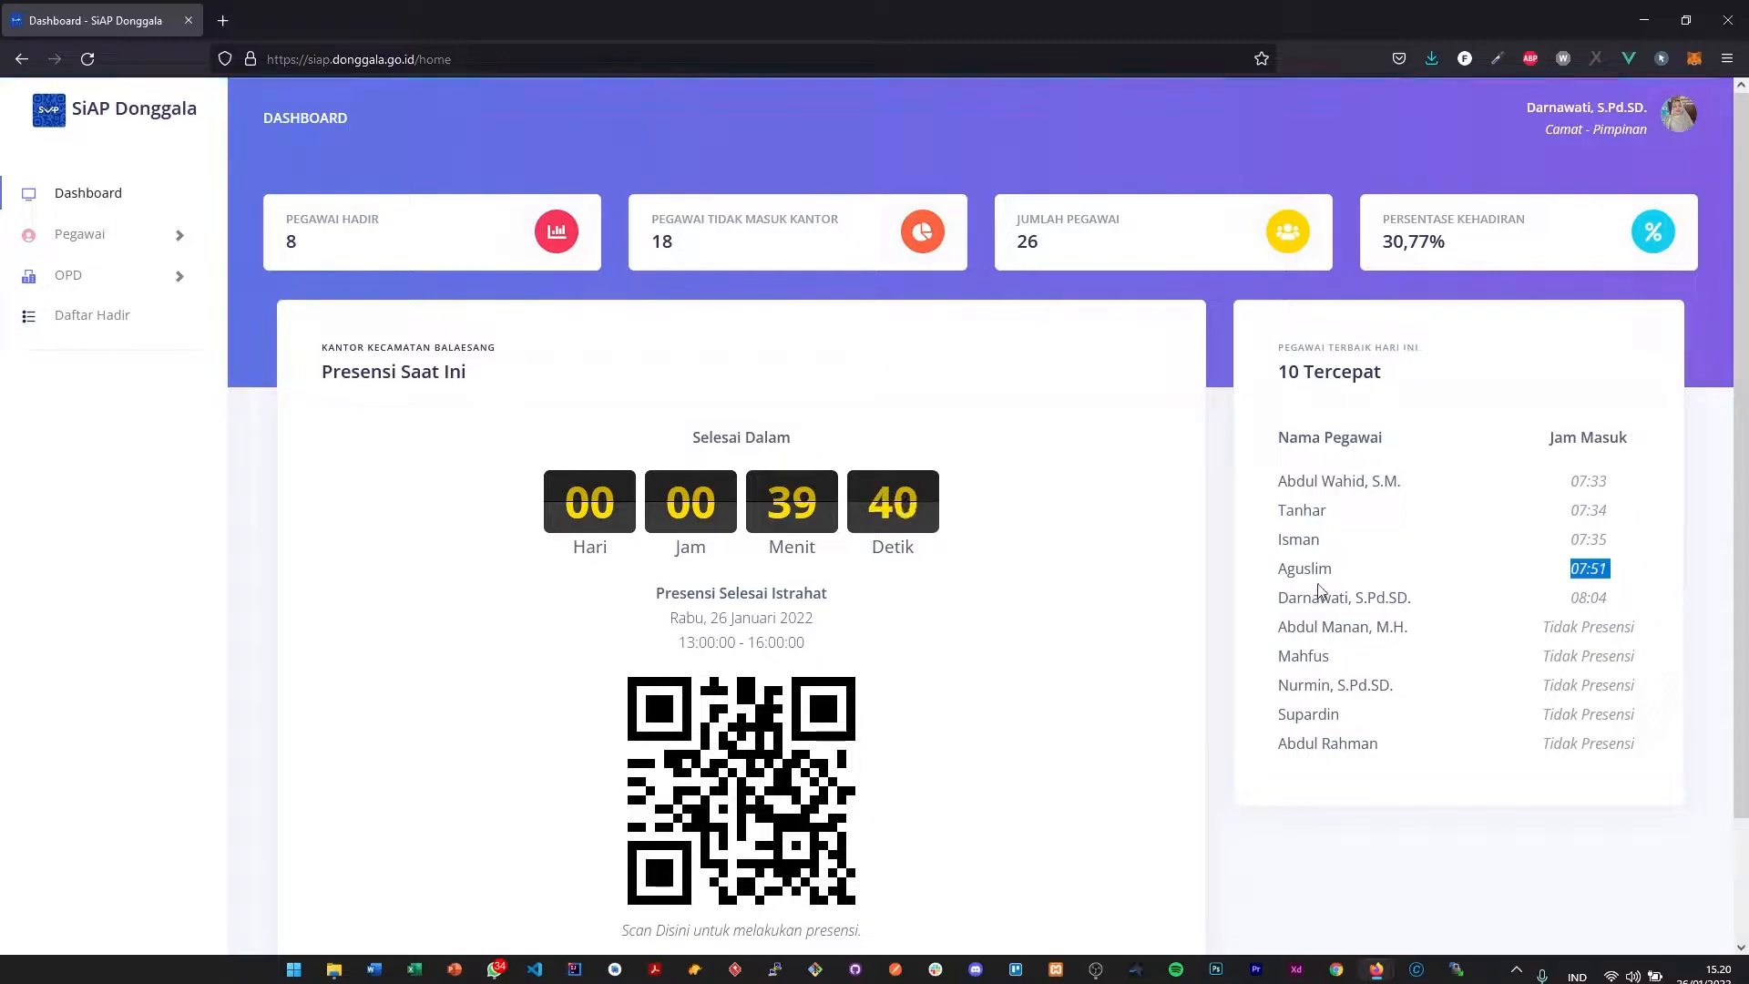
pyautogui.moveTo(1284, 598); pyautogui.dragTo(1417, 599)
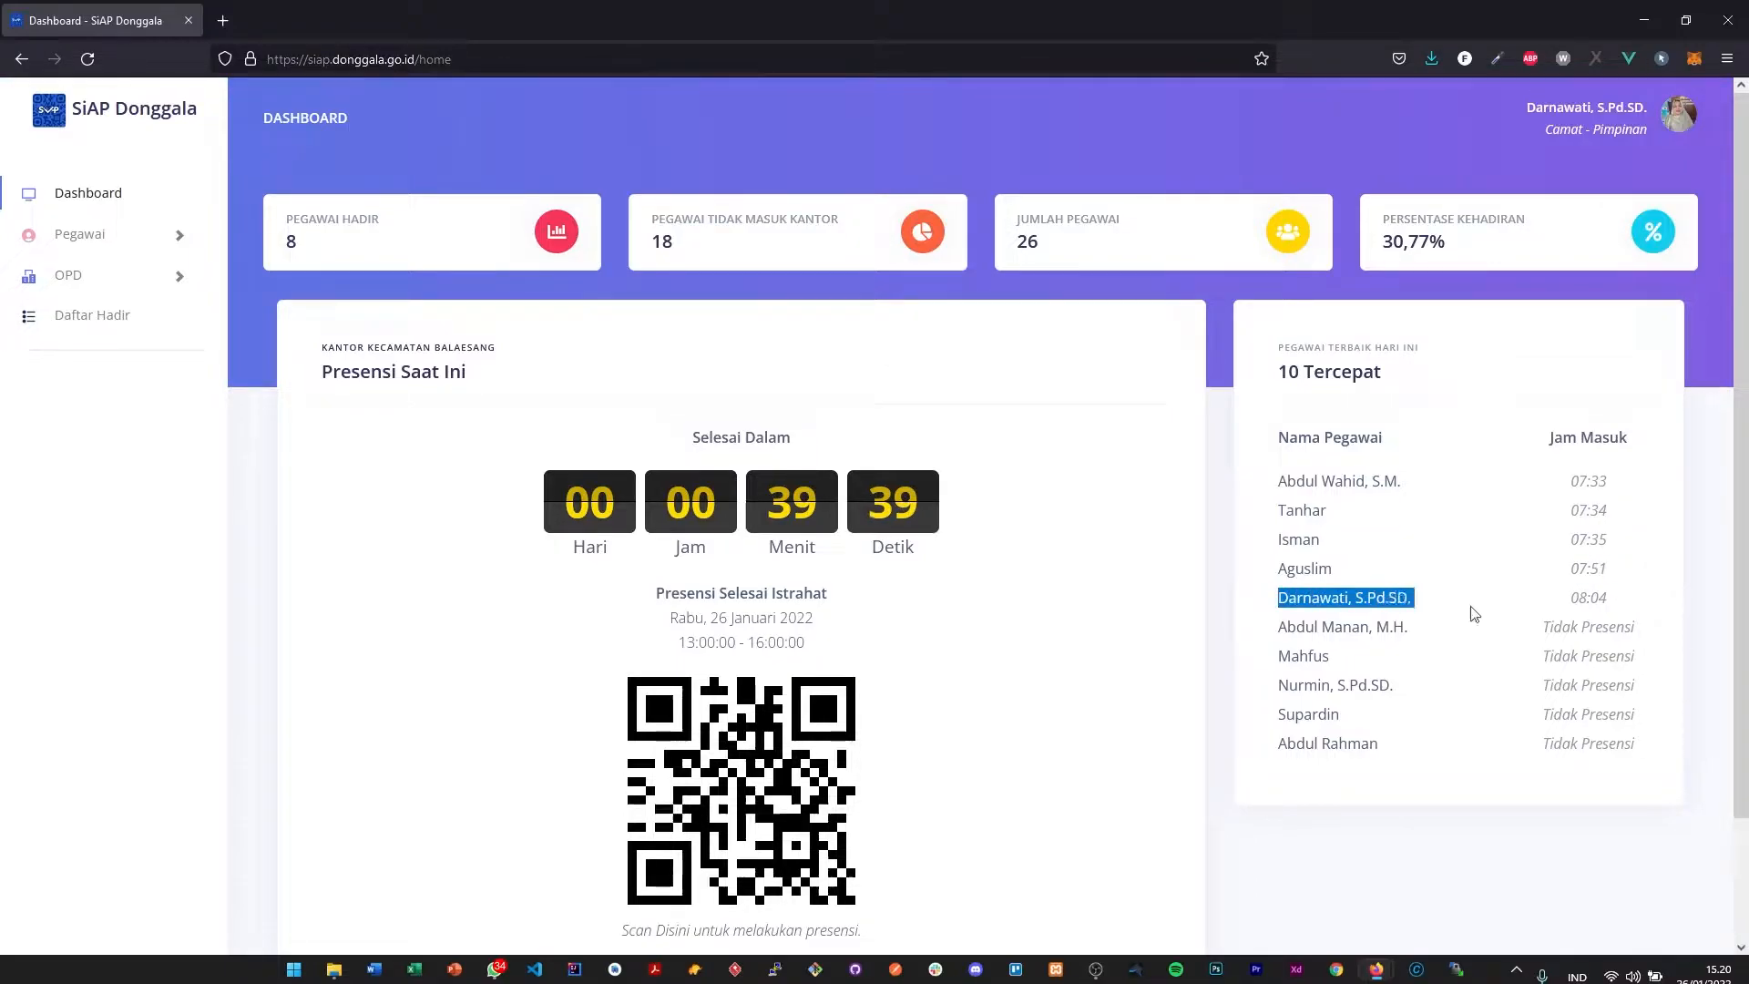
pyautogui.moveTo(1579, 598); pyautogui.dragTo(1640, 597)
pyautogui.click(1575, 601)
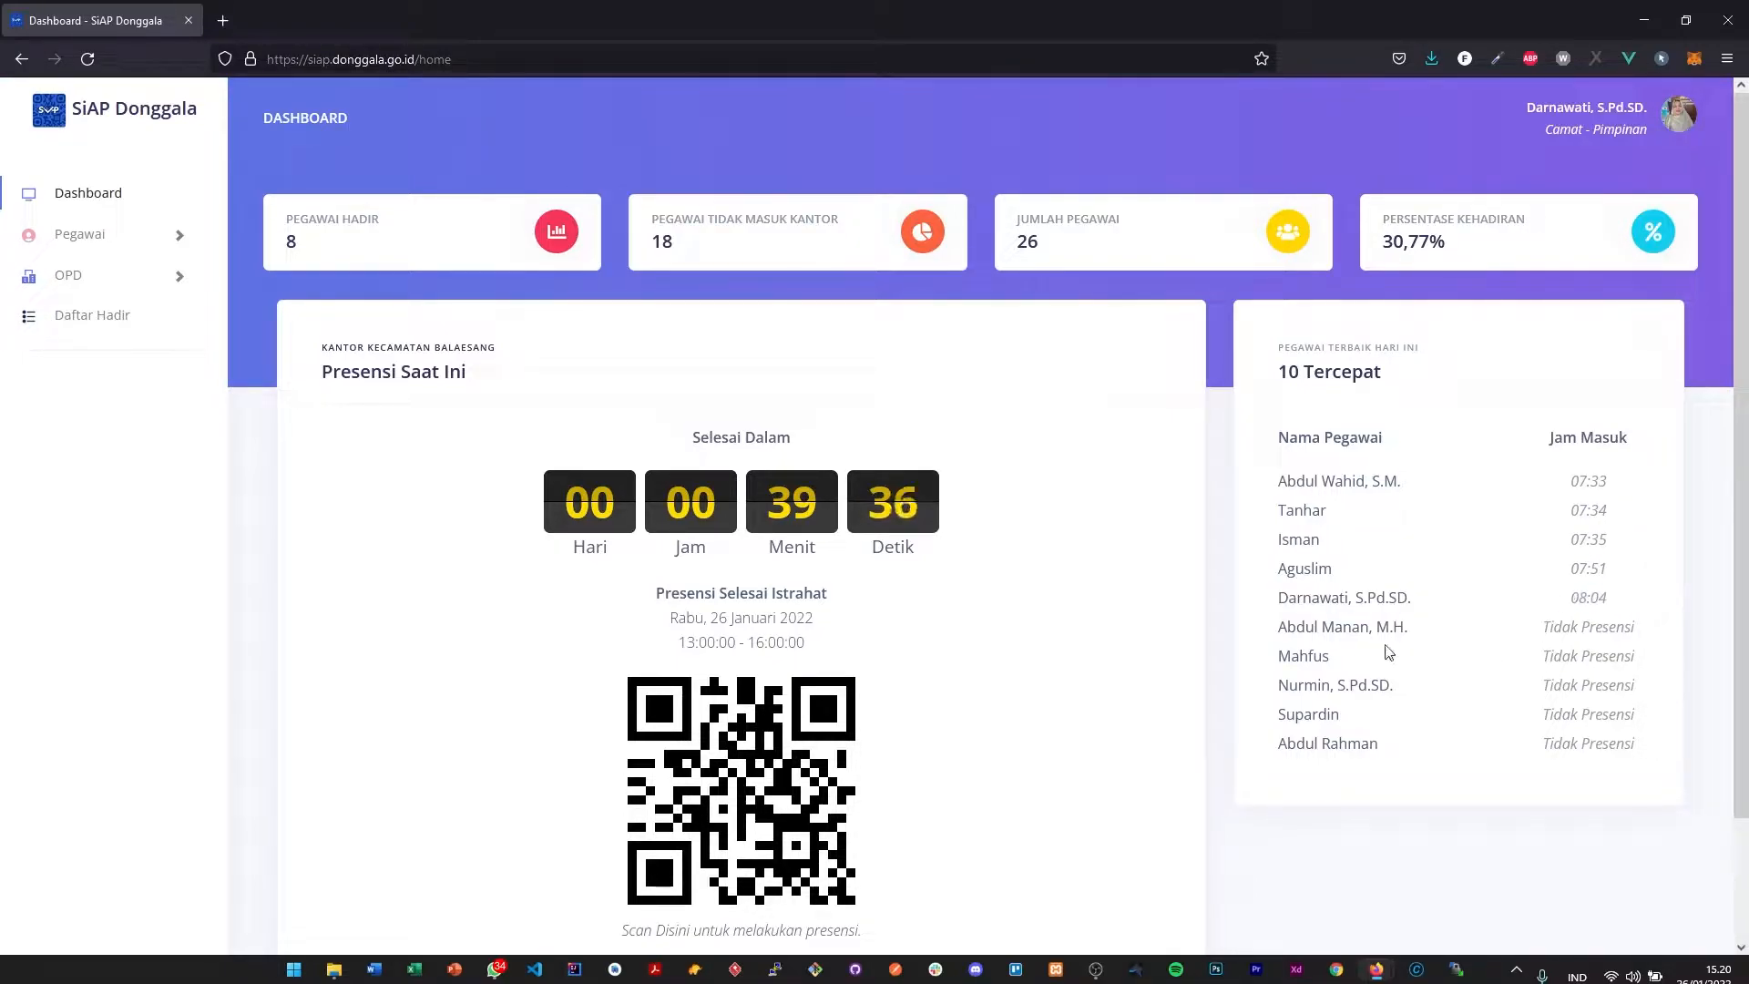
pyautogui.moveTo(1547, 629); pyautogui.dragTo(1656, 635)
pyautogui.click(1551, 628)
pyautogui.click(1618, 464)
pyautogui.moveTo(1548, 628); pyautogui.dragTo(1672, 638)
pyautogui.click(1567, 637)
# - Examine the Presensi Saat Ini section, including its QR code, countdown, attendance session name, date and time range
pyautogui.scroll(-1, 1322, 709)
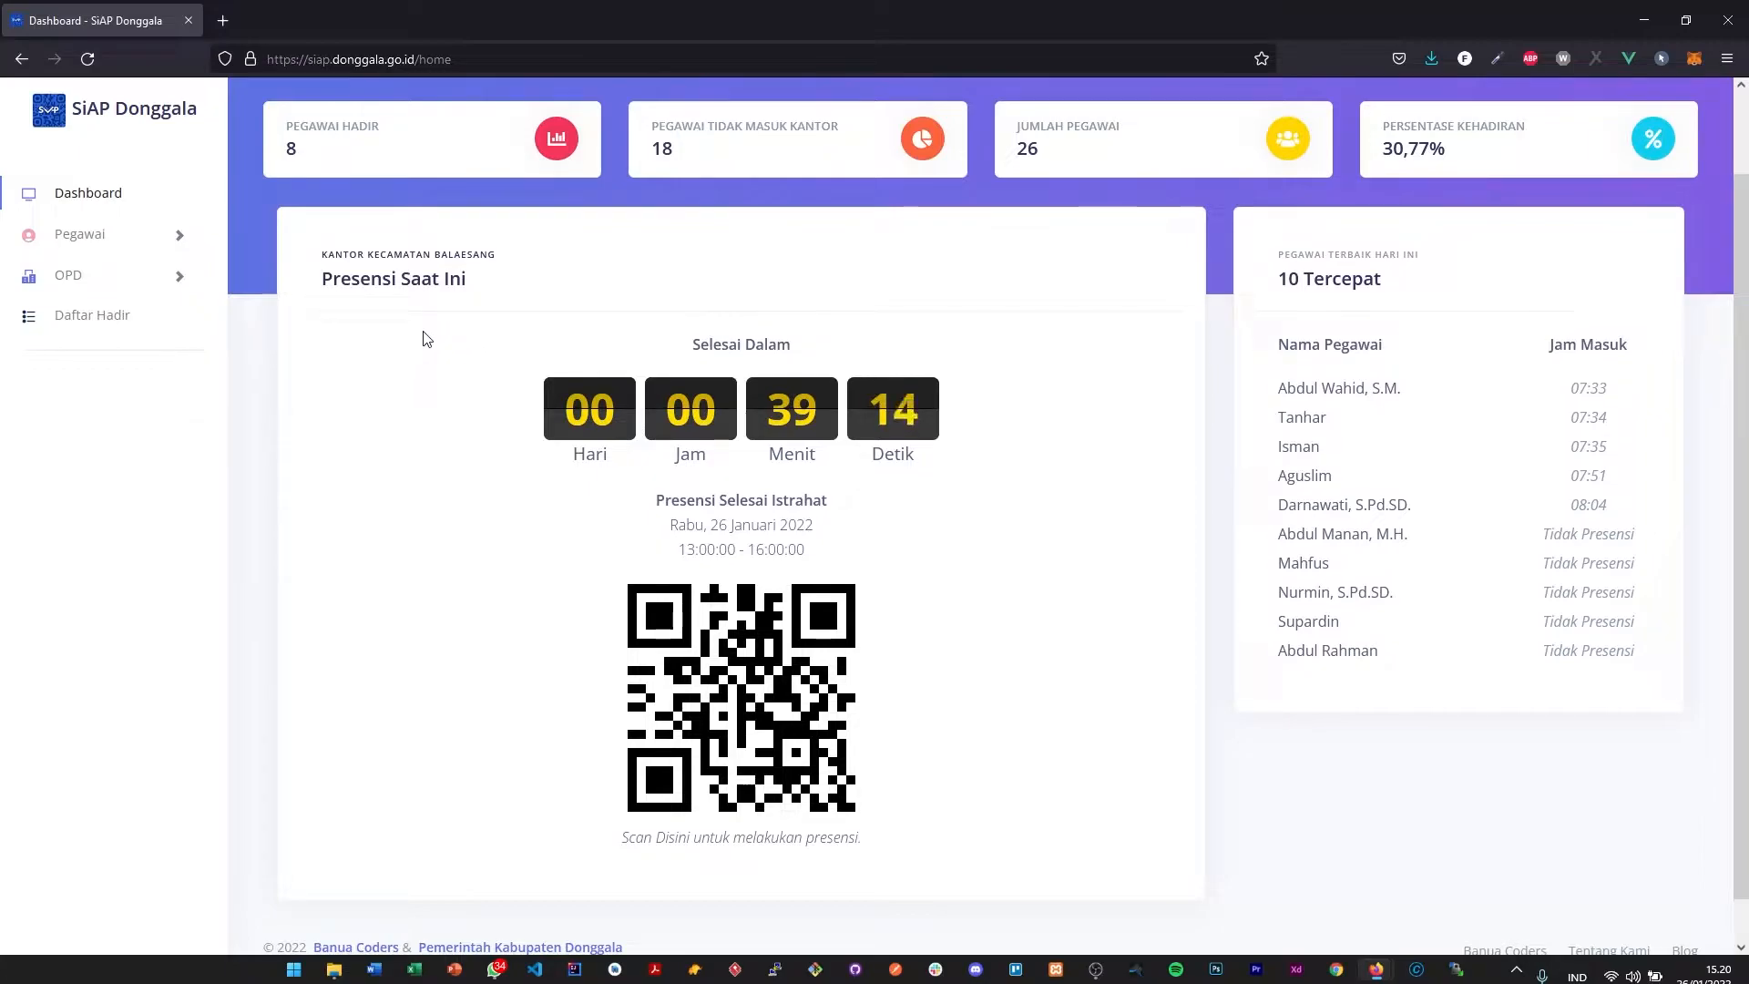
pyautogui.scroll(1, 421, 339)
pyautogui.scroll(-1, 664, 471)
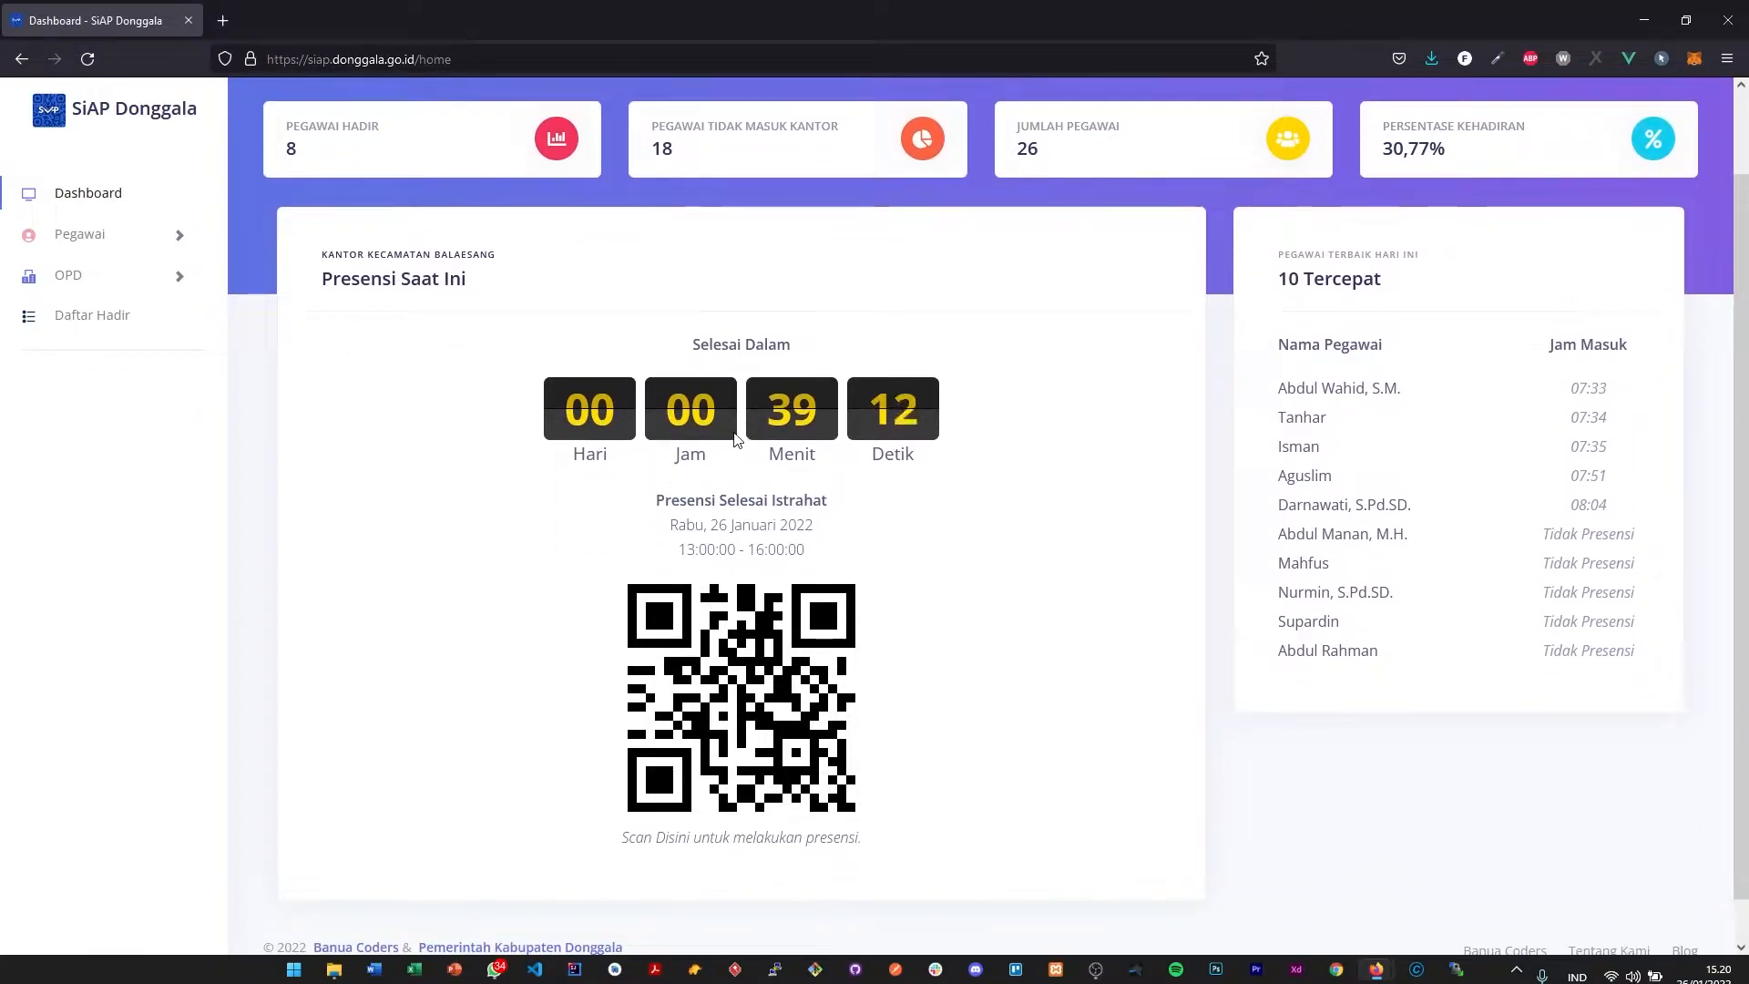
pyautogui.scroll(1, 783, 689)
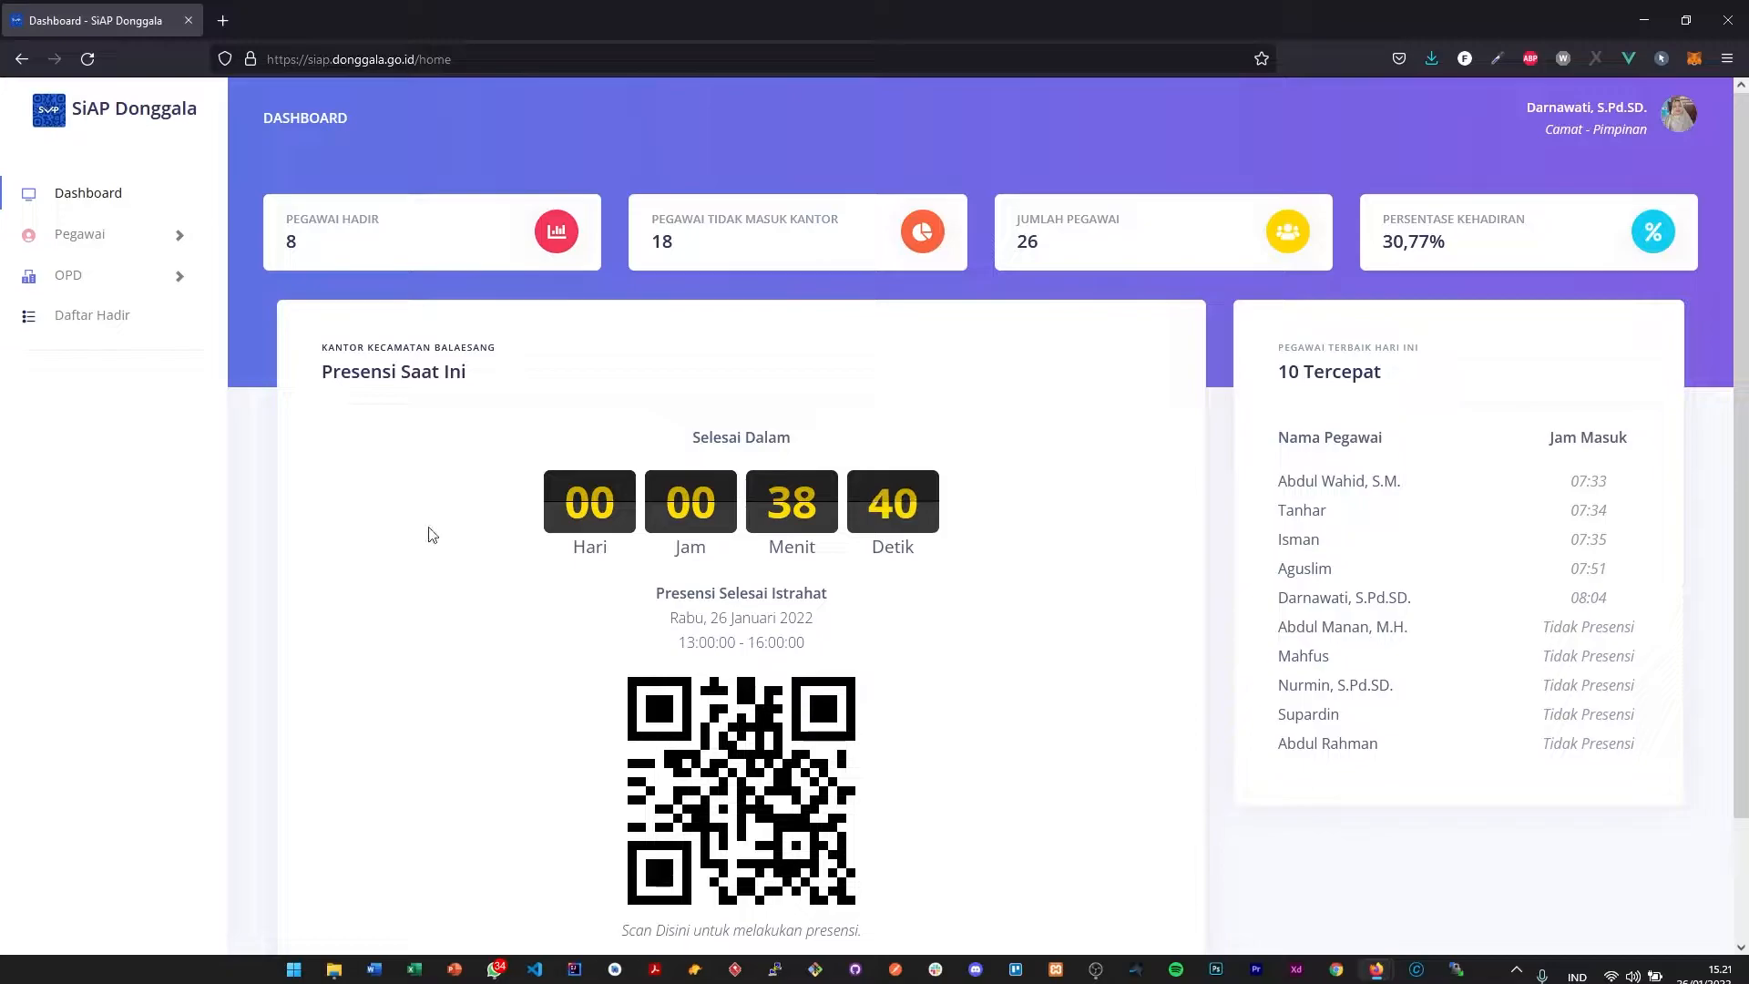
pyautogui.moveTo(561, 506); pyautogui.dragTo(974, 477)
pyautogui.click(923, 539)
pyautogui.moveTo(692, 434); pyautogui.dragTo(856, 437)
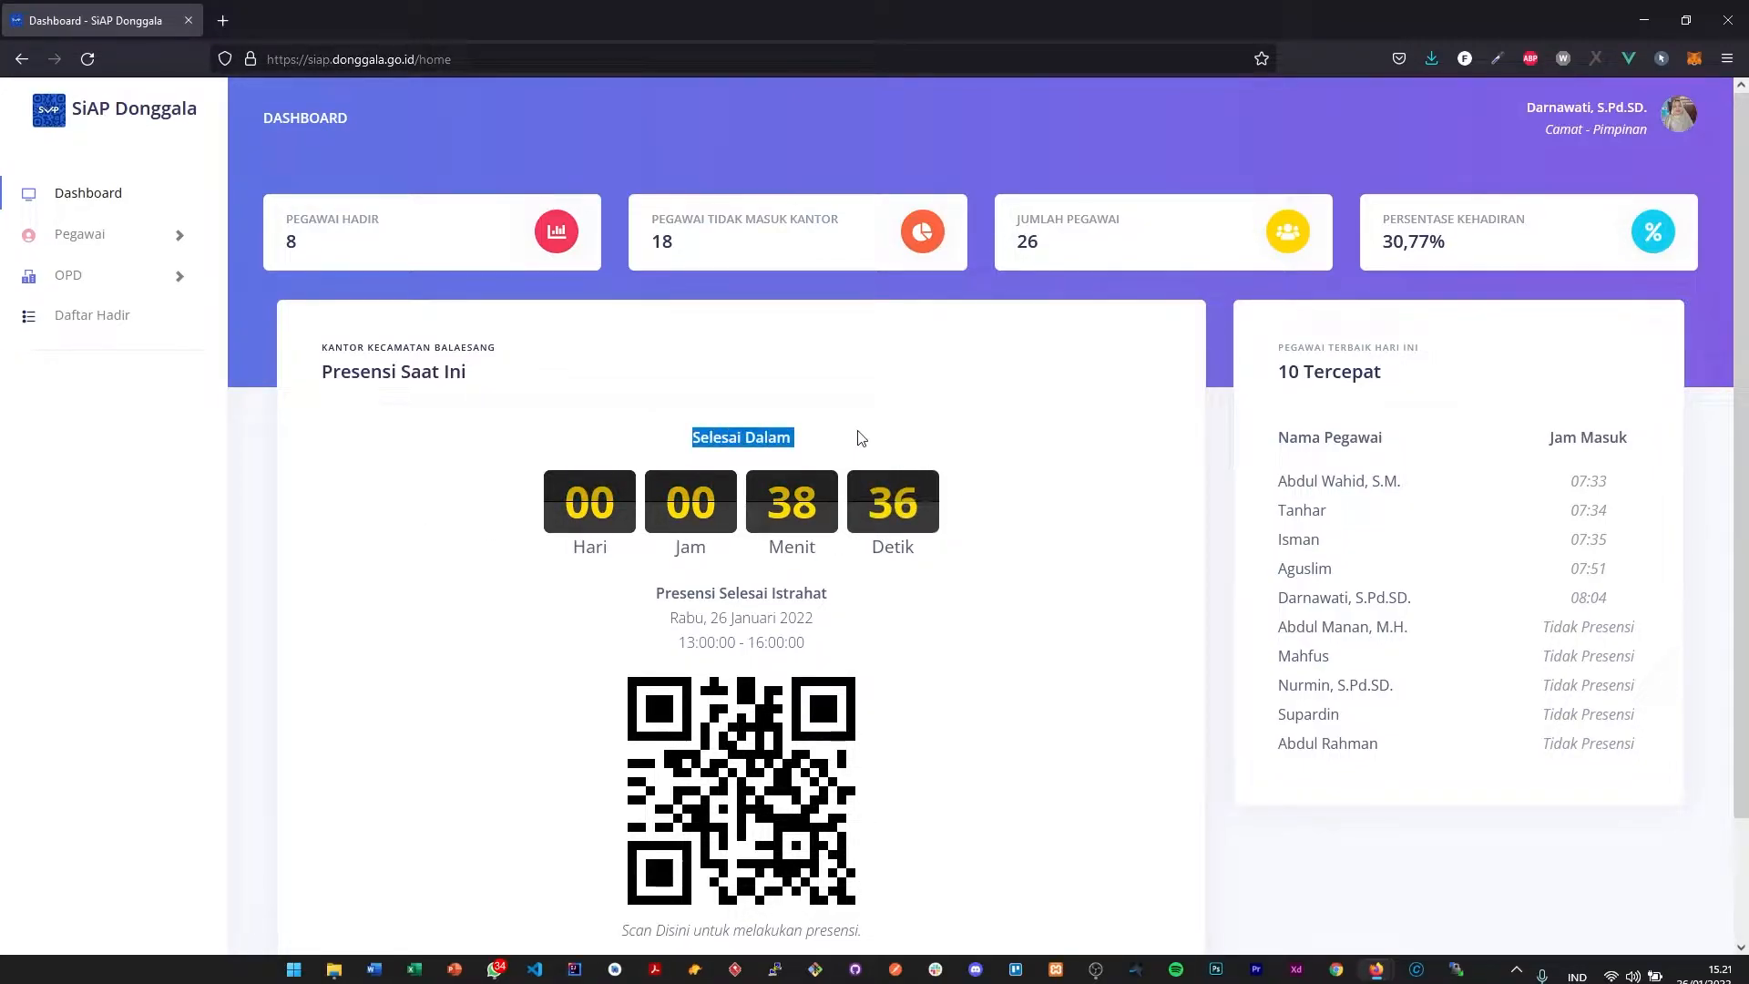
pyautogui.click(845, 542)
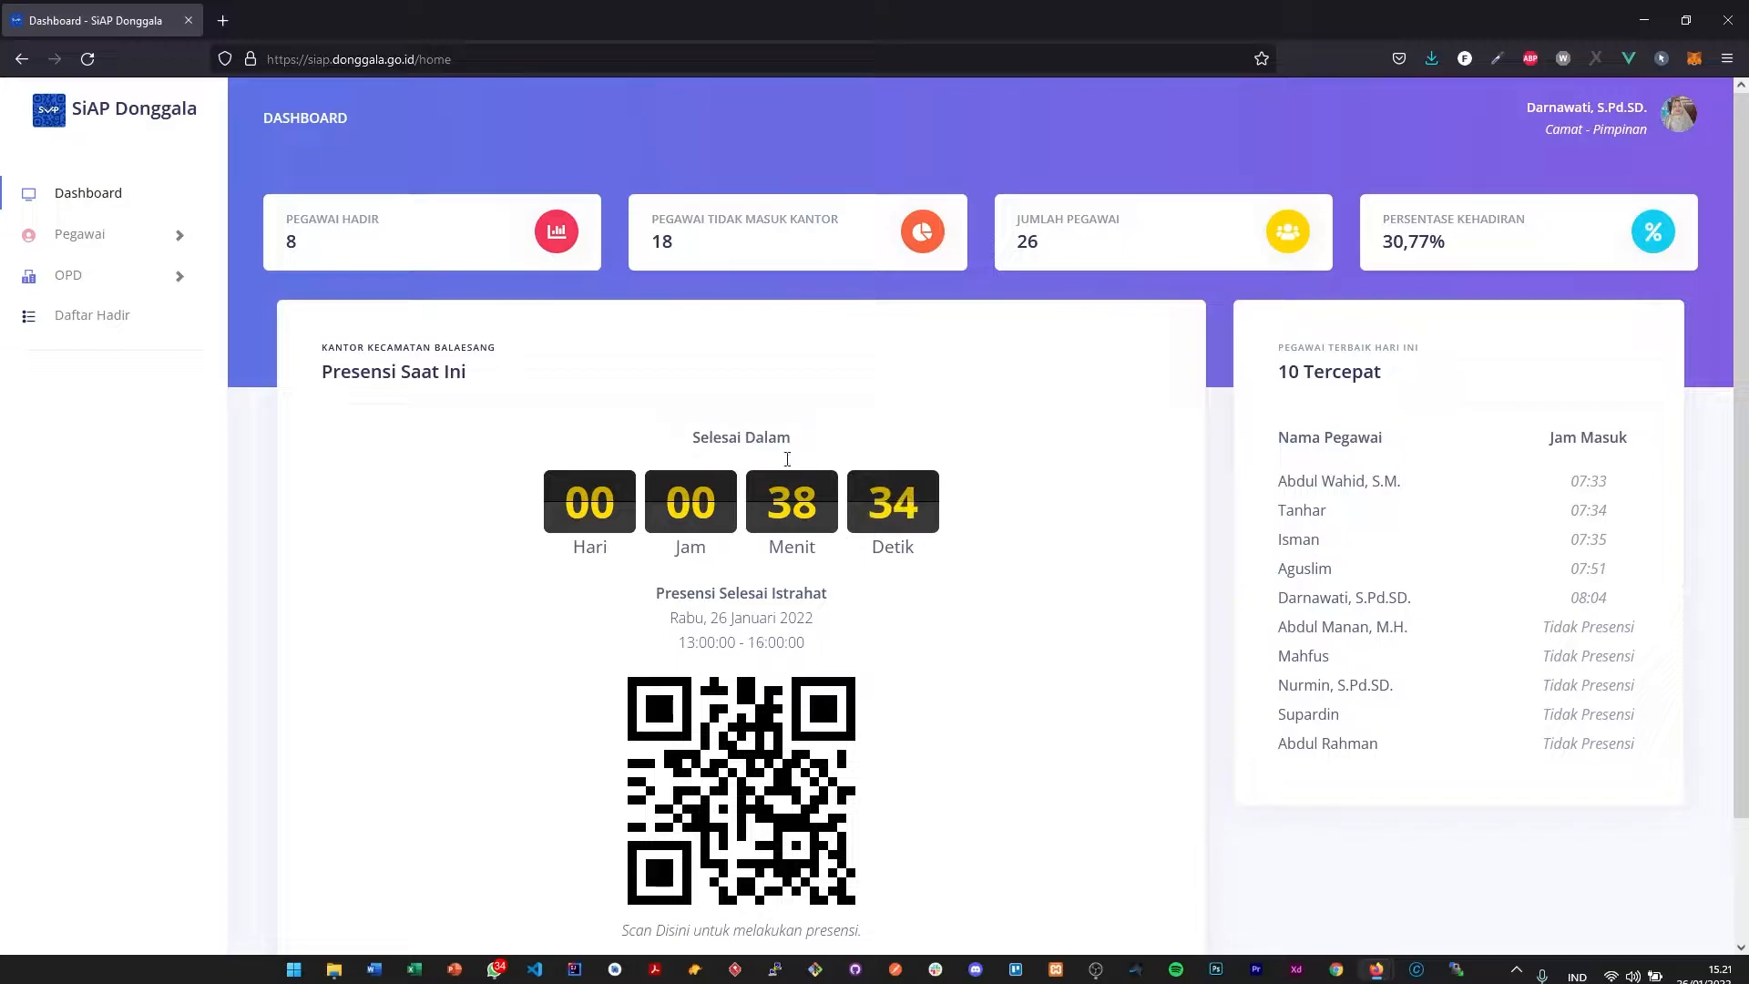
pyautogui.moveTo(655, 593); pyautogui.dragTo(855, 593)
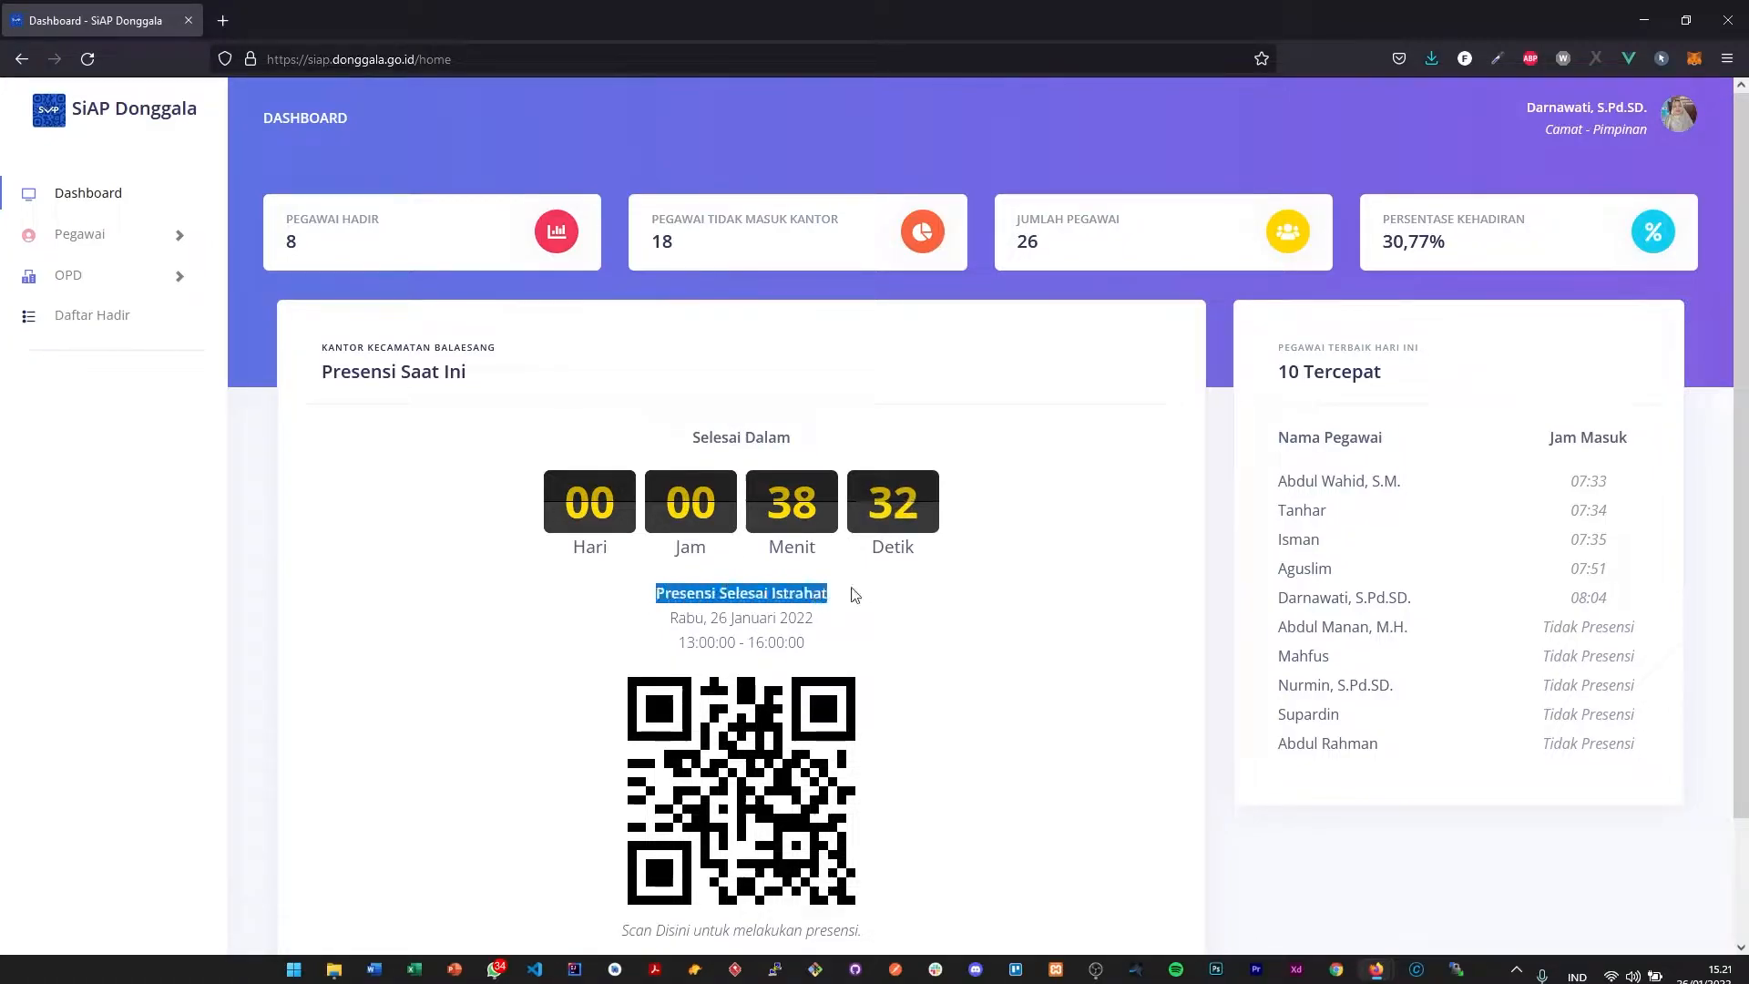
pyautogui.moveTo(670, 617); pyautogui.dragTo(859, 617)
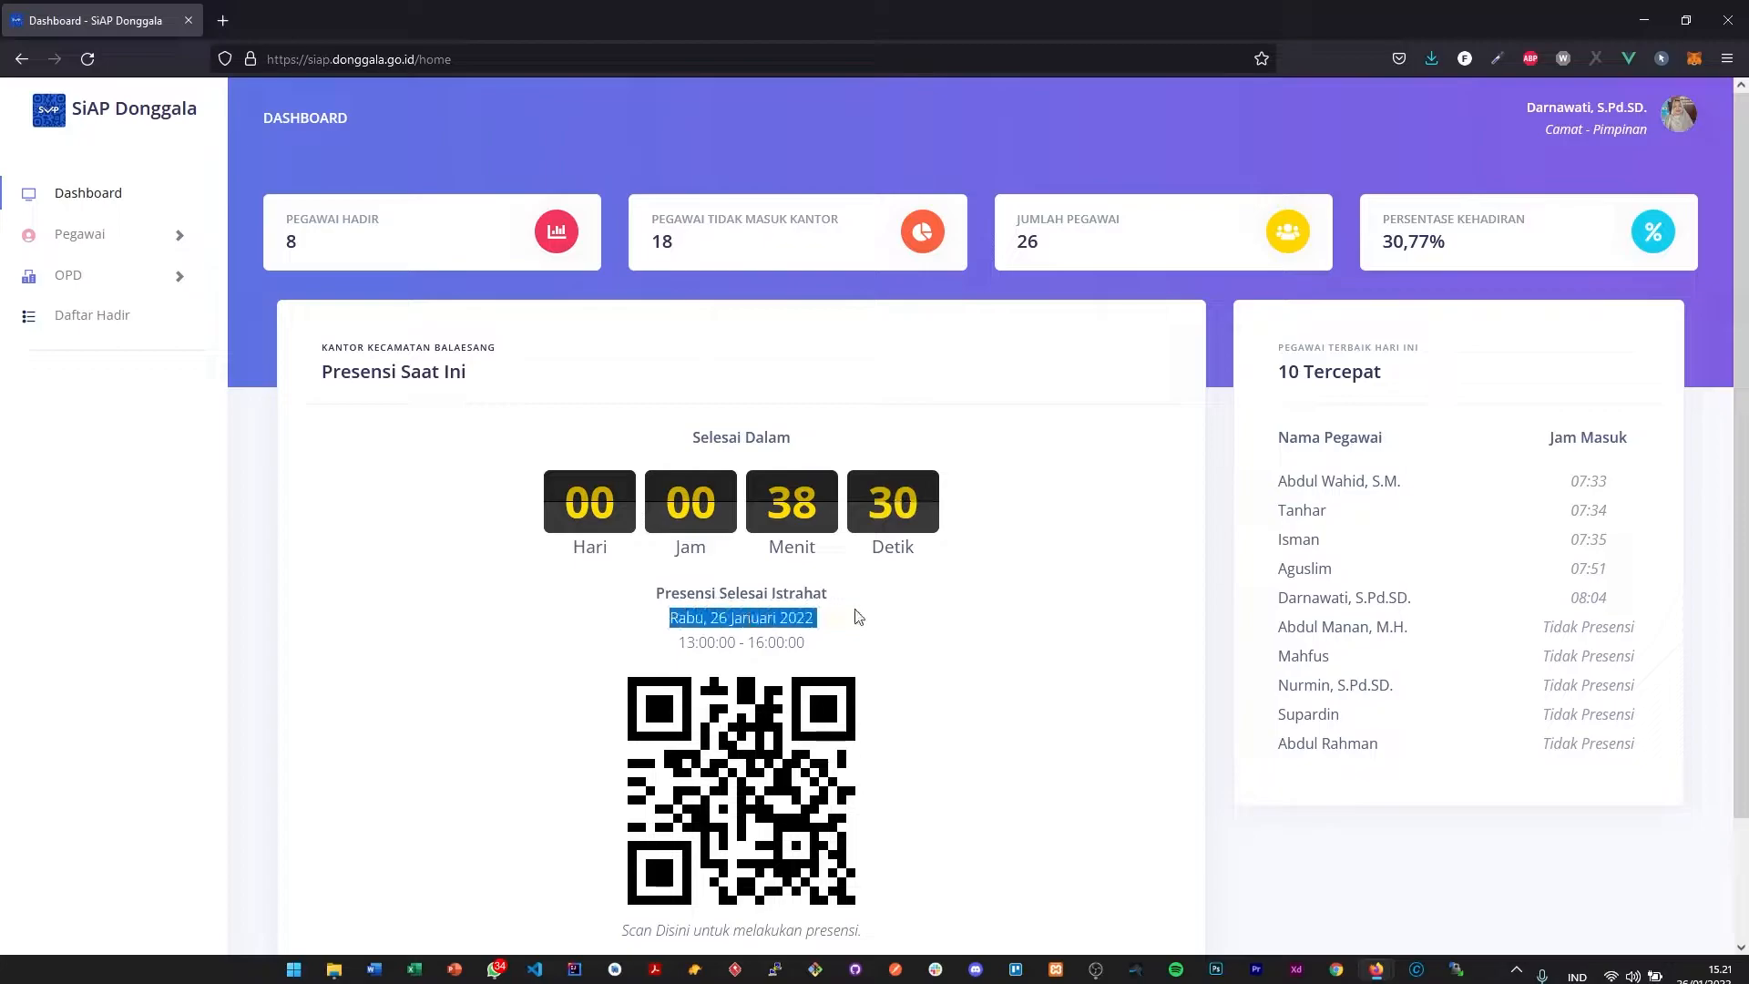
pyautogui.moveTo(679, 644); pyautogui.dragTo(840, 642)
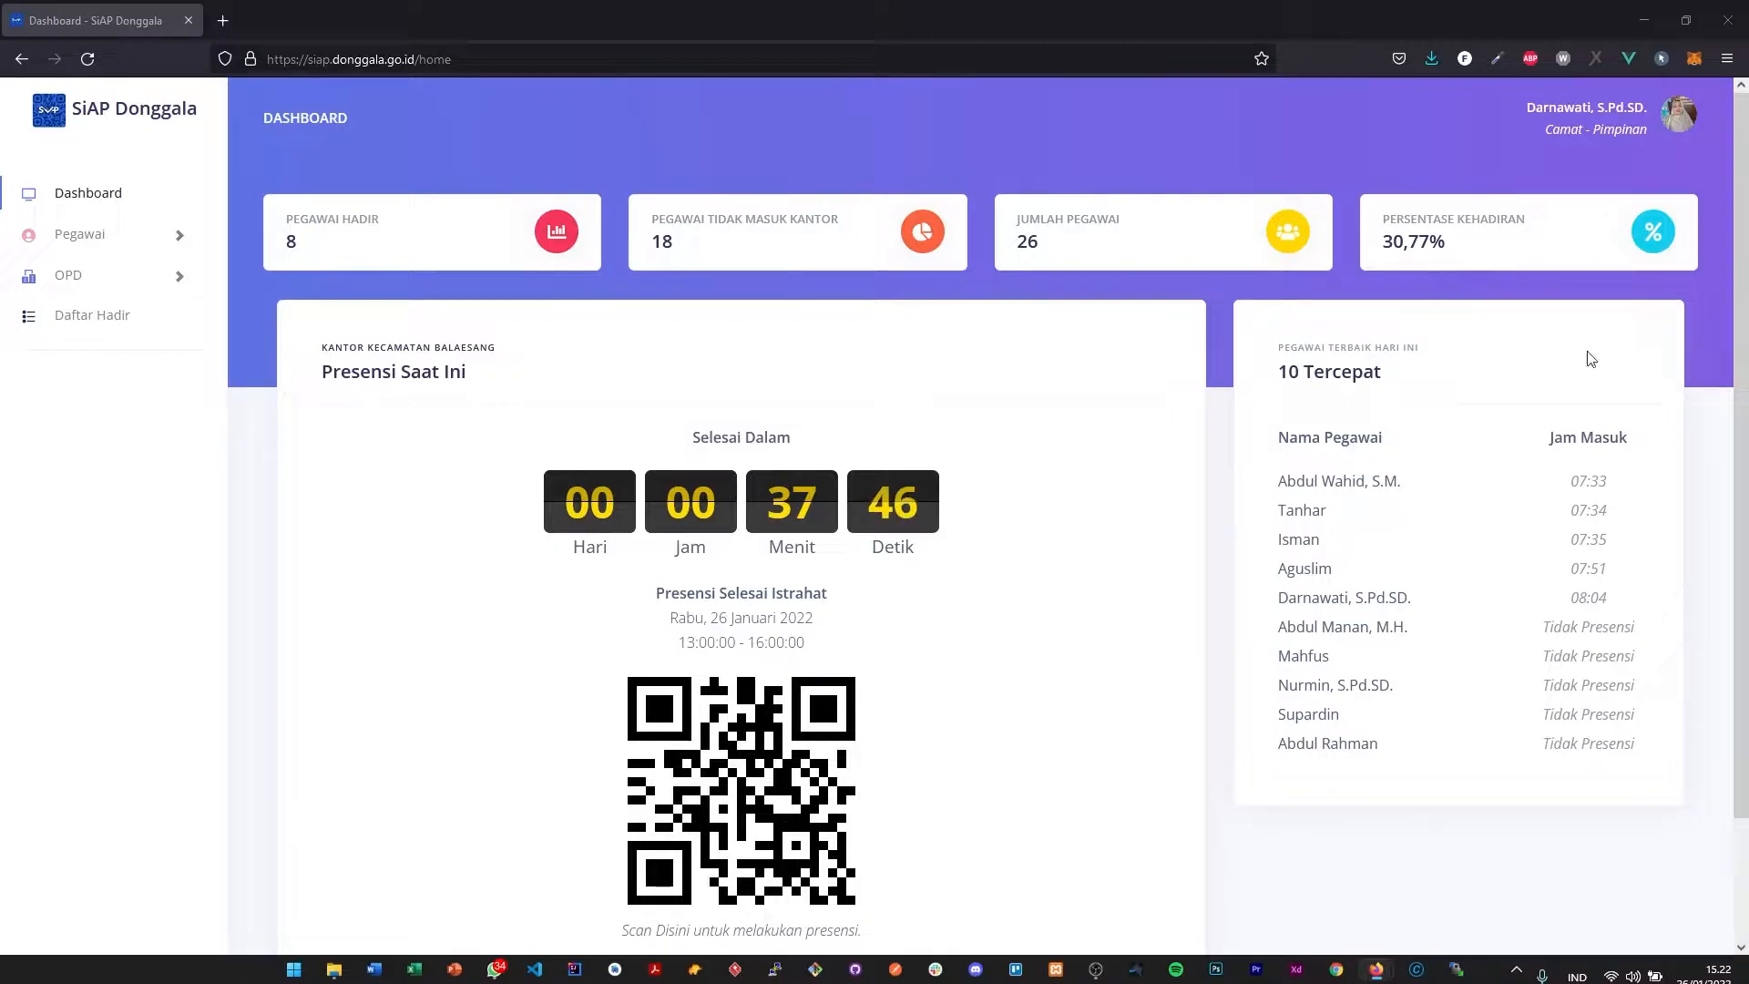
# - Reload the dashboard and examine the Presensi Saat Ini section's Mulai Dalam countdown, Presensi Pulang session and waiting illustration
pyautogui.click(88, 60)
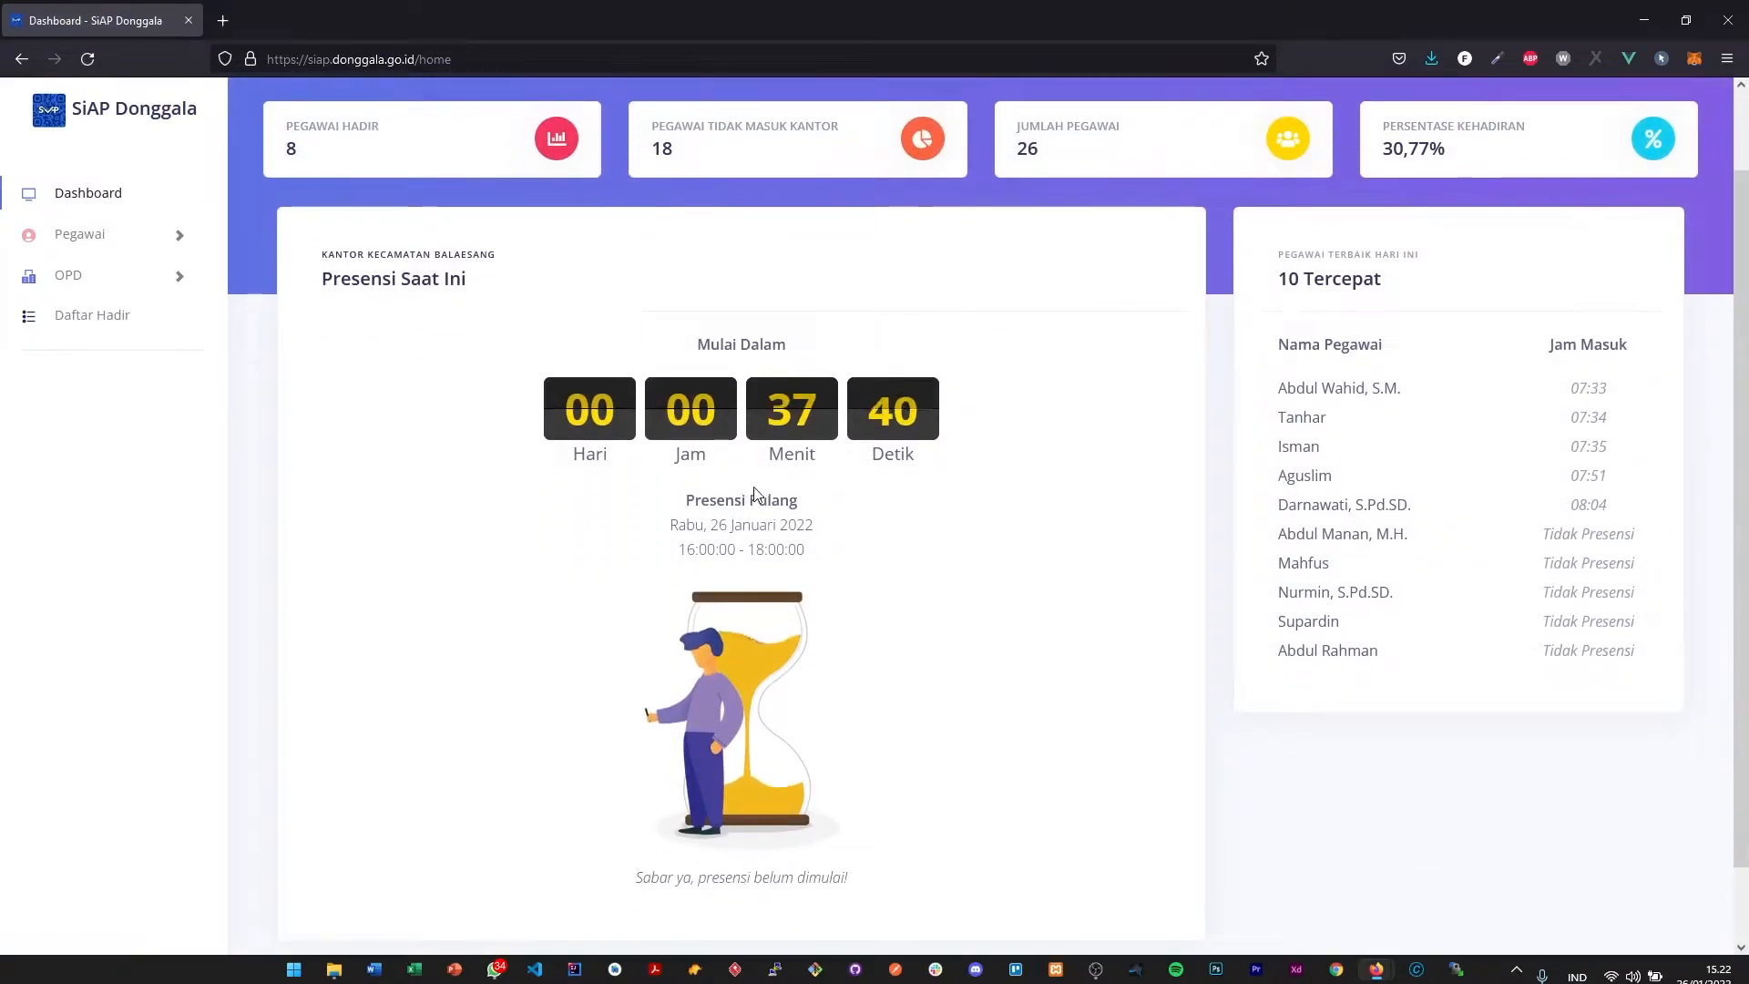
pyautogui.scroll(-2, 687, 510)
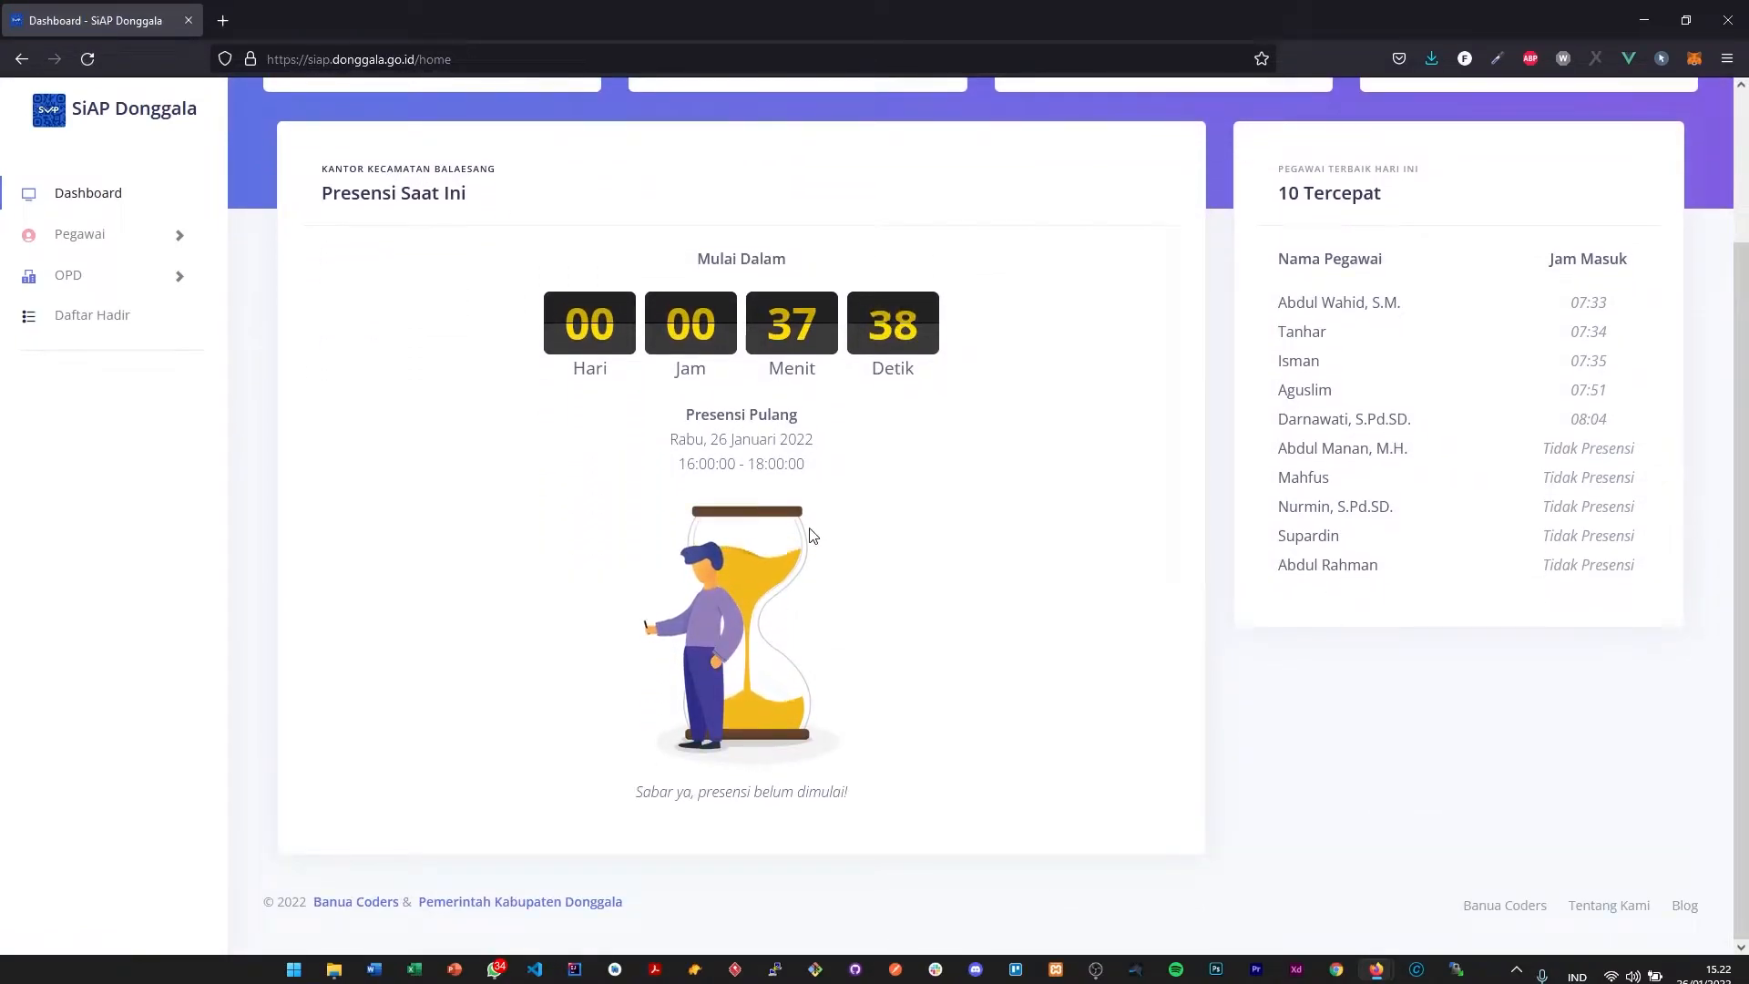
pyautogui.scroll(2, 833, 638)
pyautogui.moveTo(699, 351); pyautogui.dragTo(840, 362)
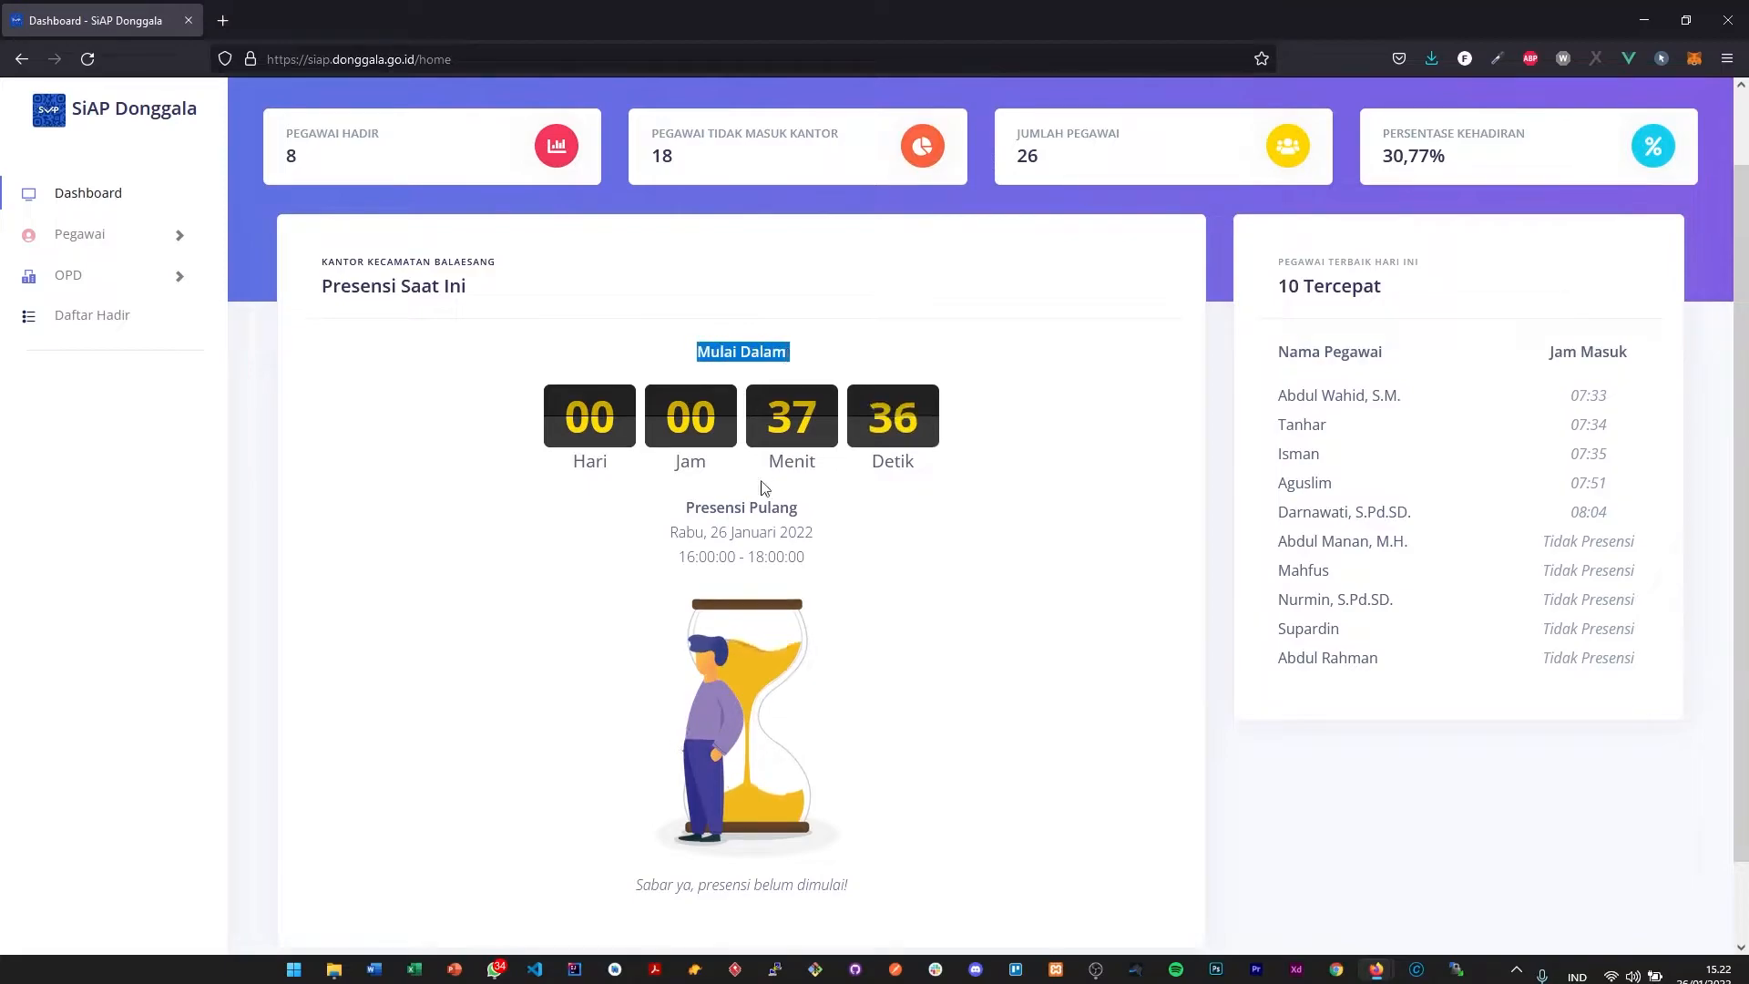
pyautogui.tripleClick(760, 508)
pyautogui.click(817, 403)
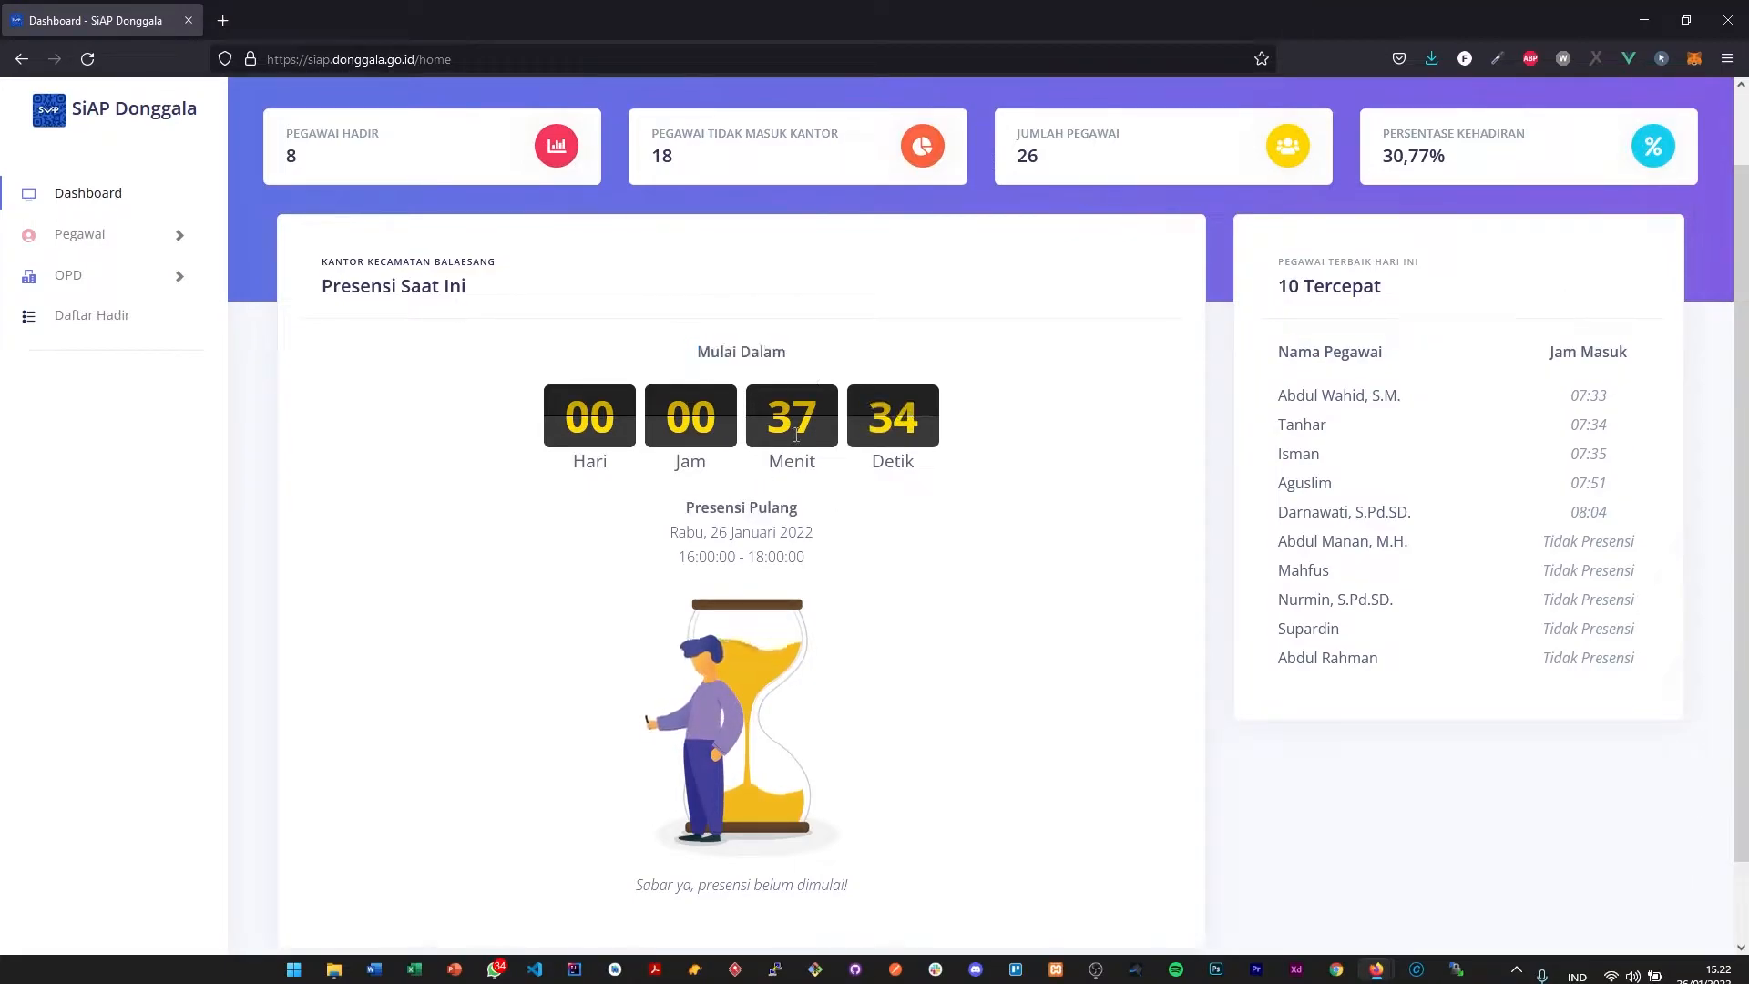
pyautogui.scroll(-2, 816, 469)
pyautogui.scroll(3, 832, 492)
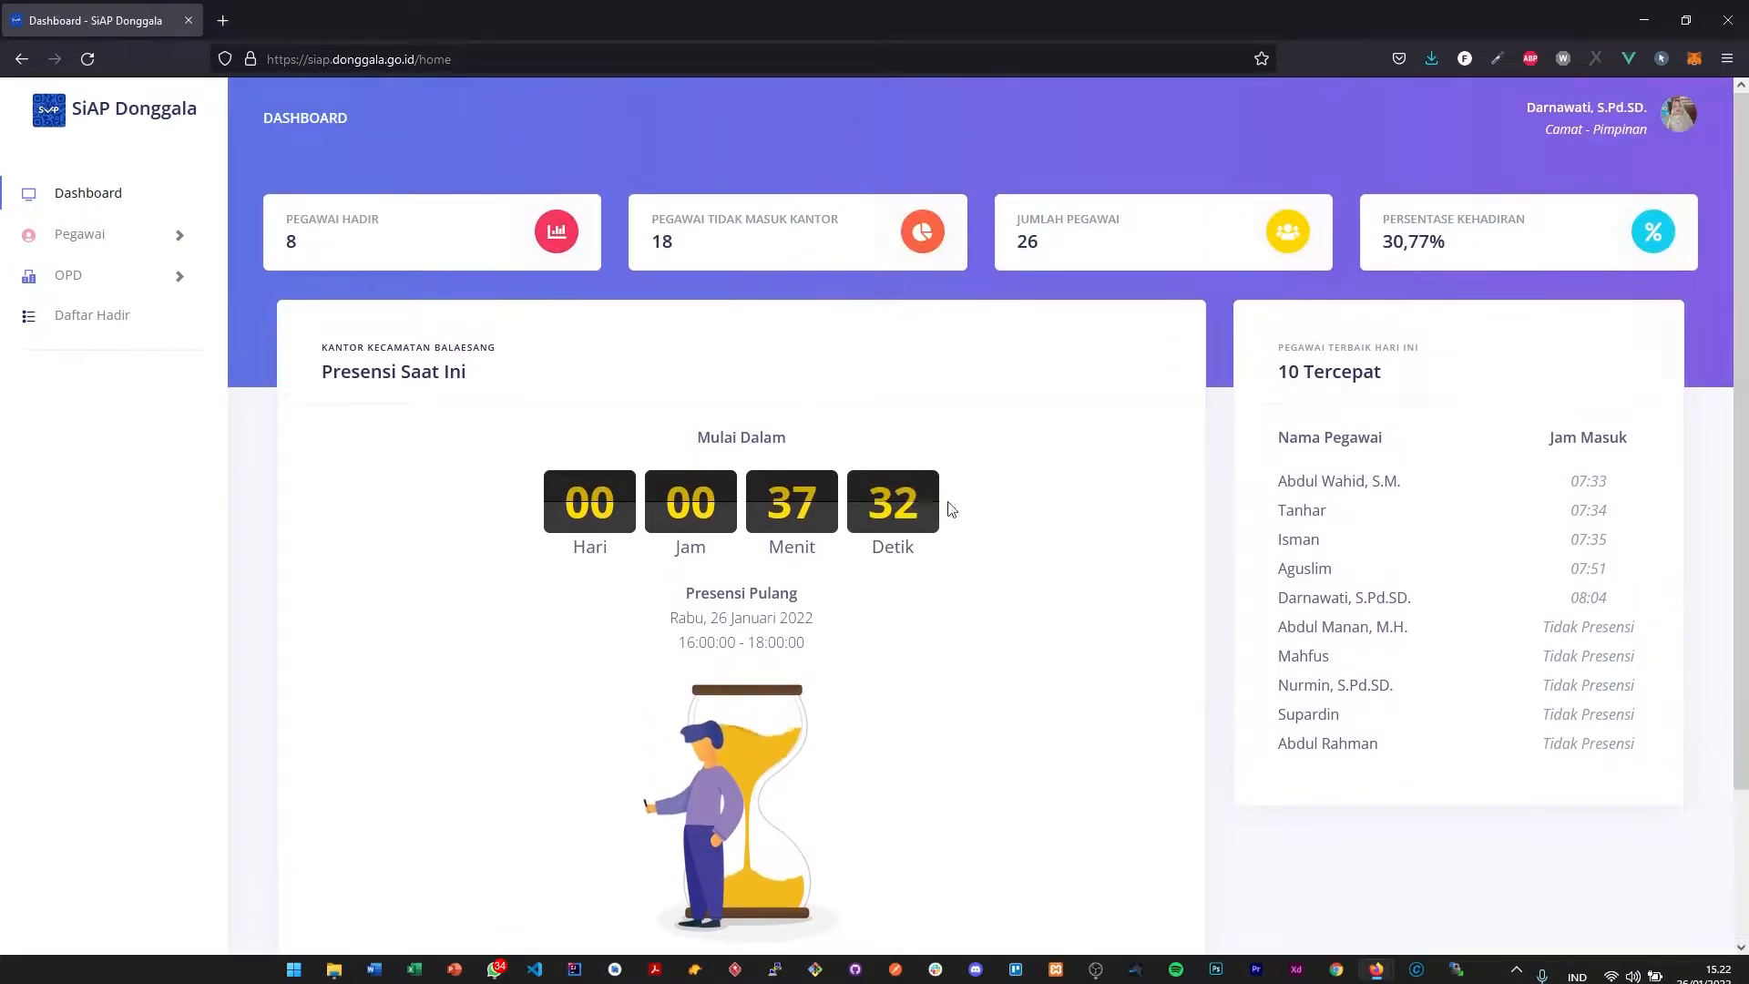
# - Open the Profil Saya page under Pegawai and look through its Edit Profil form
pyautogui.click(176, 234)
pyautogui.click(115, 282)
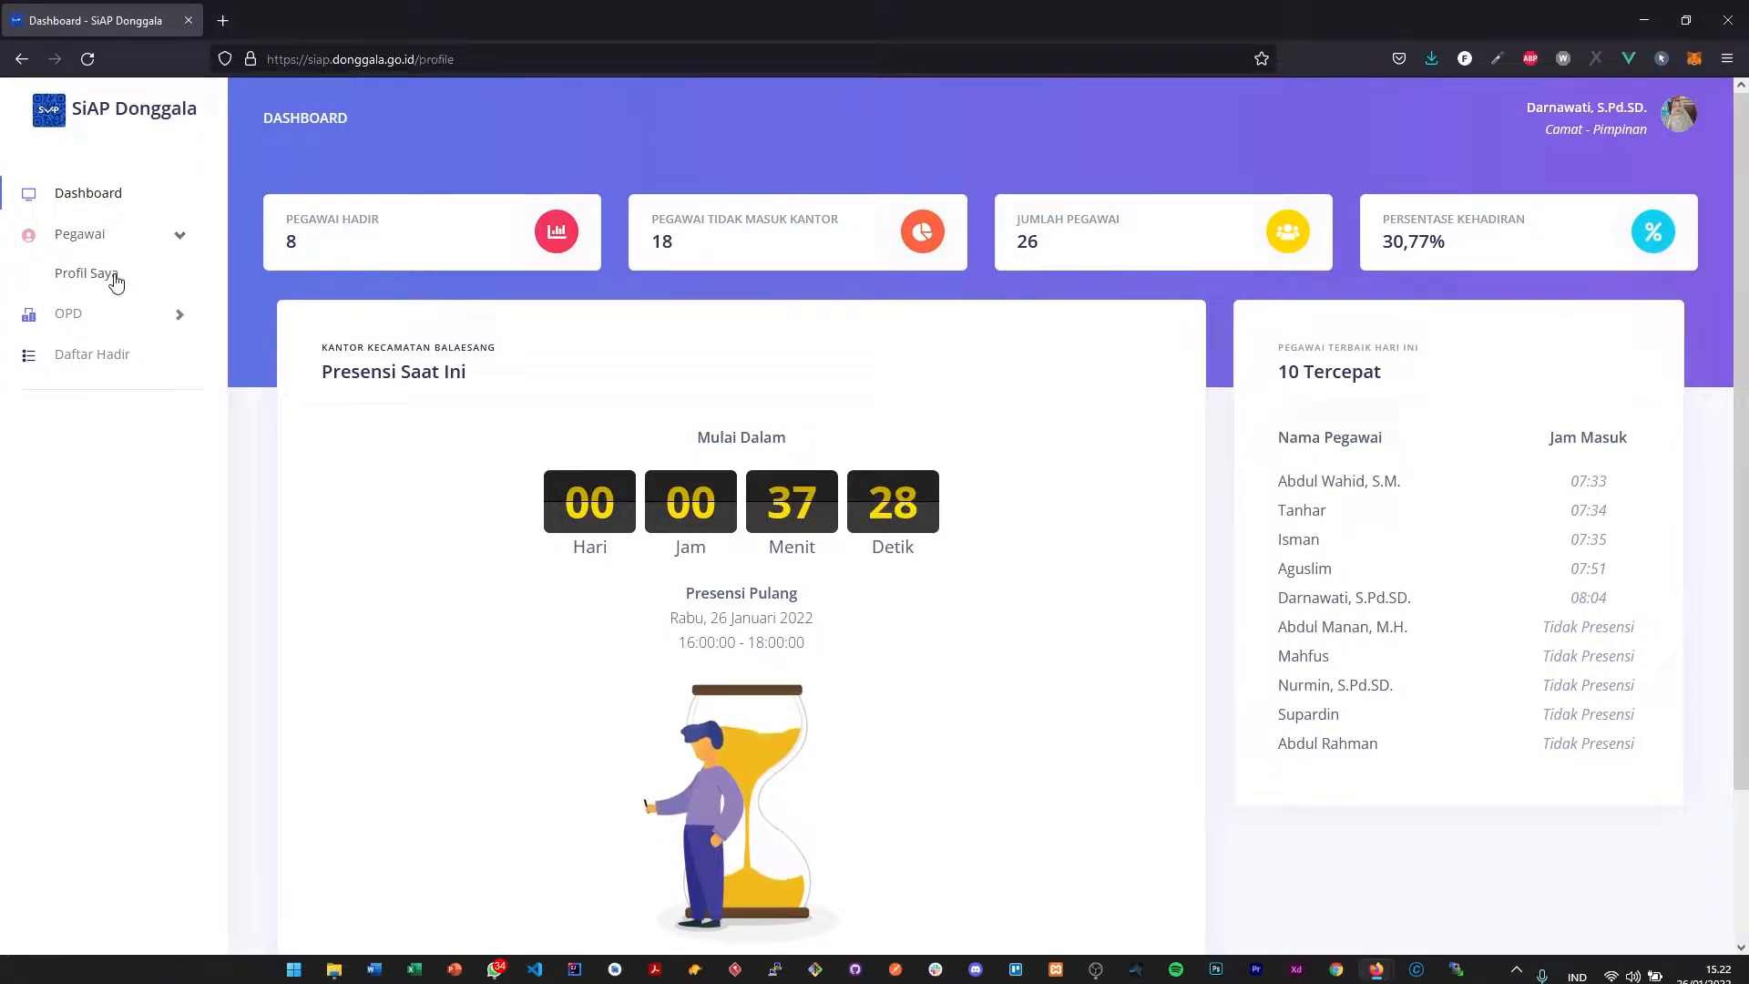
pyautogui.scroll(-3, 777, 379)
pyautogui.scroll(3, 781, 384)
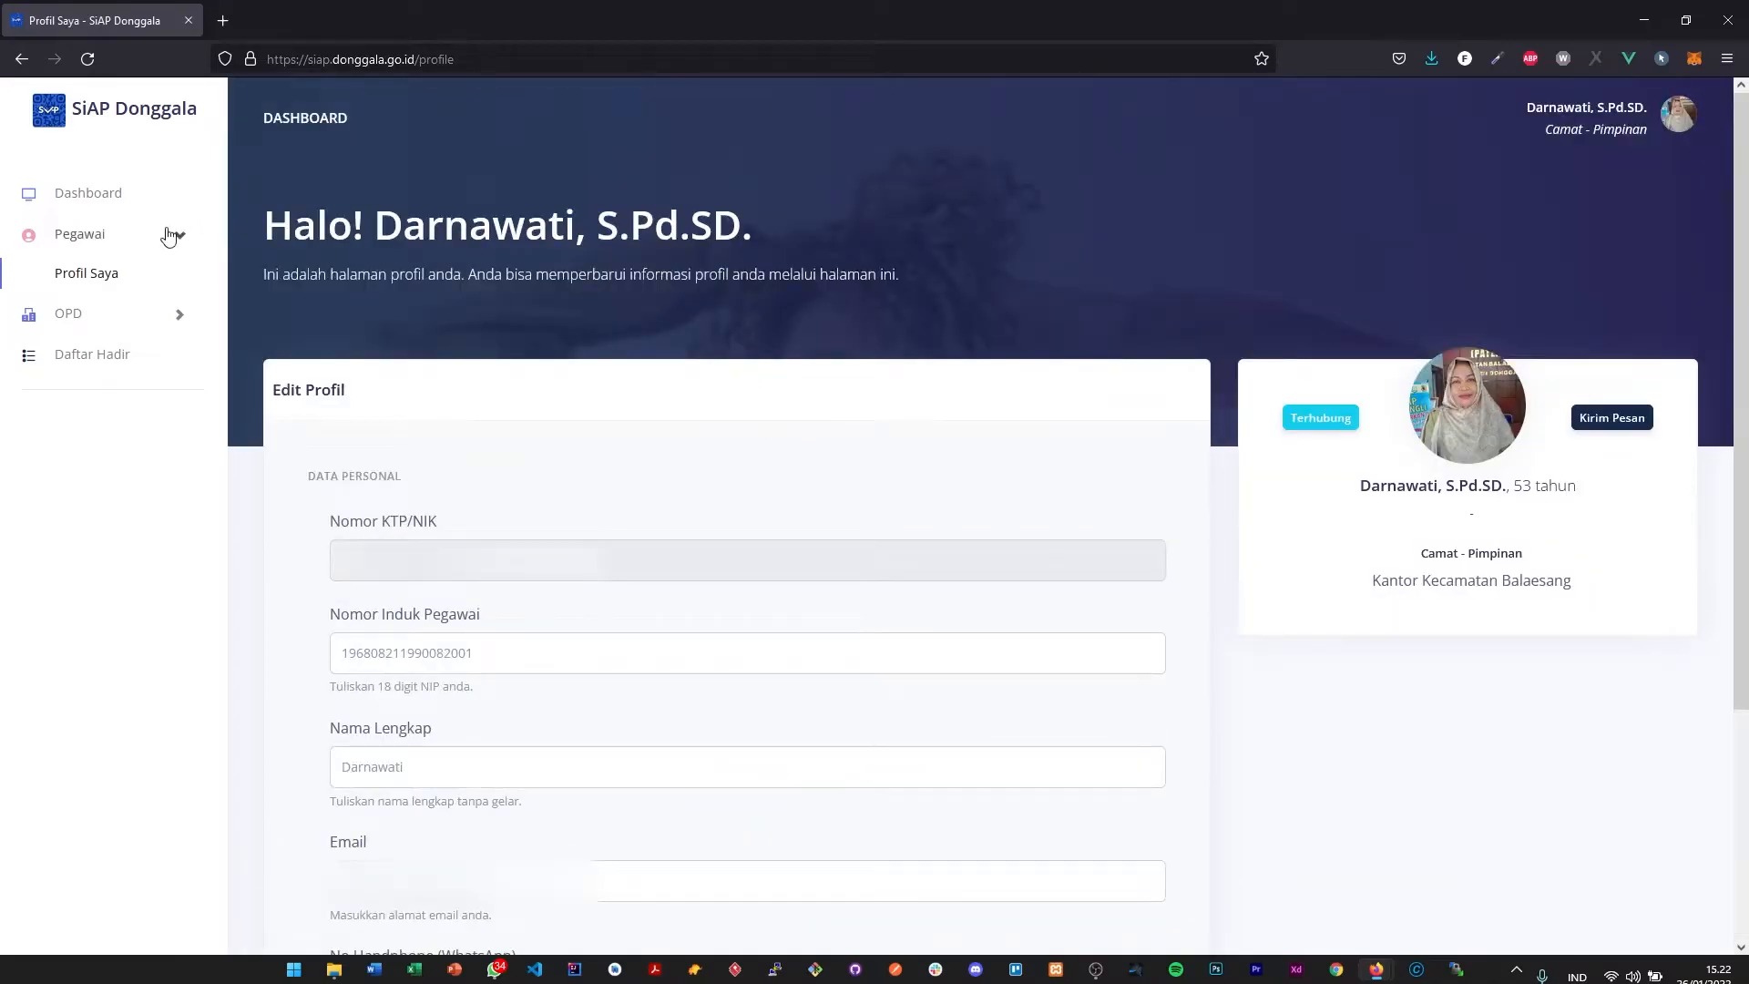
# - Return to the dashboard and check which pages are available under OPD
pyautogui.click(107, 193)
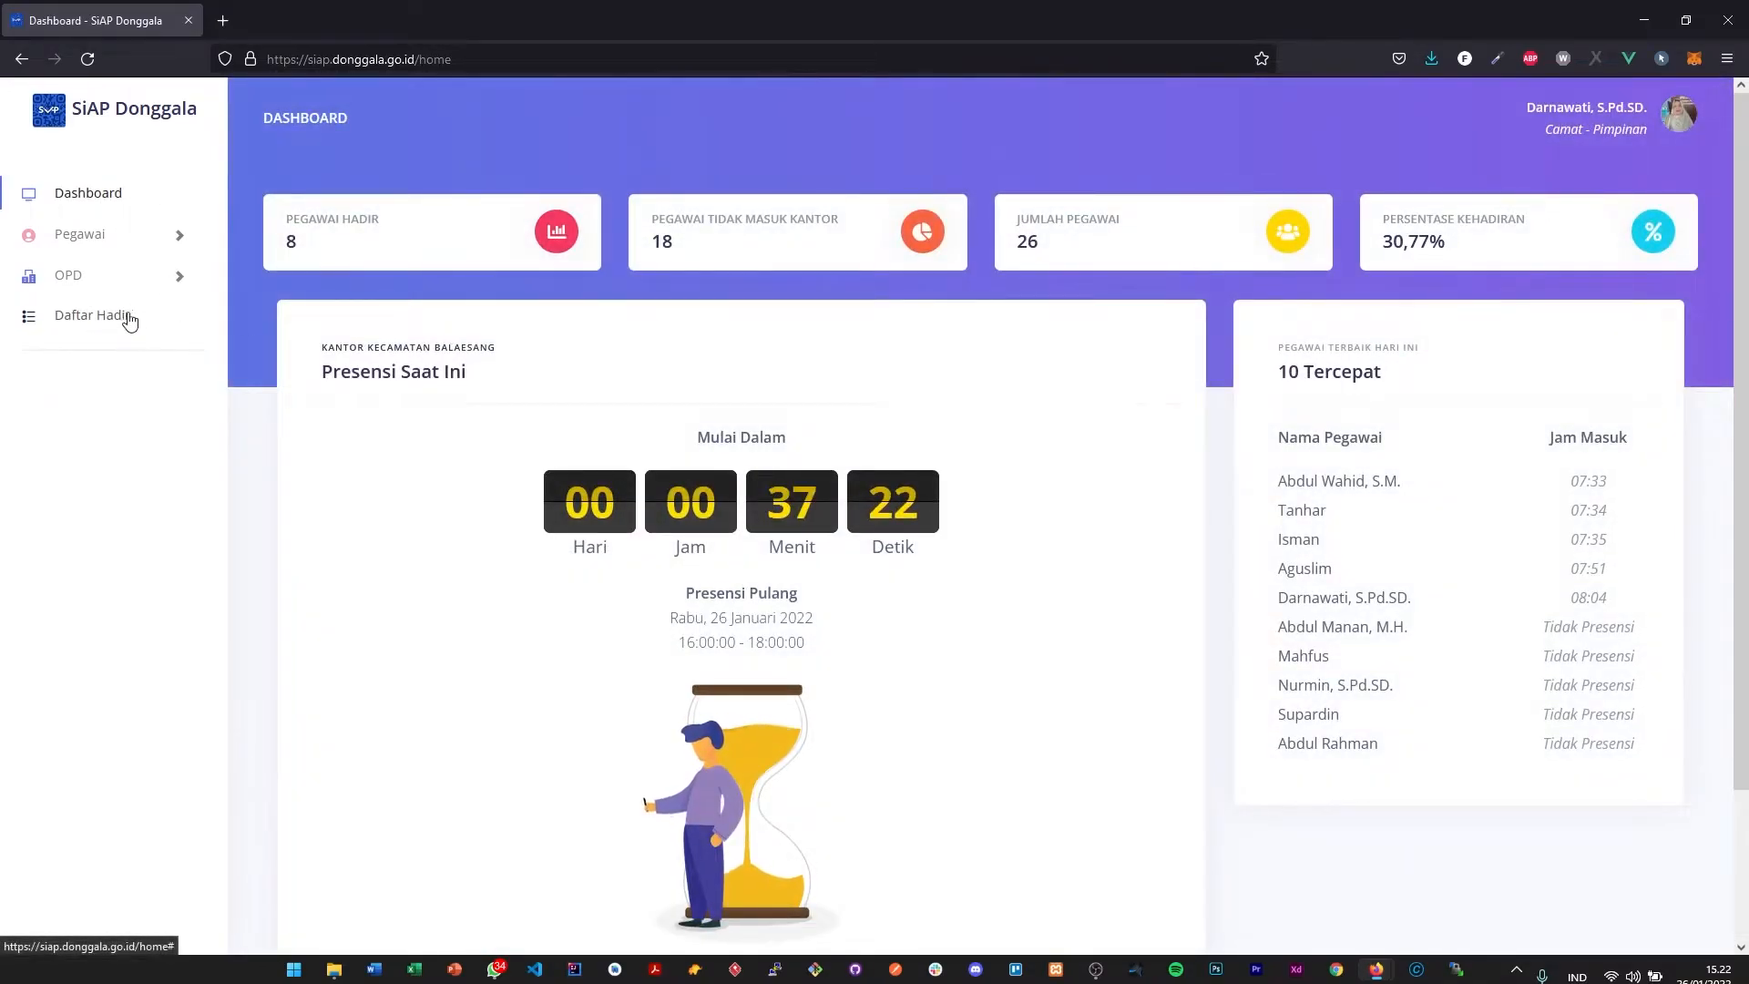
pyautogui.click(170, 277)
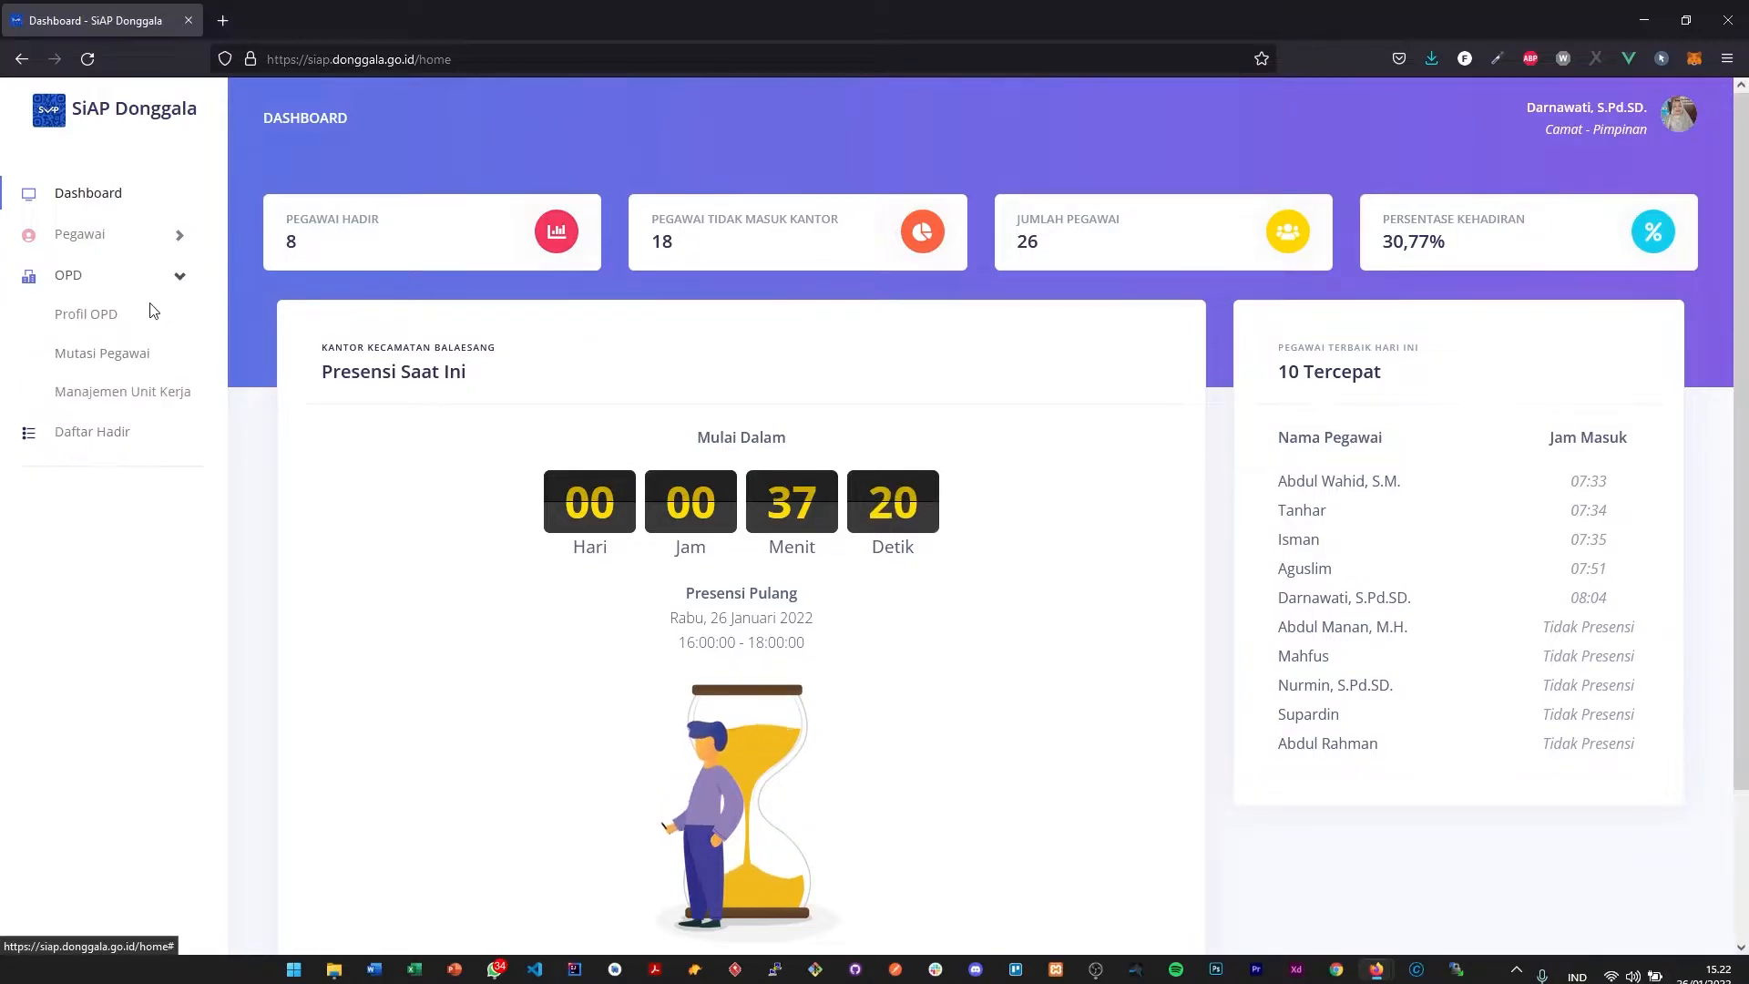
pyautogui.click(144, 278)
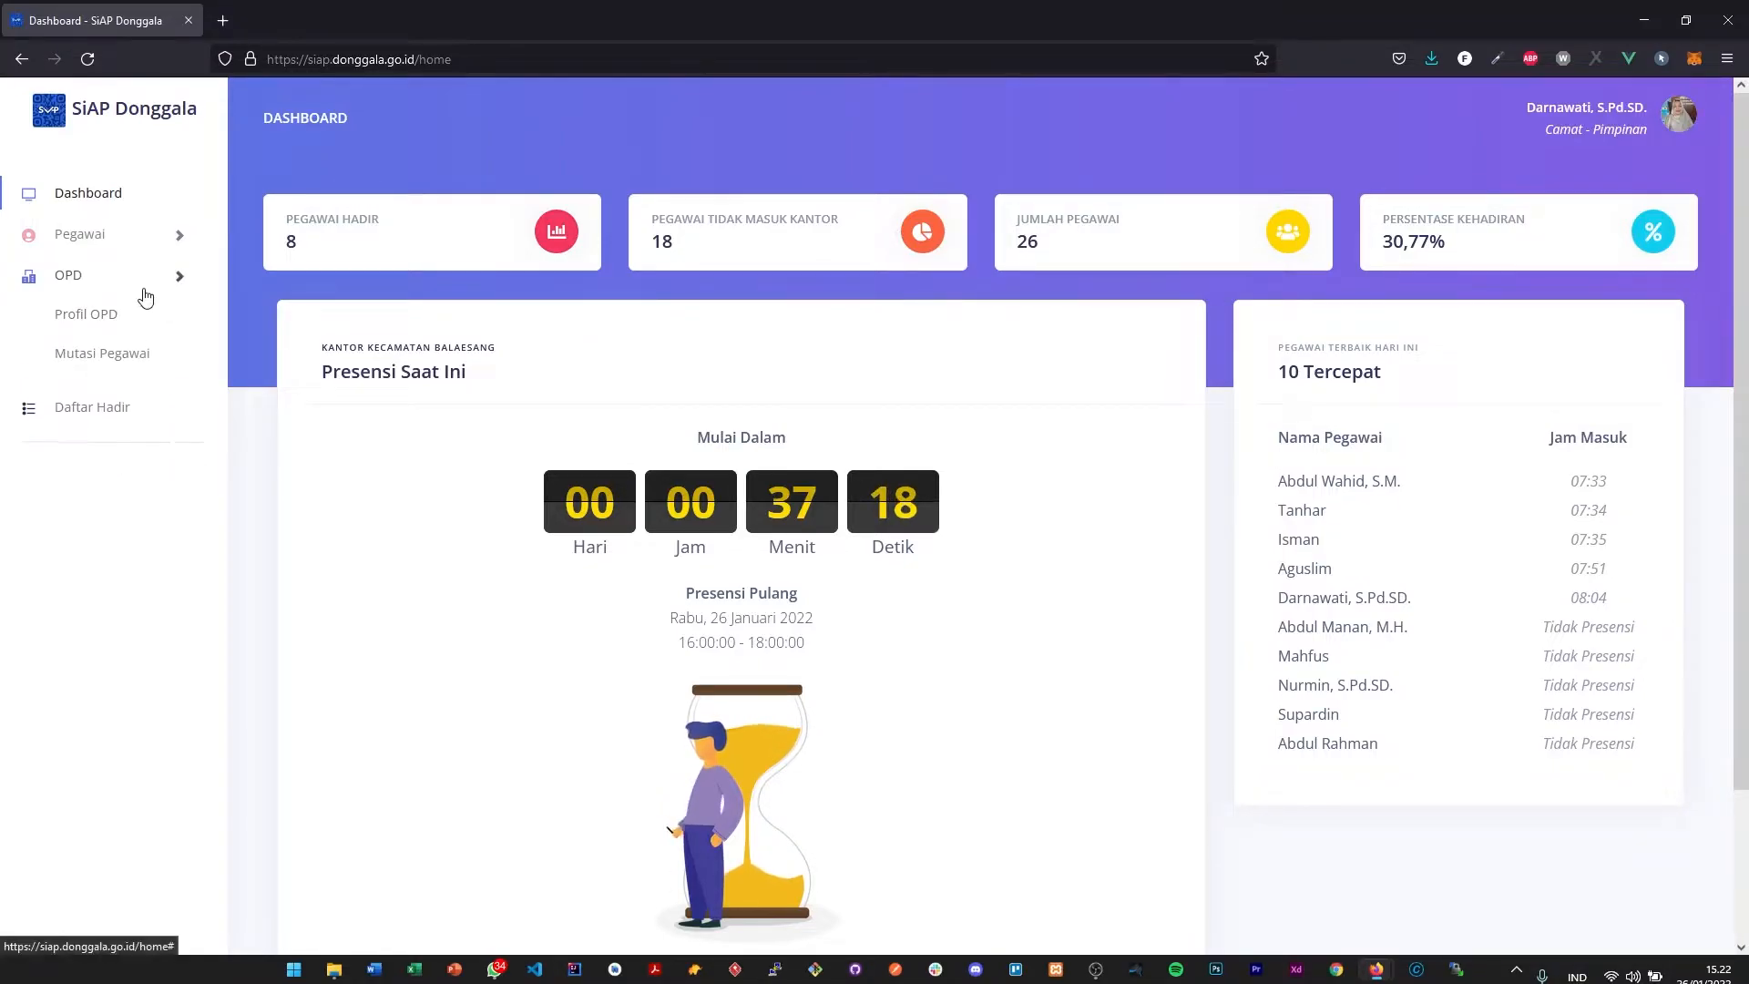
# - Log out of the current account and open the login page
pyautogui.click(1680, 113)
pyautogui.click(1587, 345)
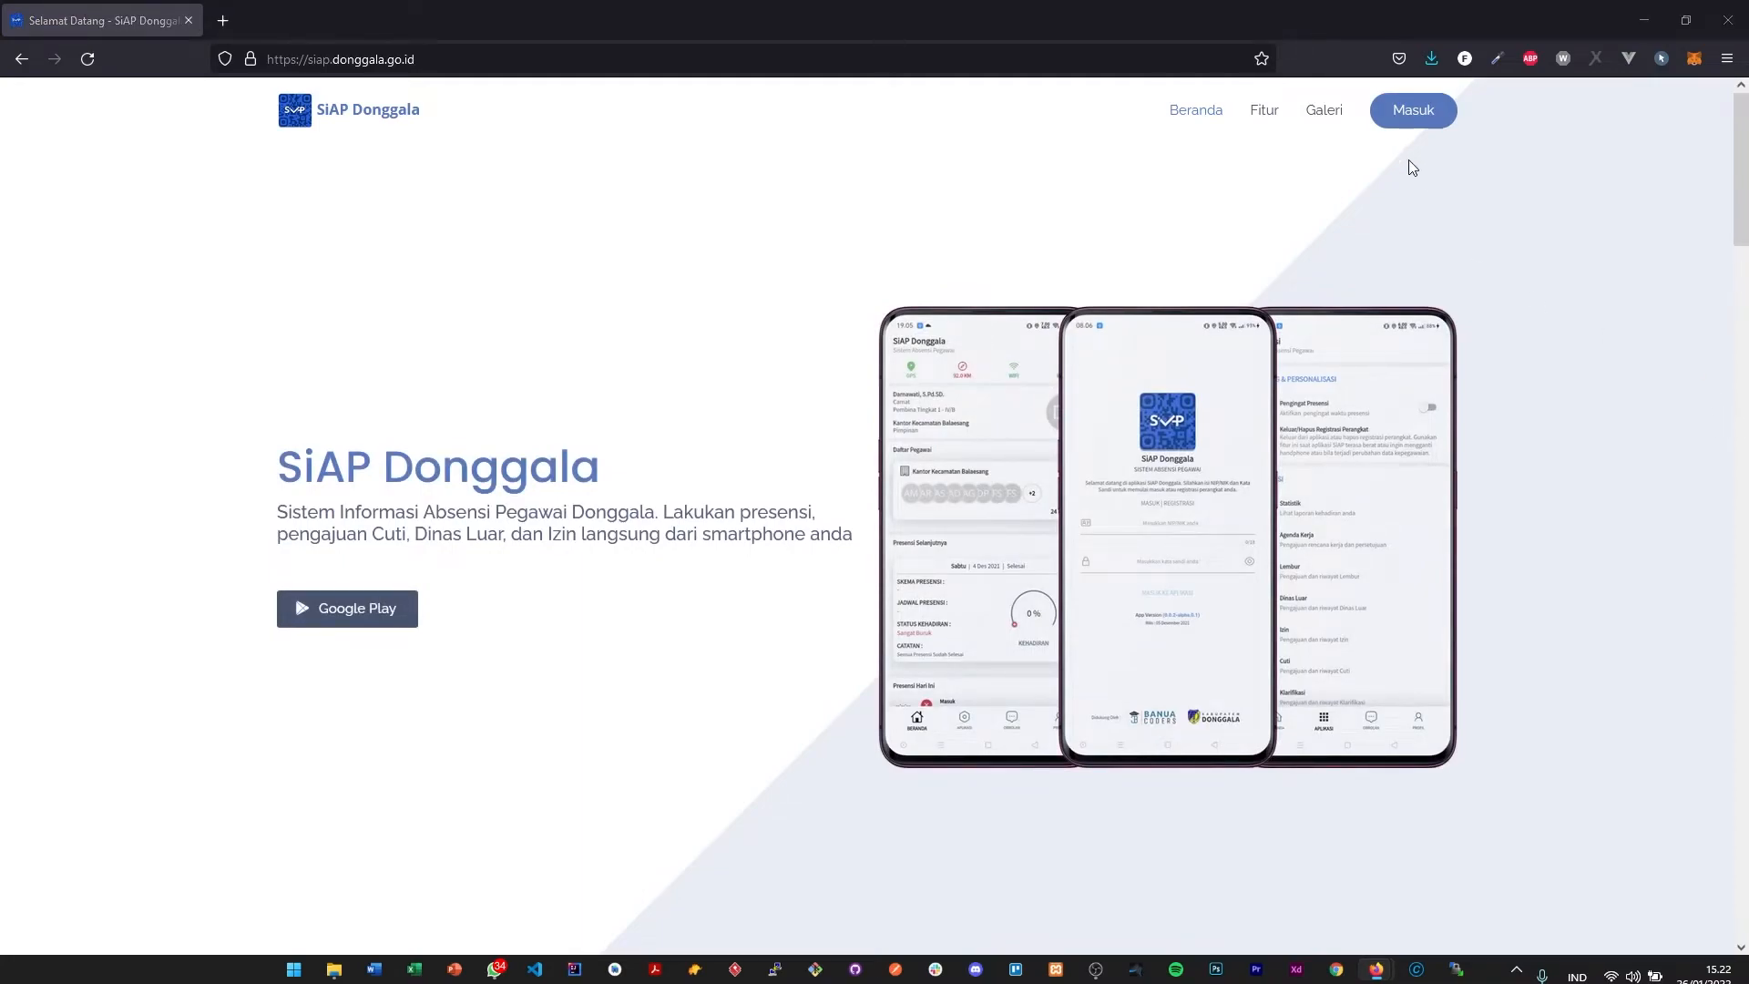
pyautogui.click(1417, 126)
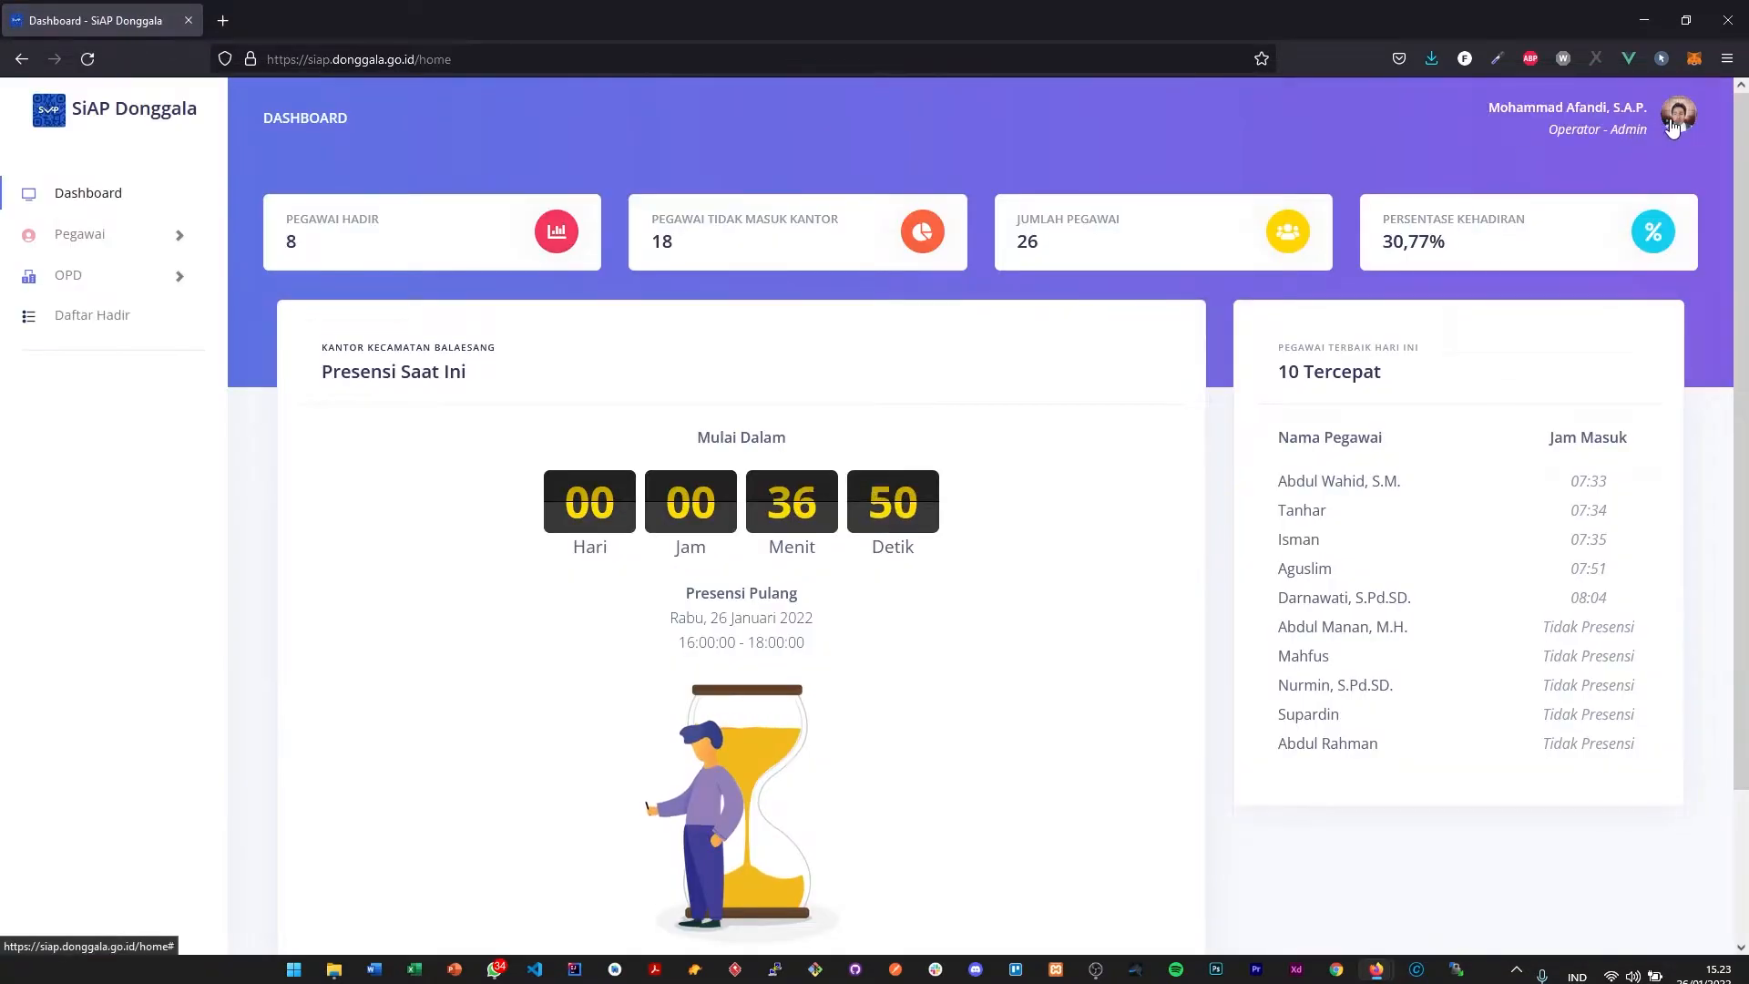
# - Check the account options and the name and role of the signed-in operator account
pyautogui.click(1676, 125)
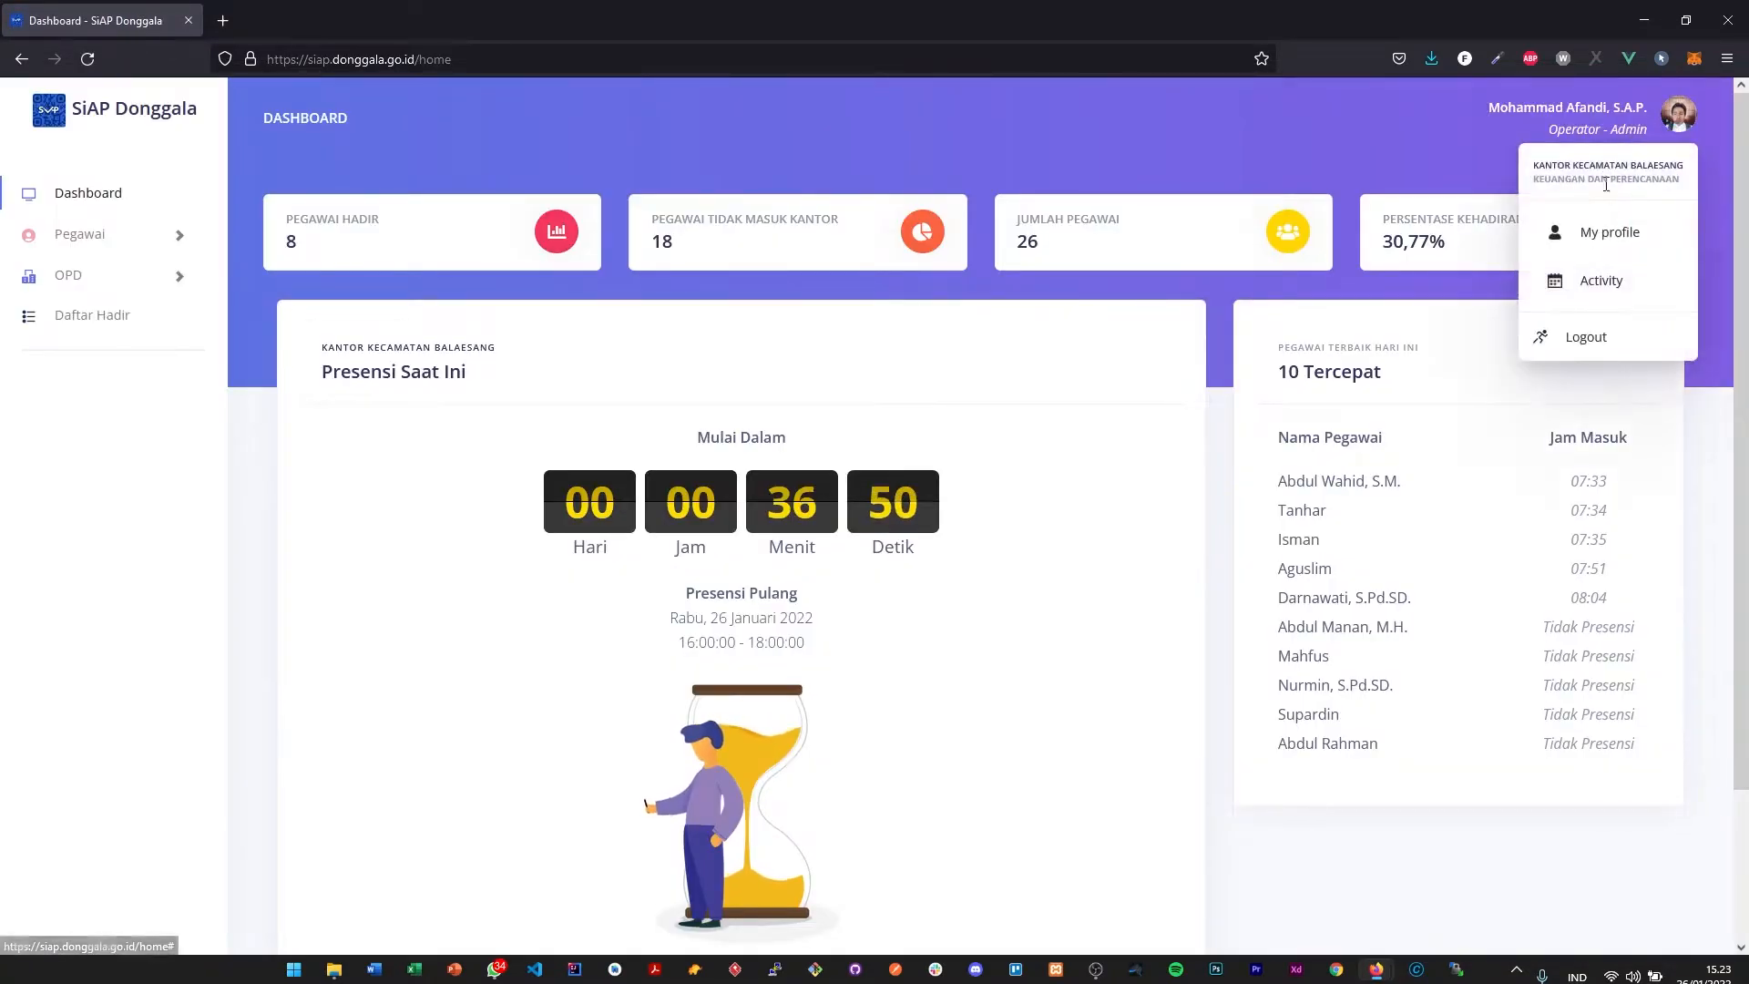
pyautogui.click(1569, 140)
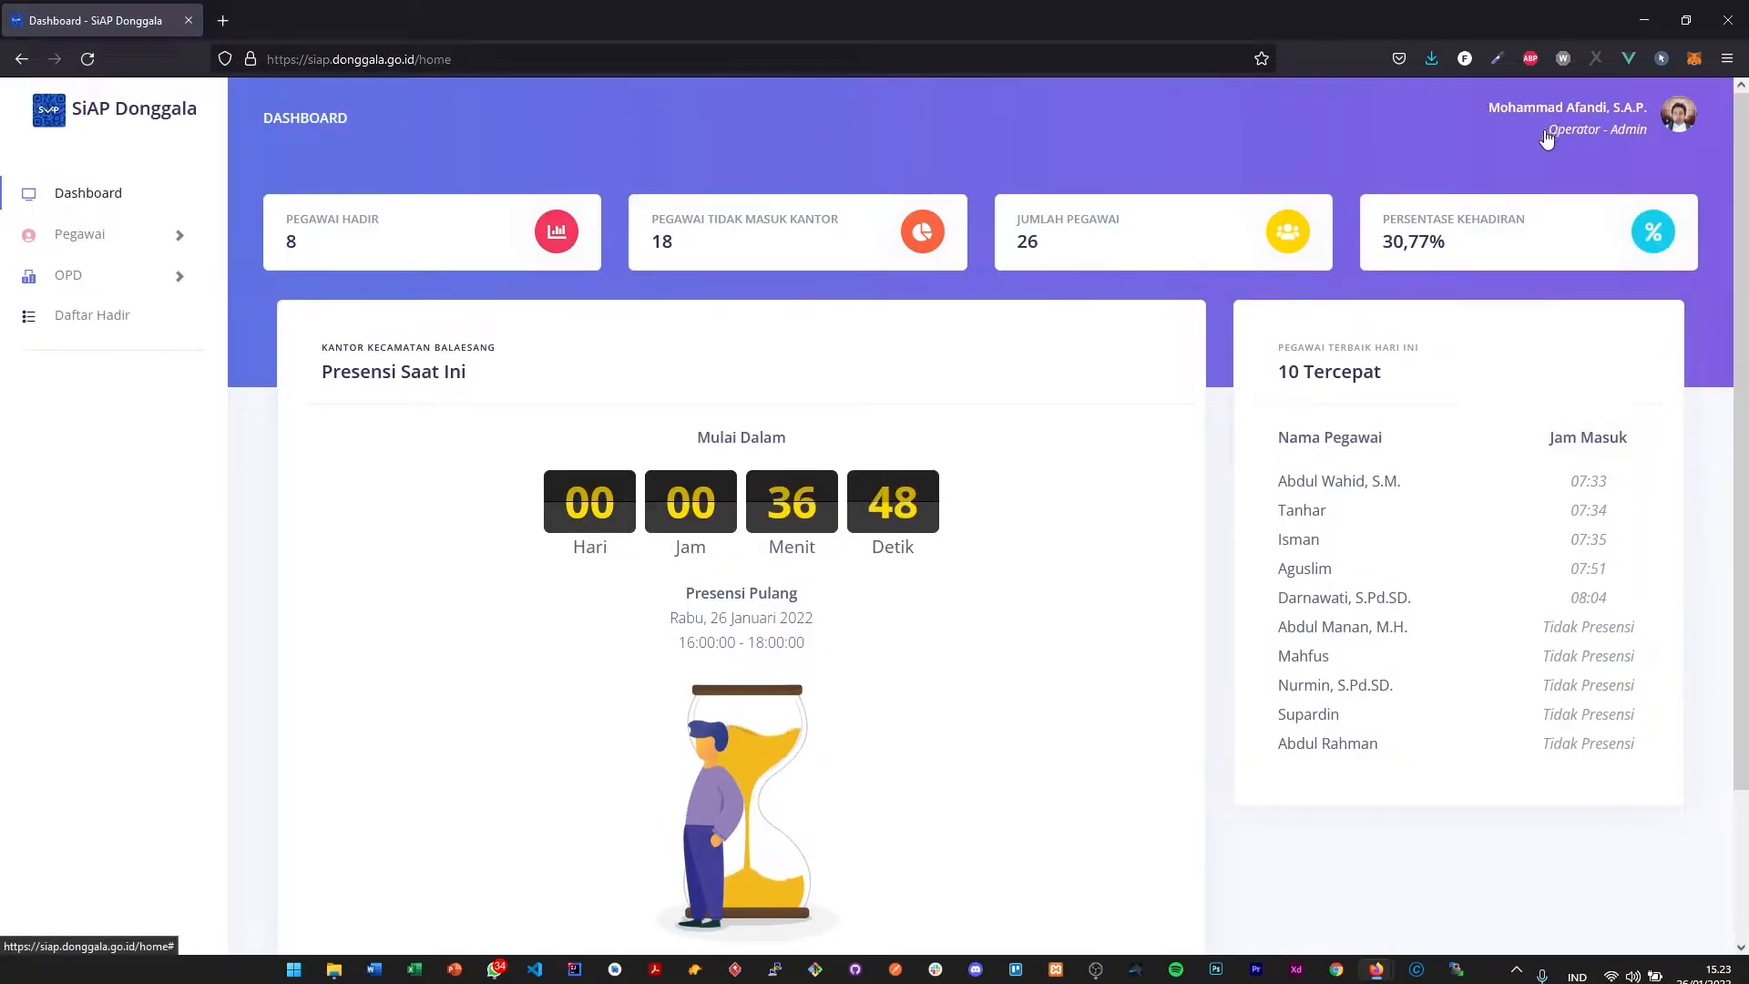
pyautogui.click(1590, 140)
pyautogui.click(1621, 139)
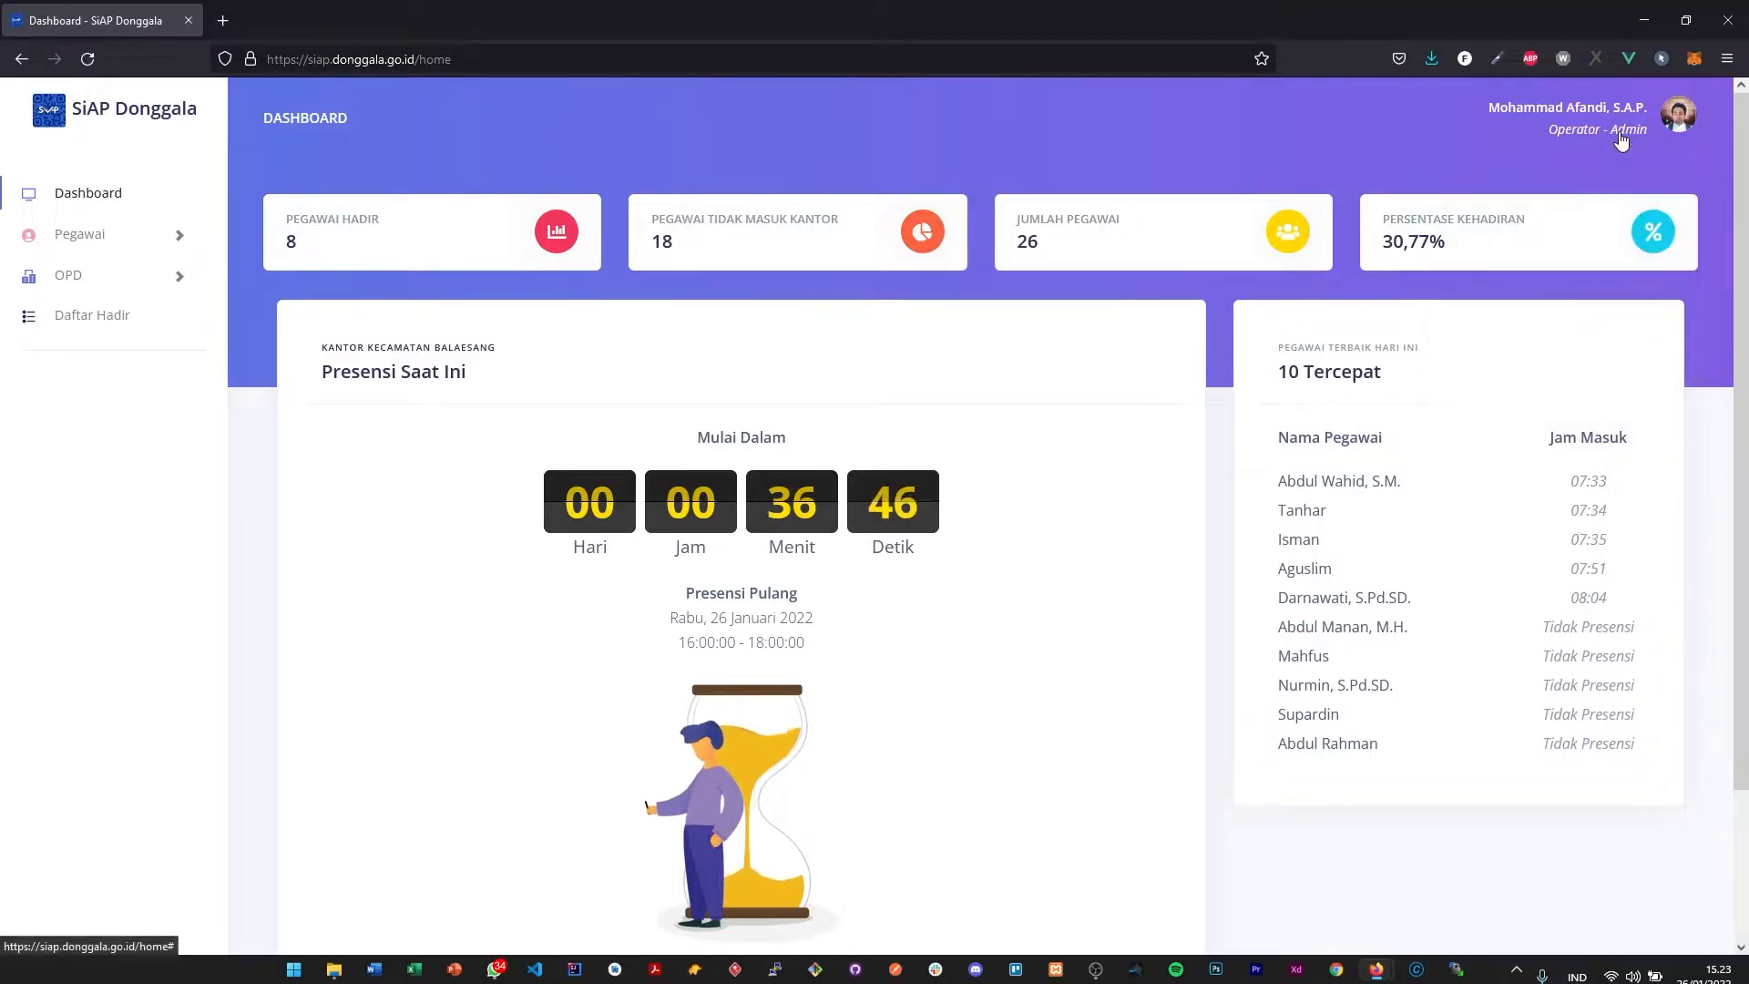
# - Open the Manajemen Pegawai page under Pegawai
pyautogui.click(123, 240)
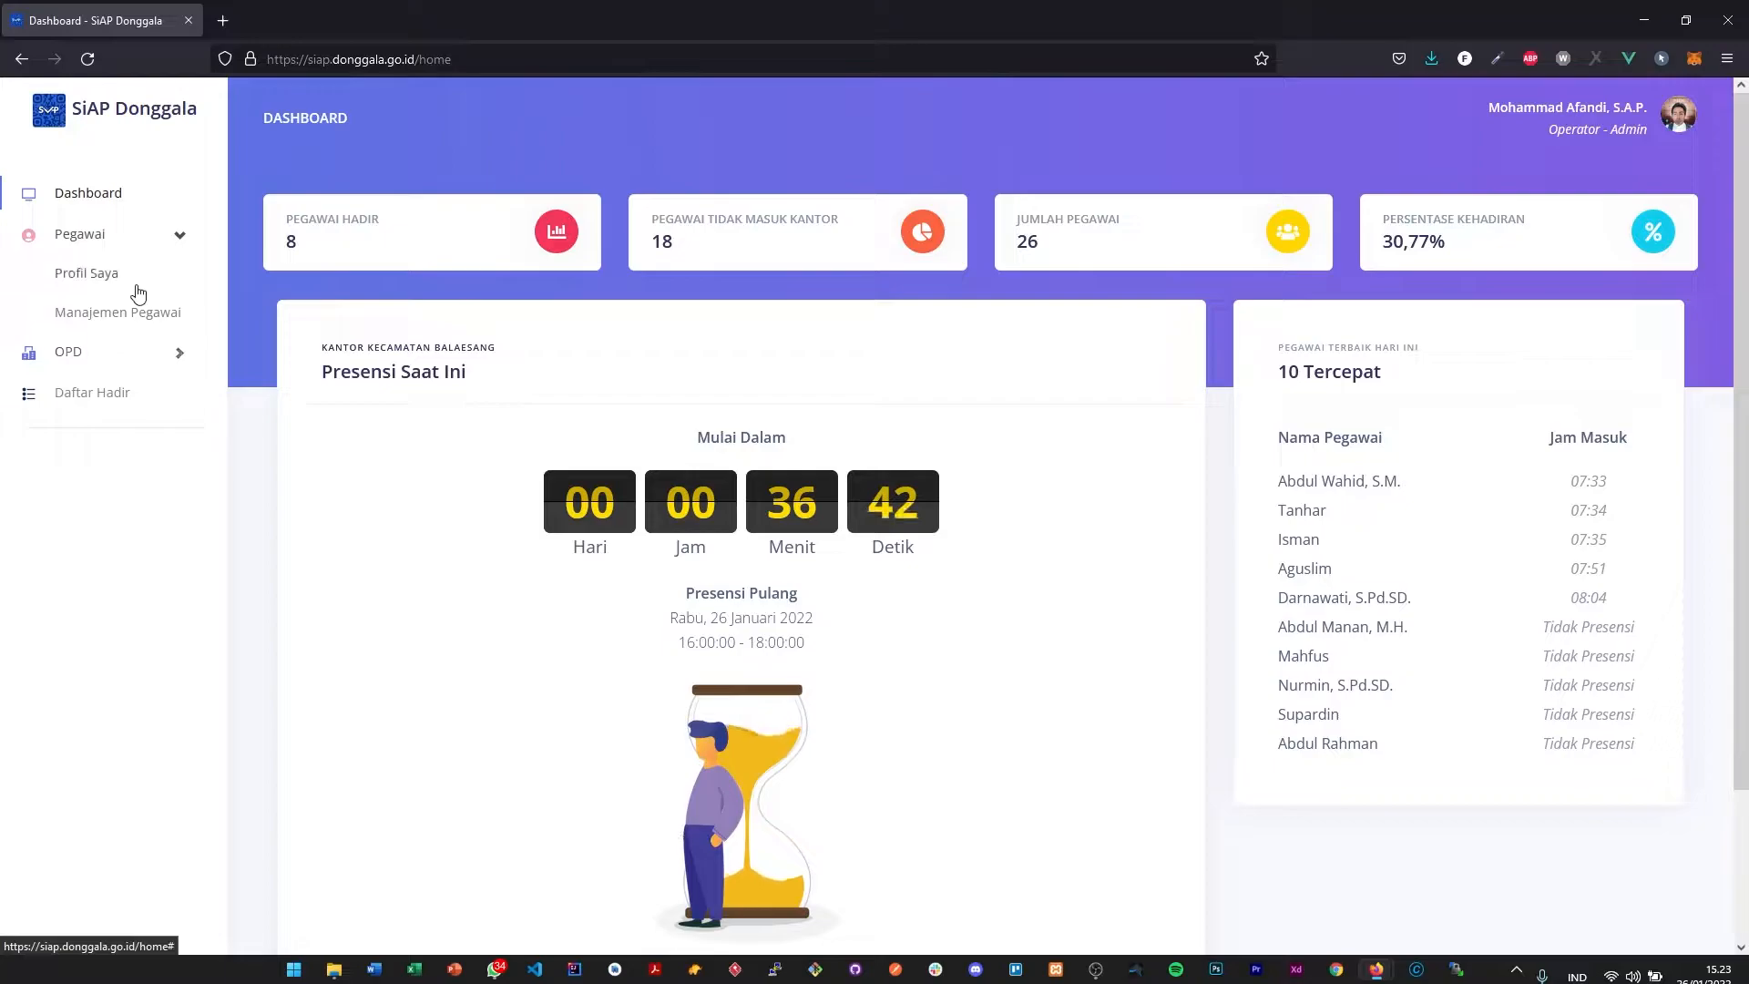
pyautogui.click(105, 237)
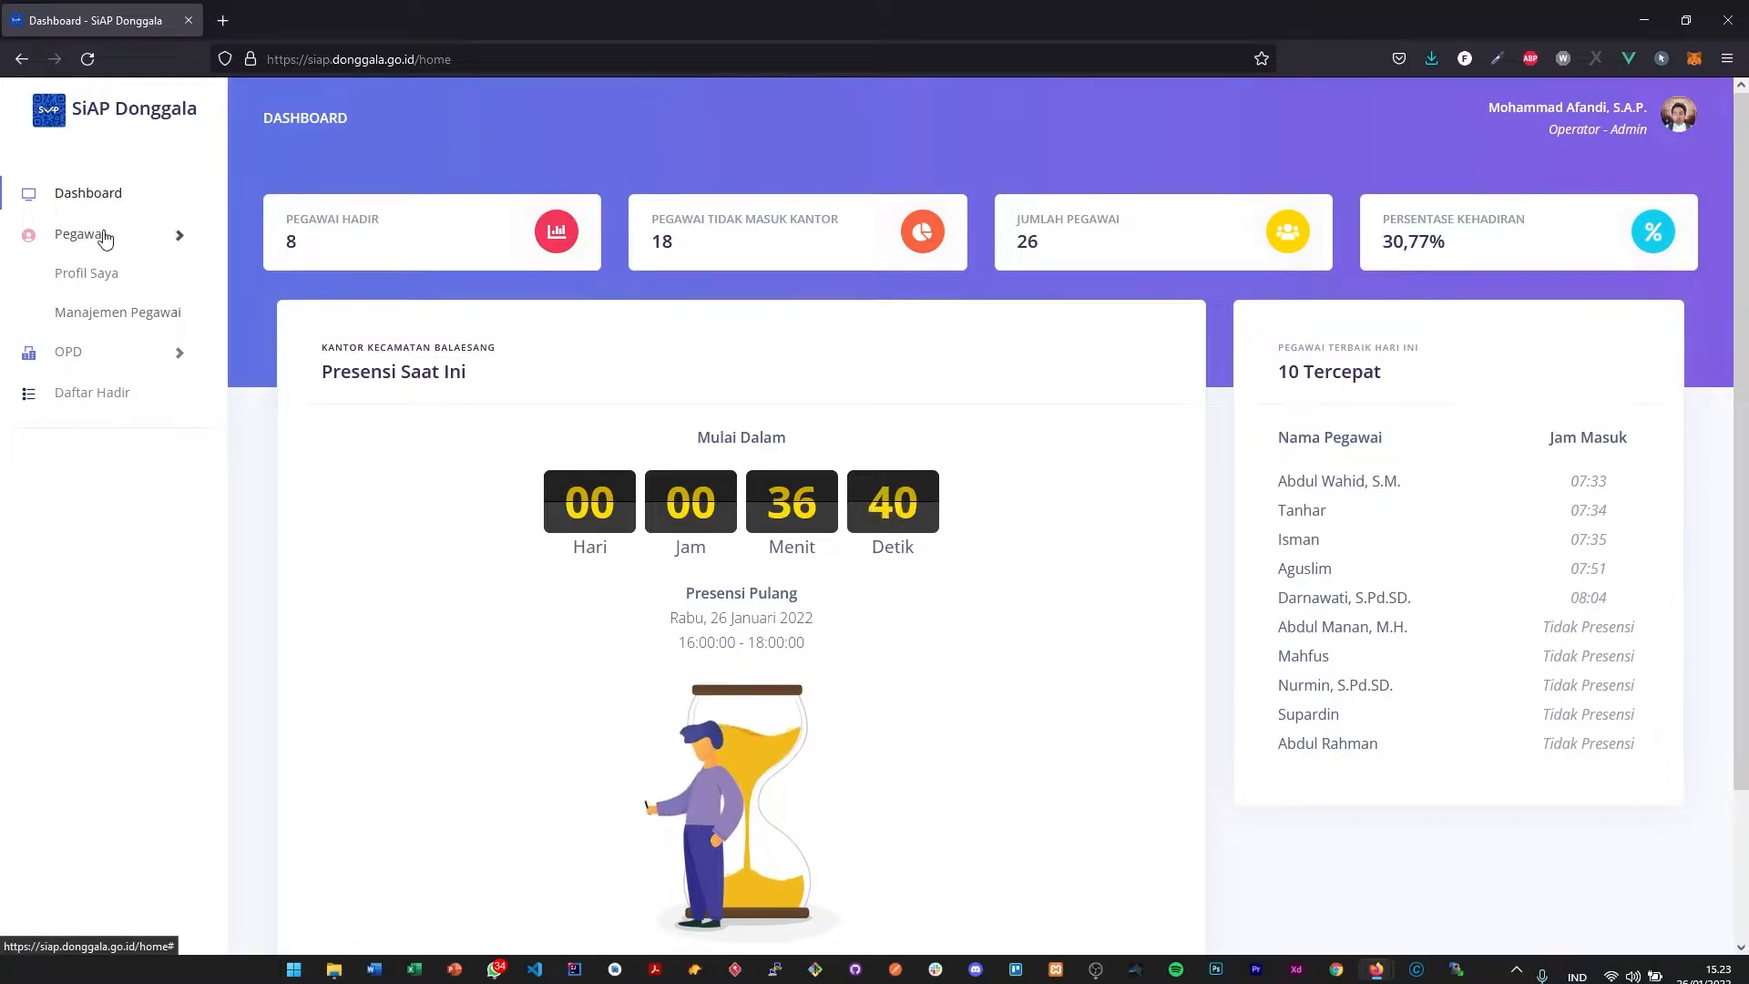
pyautogui.click(162, 239)
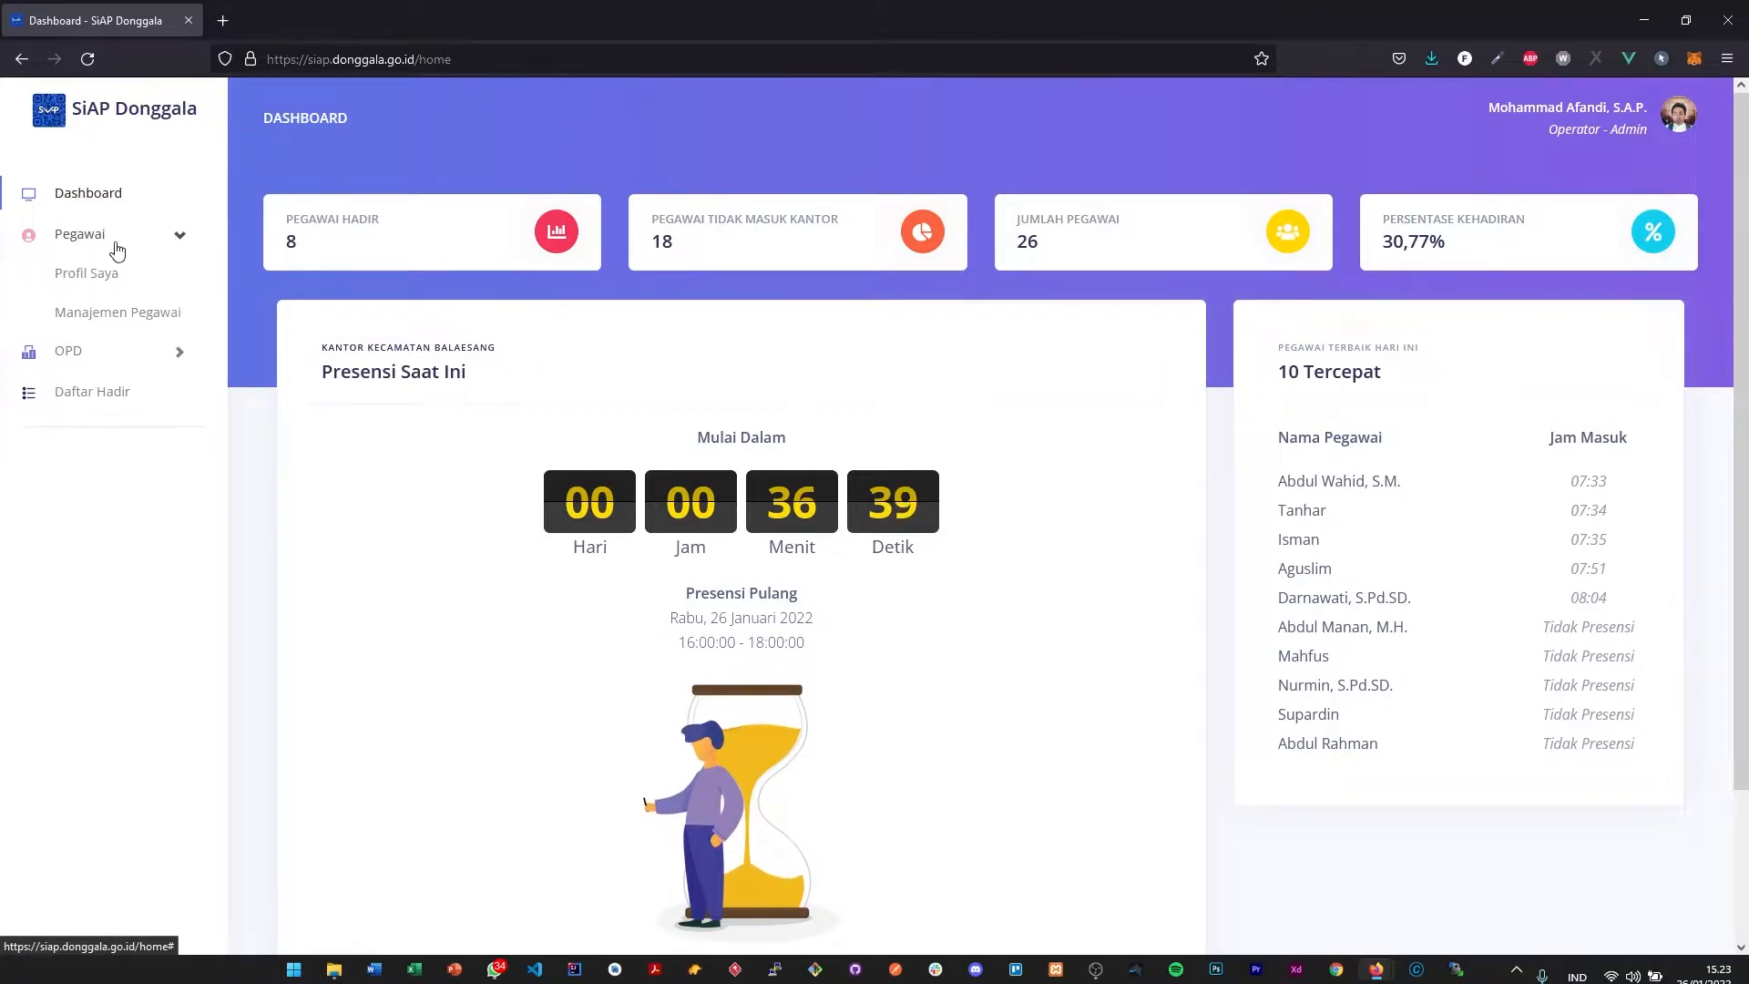
pyautogui.click(111, 322)
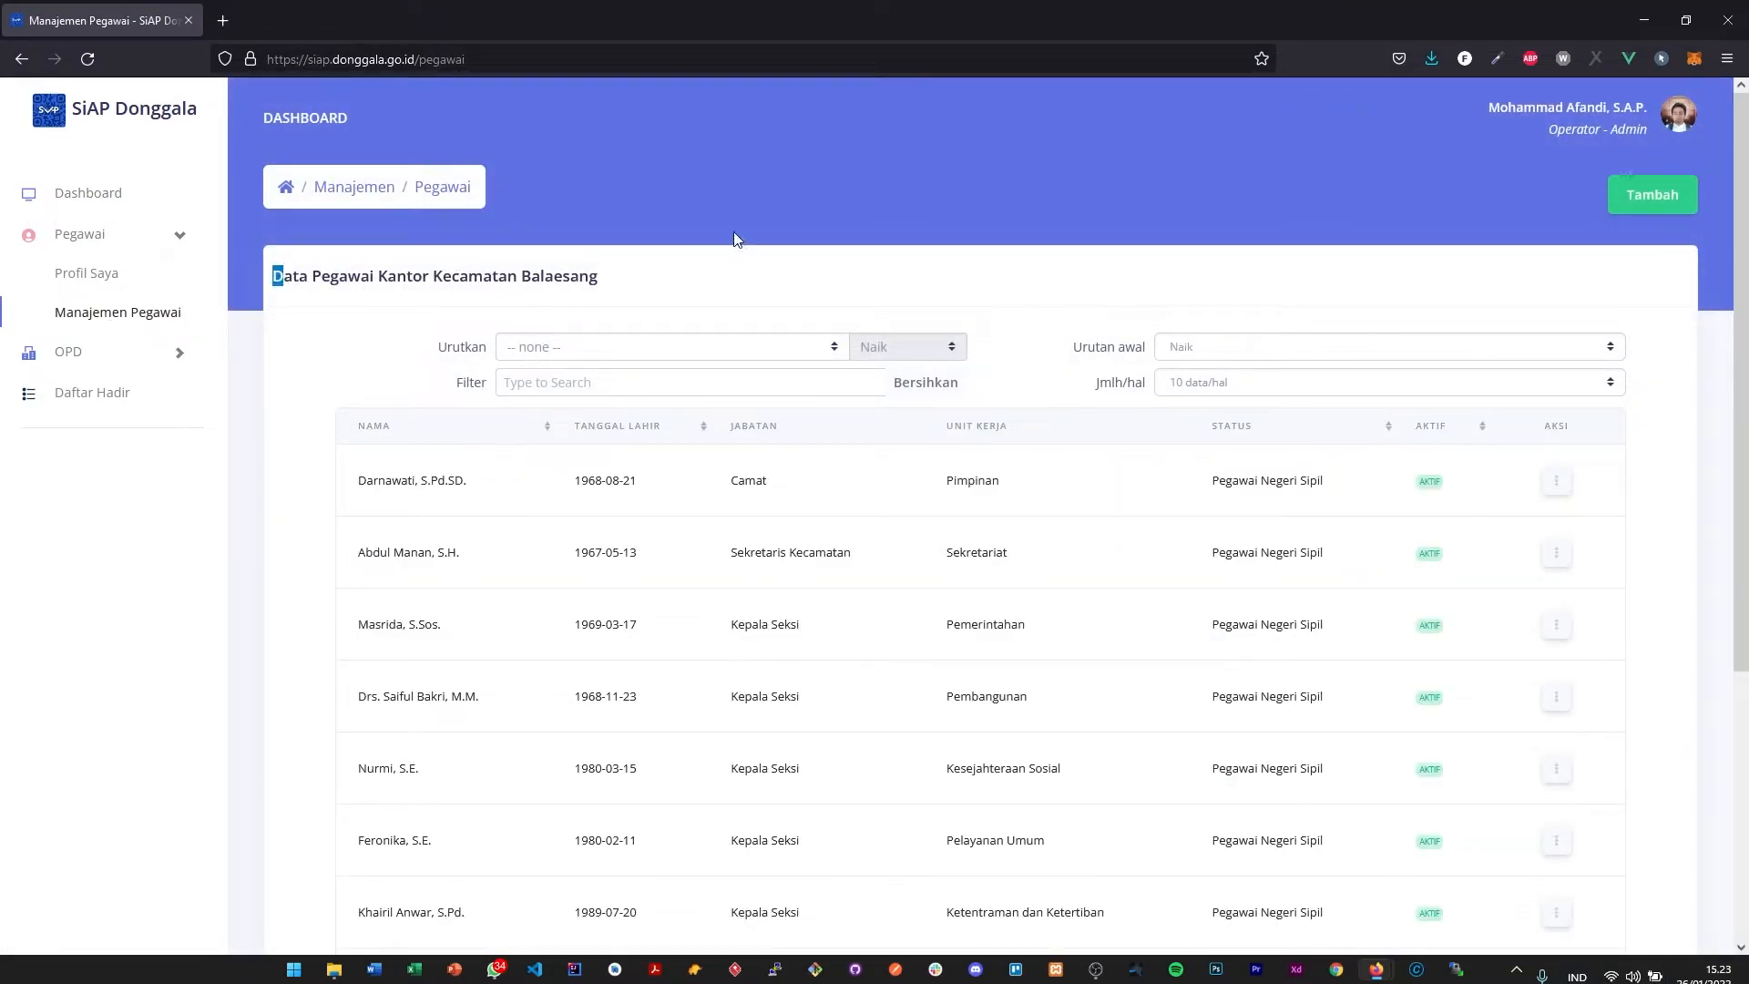
# - Examine the Data Pegawai table's title and employee rows, going through result pages 2 and 3
pyautogui.moveTo(282, 271); pyautogui.dragTo(714, 303)
pyautogui.scroll(-1, 1149, 400)
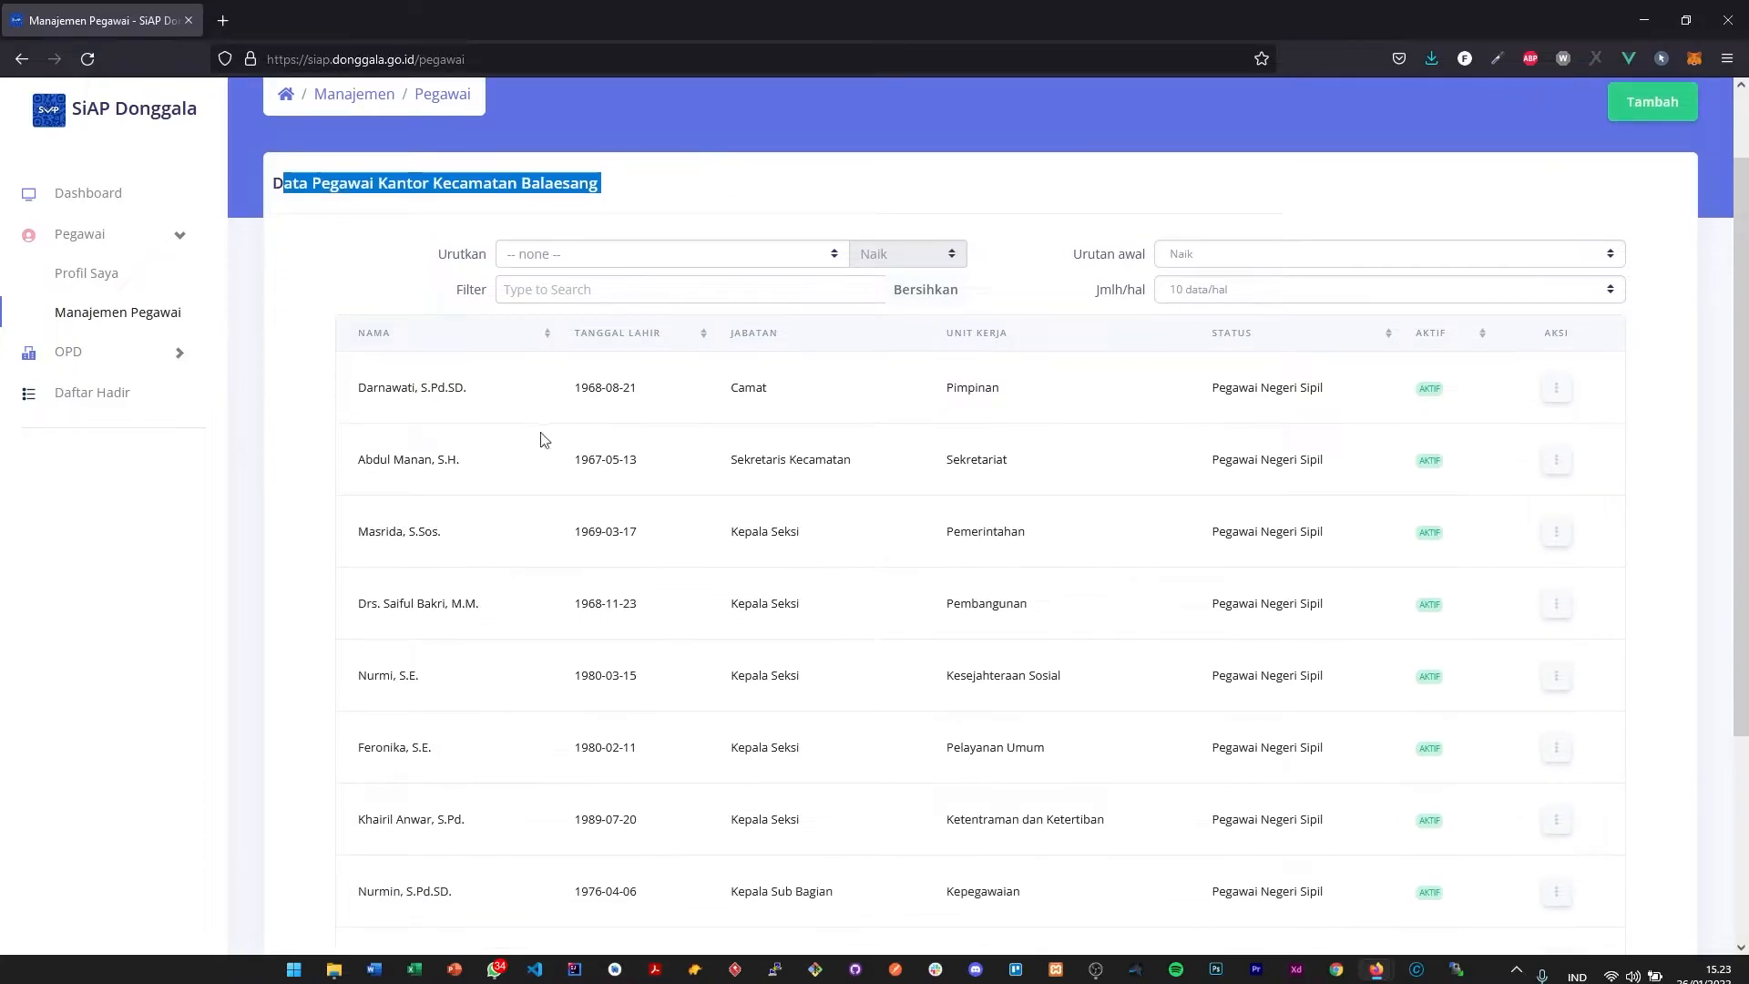
pyautogui.scroll(-3, 544, 440)
pyautogui.scroll(4, 668, 808)
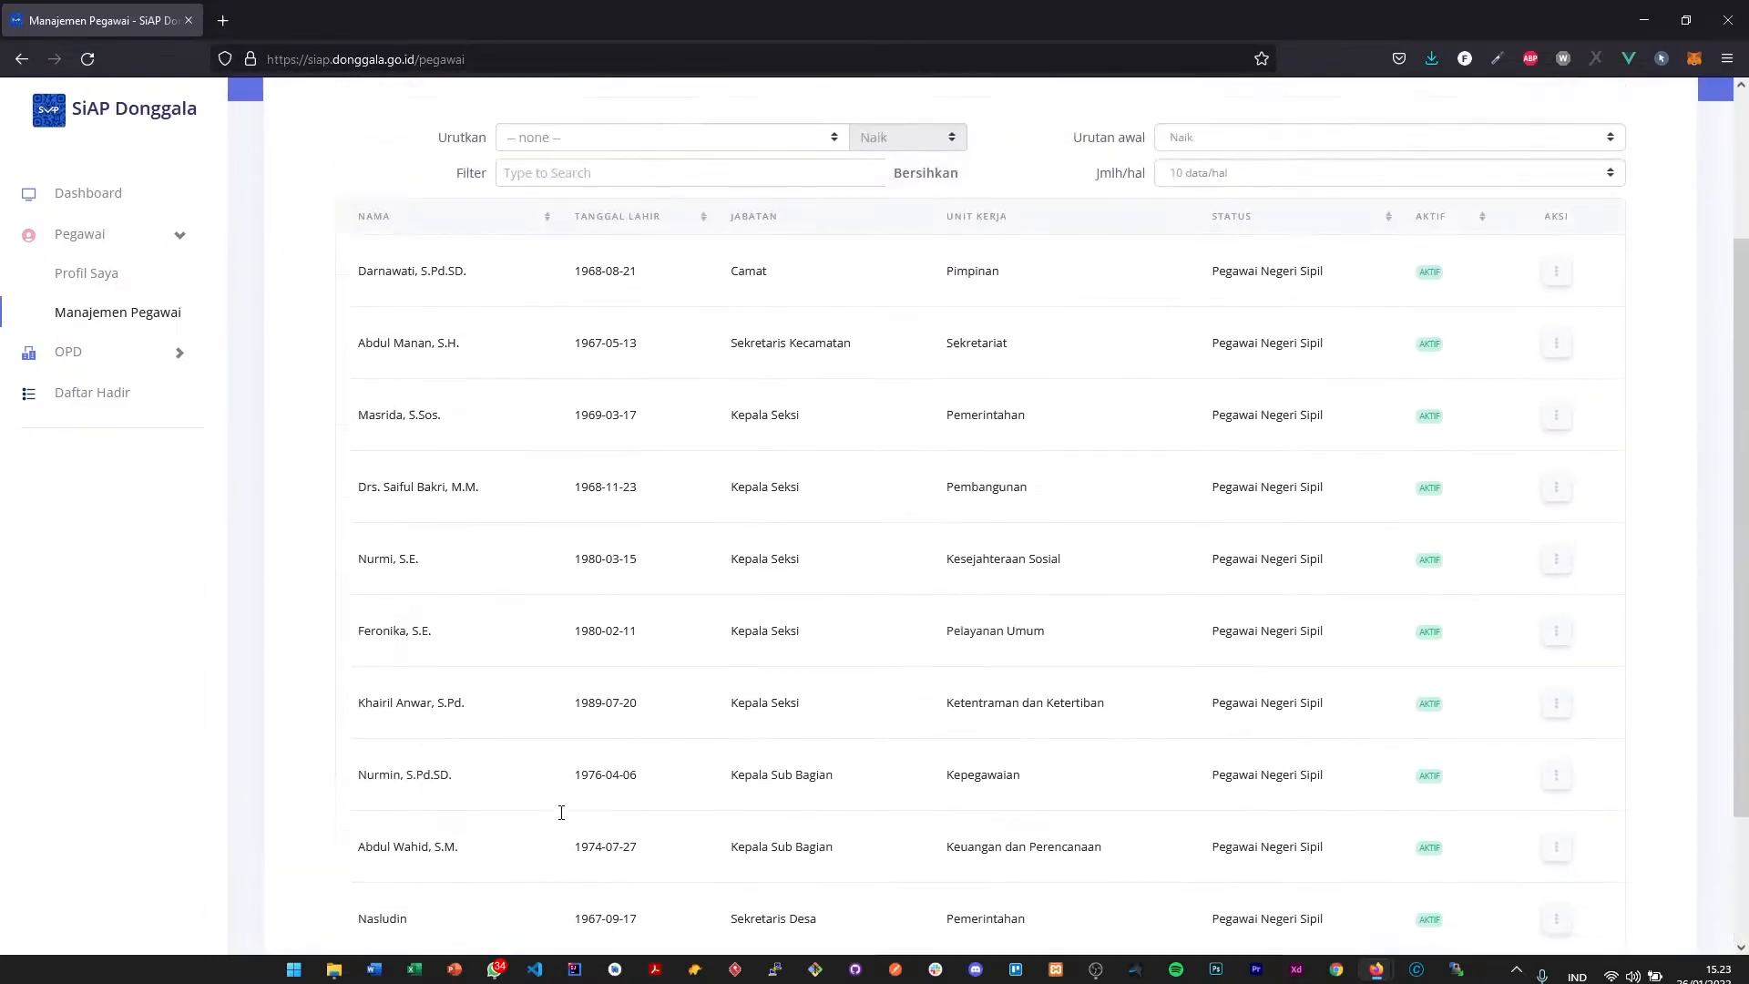
pyautogui.scroll(-2, 610, 747)
pyautogui.scroll(-1, 609, 746)
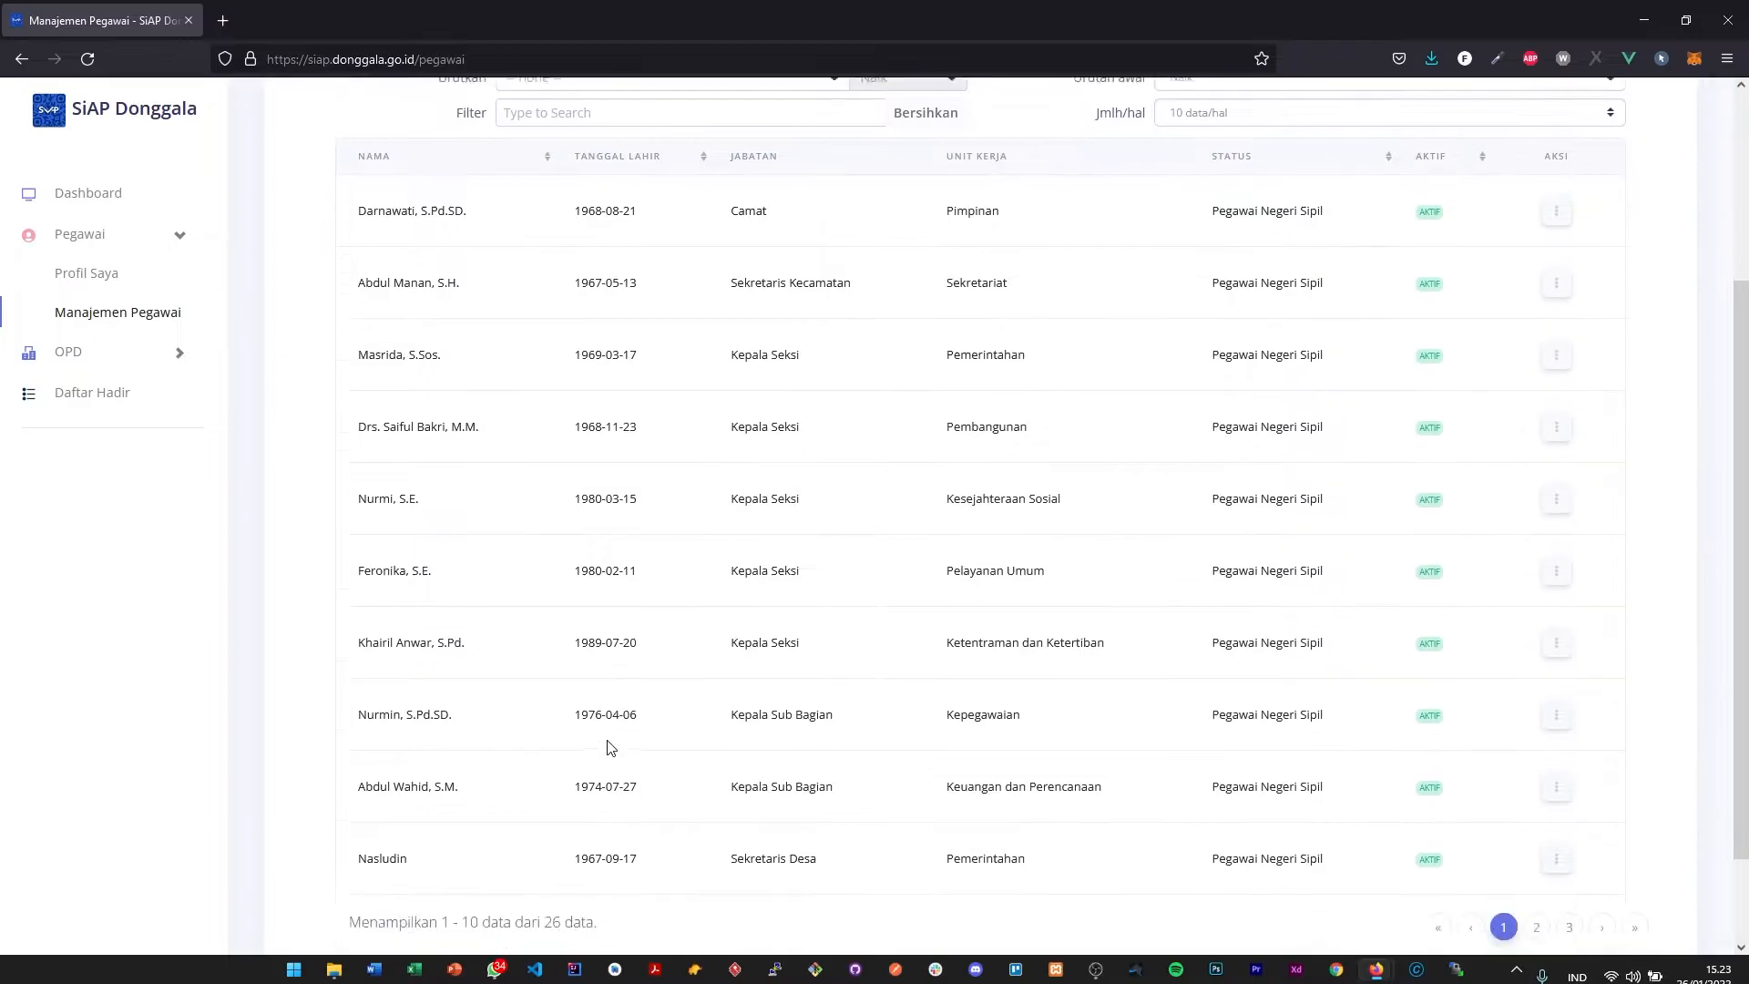
pyautogui.click(1537, 904)
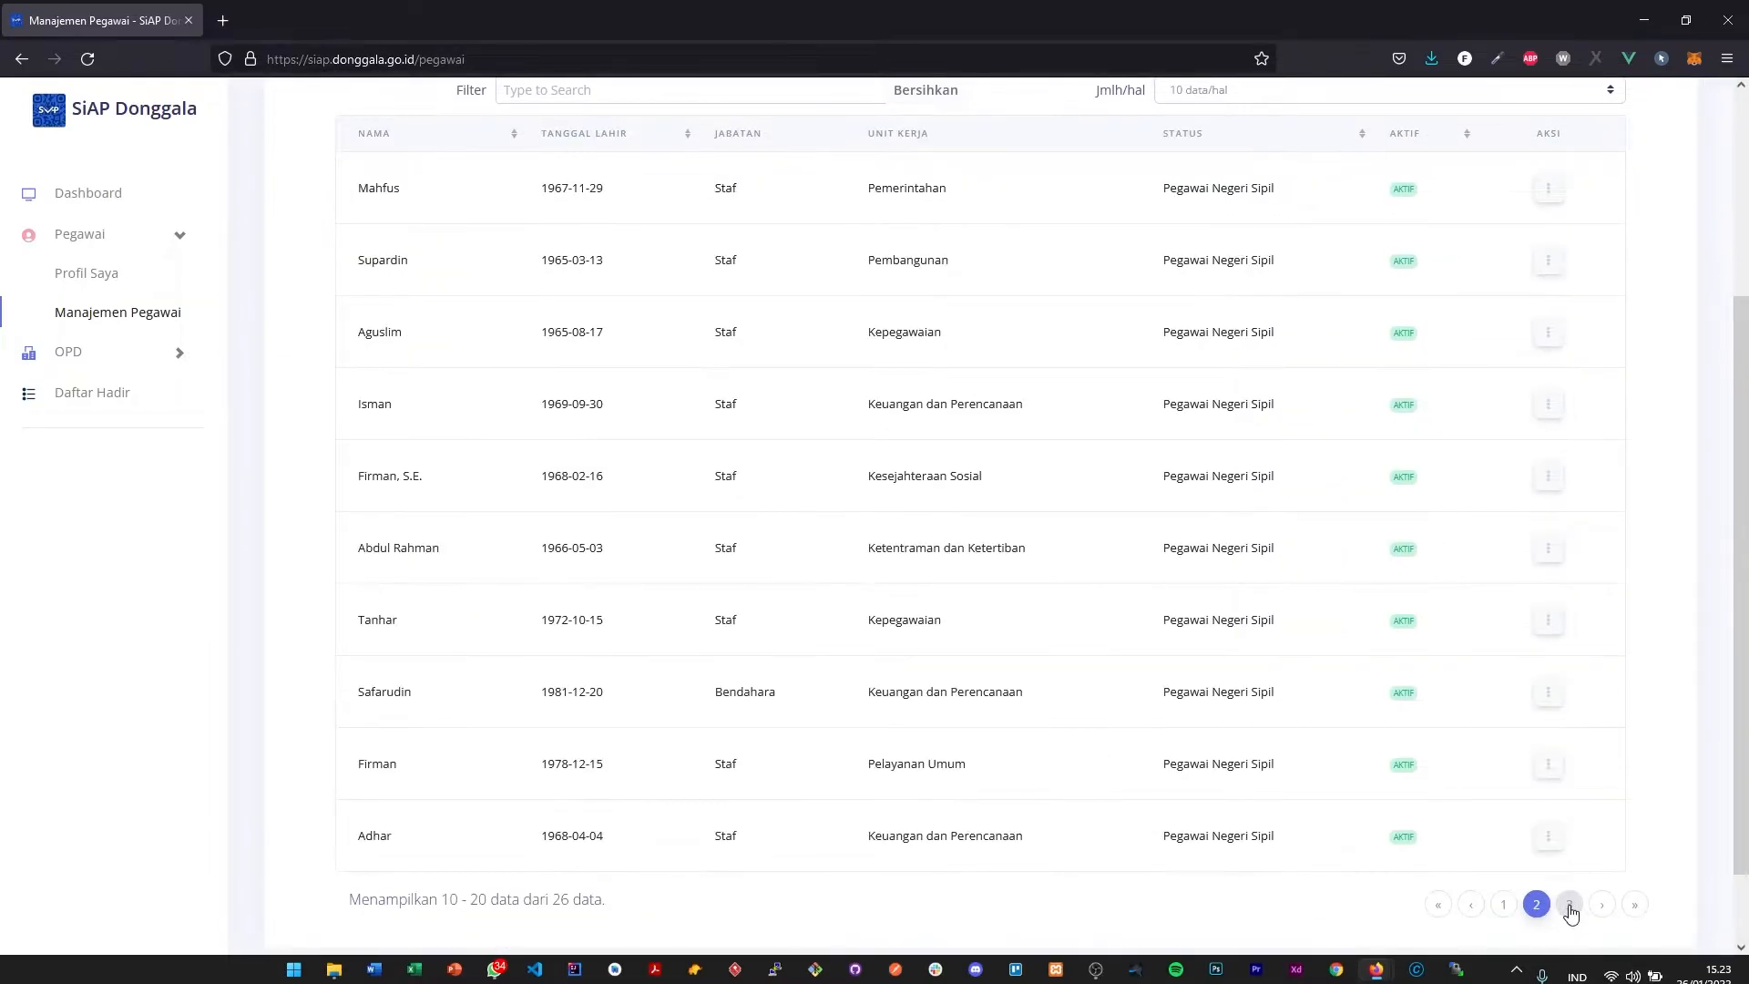
pyautogui.click(1568, 904)
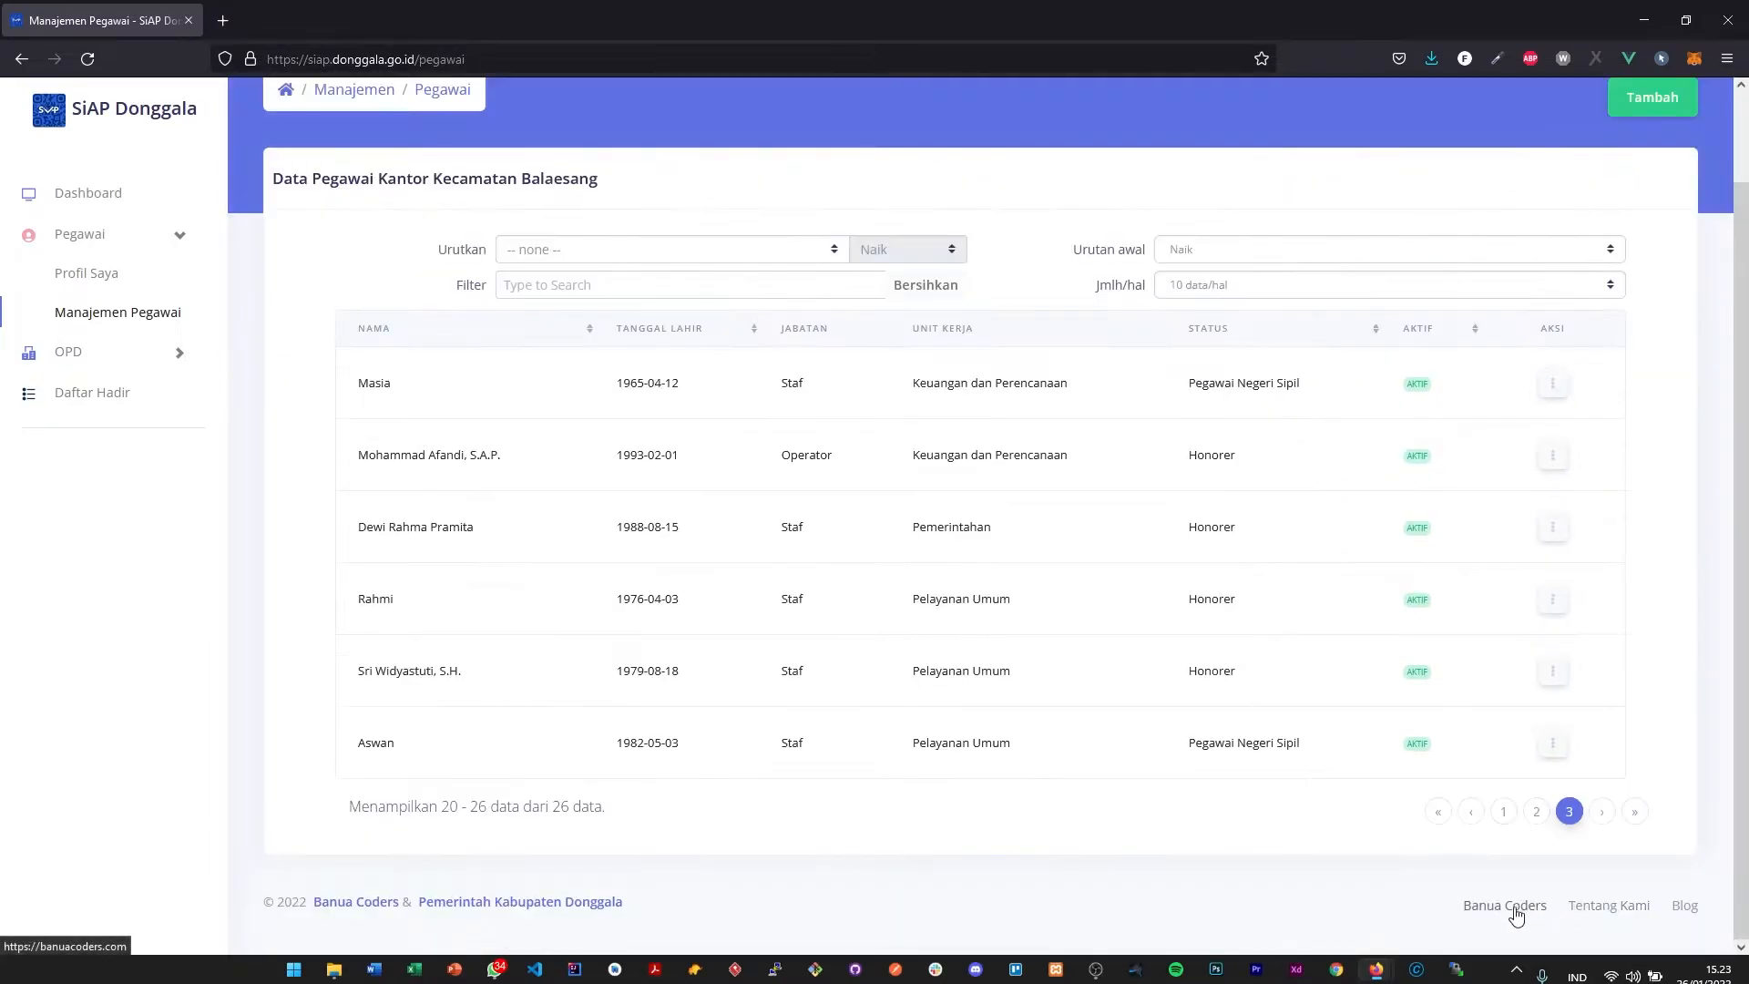
# - Filter the employee table by "HOnore" and clear the filter again
pyautogui.click(643, 280)
pyautogui.write('H')
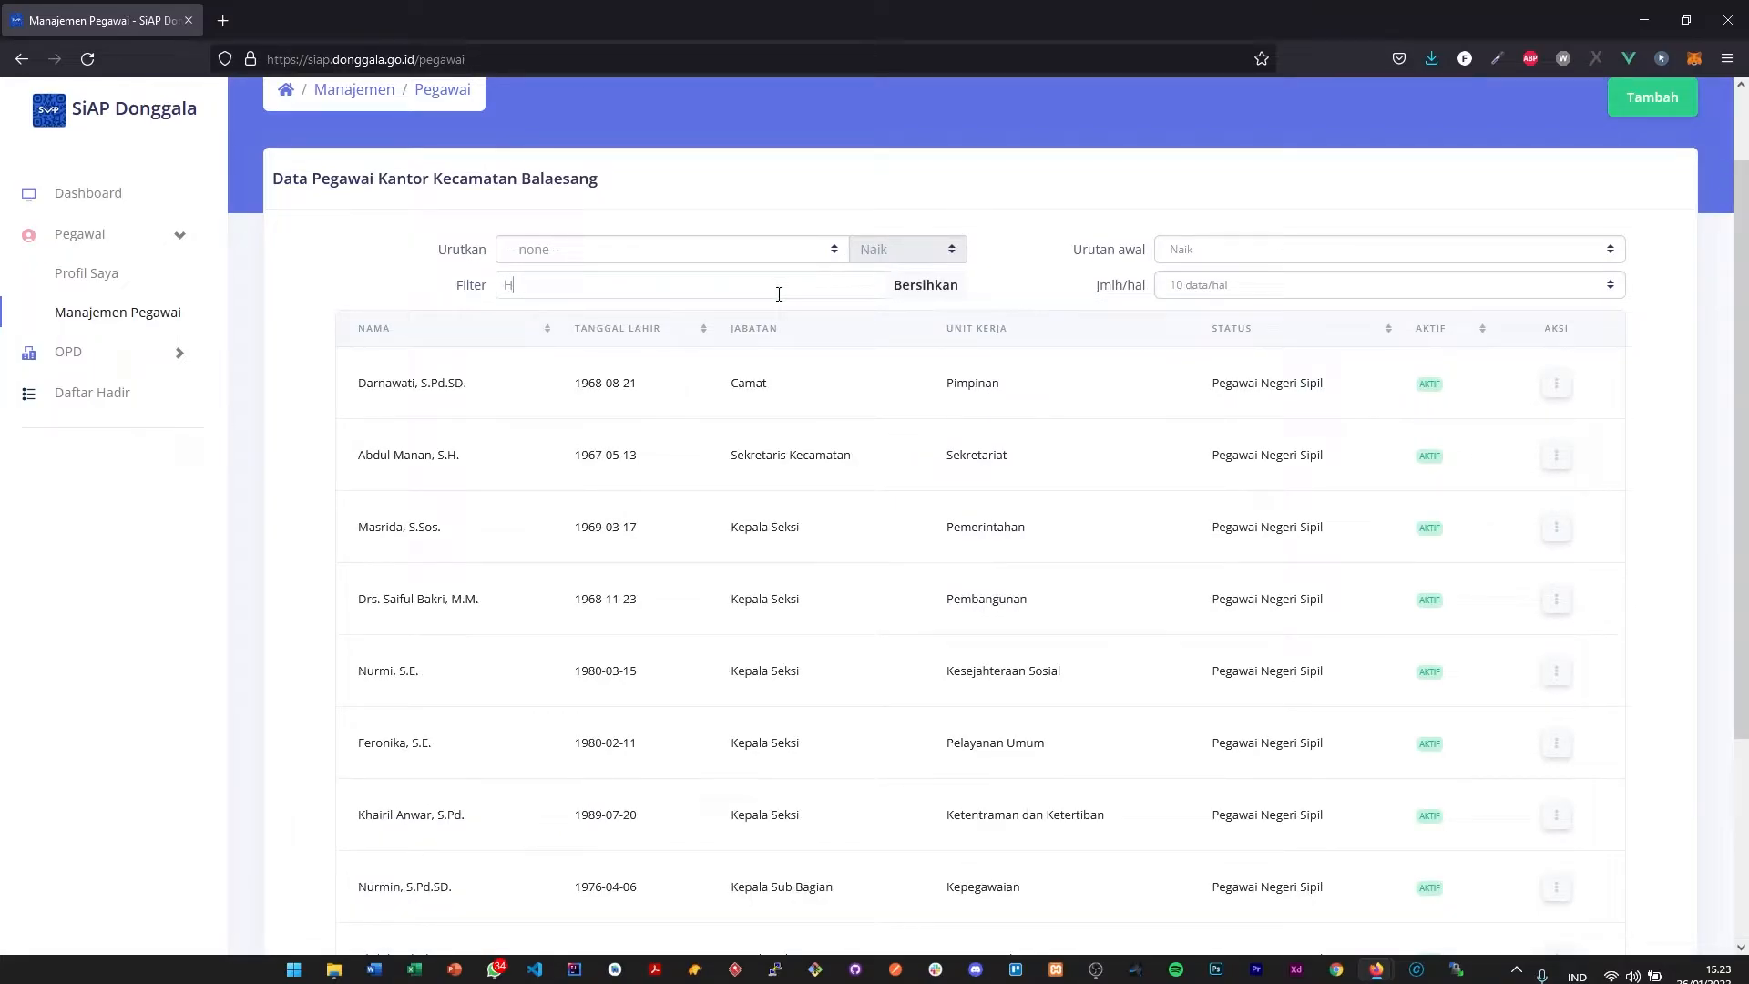
pyautogui.write('Onore')
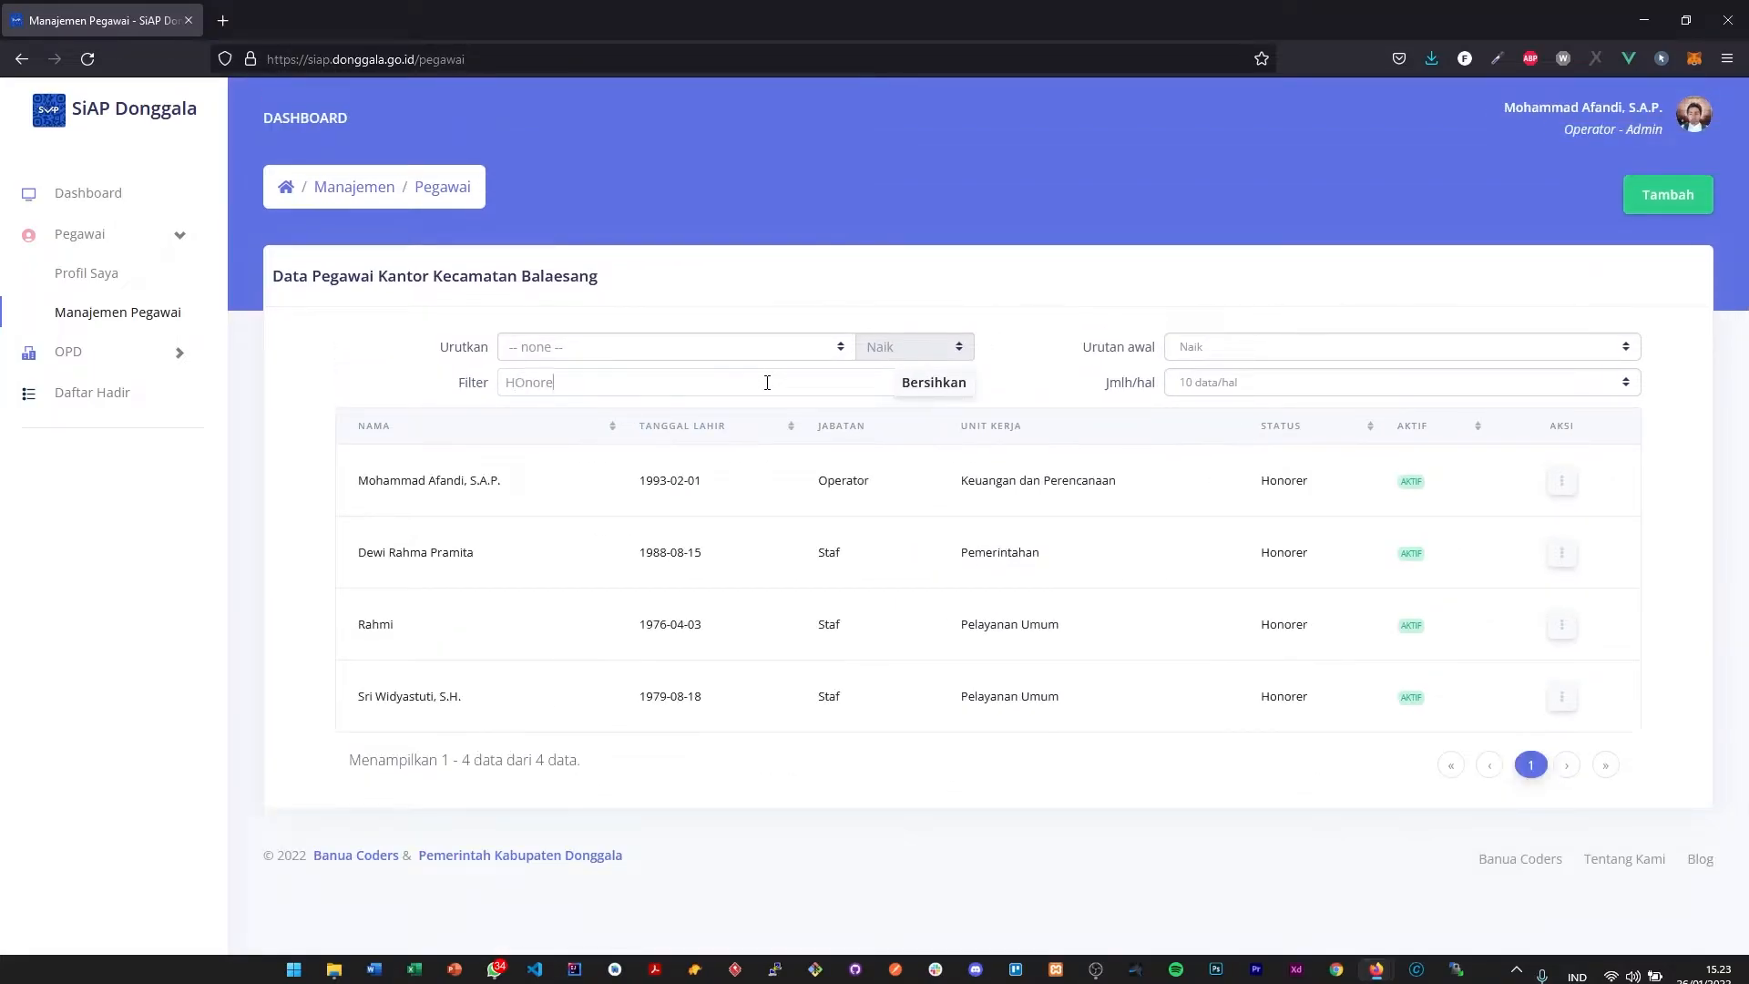
pyautogui.moveTo(604, 388); pyautogui.dragTo(456, 379)
pyautogui.press('BackSpace')
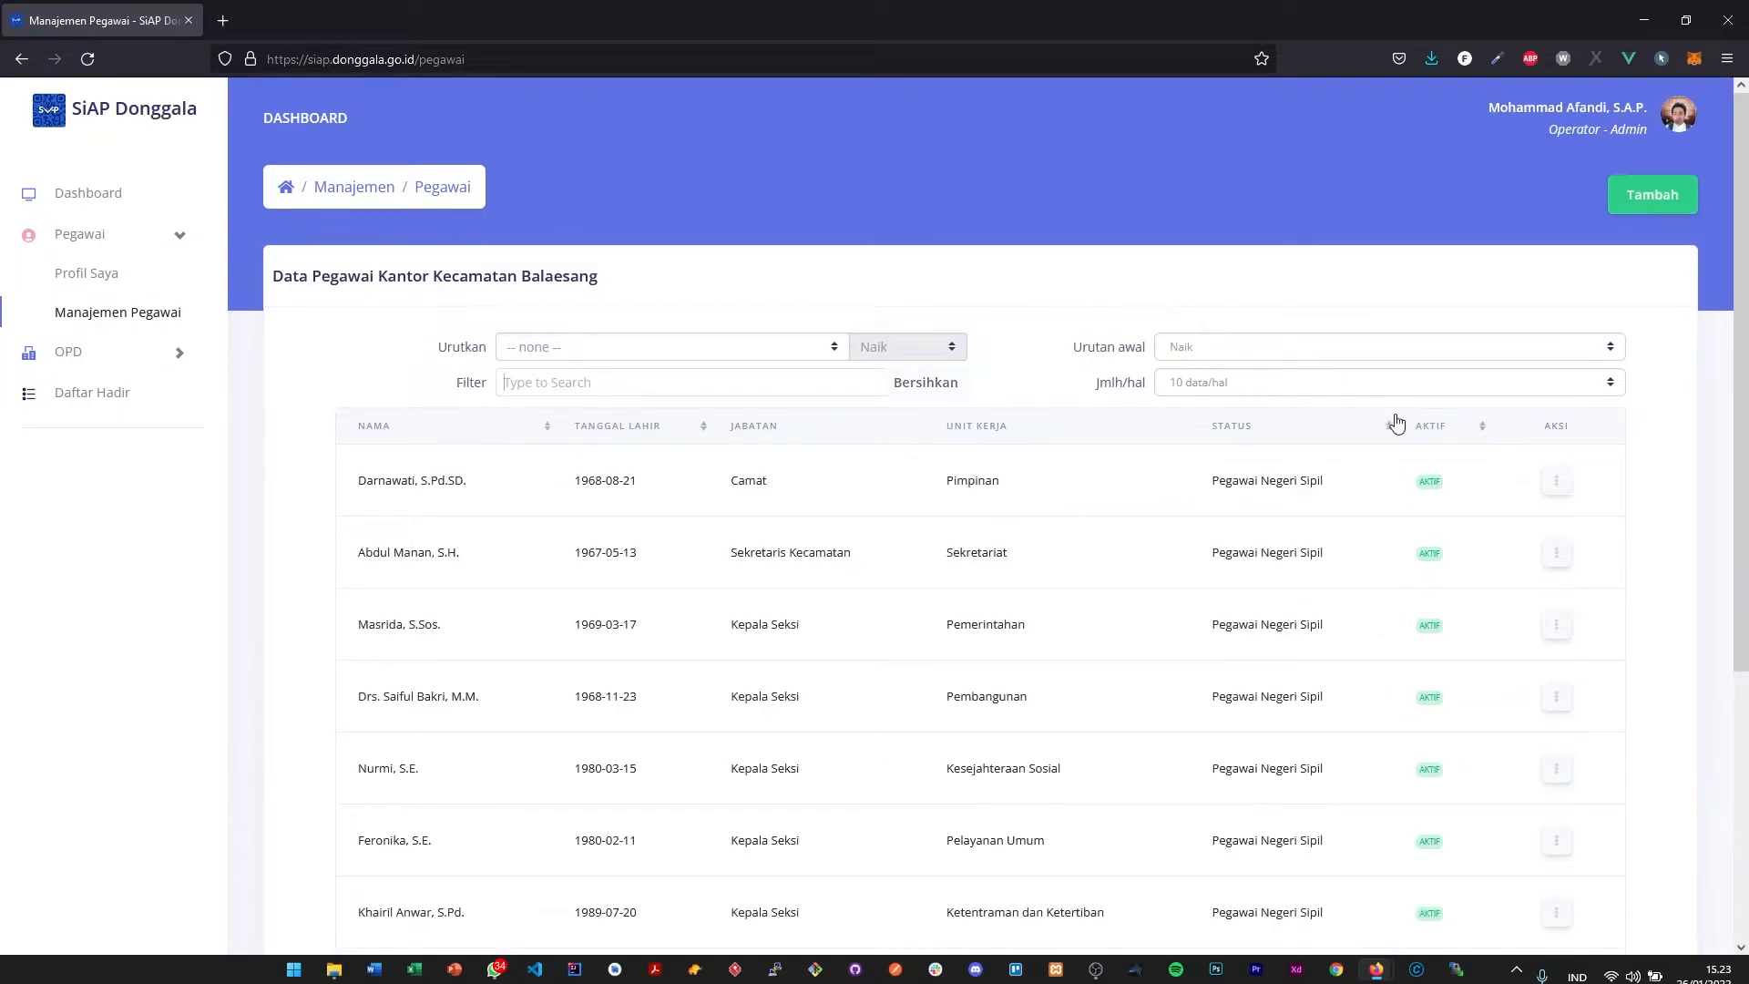
# - Switch the employee table to 5 data/hal and back to 10 data/hal
pyautogui.click(1366, 388)
pyautogui.click(1324, 411)
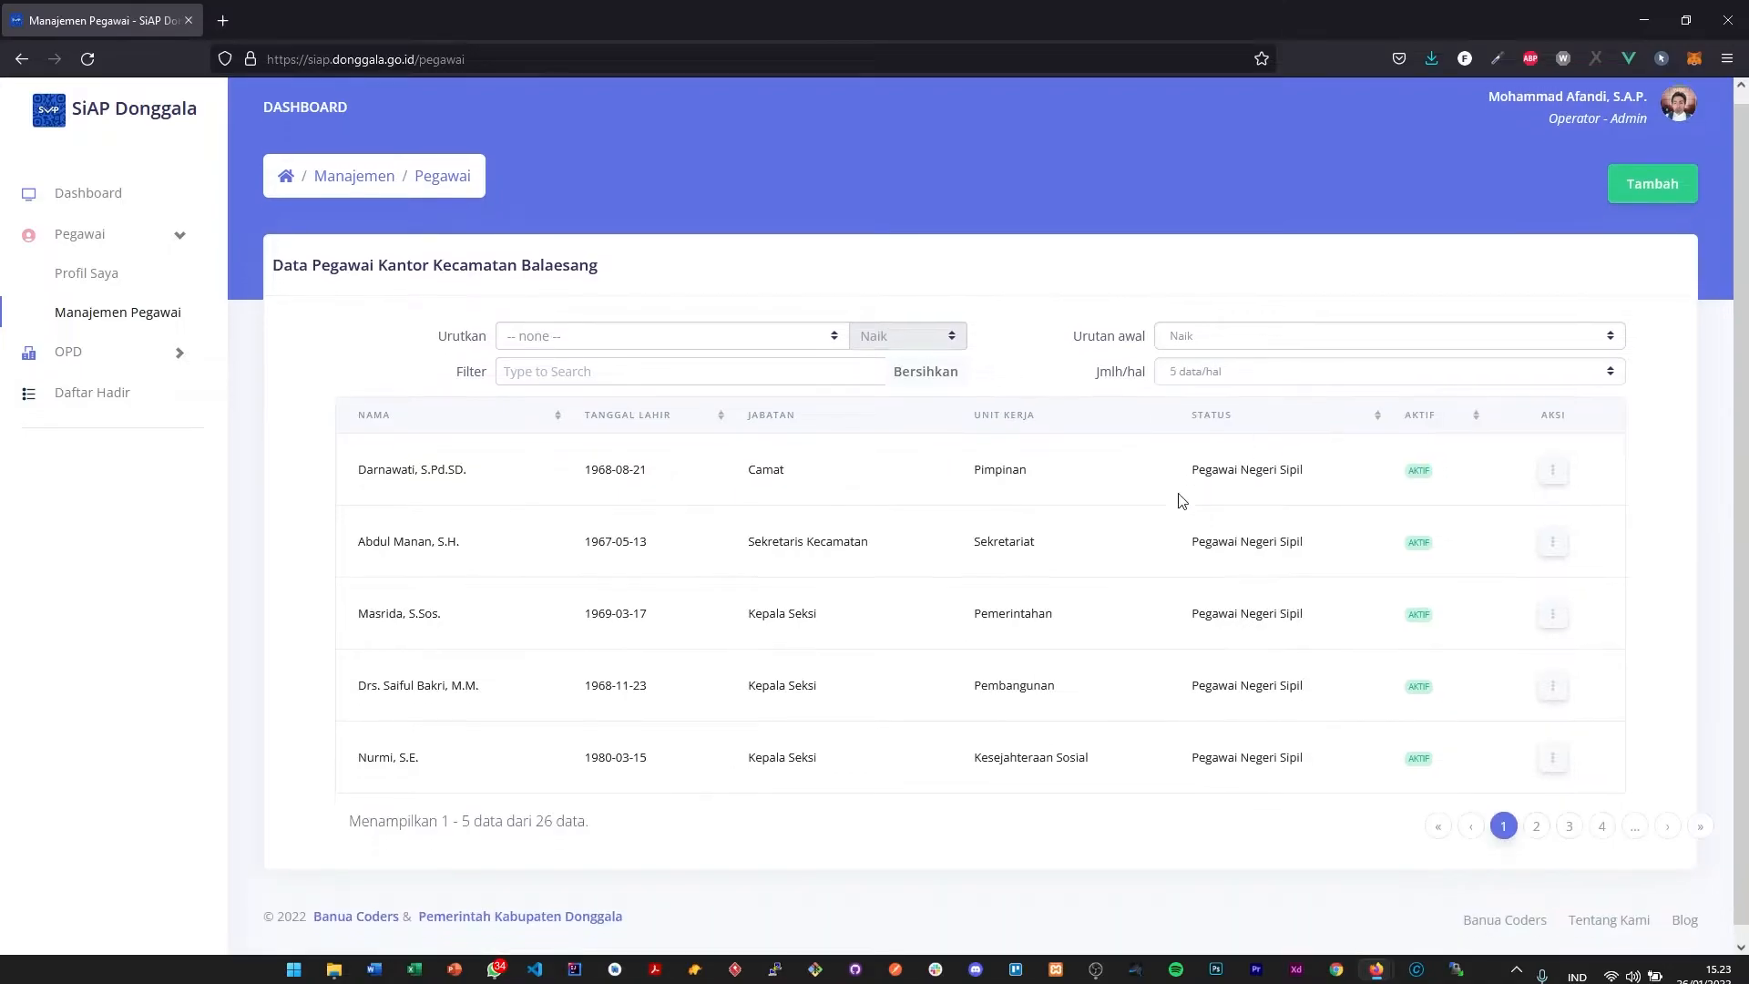
pyautogui.click(1210, 383)
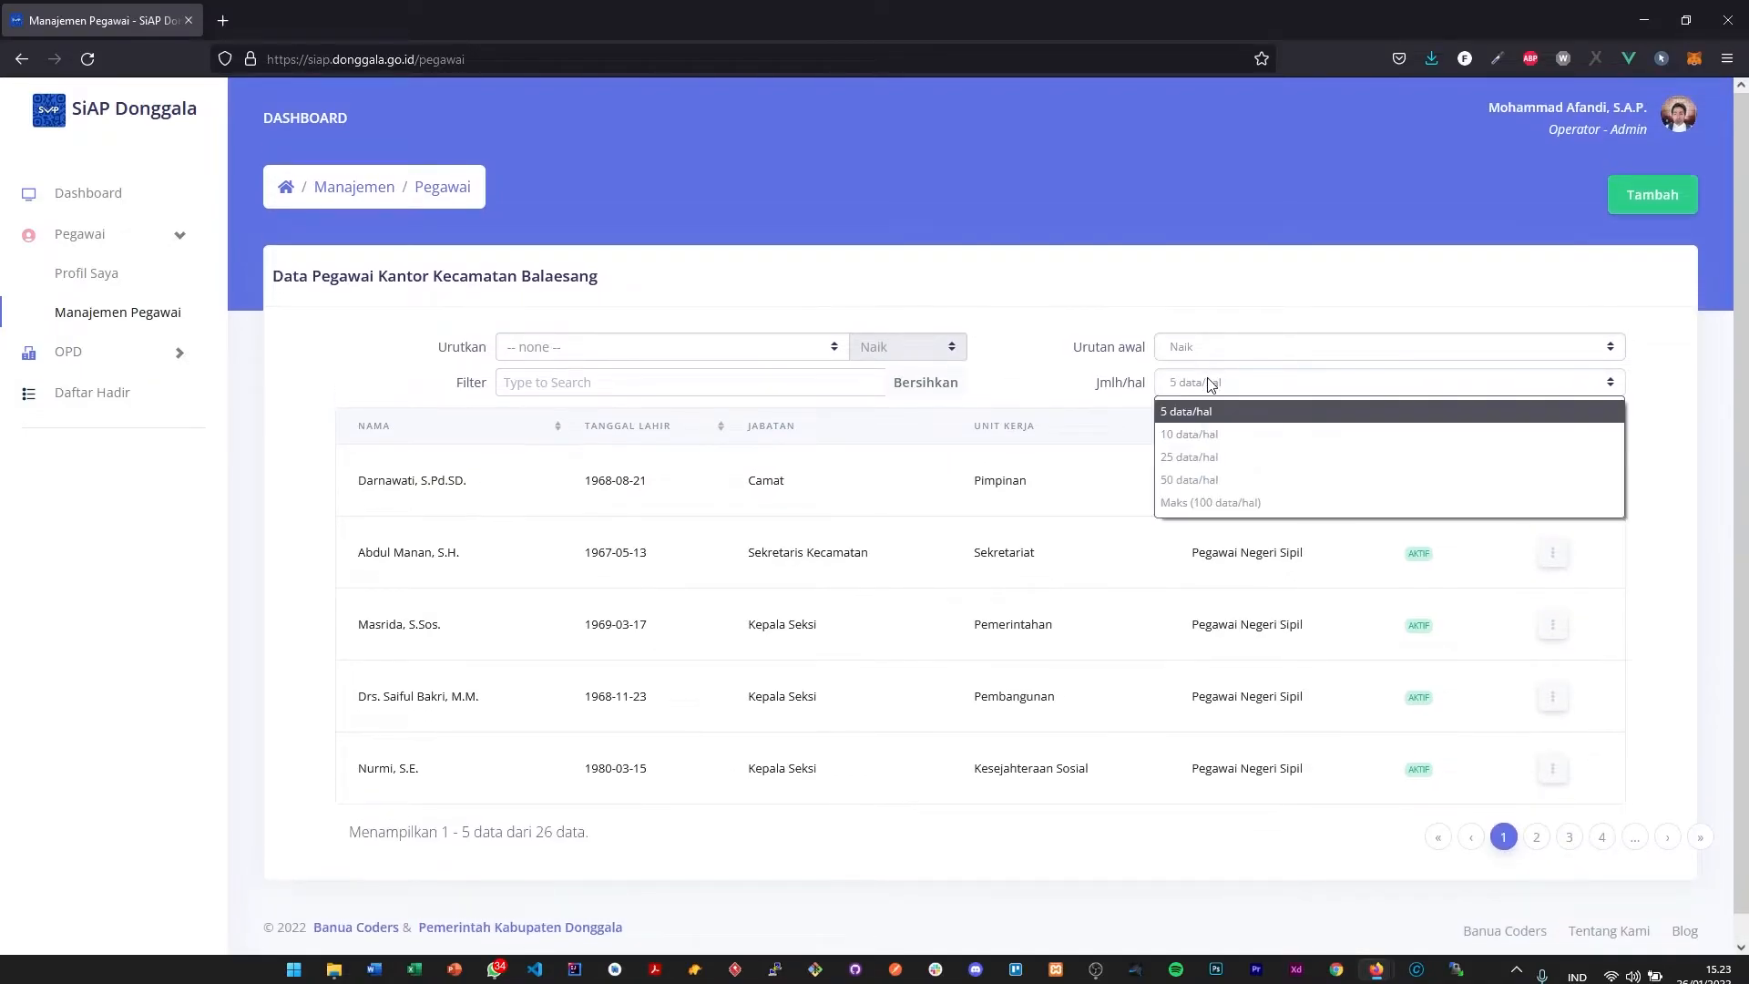
pyautogui.click(1210, 436)
pyautogui.scroll(-5, 1596, 389)
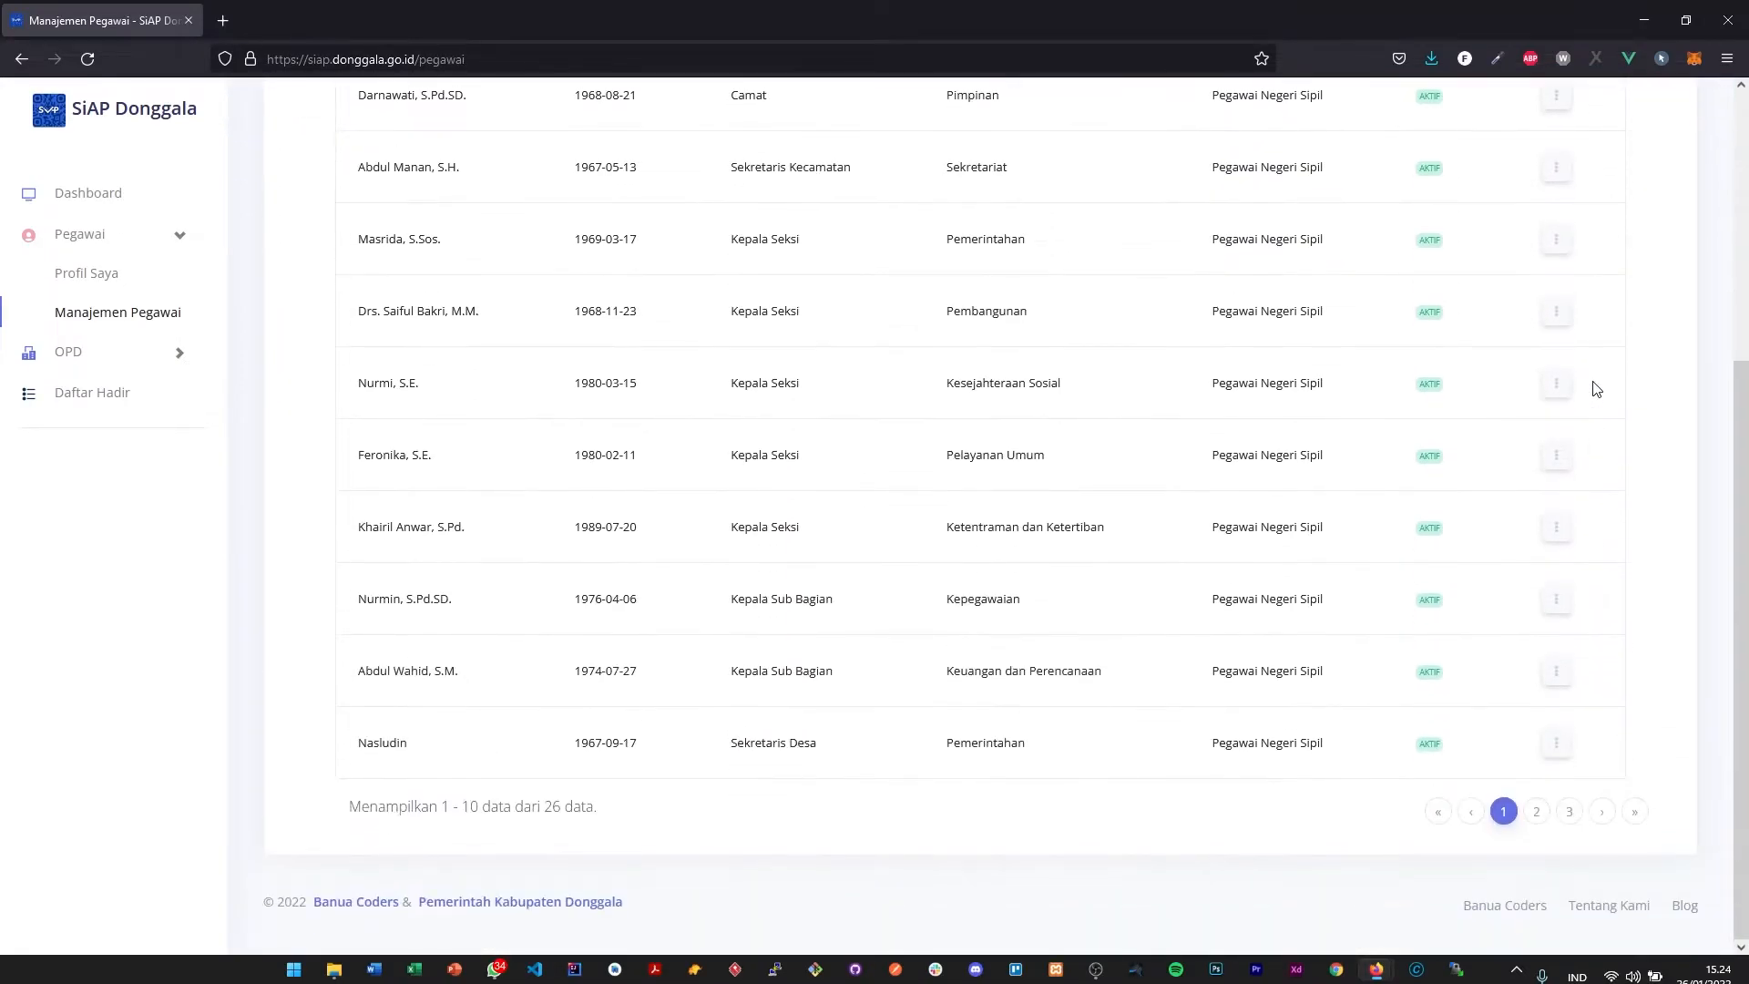
# - Check the Lihat Detail and Edit Pegawai actions available for the first employee in the table
pyautogui.scroll(5, 1585, 369)
pyautogui.click(1554, 475)
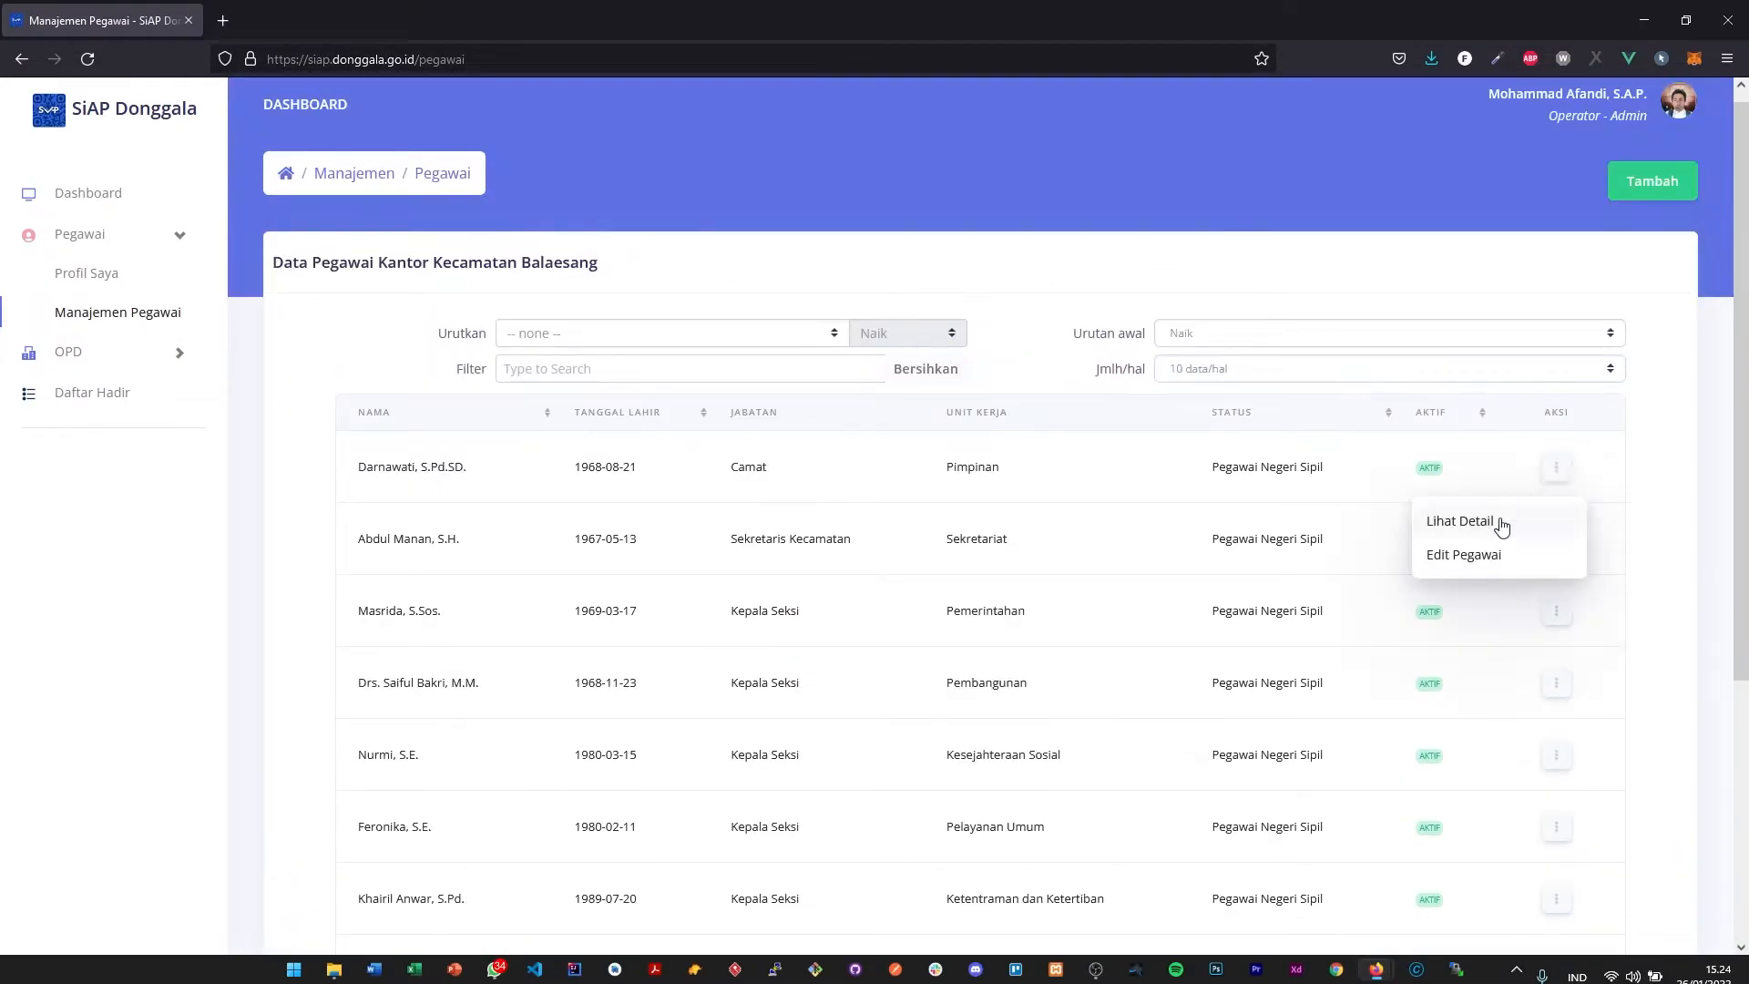
pyautogui.click(1468, 563)
pyautogui.click(1553, 472)
pyautogui.click(1506, 529)
pyautogui.click(1558, 471)
pyautogui.click(1679, 292)
pyautogui.scroll(1, 1679, 293)
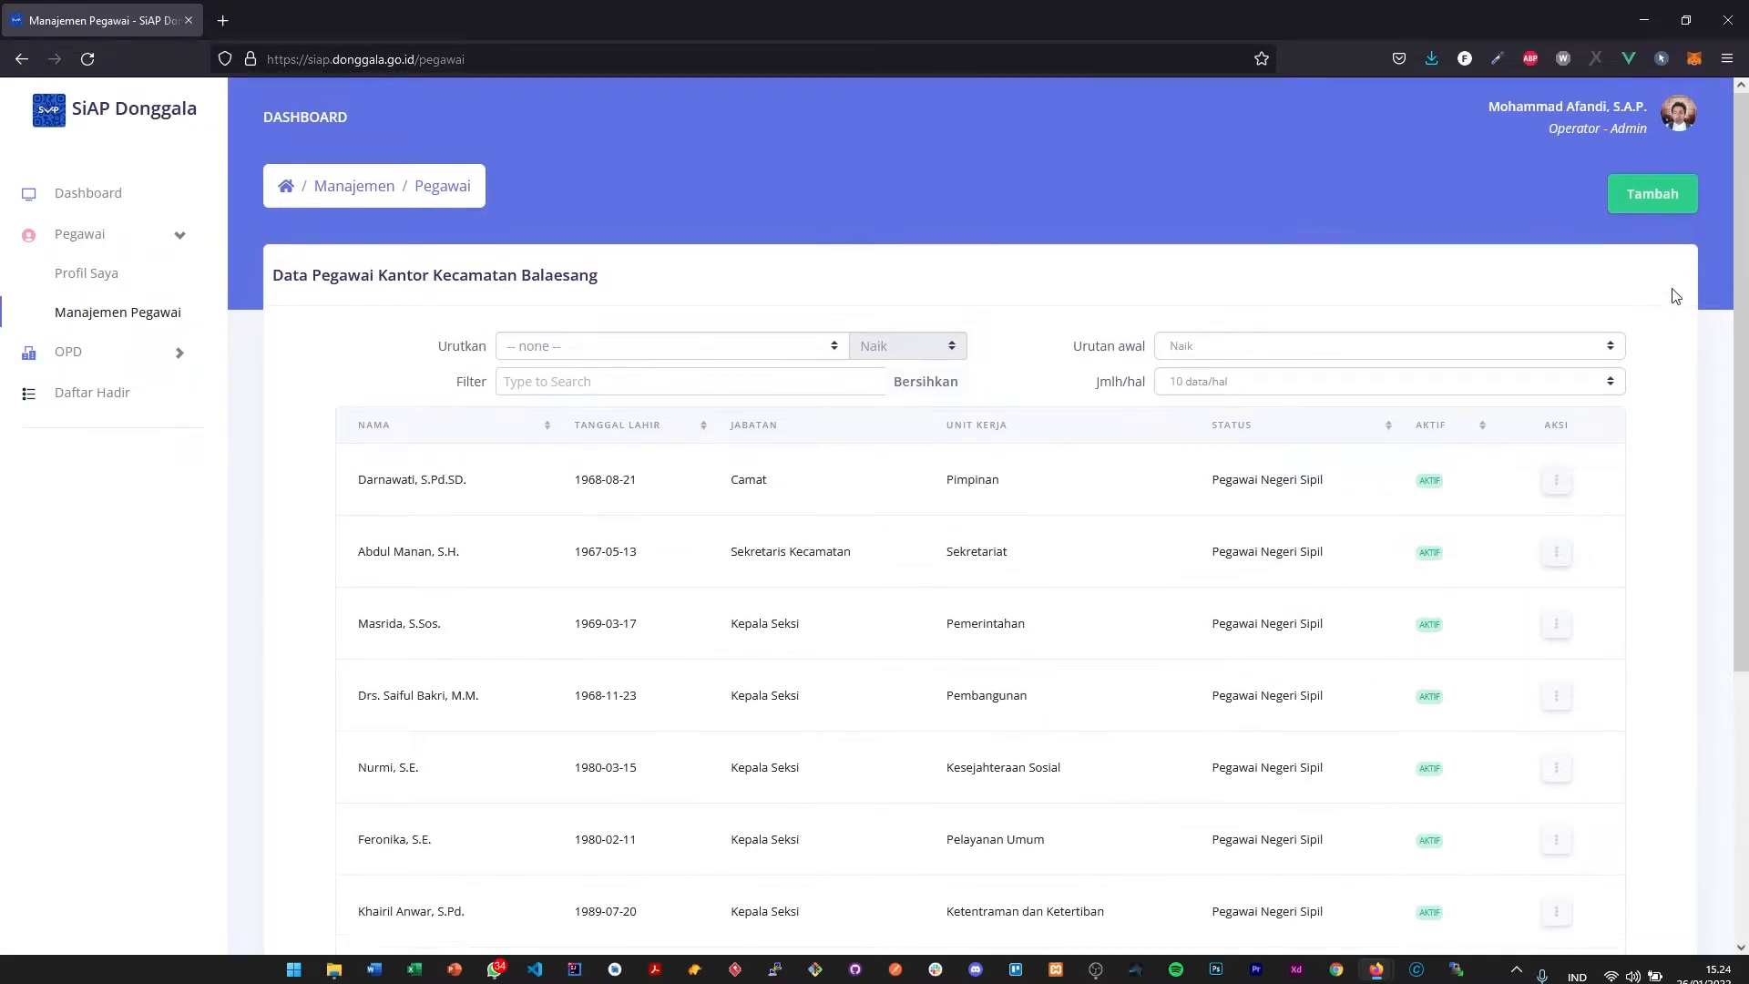
# - Open the Tambah Pegawai form for adding an employee and look through its sections
pyautogui.click(1669, 212)
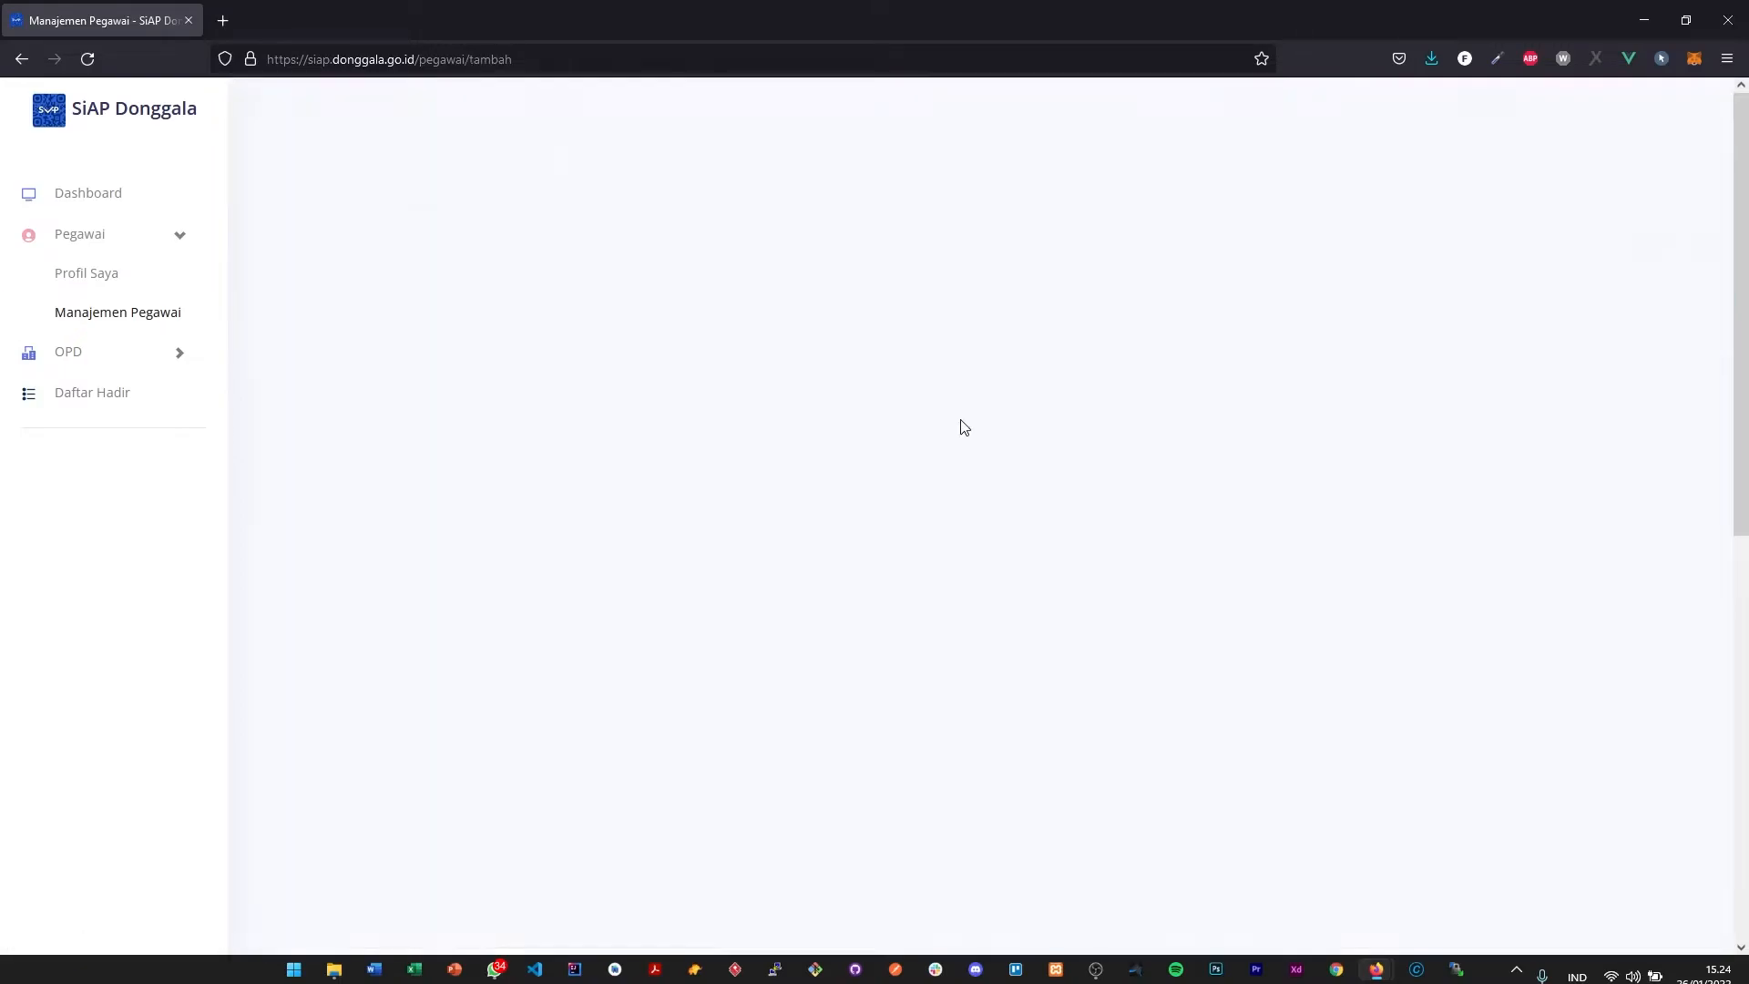
pyautogui.scroll(-3, 872, 319)
pyautogui.scroll(3, 720, 441)
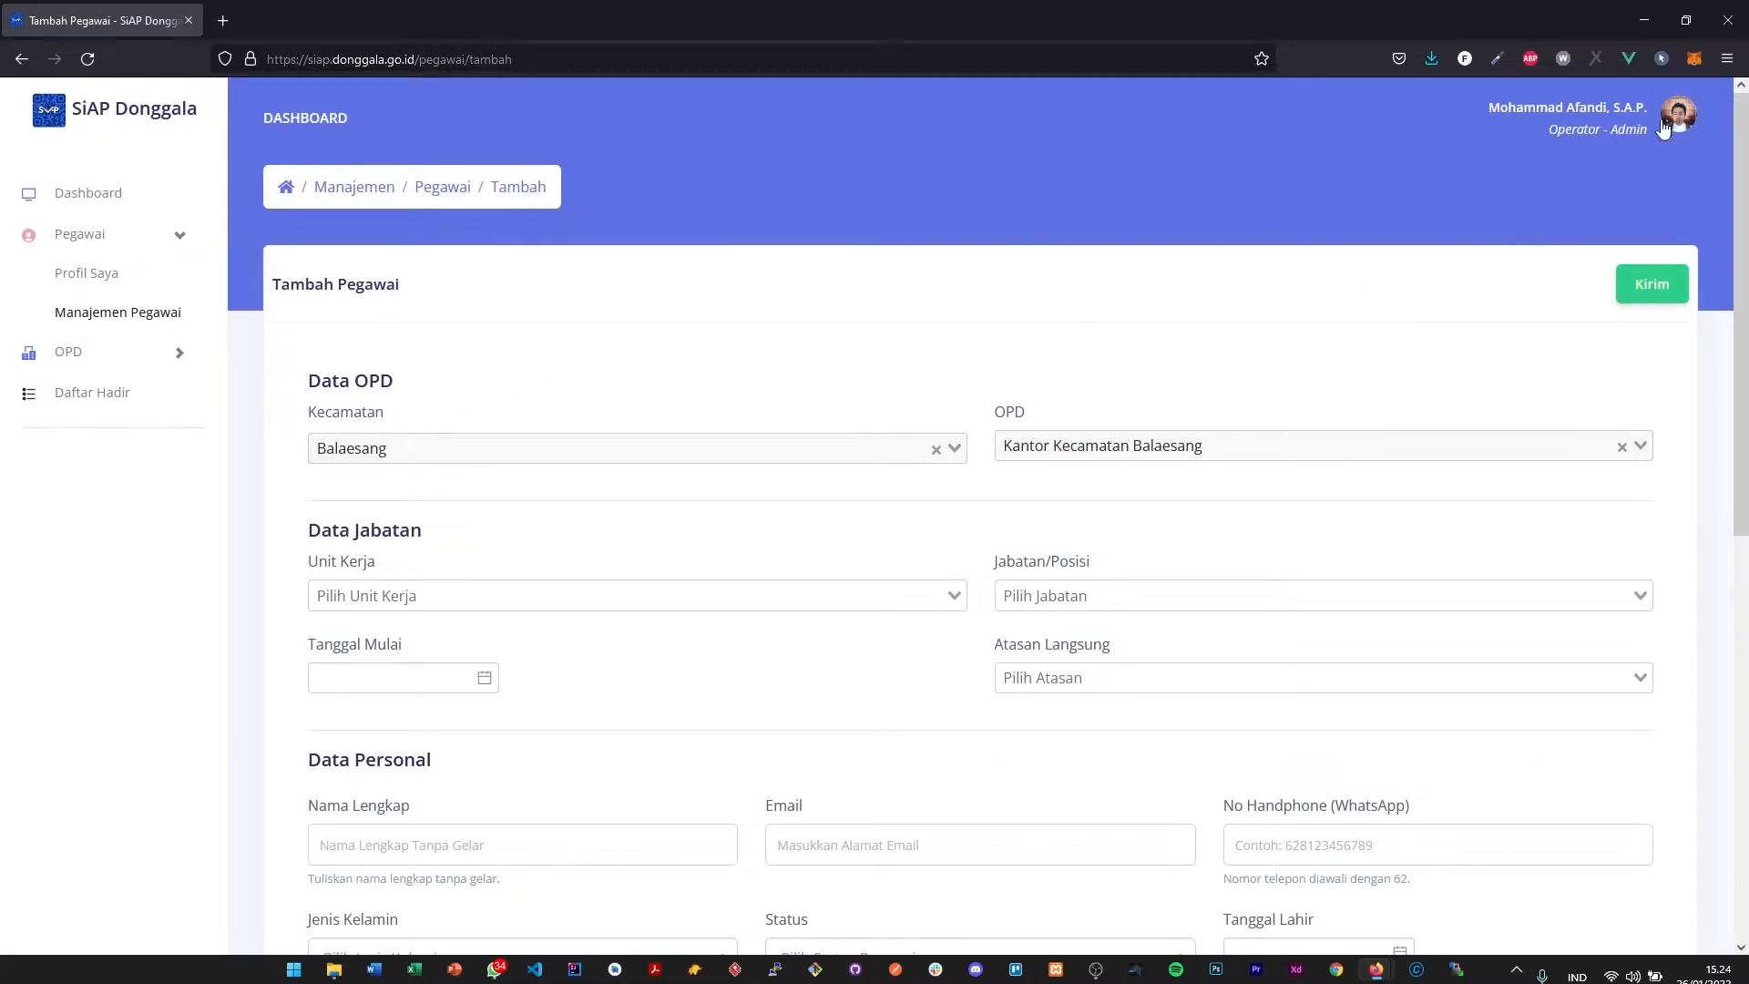
# - Set the new employee's Unit Kerja to Kepegawaian by searching the work units for "Kepega"
pyautogui.scroll(-3, 1047, 460)
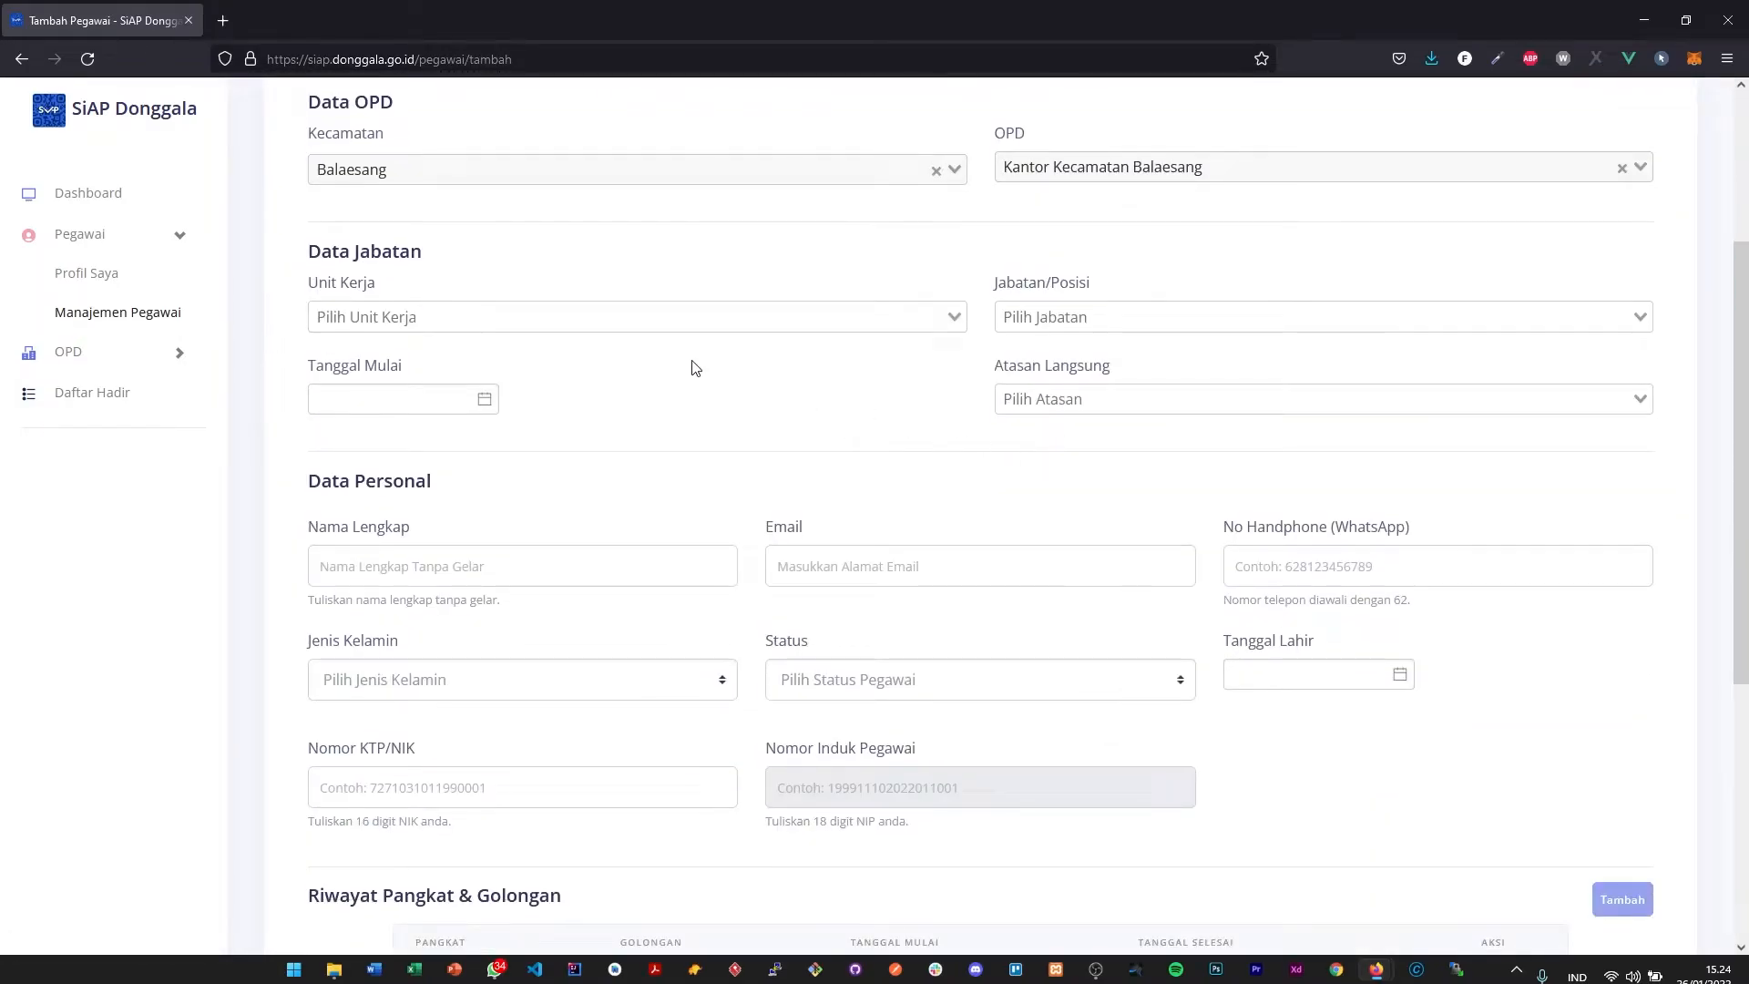
pyautogui.click(648, 321)
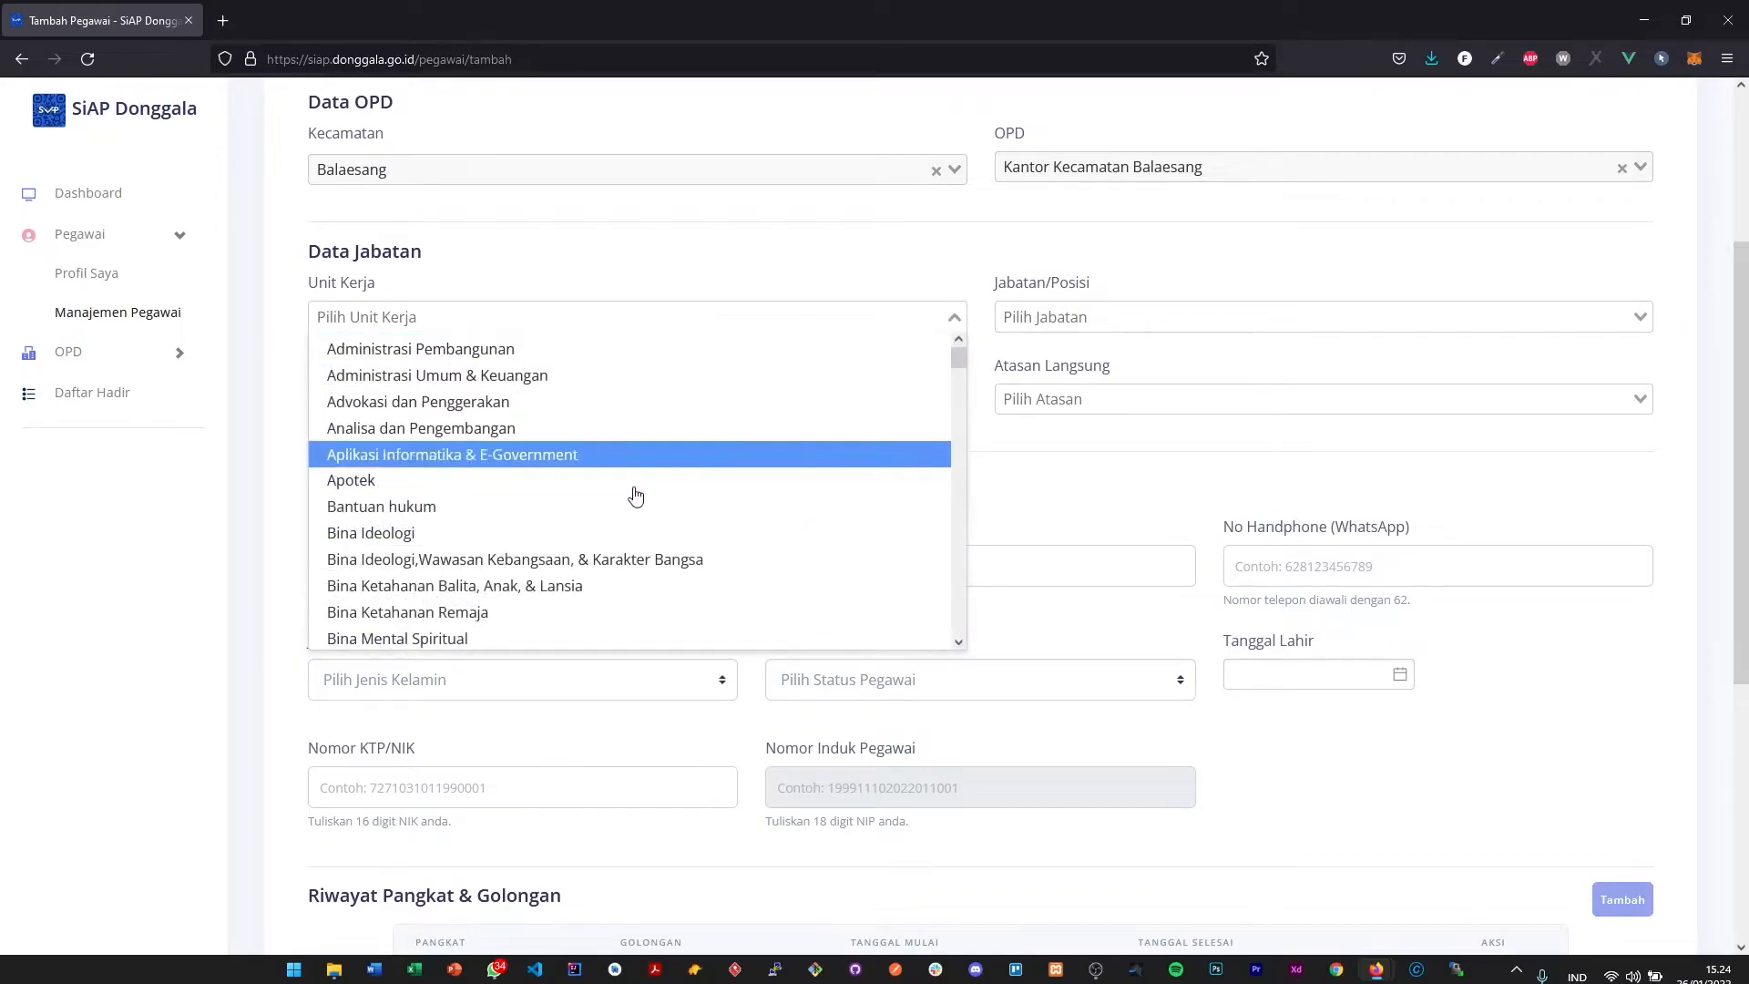
pyautogui.scroll(-5, 627, 571)
pyautogui.scroll(5, 627, 571)
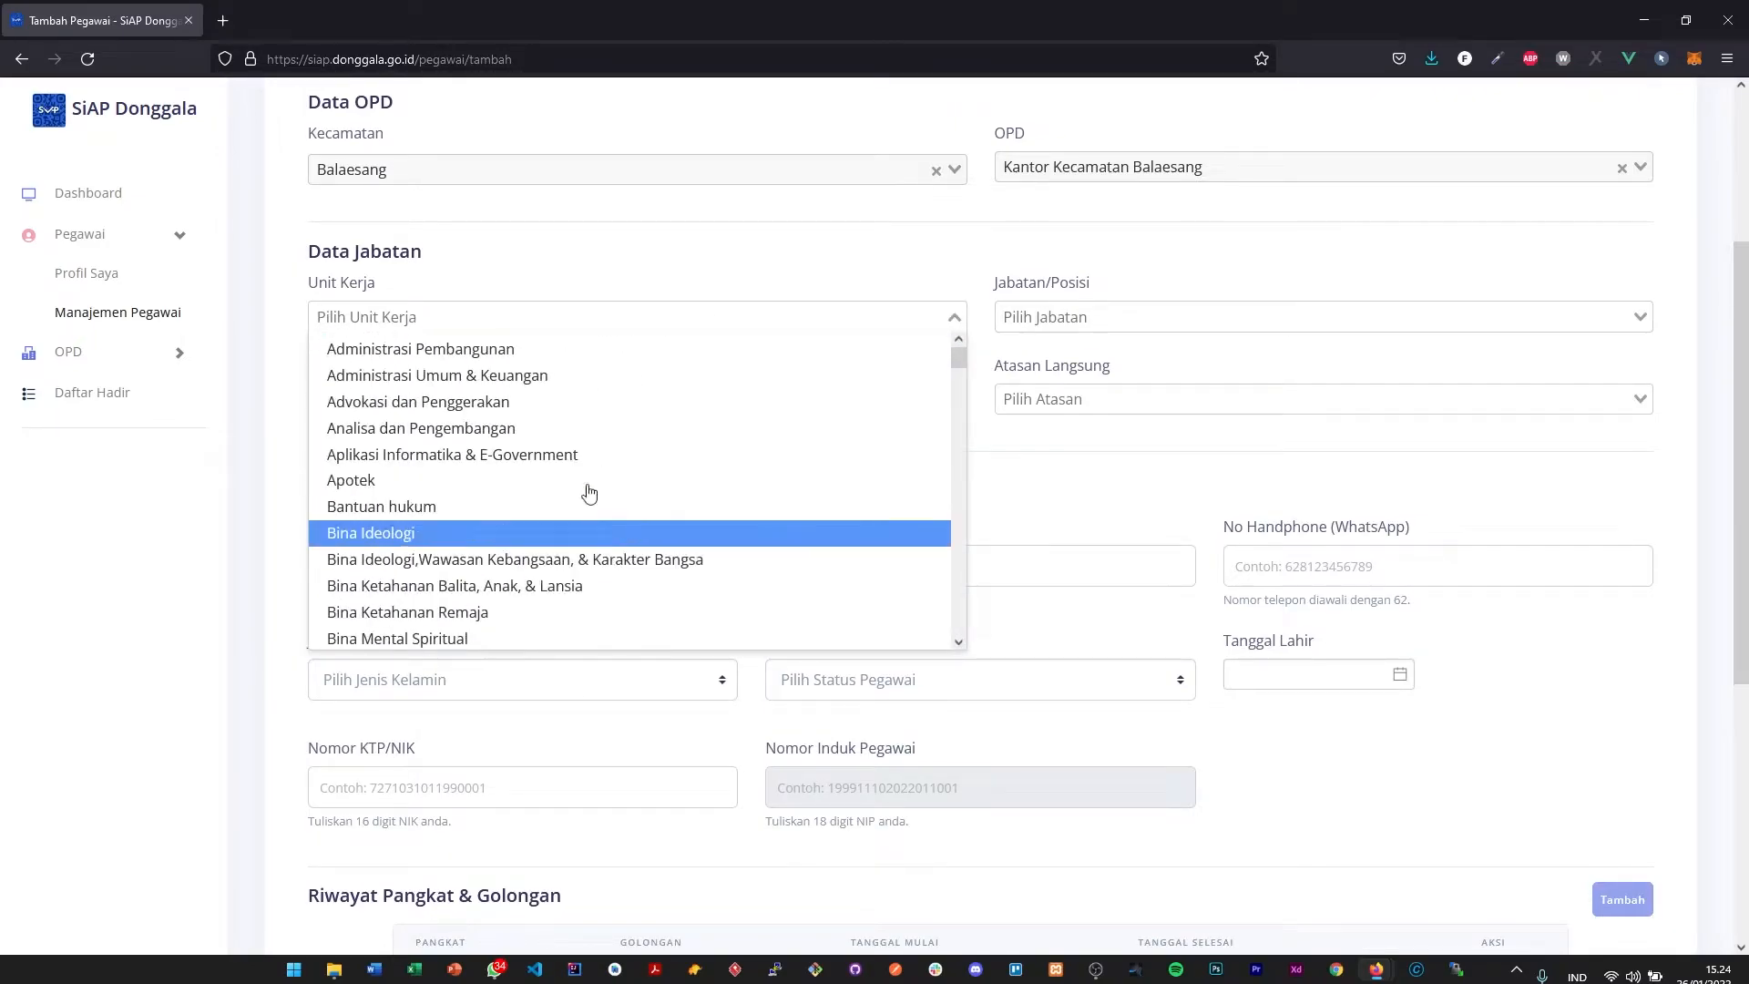
pyautogui.scroll(-3, 552, 474)
pyautogui.scroll(-4, 551, 479)
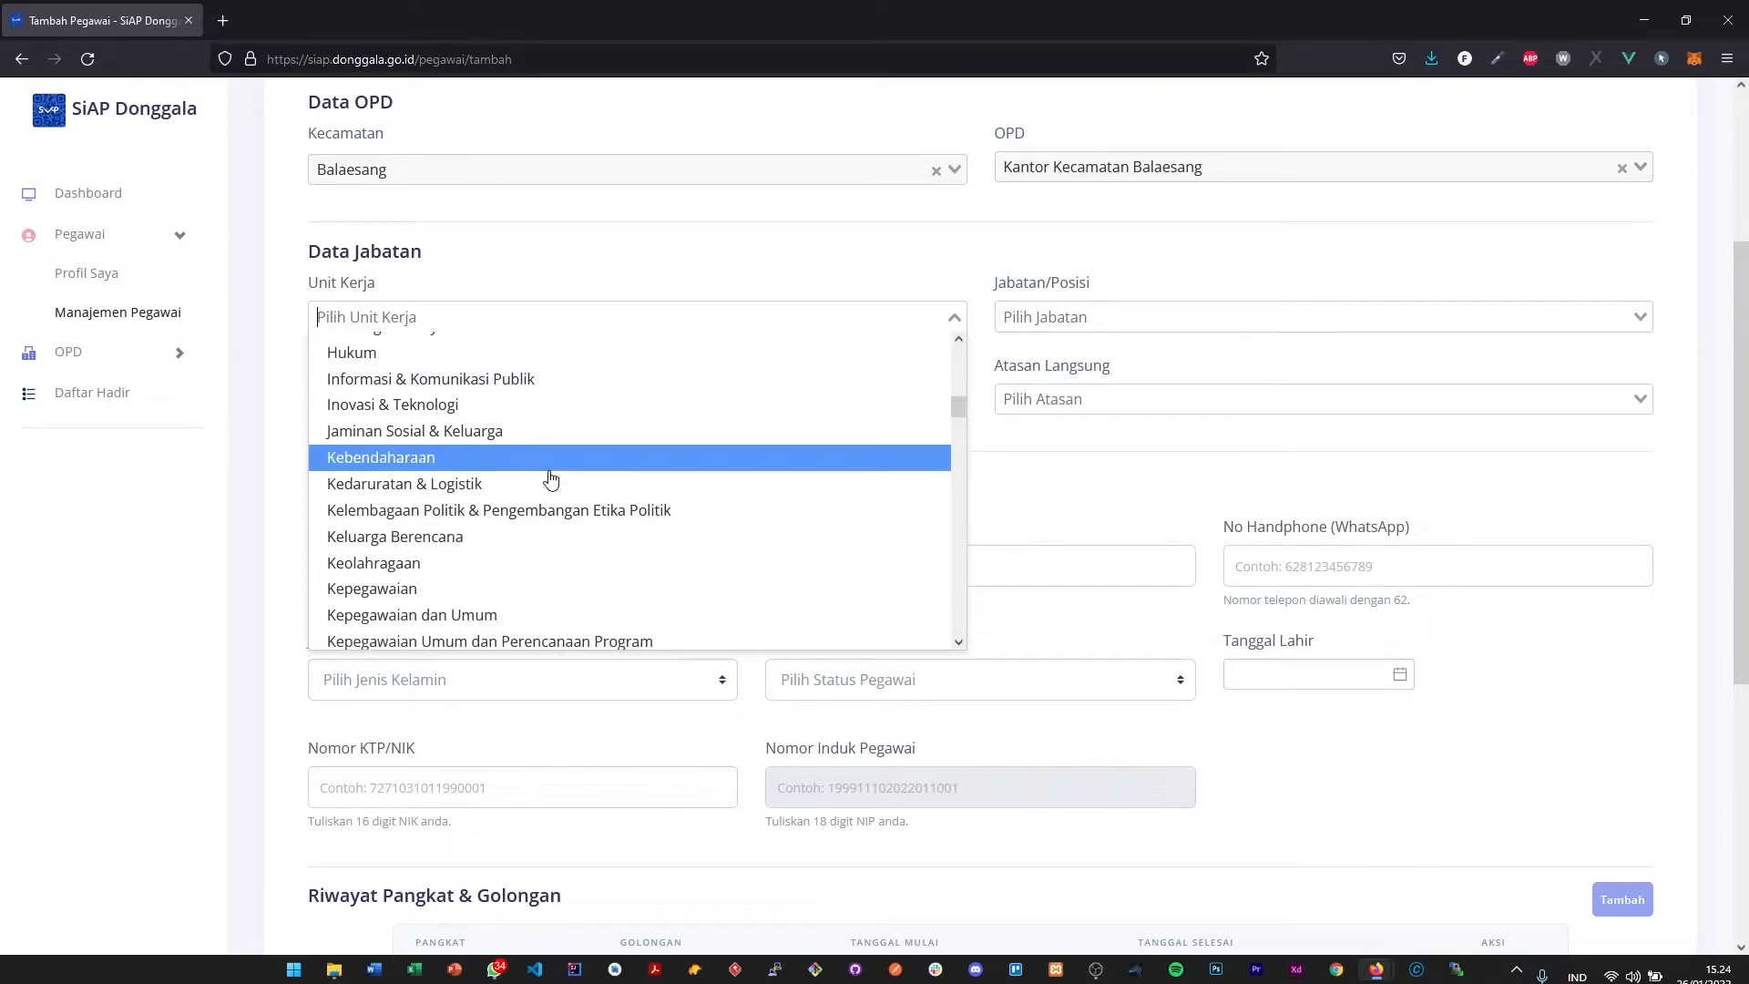
pyautogui.write('Kepega')
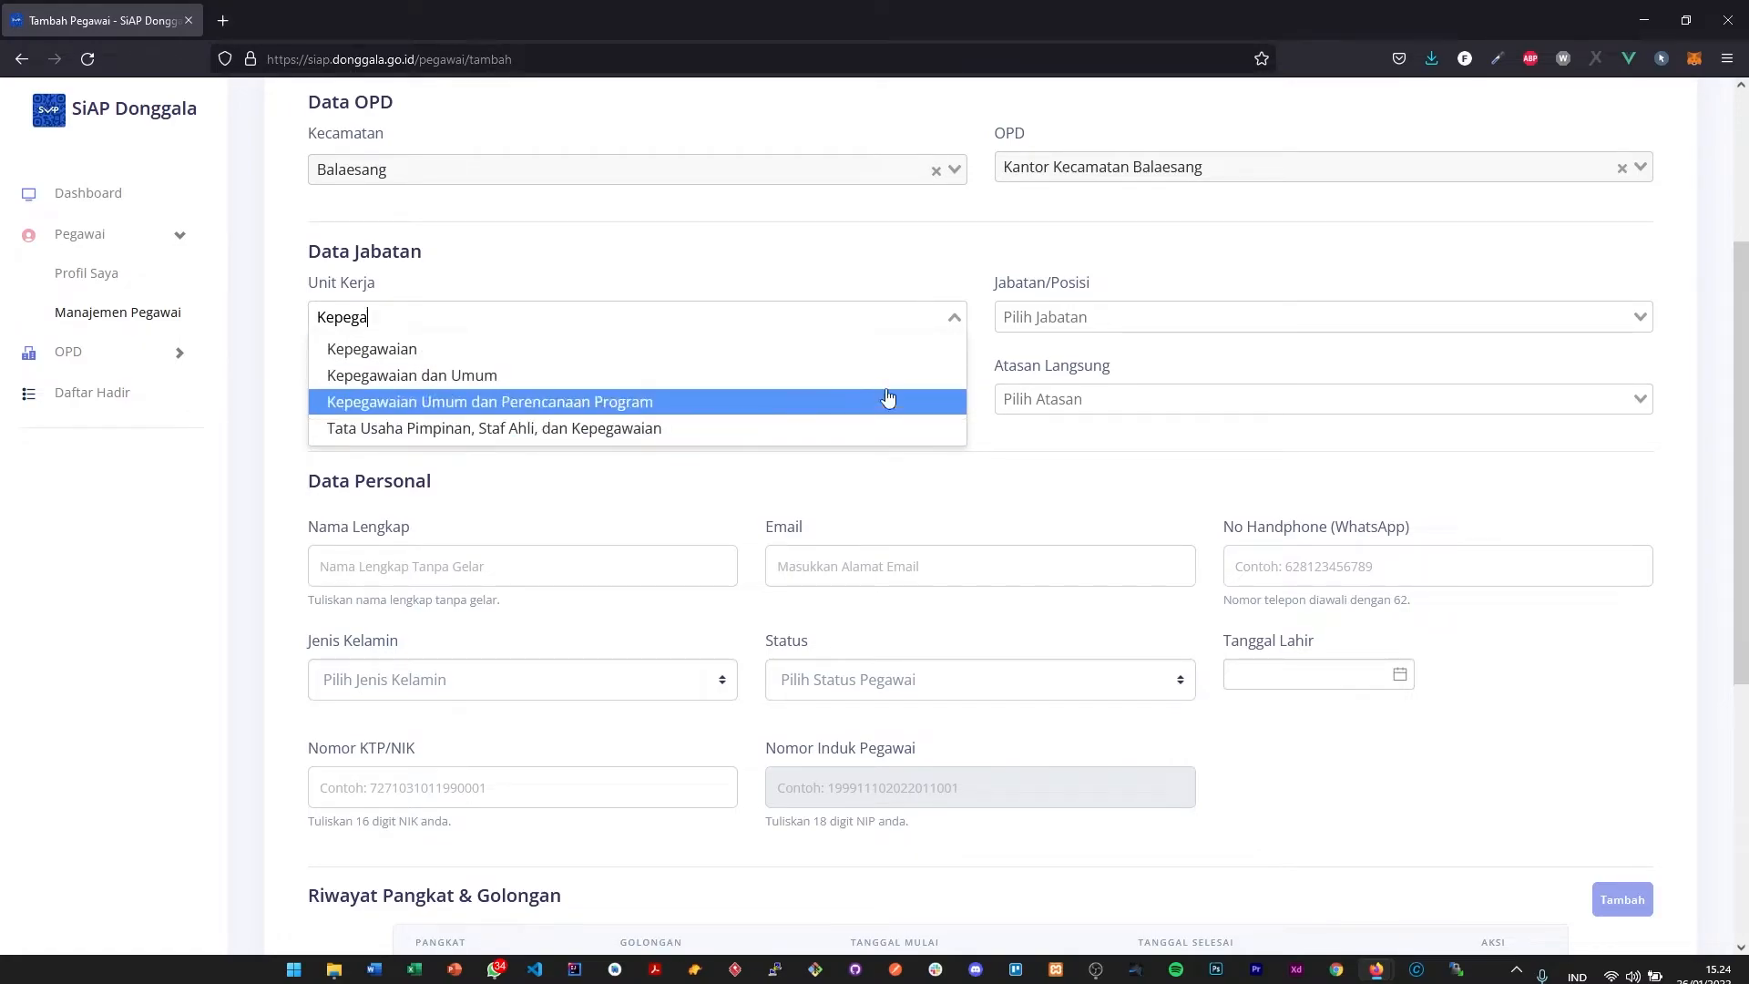
pyautogui.click(669, 349)
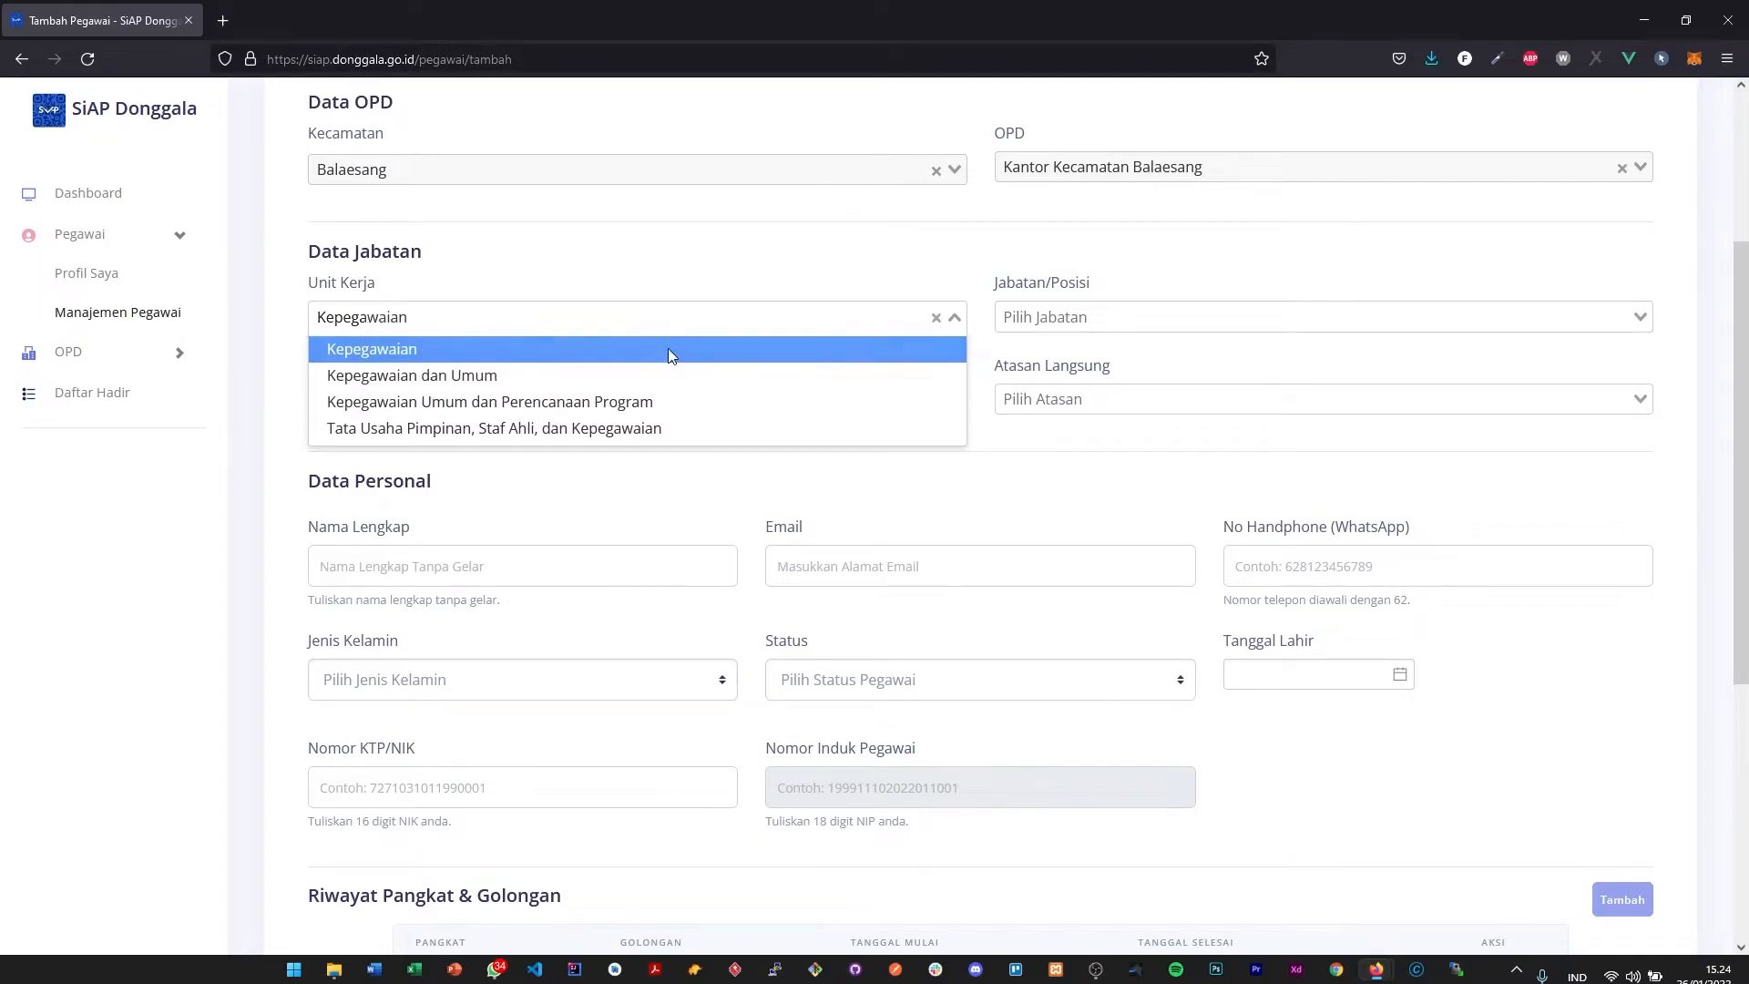
# - Choose Operator as the Jabatan/Posisi in the Data Jabatan section
pyautogui.click(1059, 328)
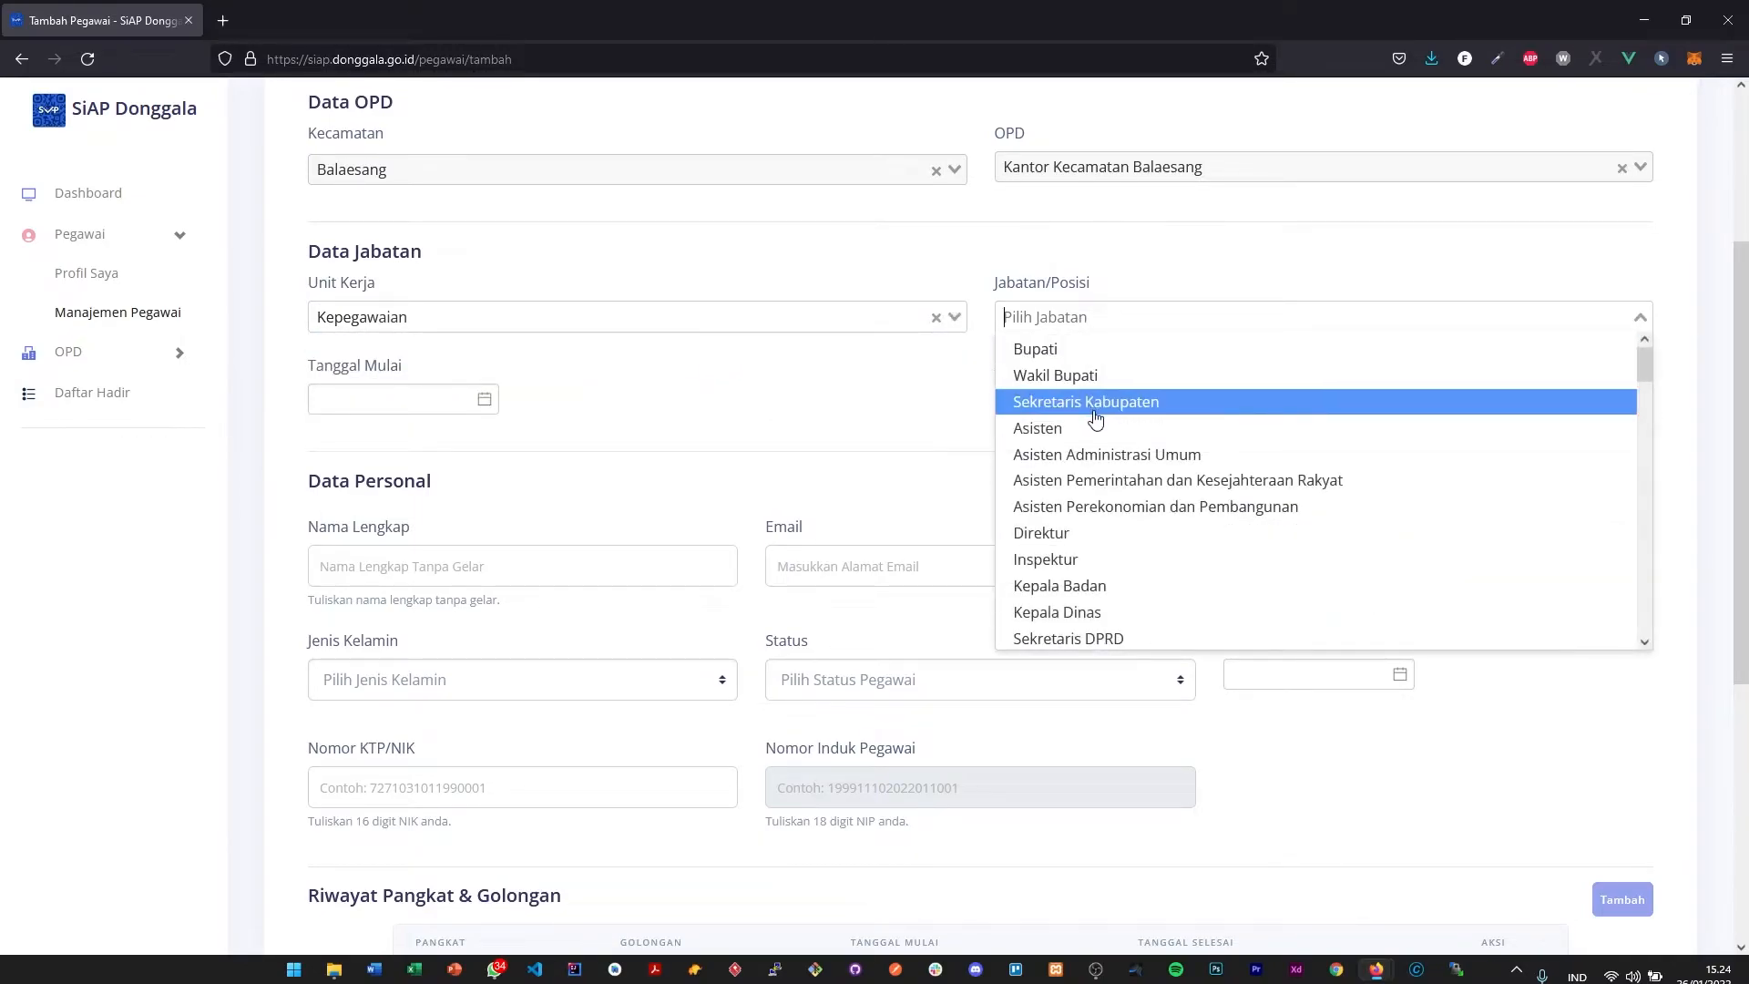
pyautogui.scroll(-7, 1103, 369)
pyautogui.scroll(-15, 1101, 369)
pyautogui.scroll(15, 1103, 370)
pyautogui.scroll(-2, 1086, 466)
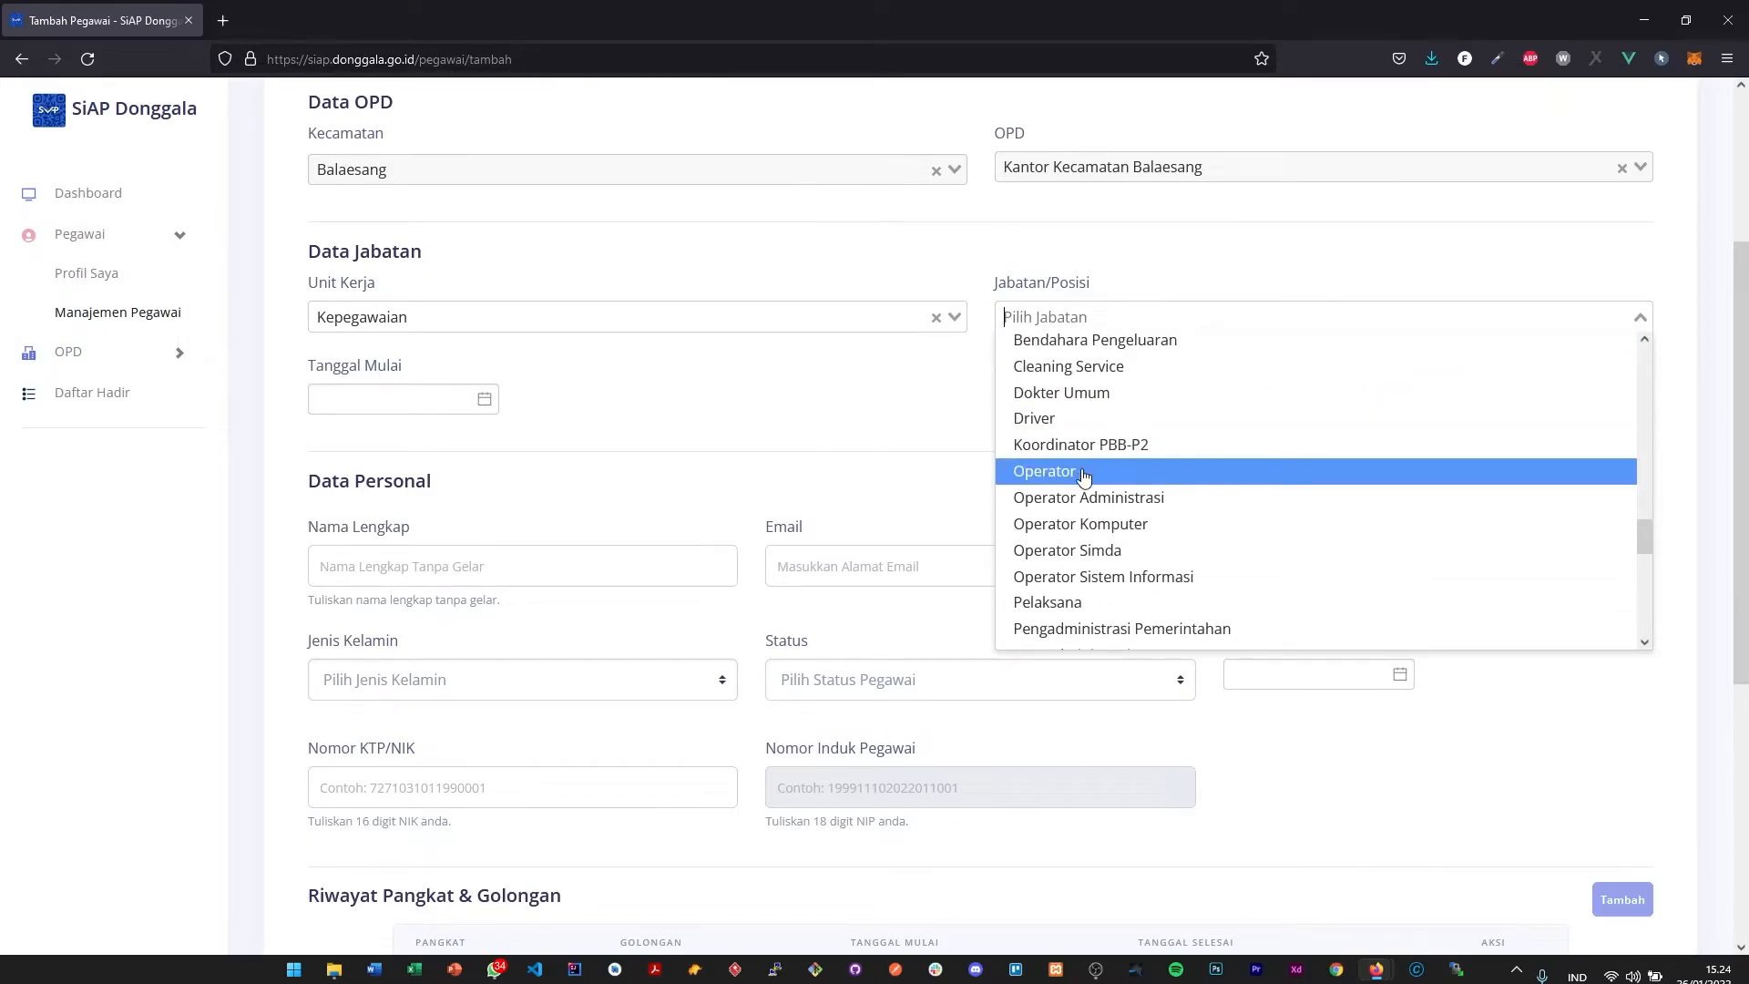
pyautogui.click(1084, 474)
# - Set Tanggal Mulai to 2022-01-01 and choose the Kepegawaian sub-section head of Kantor Kecamatan Balaesang as Atasan Langsung
pyautogui.click(379, 398)
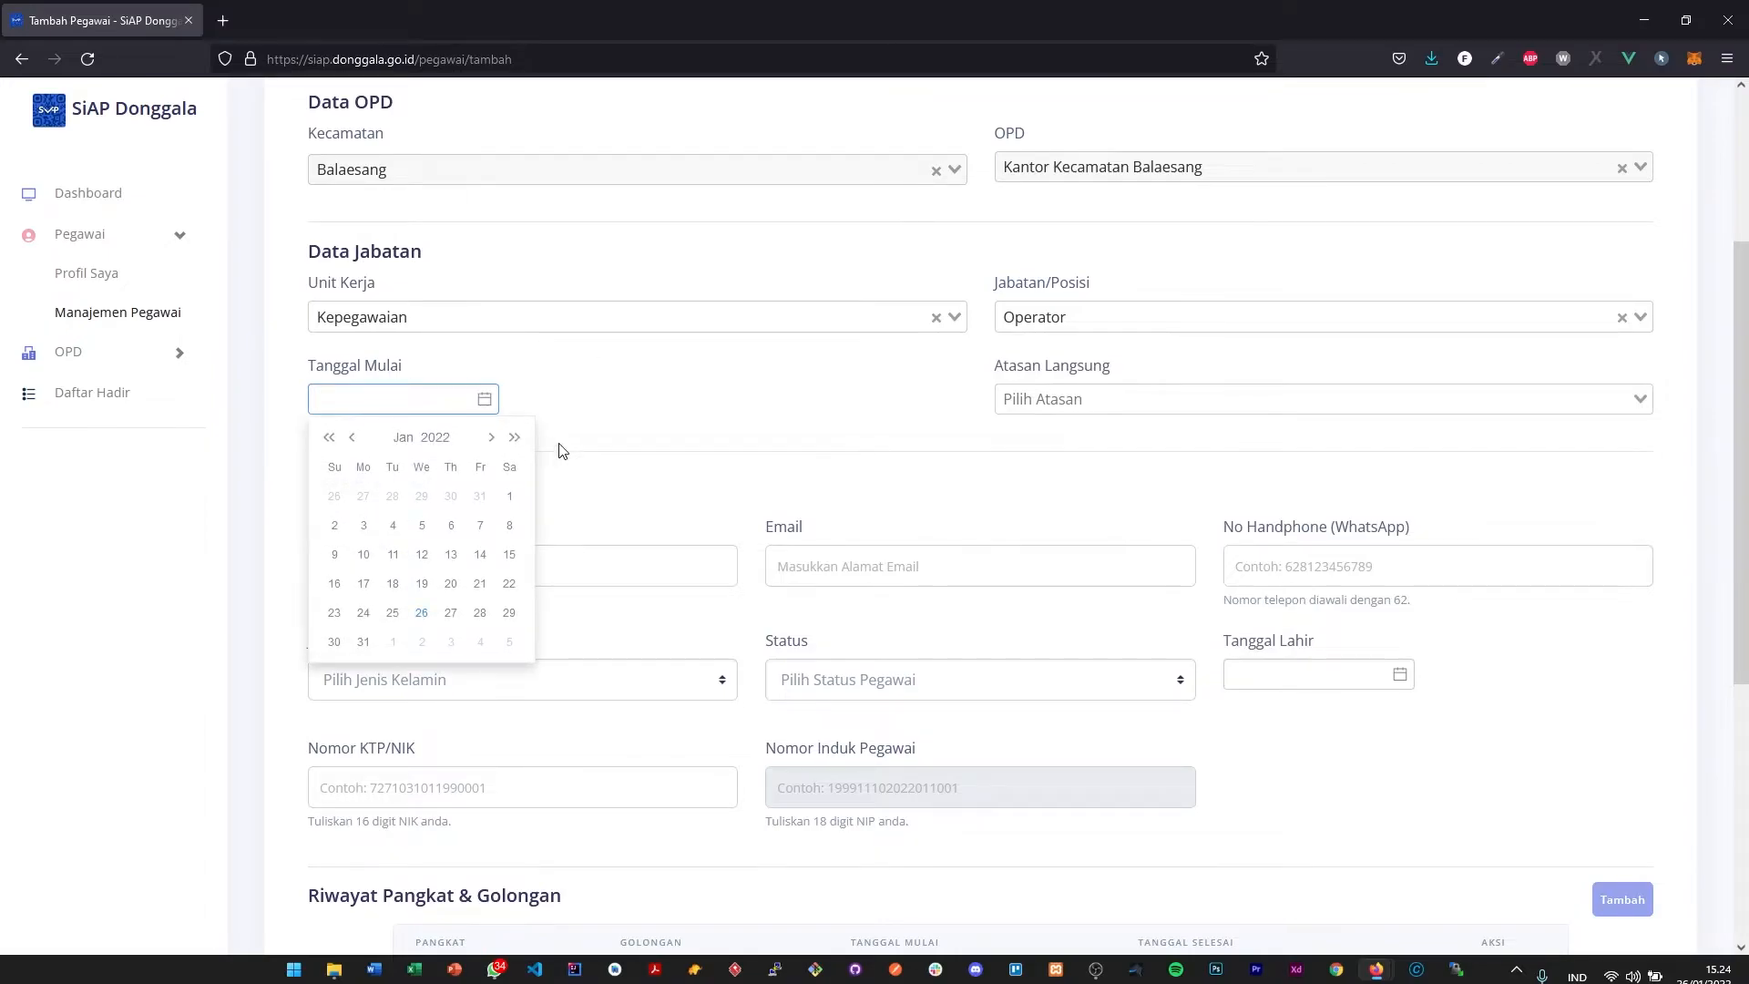
pyautogui.click(510, 498)
pyautogui.click(1083, 401)
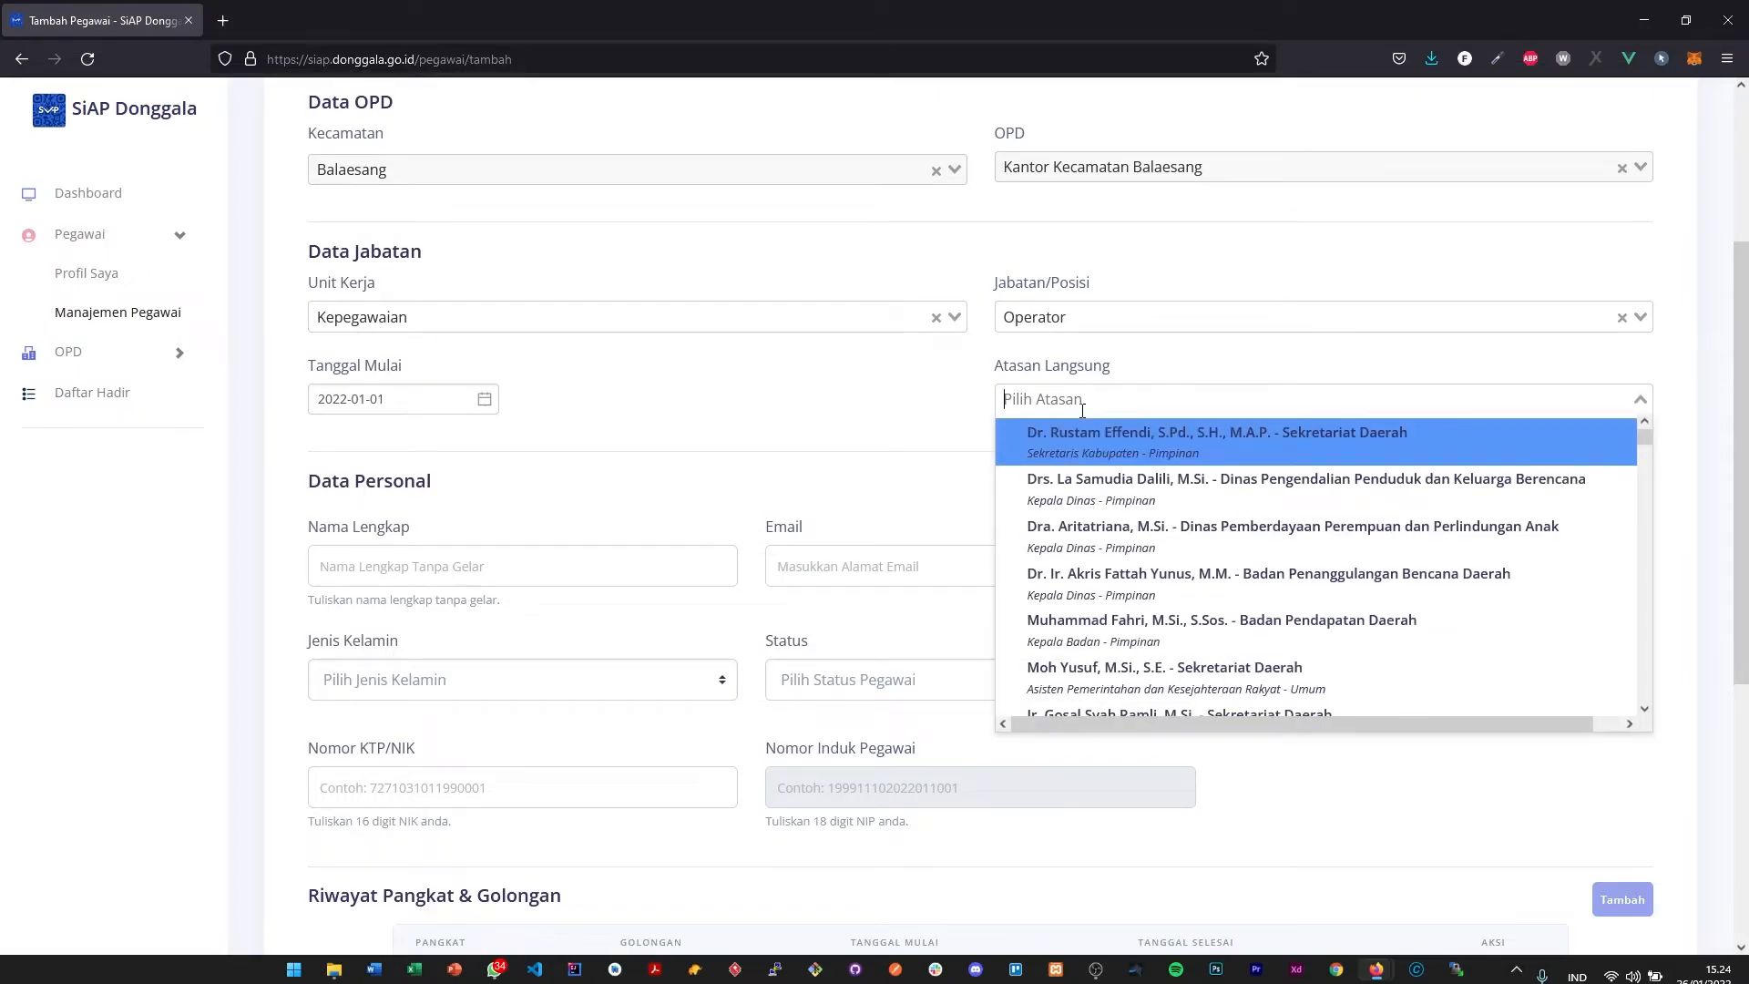
pyautogui.write('Ba')
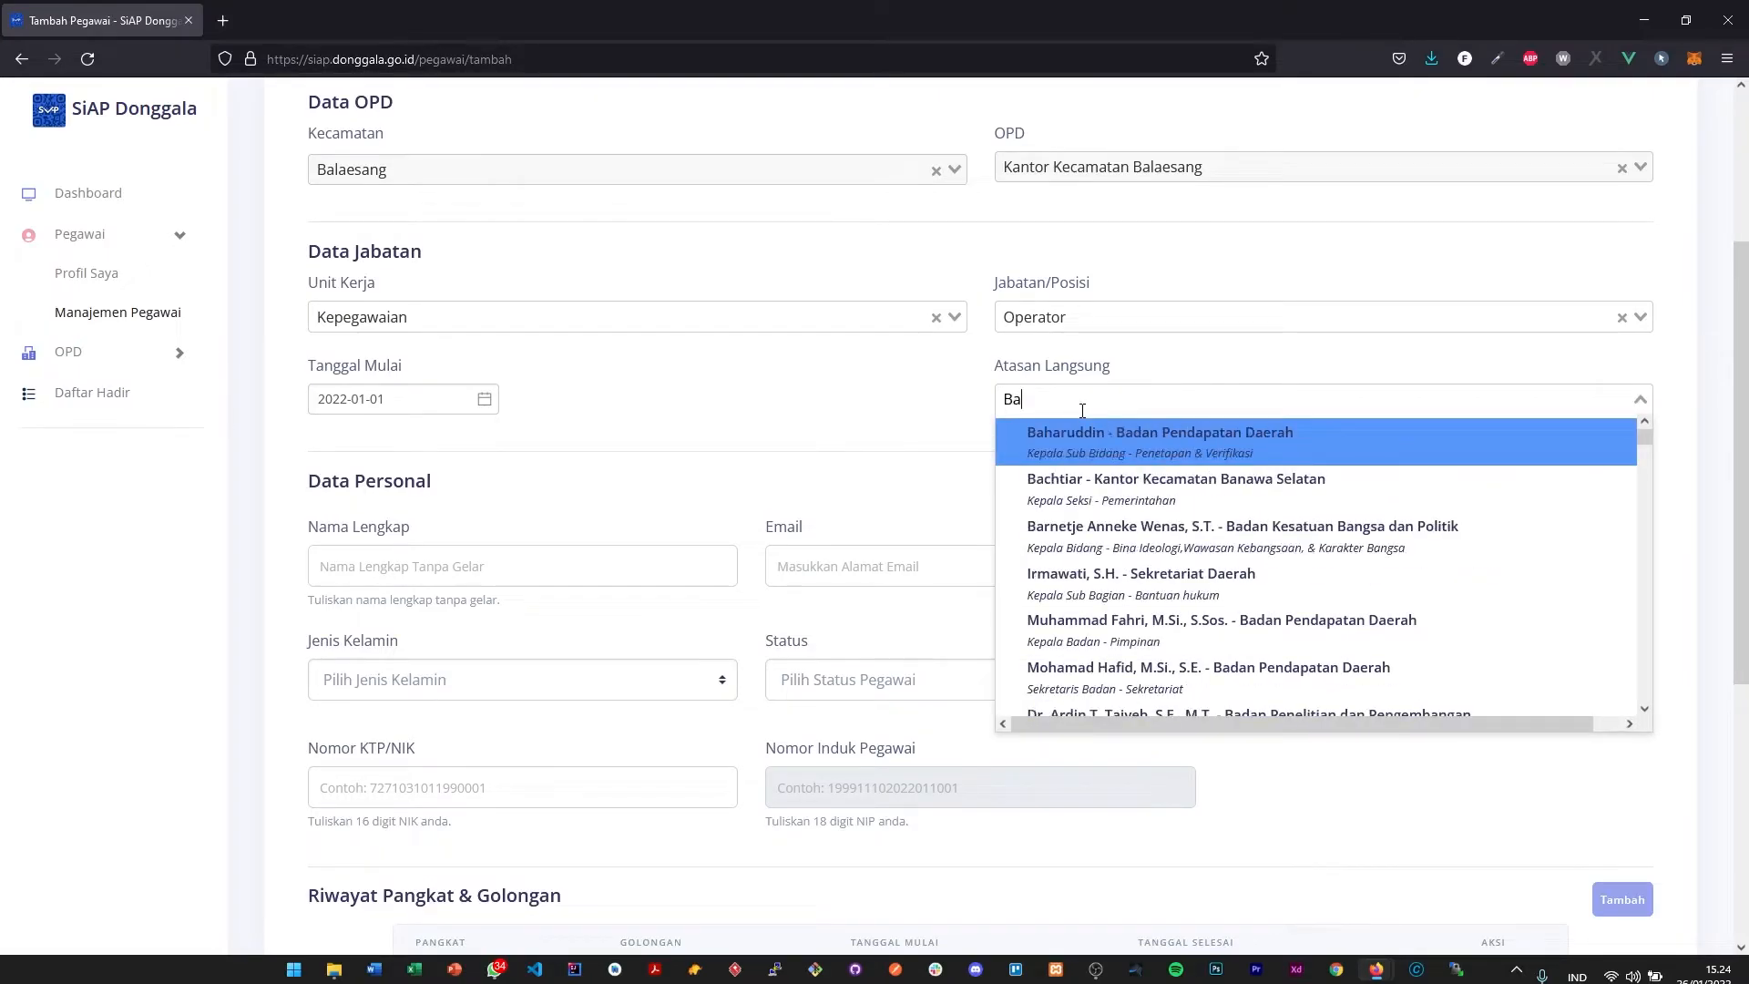
pyautogui.write('laesang')
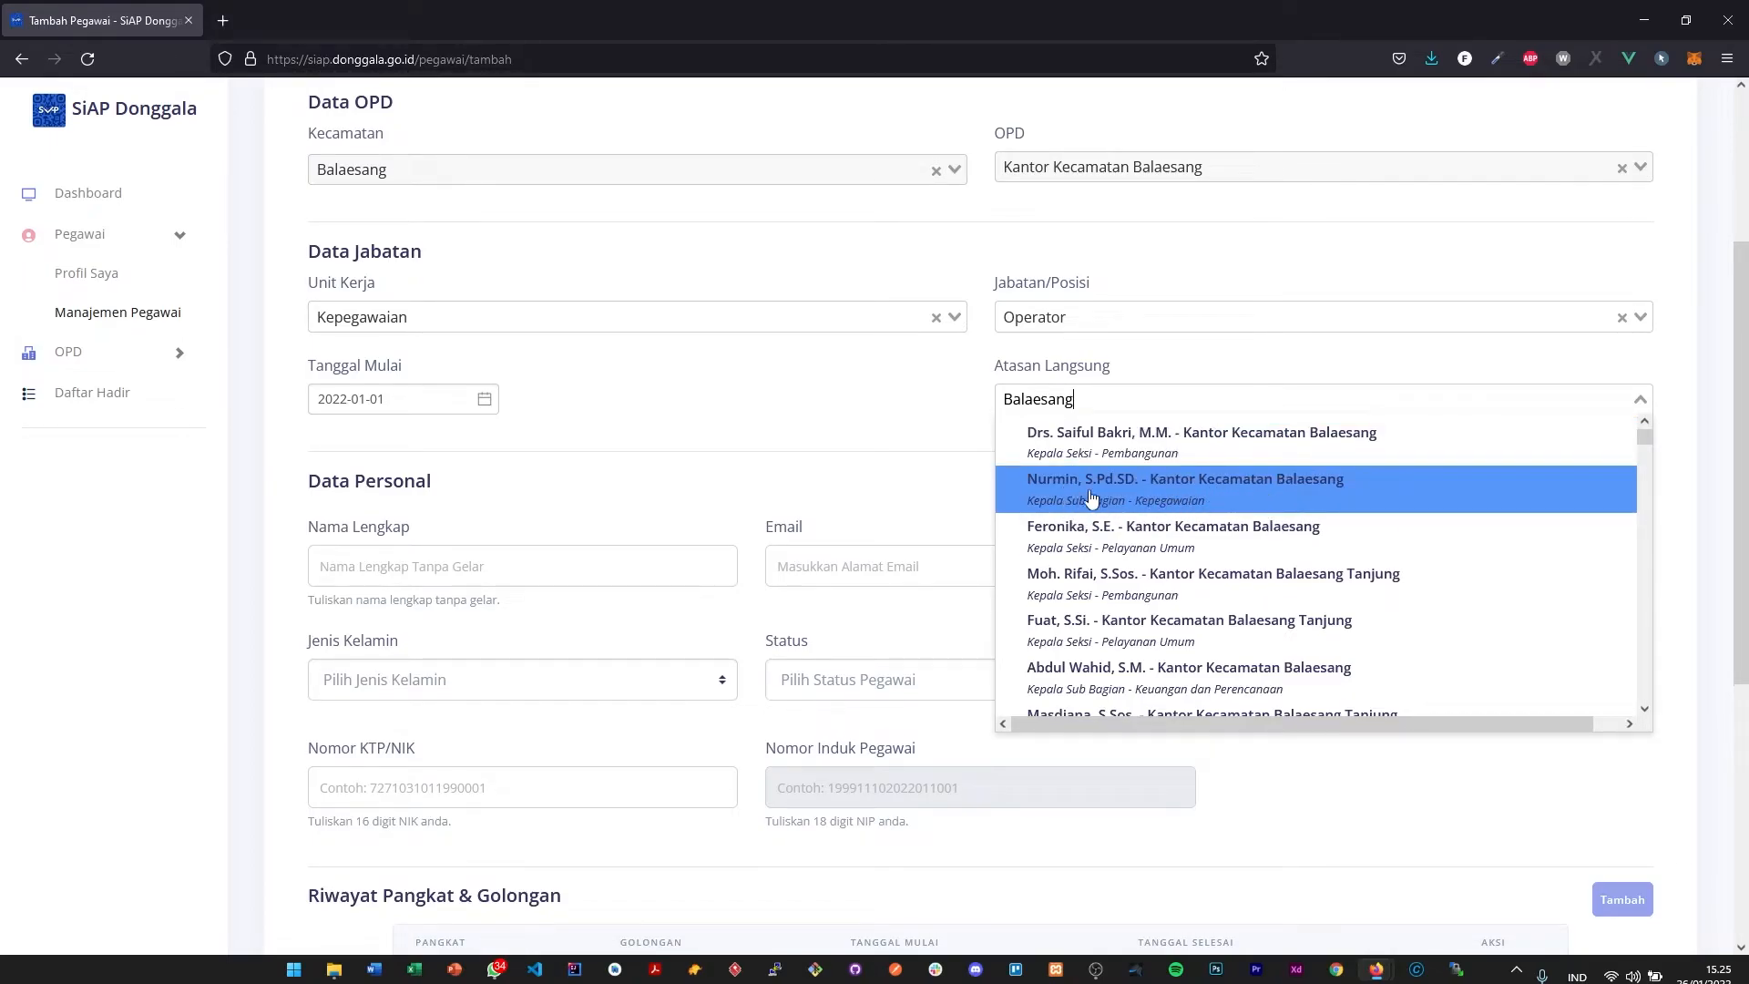
pyautogui.click(1100, 499)
# - Go through the Nama Lengkap, Email and No Handphone (WhatsApp) fields of the Data Personal section
pyautogui.click(608, 569)
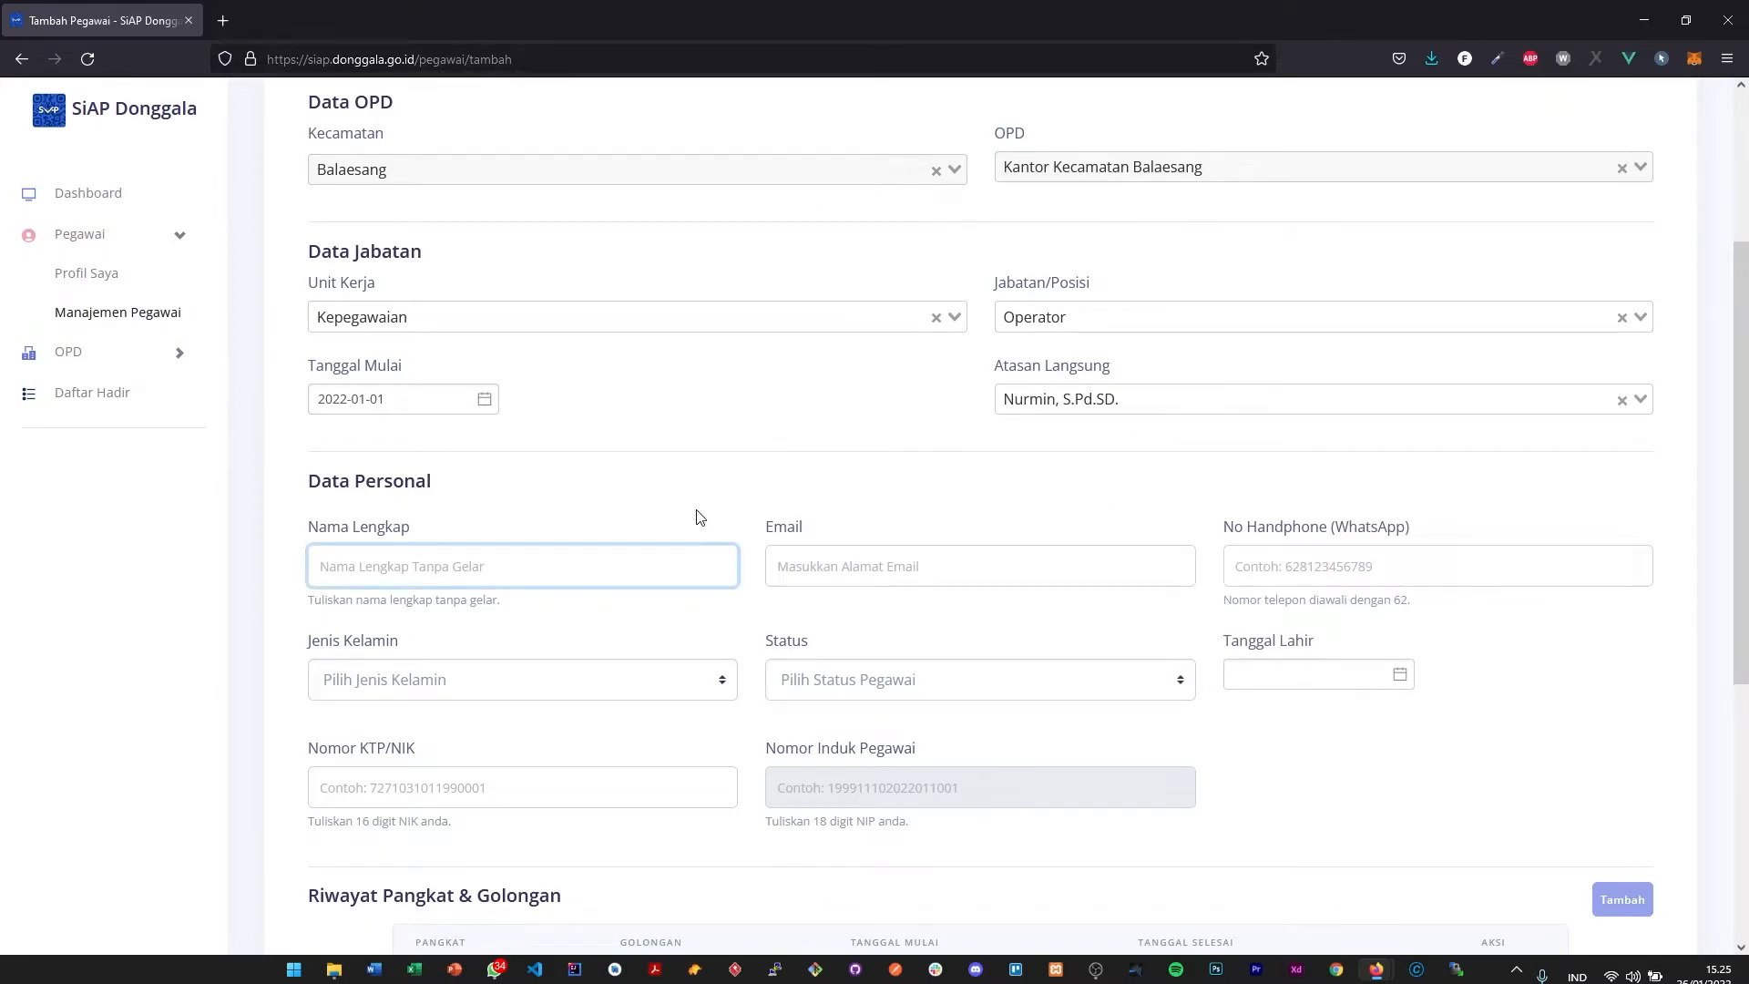
pyautogui.scroll(-2, 702, 519)
pyautogui.click(502, 379)
pyautogui.click(890, 375)
pyautogui.click(1369, 384)
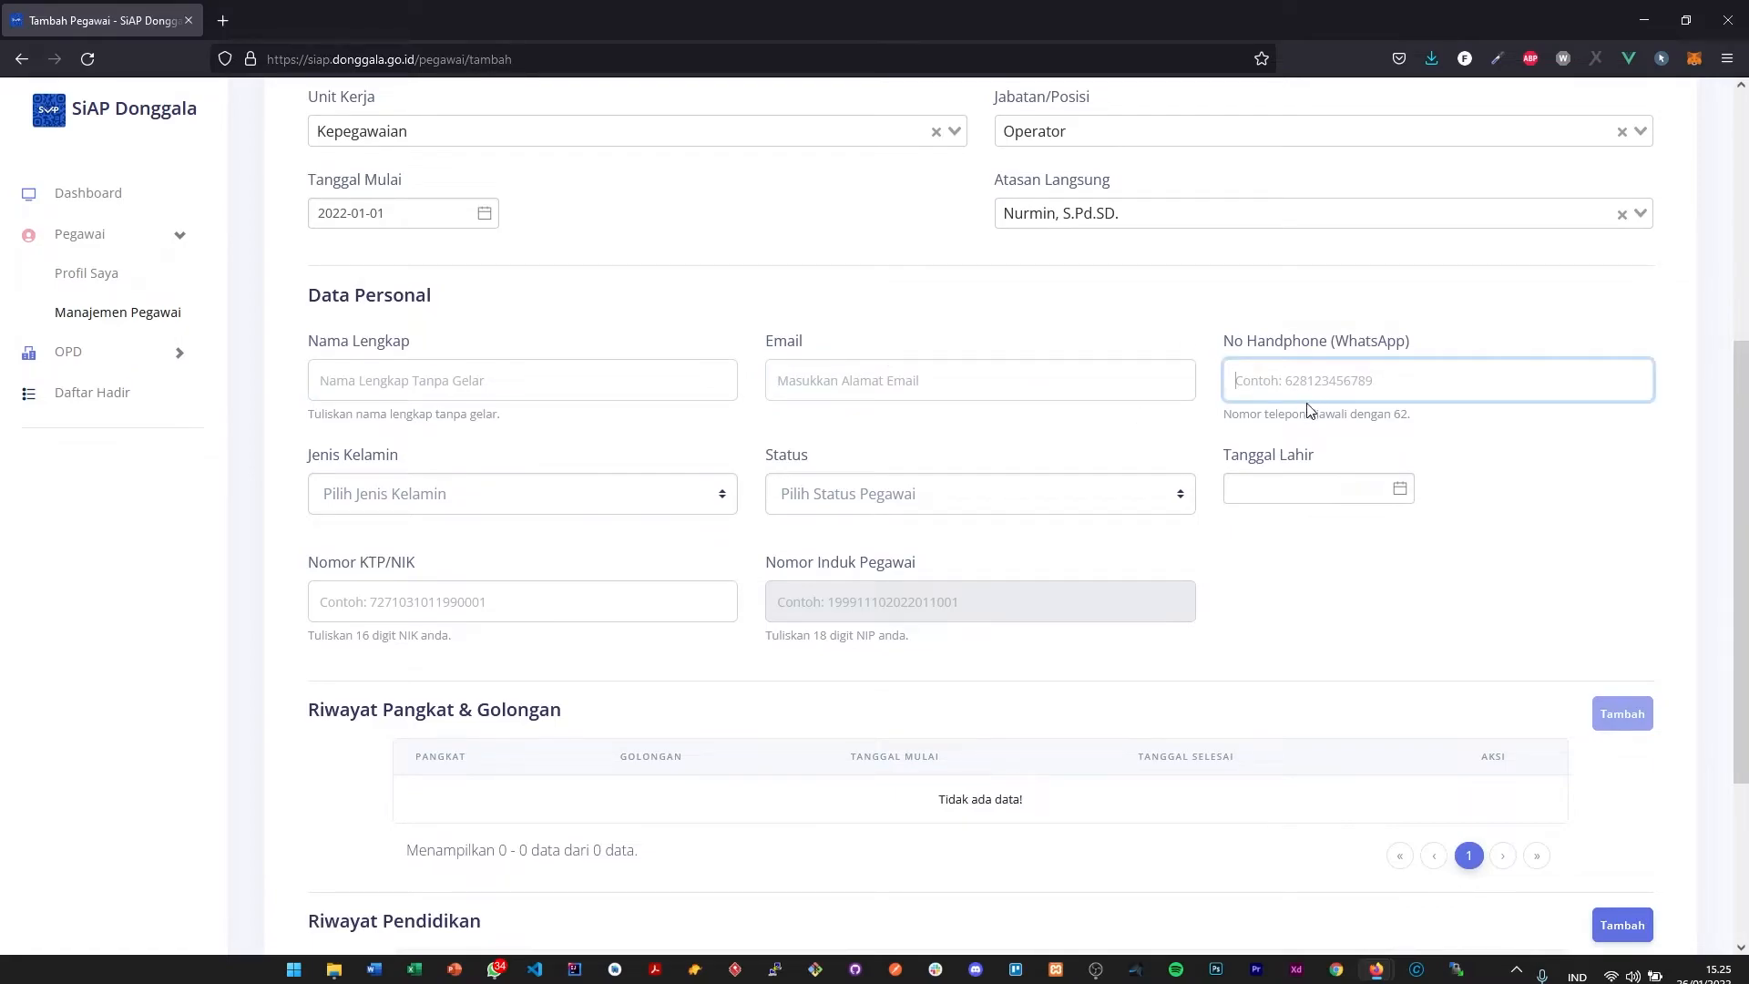
# - Try the prefix 62 in the No Handphone (WhatsApp) field and clear it again
pyautogui.click(1326, 386)
pyautogui.moveTo(1338, 342); pyautogui.dragTo(1417, 331)
pyautogui.click(1335, 392)
pyautogui.write('62')
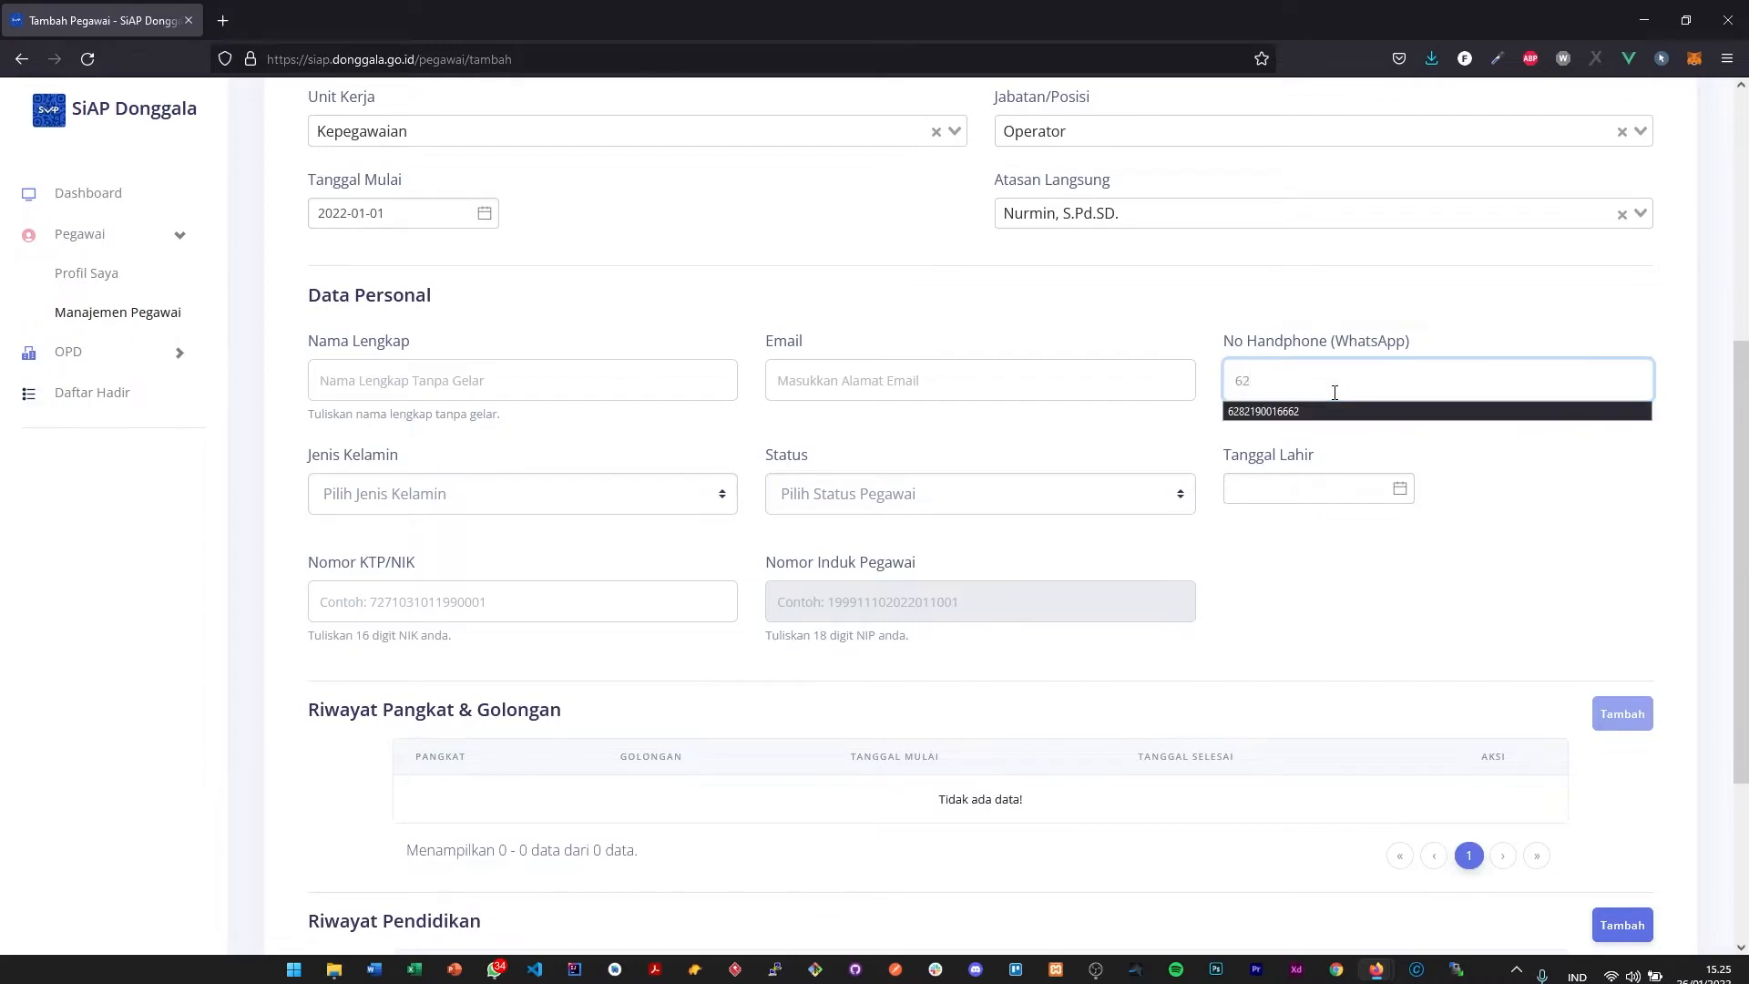
pyautogui.press('BackSpace')
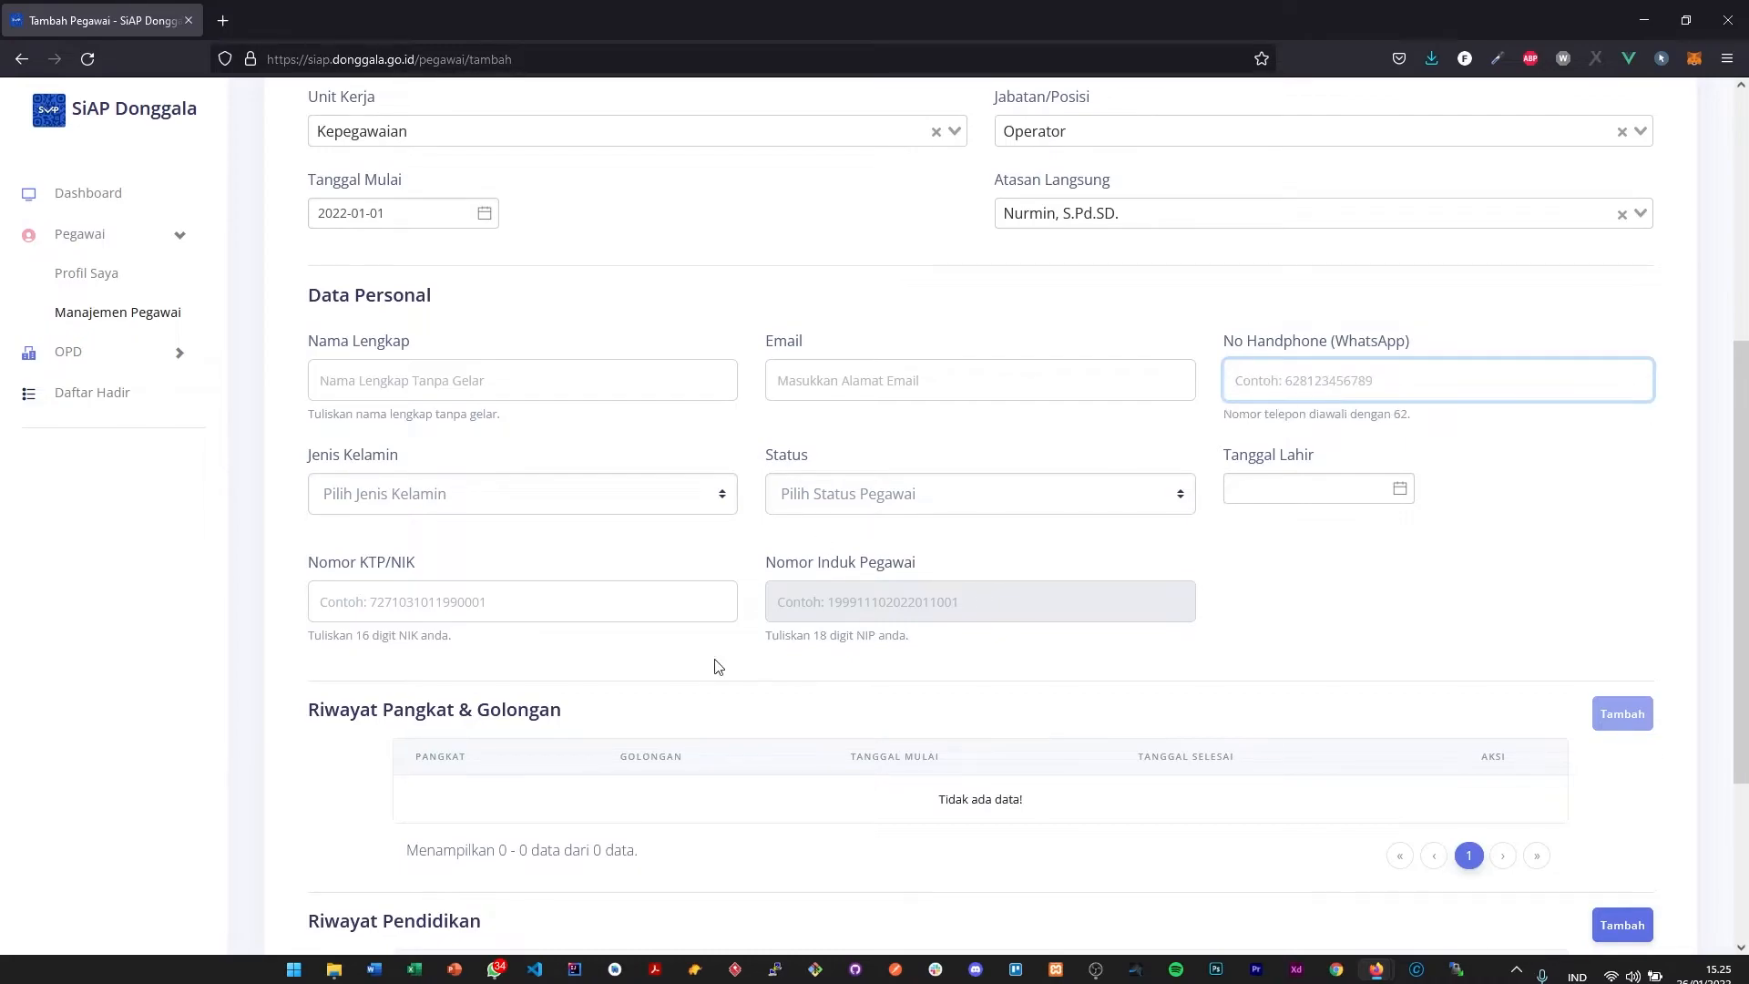
# - Check the Jenis Kelamin options and set the employee's Status to Pegawai Negeri Sipil
pyautogui.click(537, 493)
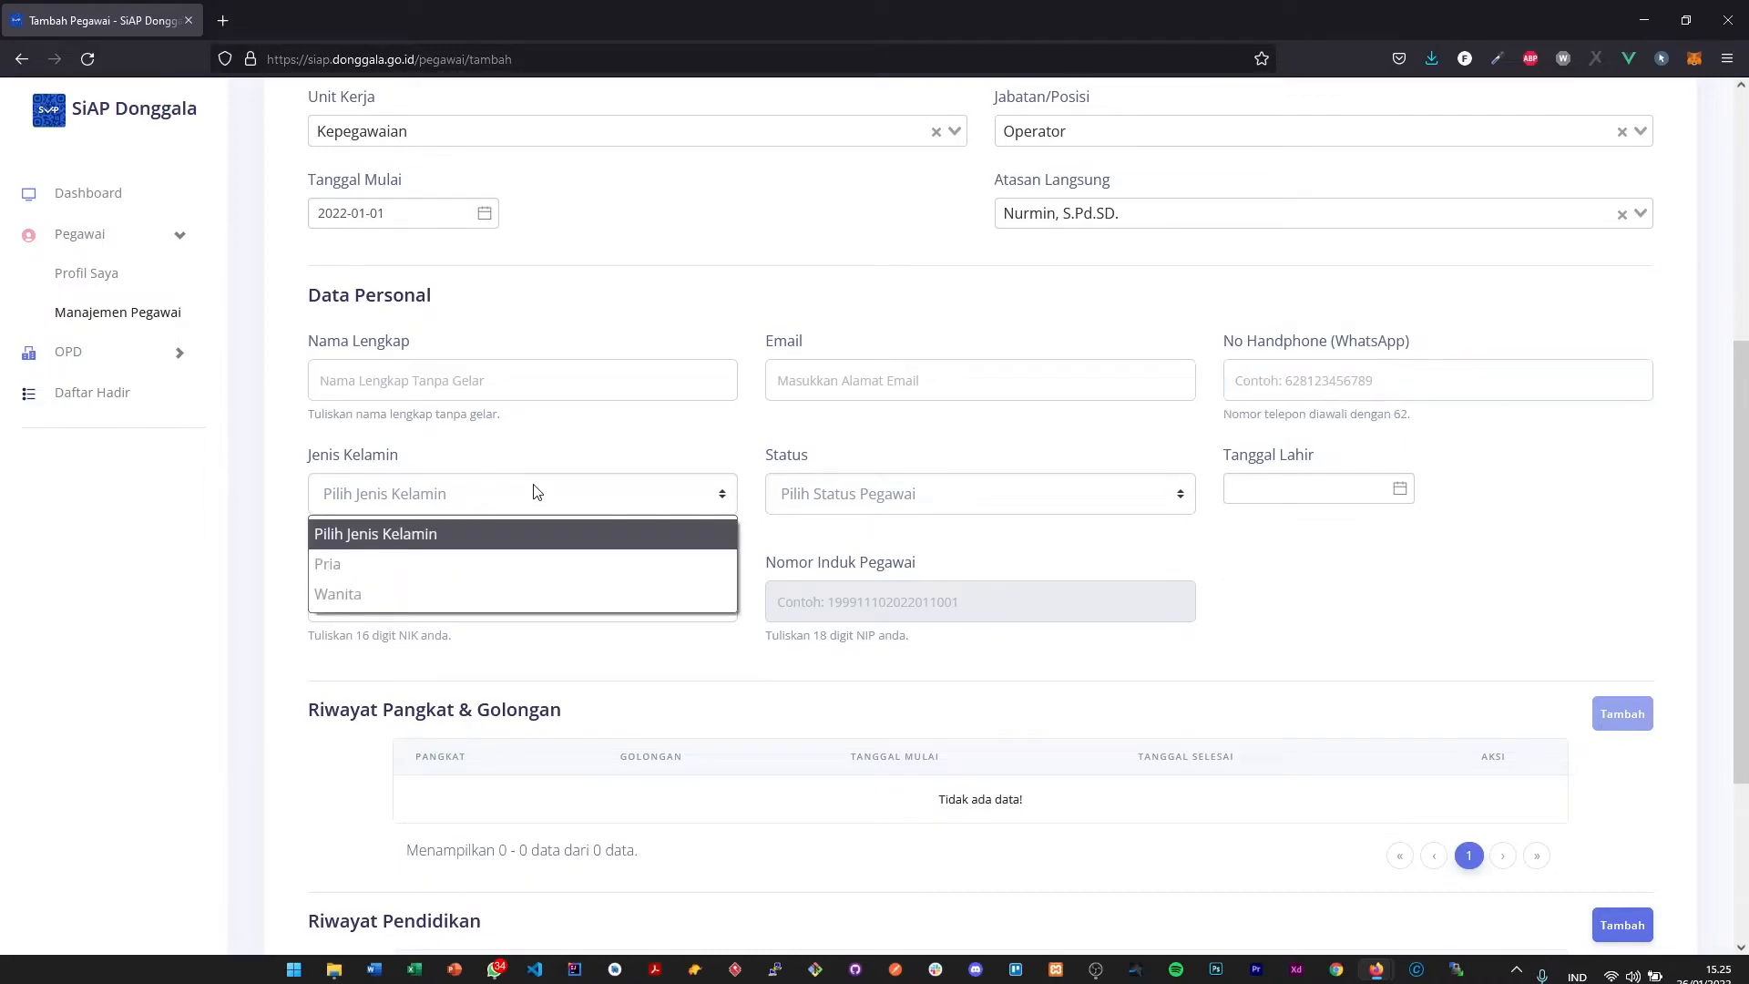
pyautogui.click(834, 507)
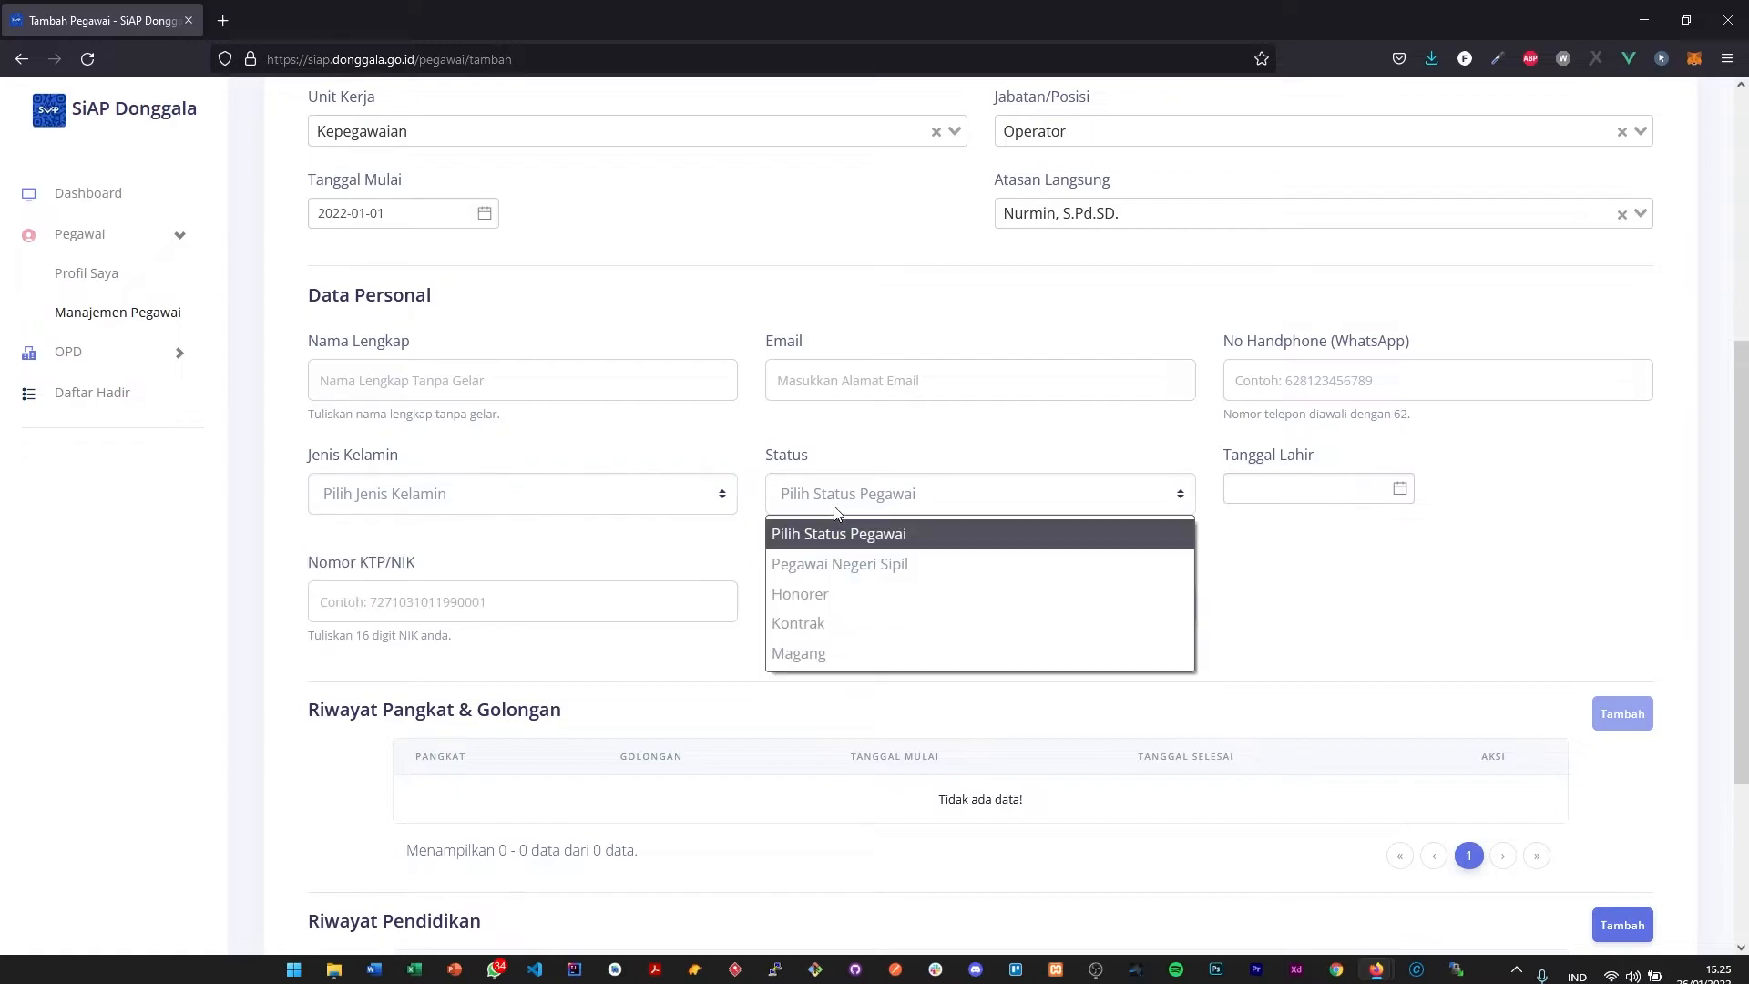
pyautogui.click(922, 483)
pyautogui.click(968, 507)
pyautogui.click(937, 569)
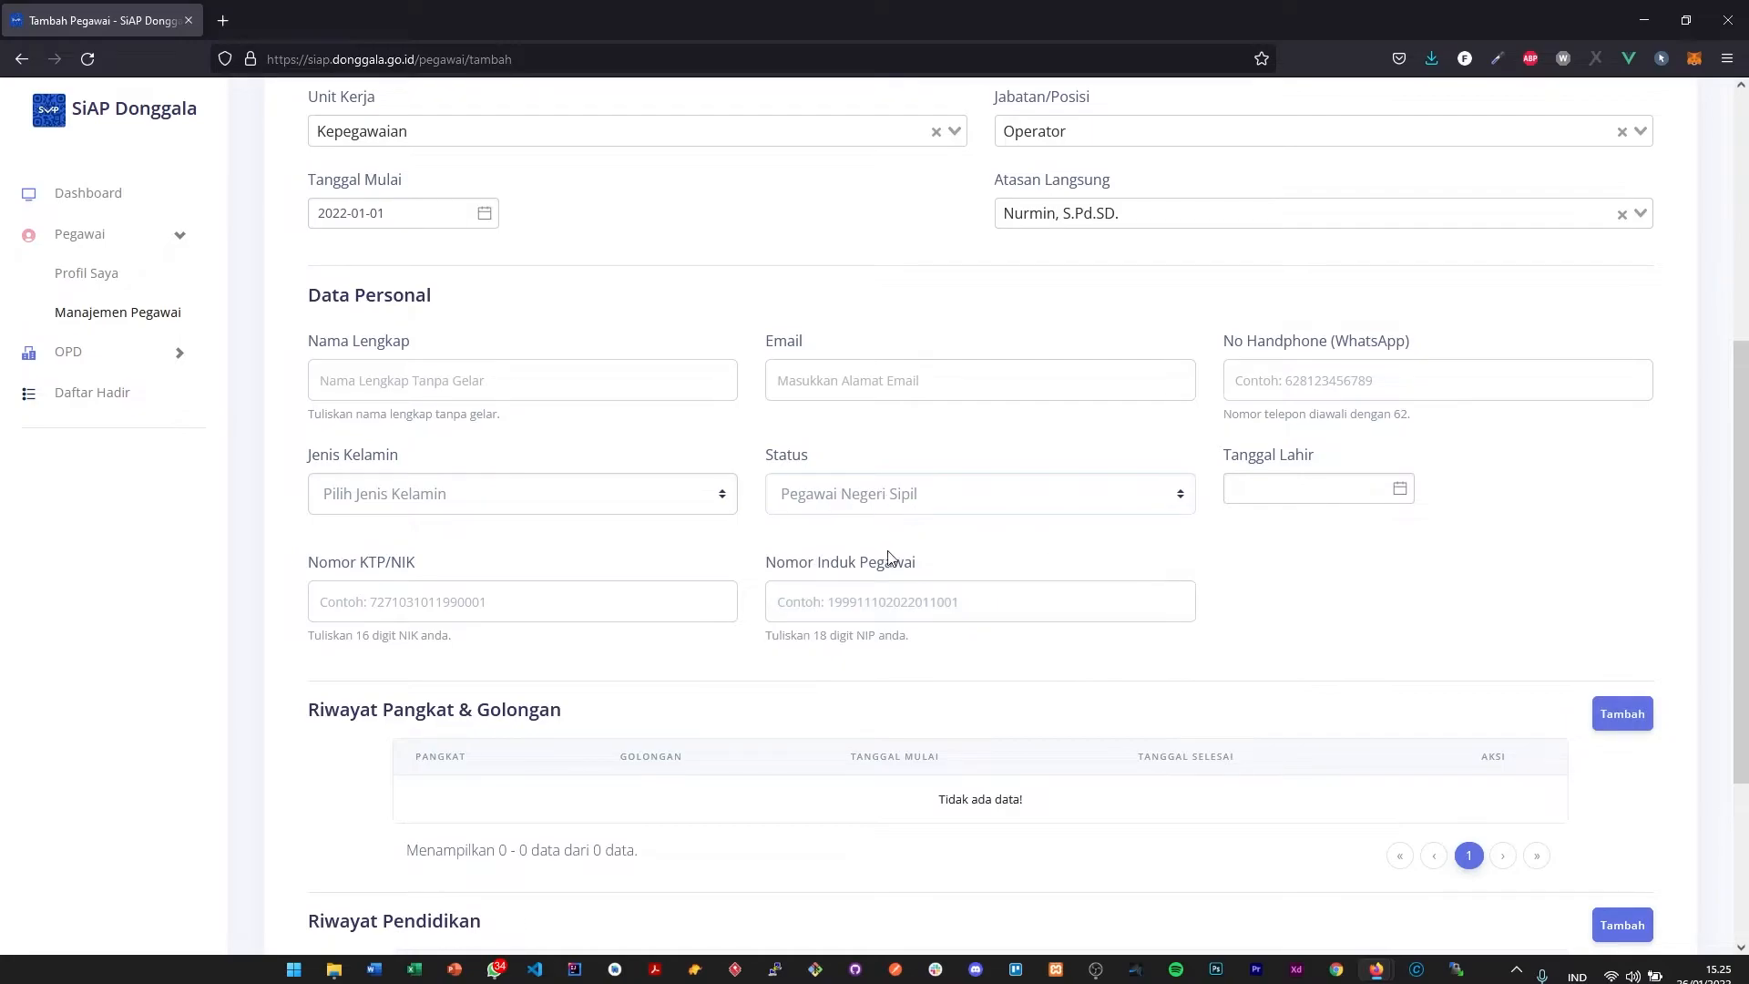
# - Reset Status to Pilih Status Pegawai and back to Pegawai Negeri Sipil, checking the Nomor Induk Pegawai field and the Riwayat Pangkat & Golongan dialog
pyautogui.click(945, 613)
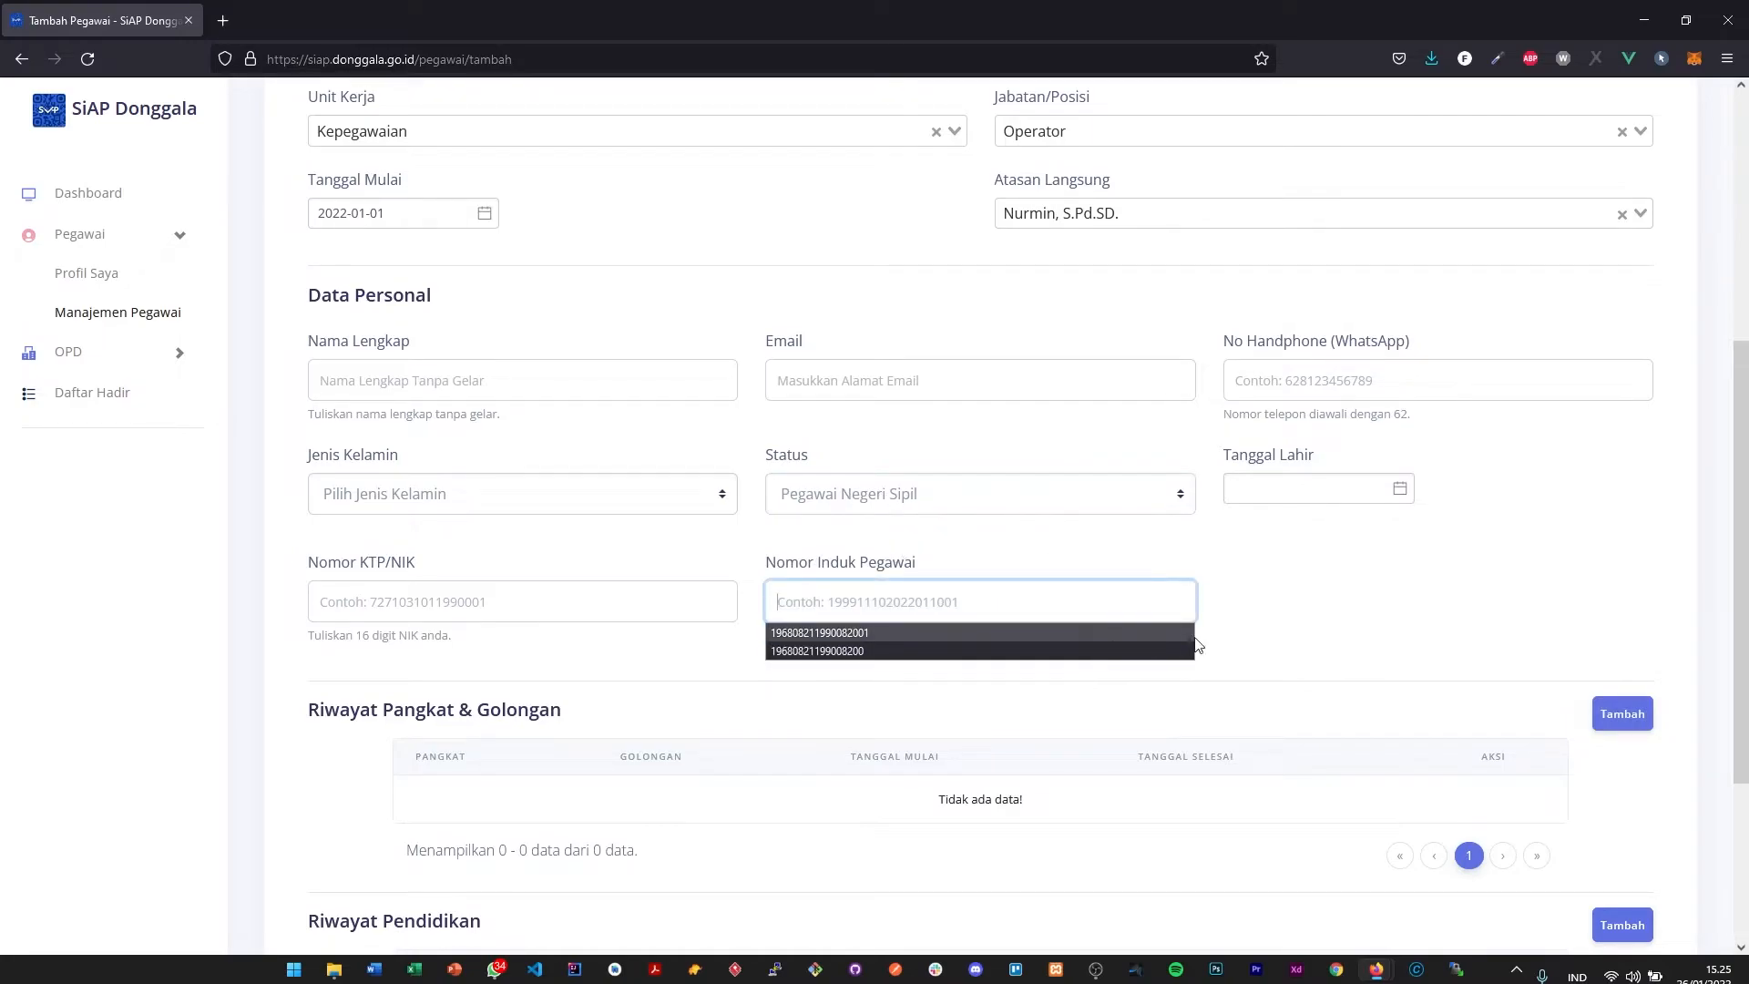
pyautogui.click(964, 500)
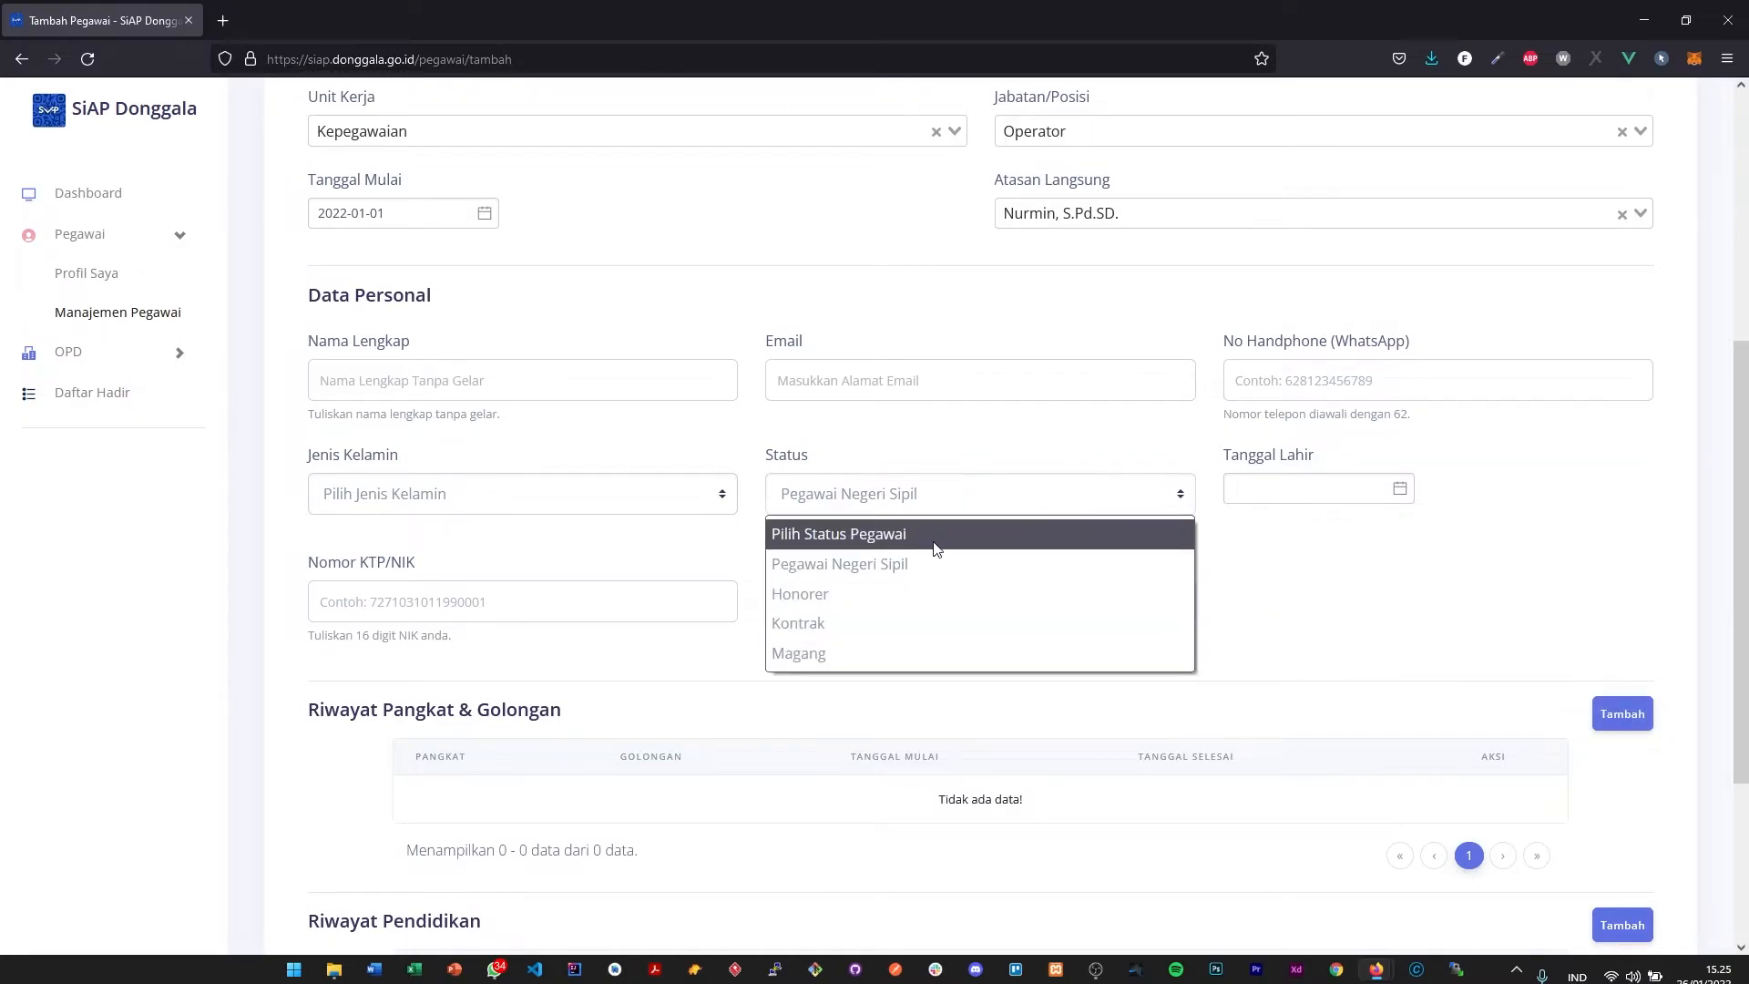
pyautogui.click(911, 532)
pyautogui.click(936, 503)
pyautogui.click(915, 563)
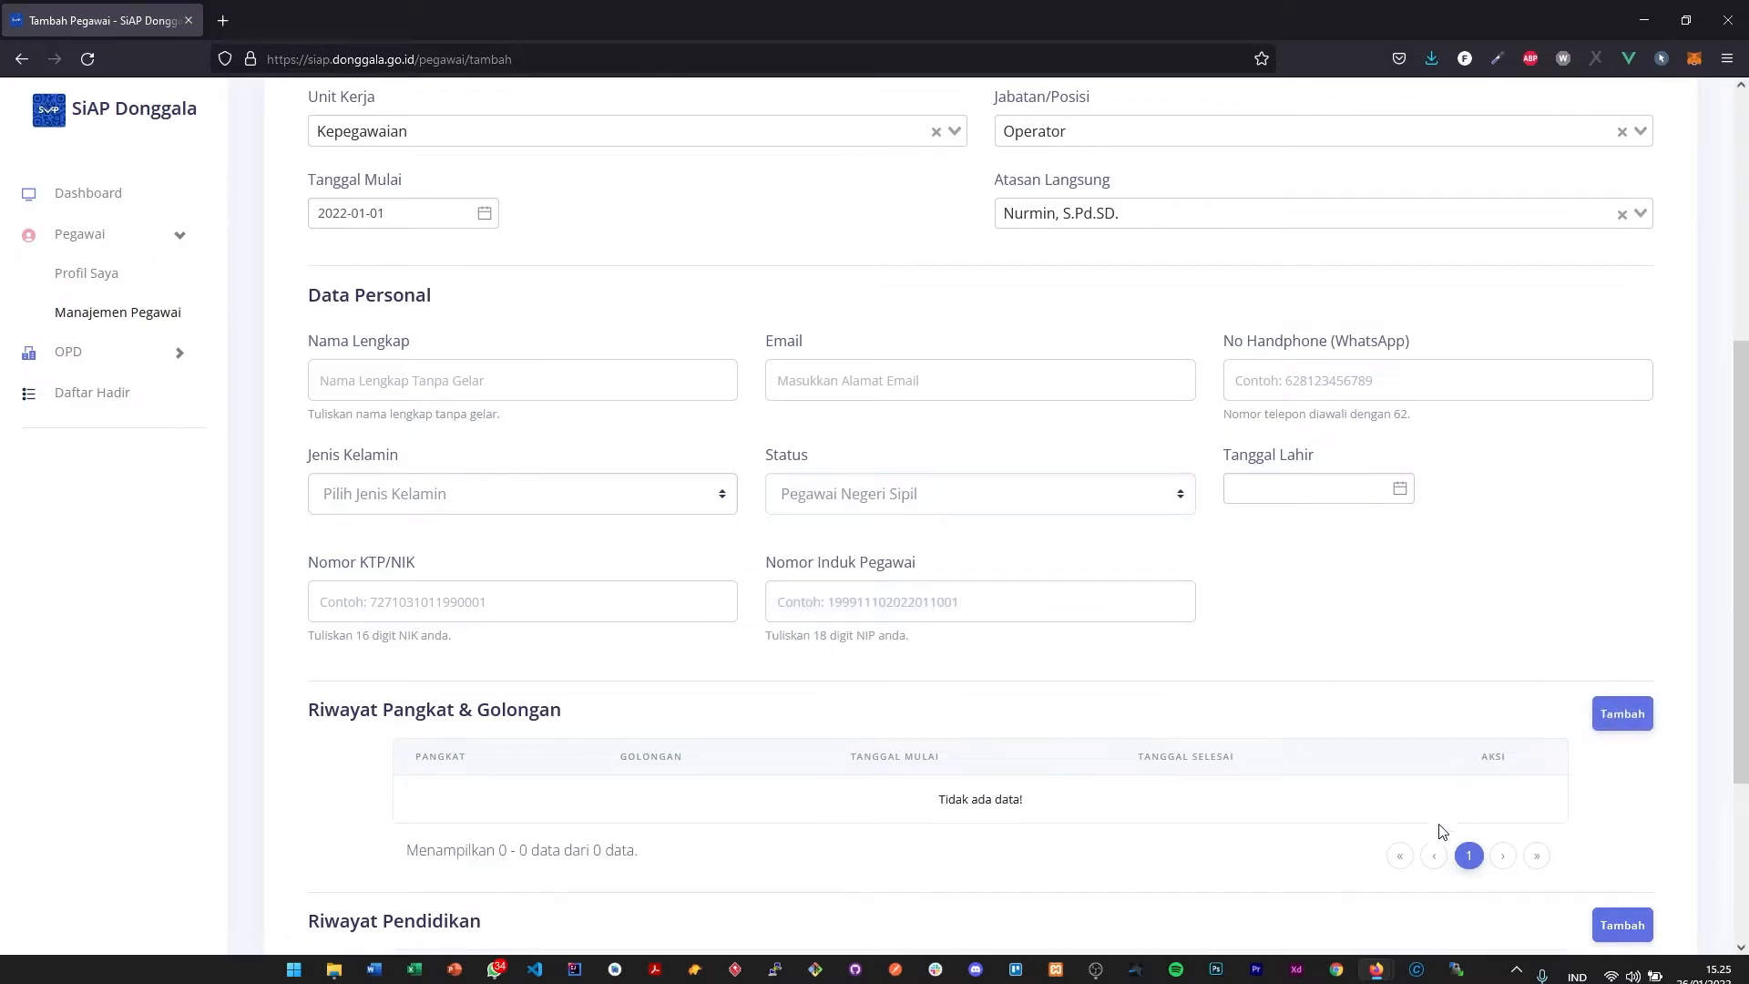
pyautogui.click(1648, 721)
pyautogui.click(1215, 288)
# - Examine the Nama Lengkap field, the Tanggal Lahir calendar and the Nomor KTP/NIK and Nomor Induk Pegawai fields without filling them in
pyautogui.click(705, 381)
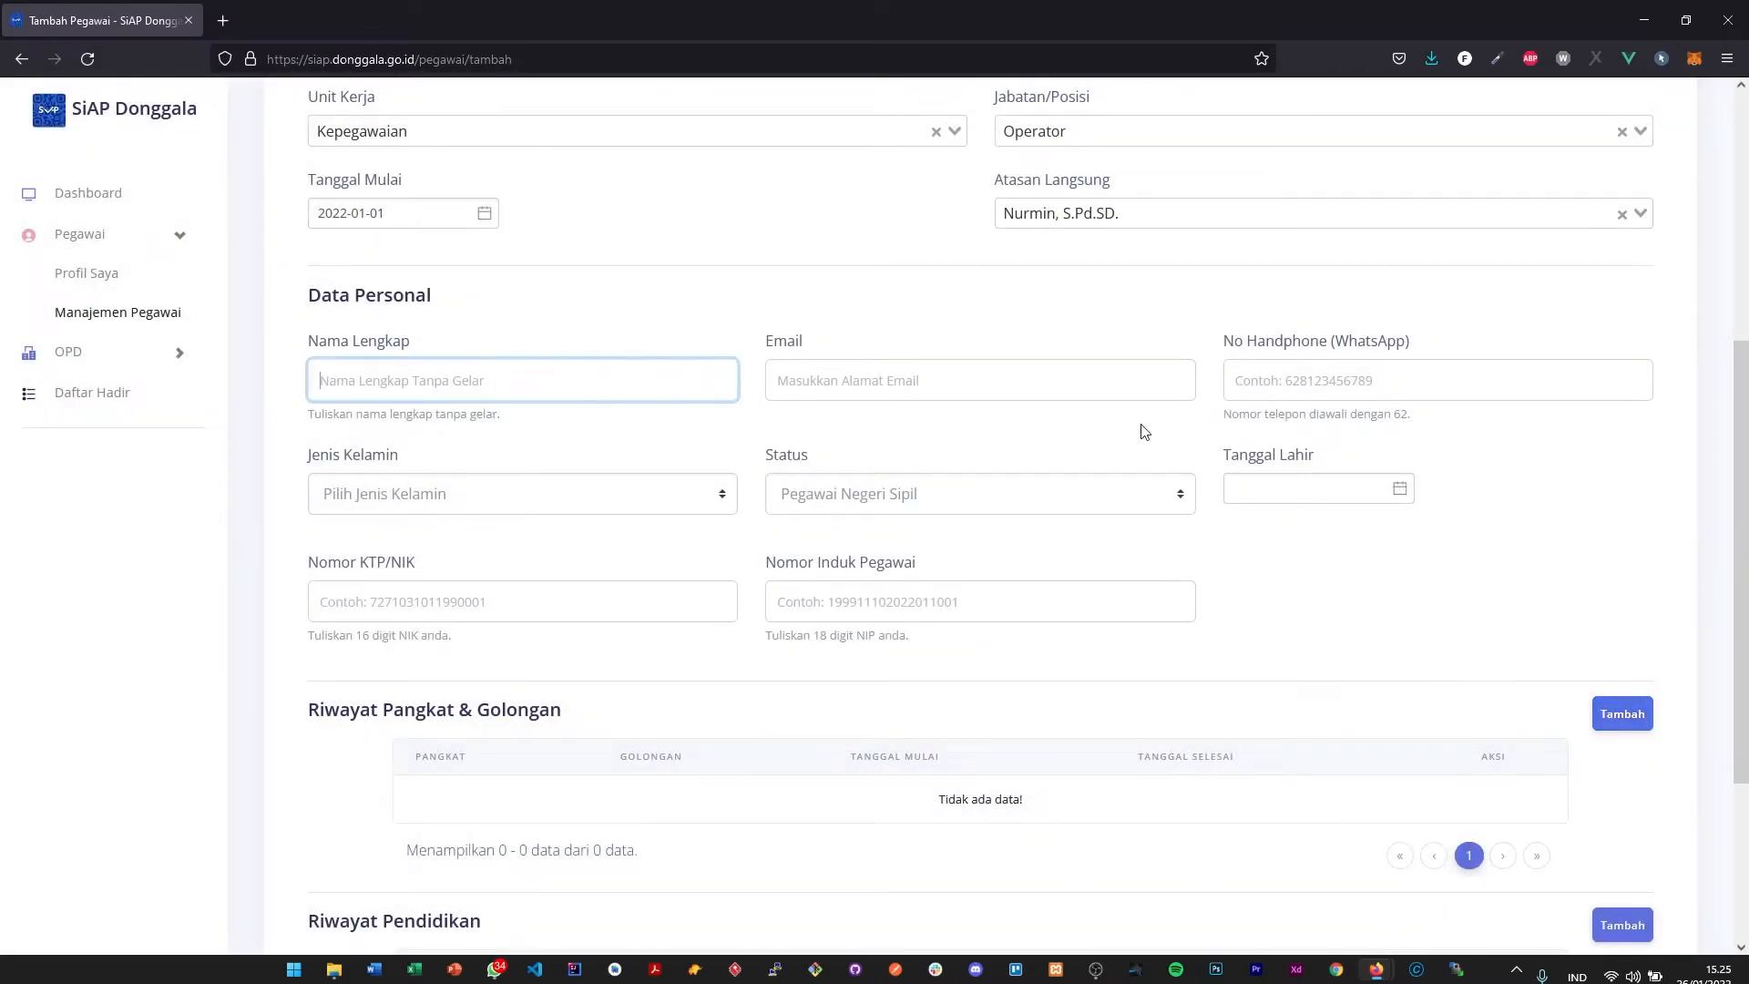
pyautogui.click(1253, 492)
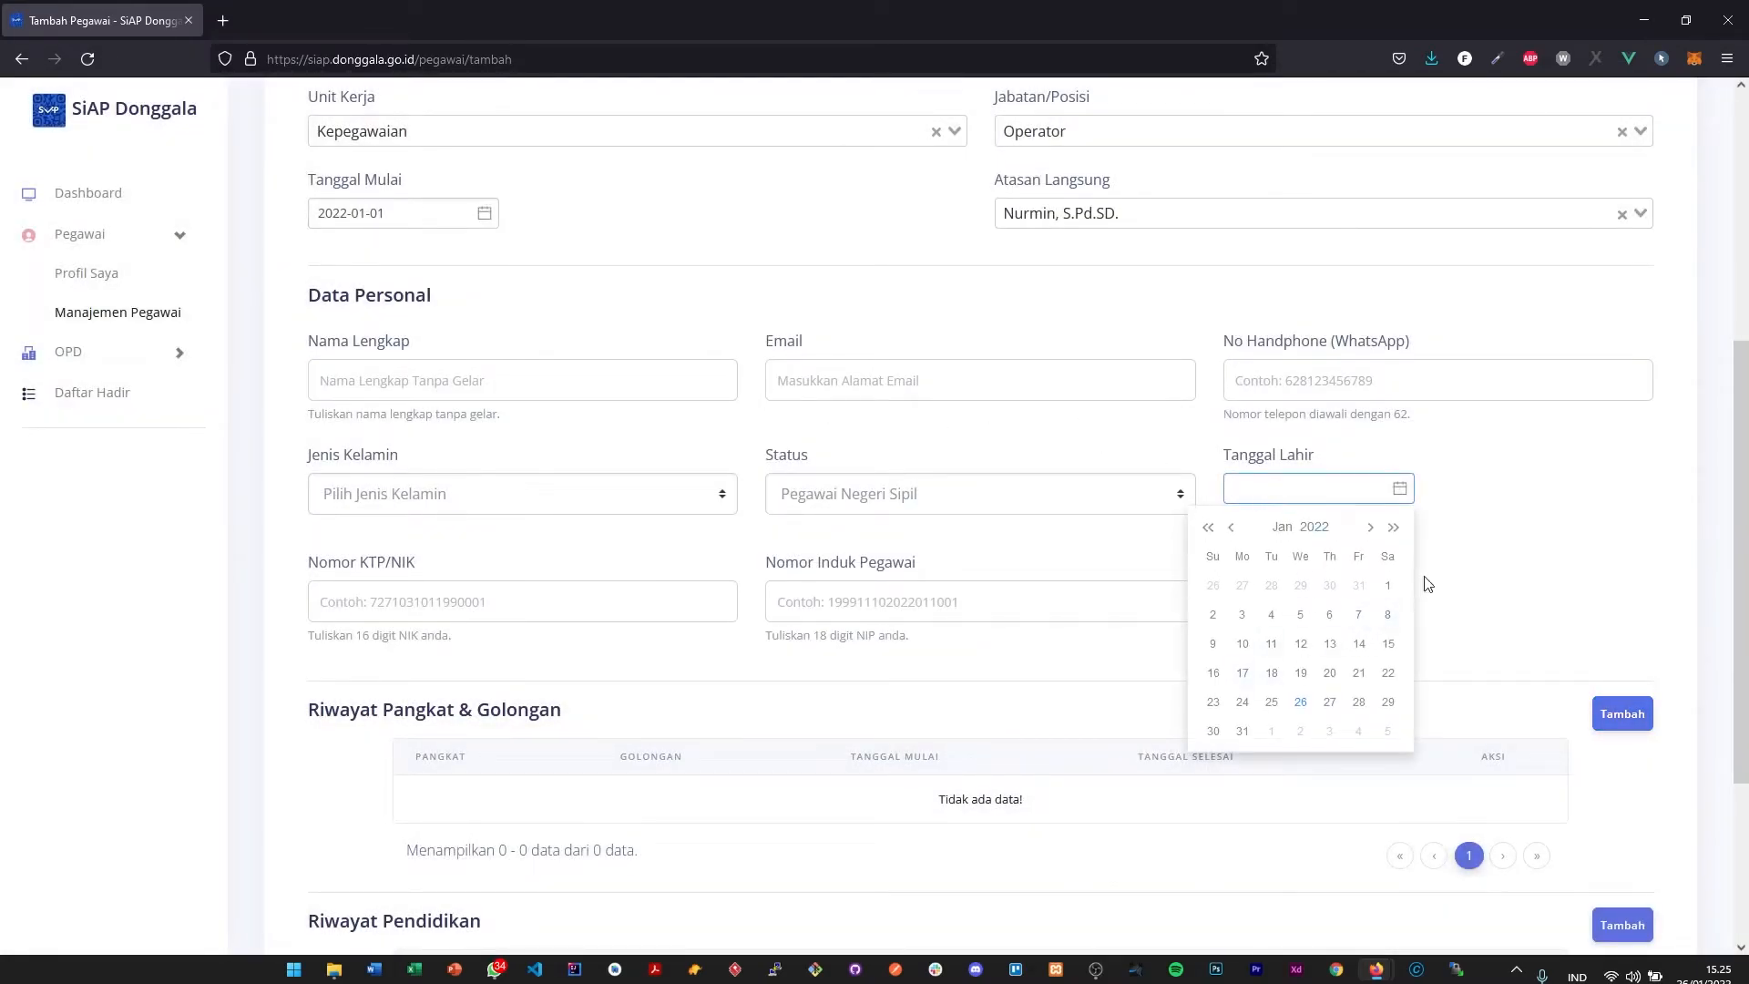
pyautogui.click(1323, 529)
pyautogui.click(1207, 533)
pyautogui.click(1207, 533)
pyautogui.click(1207, 533)
pyautogui.click(1498, 554)
pyautogui.click(455, 582)
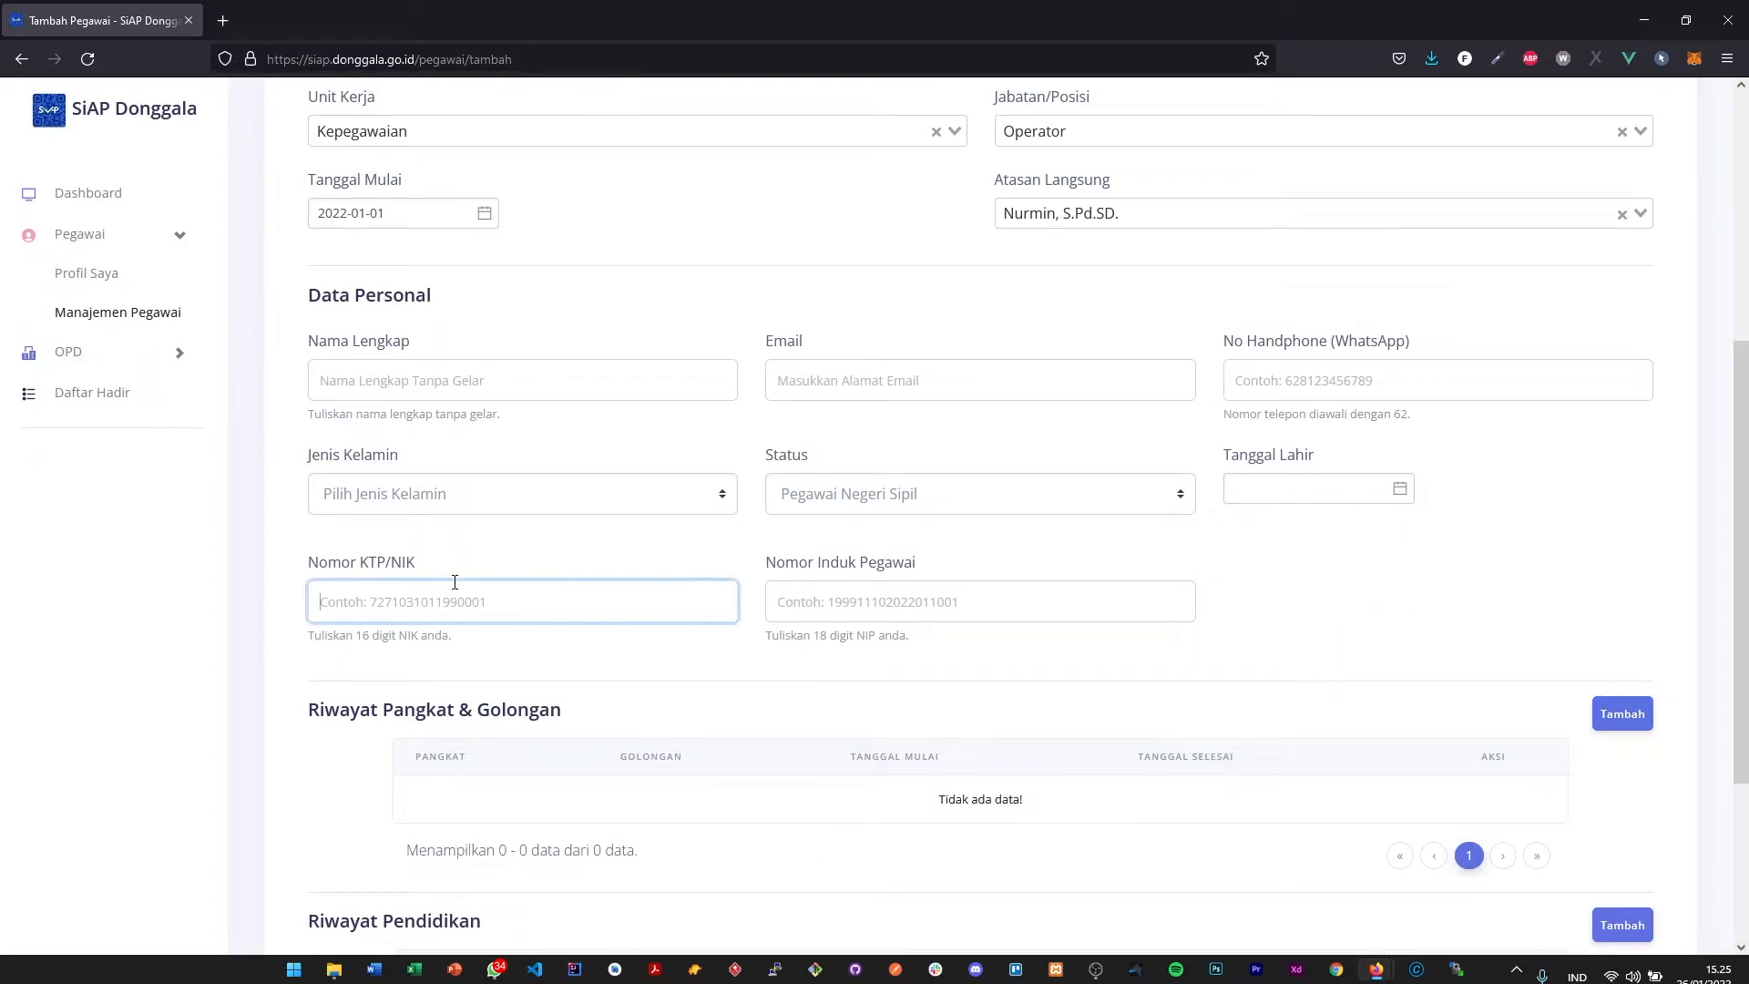
pyautogui.click(952, 615)
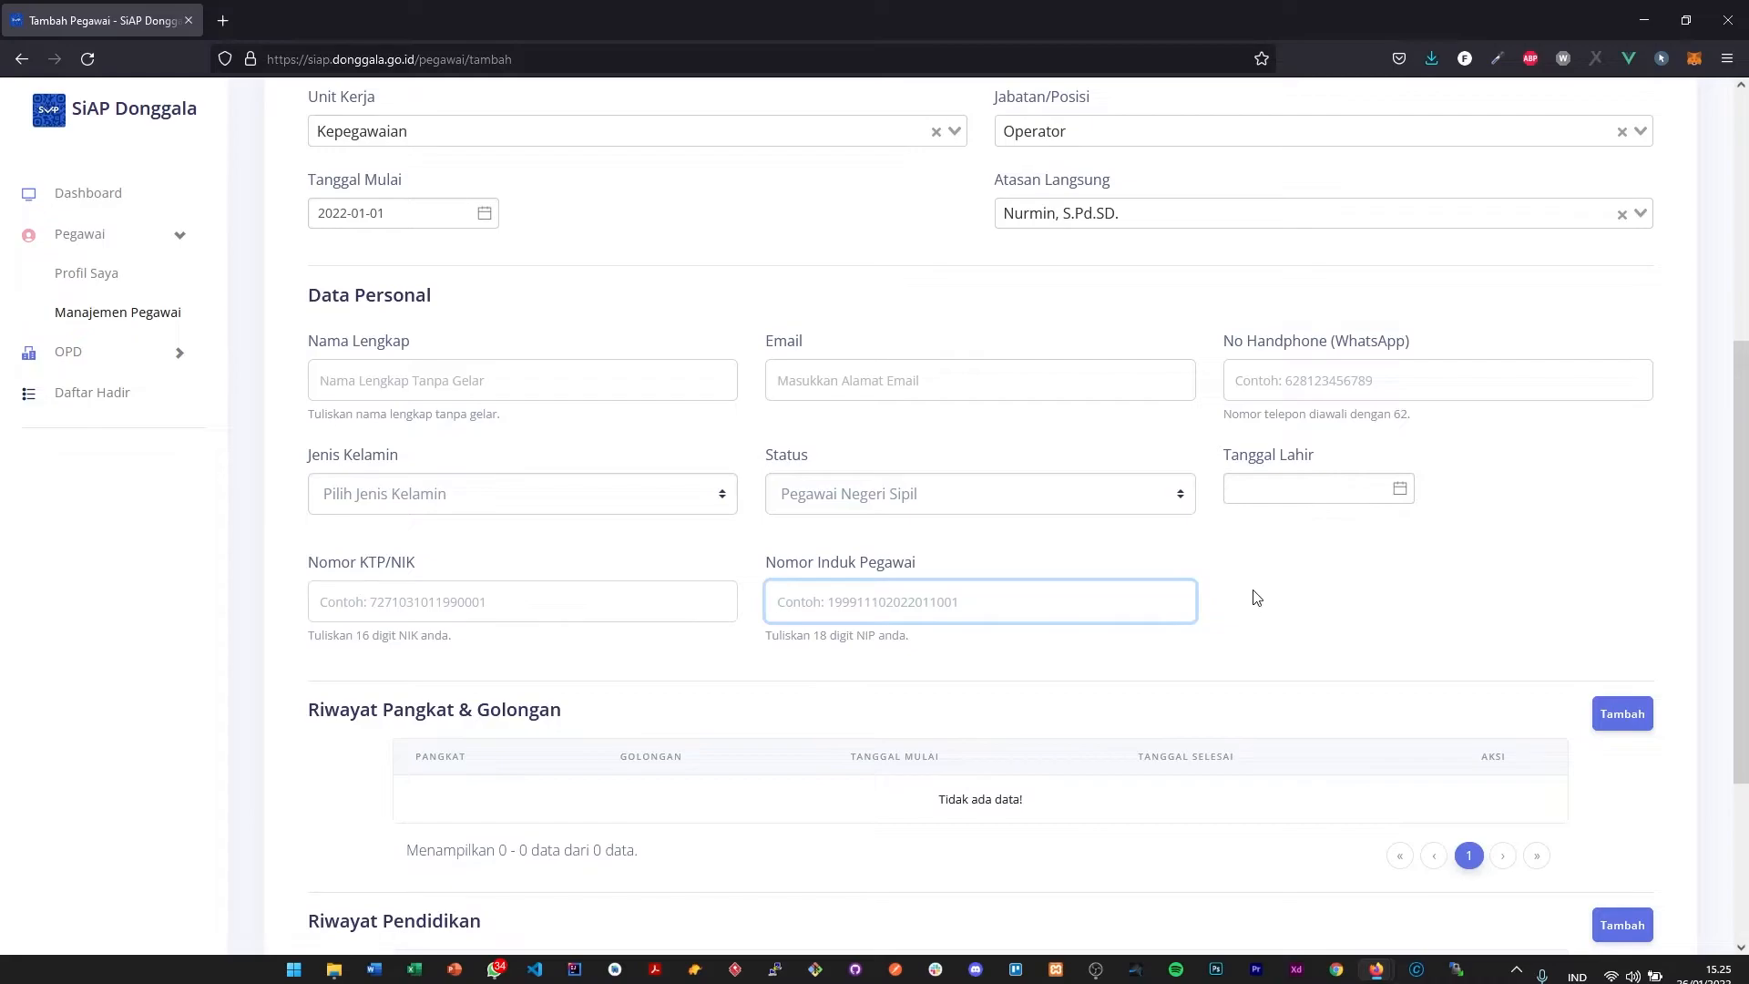
pyautogui.scroll(-2, 1206, 555)
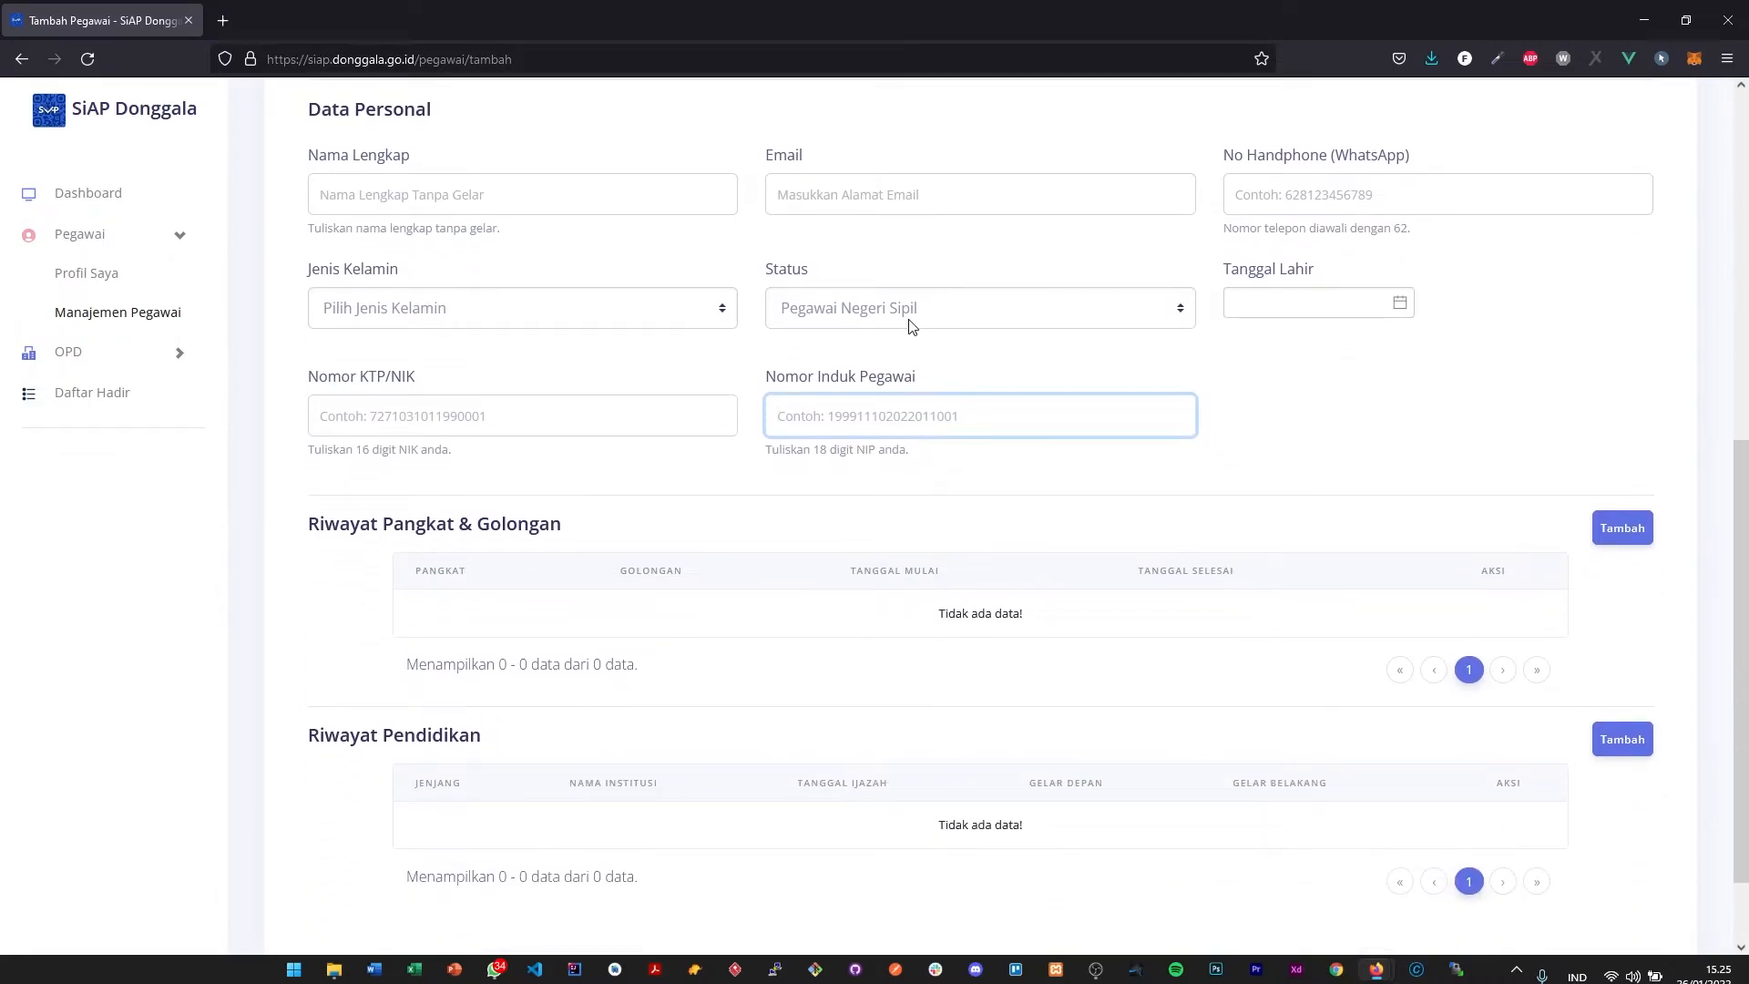
pyautogui.click(888, 427)
pyautogui.click(912, 429)
# - Open a new Riwayat Pangkat & Golongan entry and look through its rank options, start and end dates and Catatan field
pyautogui.click(1624, 532)
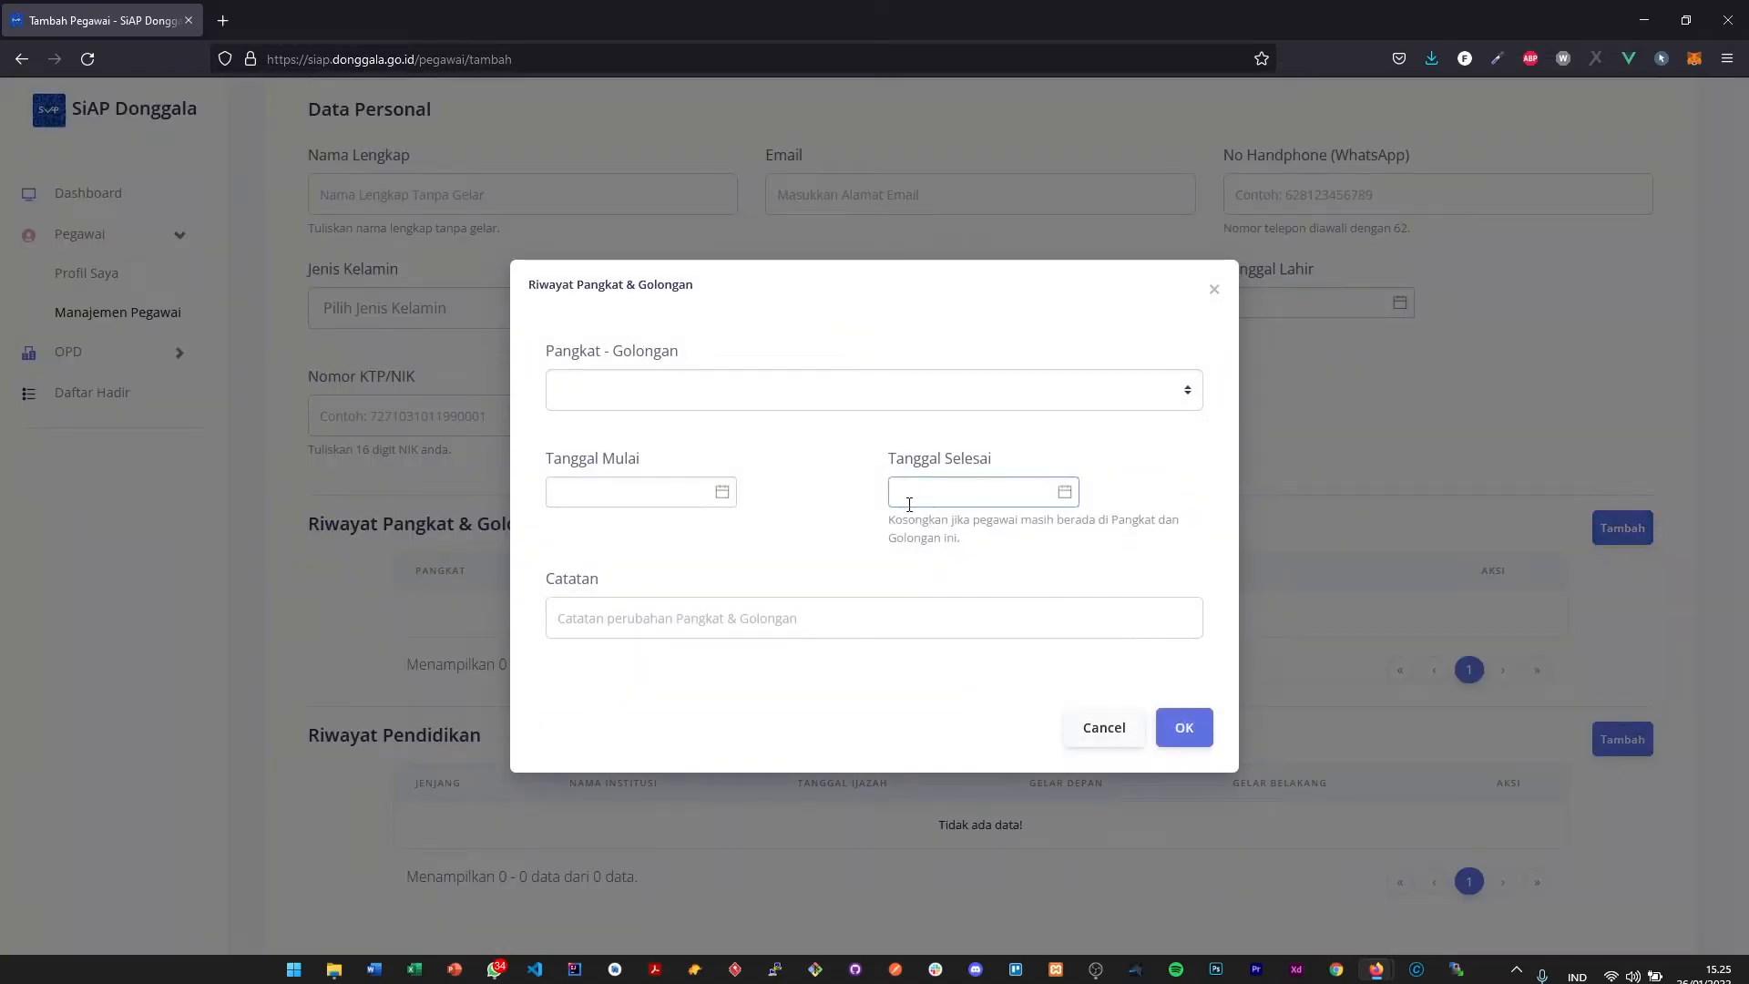
pyautogui.click(843, 378)
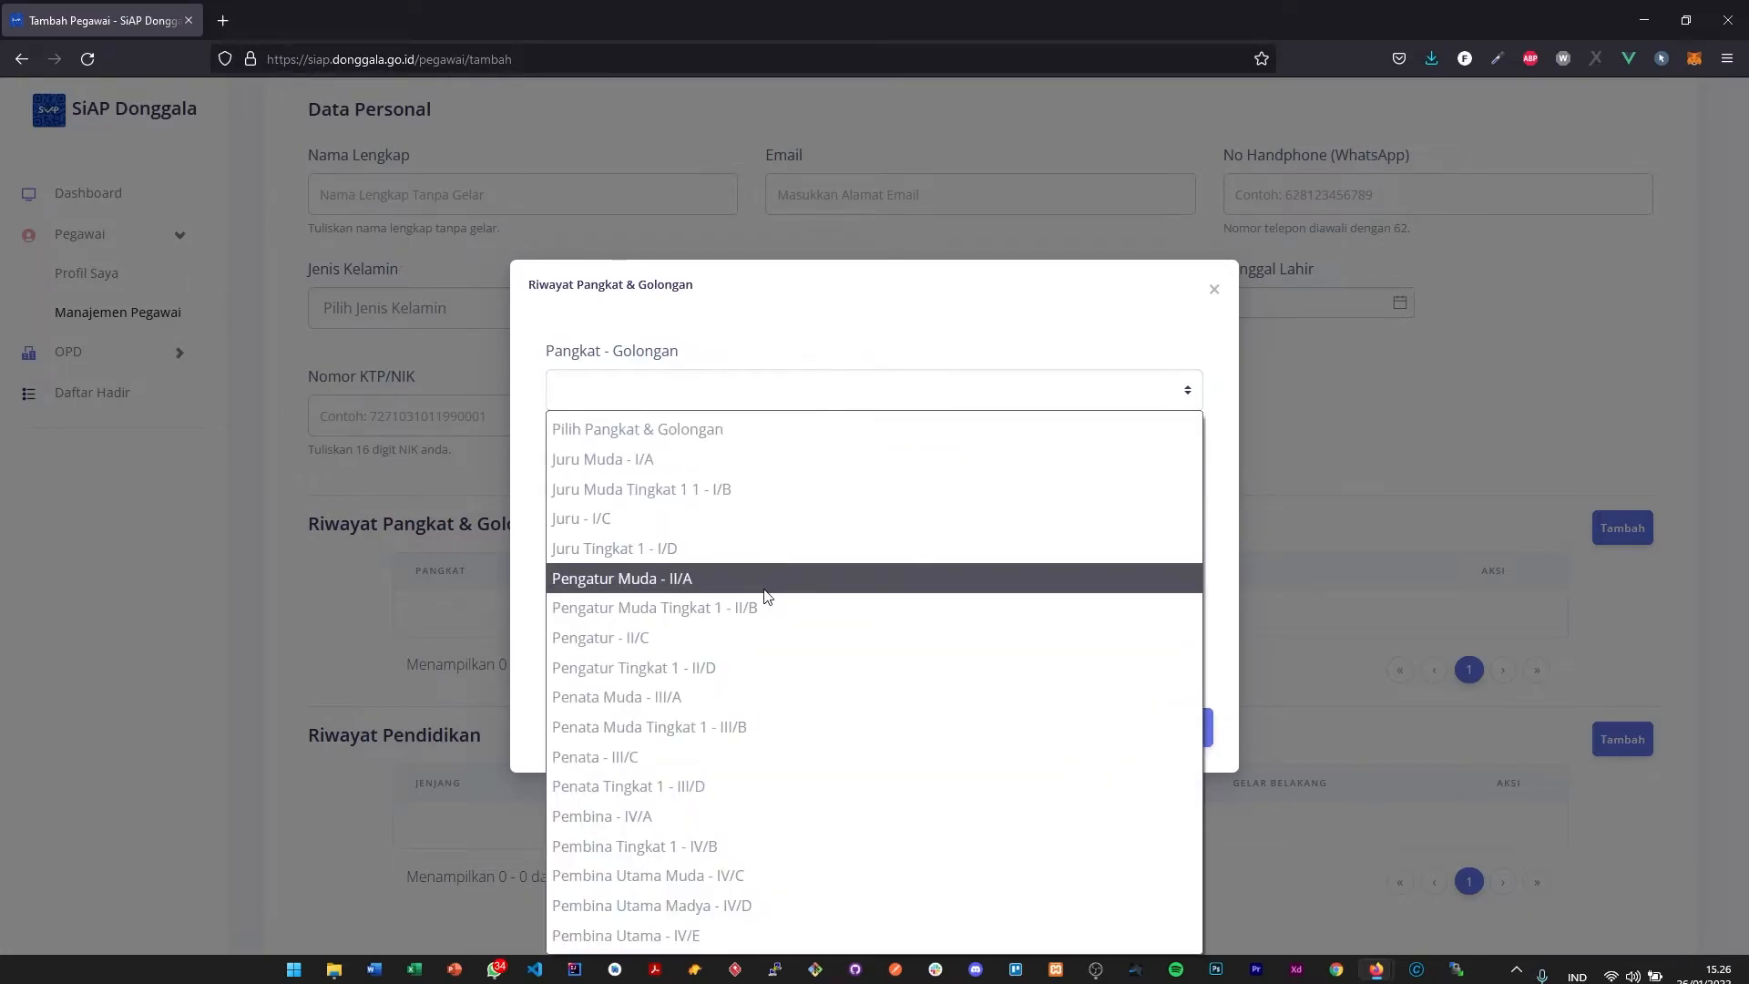
pyautogui.click(1052, 317)
pyautogui.click(670, 493)
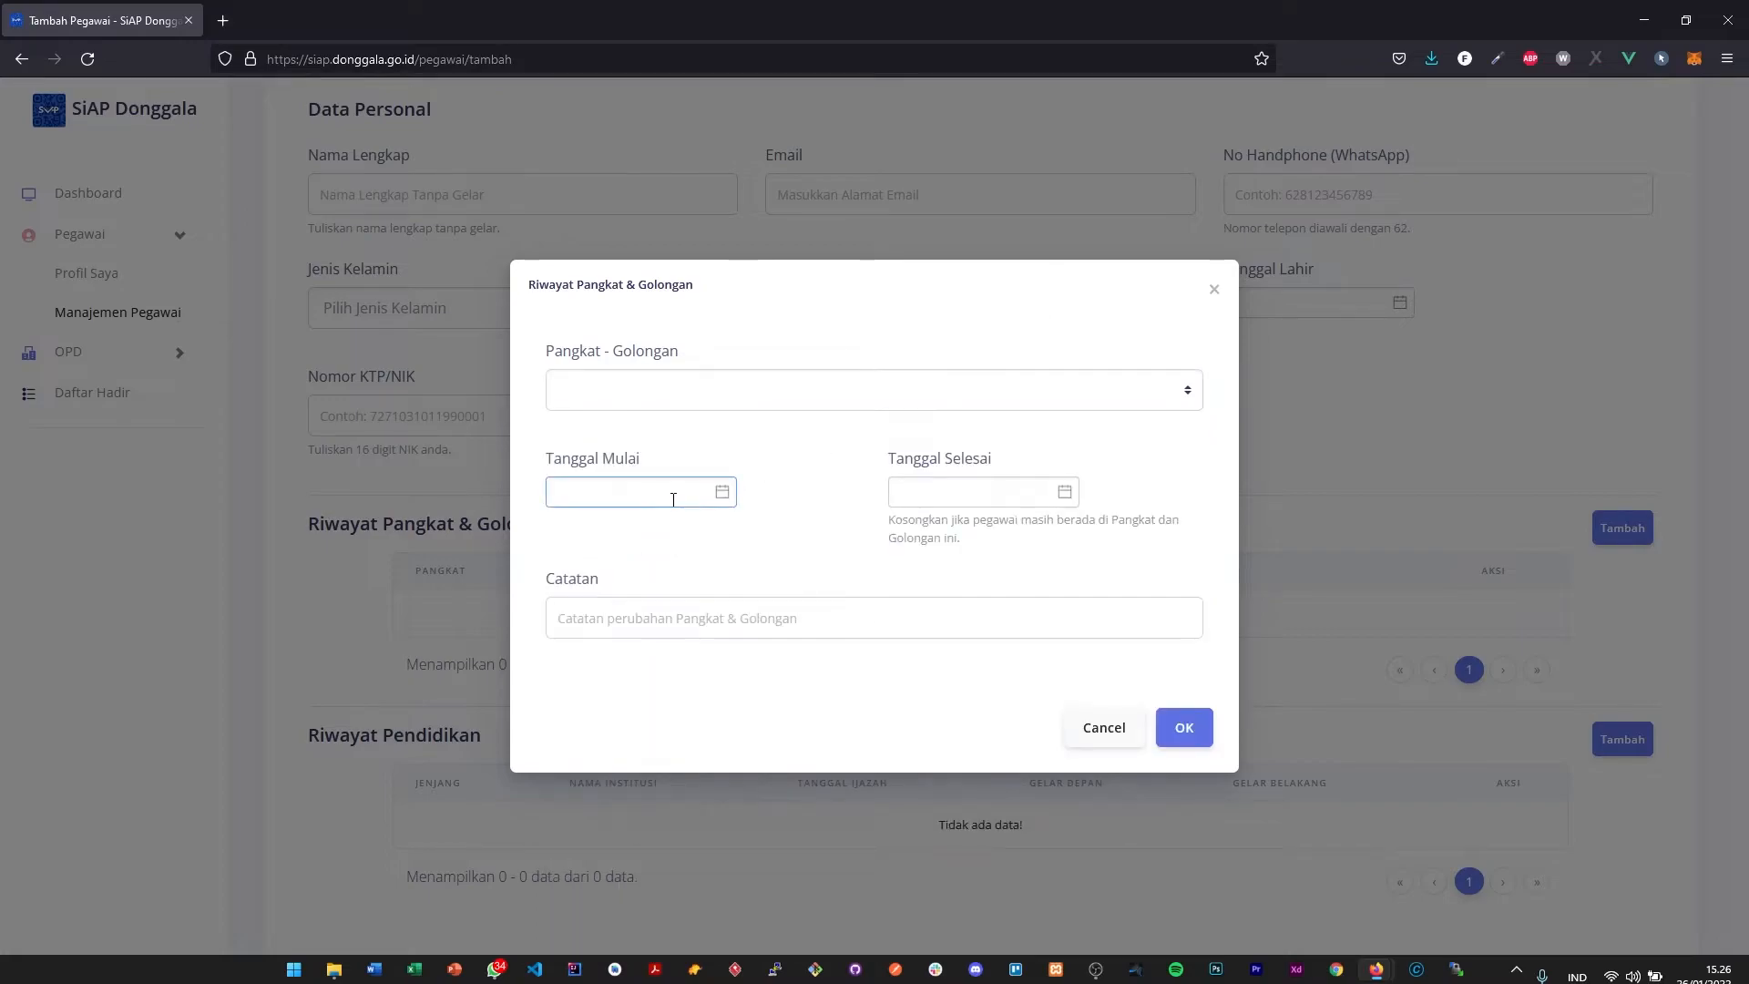
pyautogui.click(961, 491)
pyautogui.click(934, 440)
pyautogui.moveTo(922, 521); pyautogui.dragTo(1031, 526)
pyautogui.click(1031, 528)
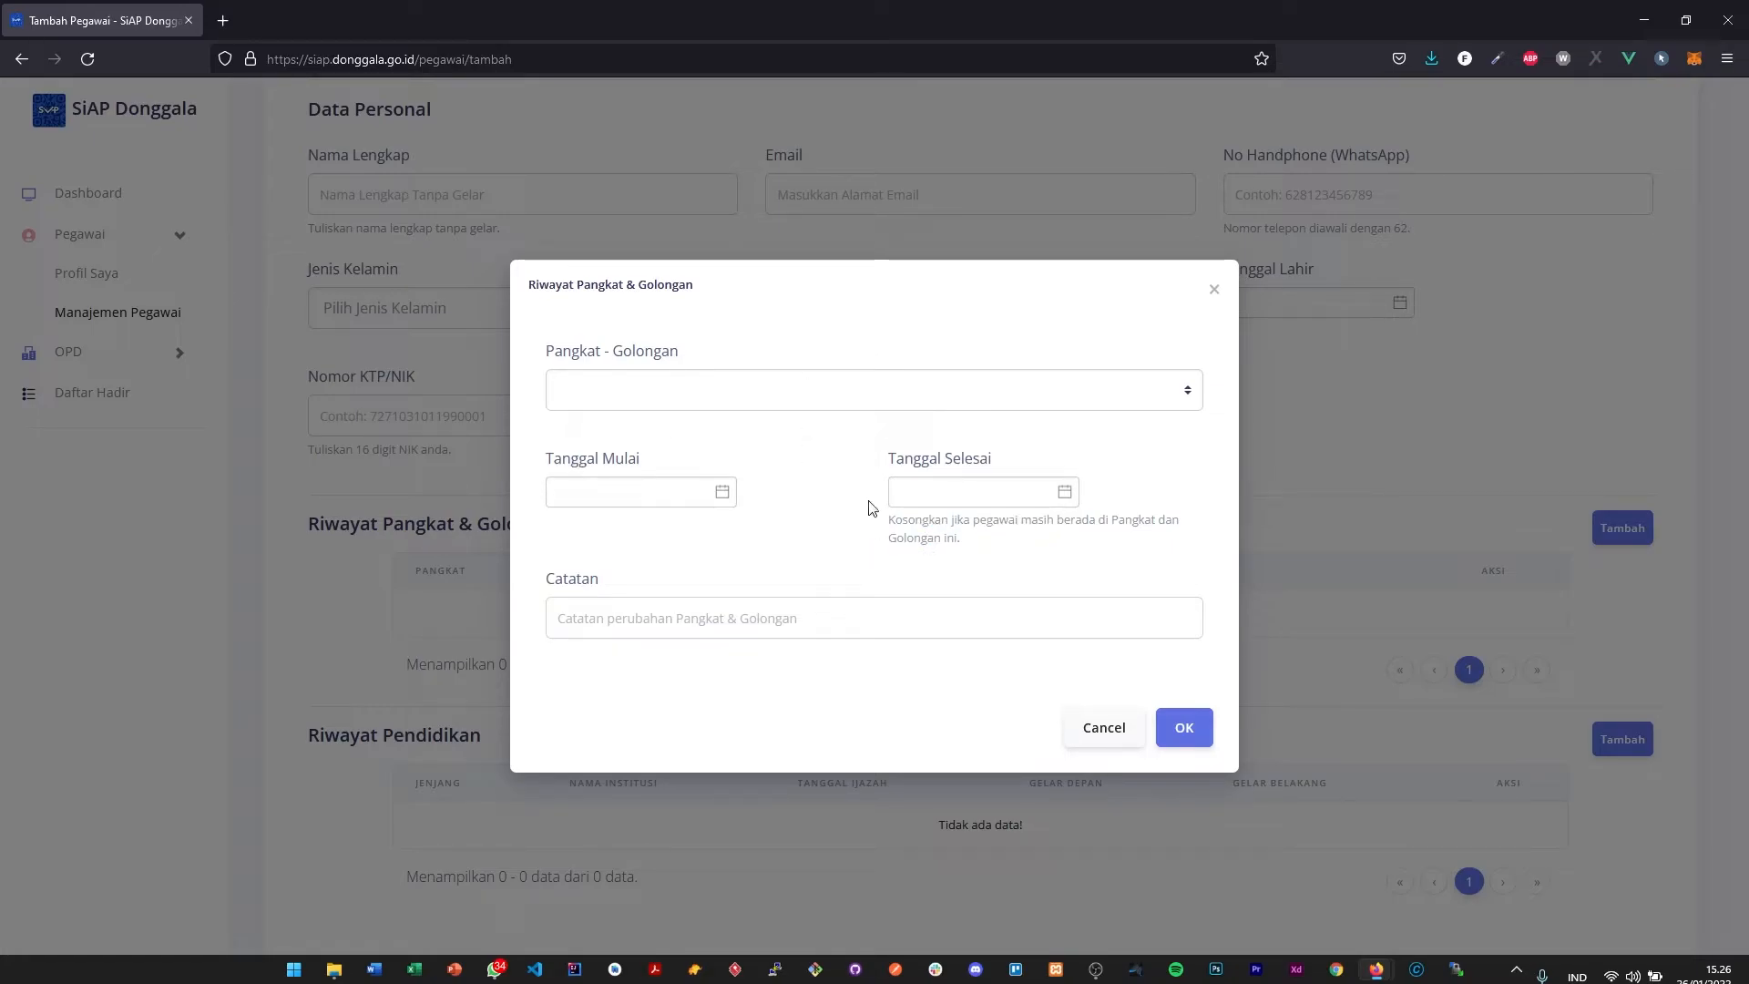
pyautogui.click(914, 620)
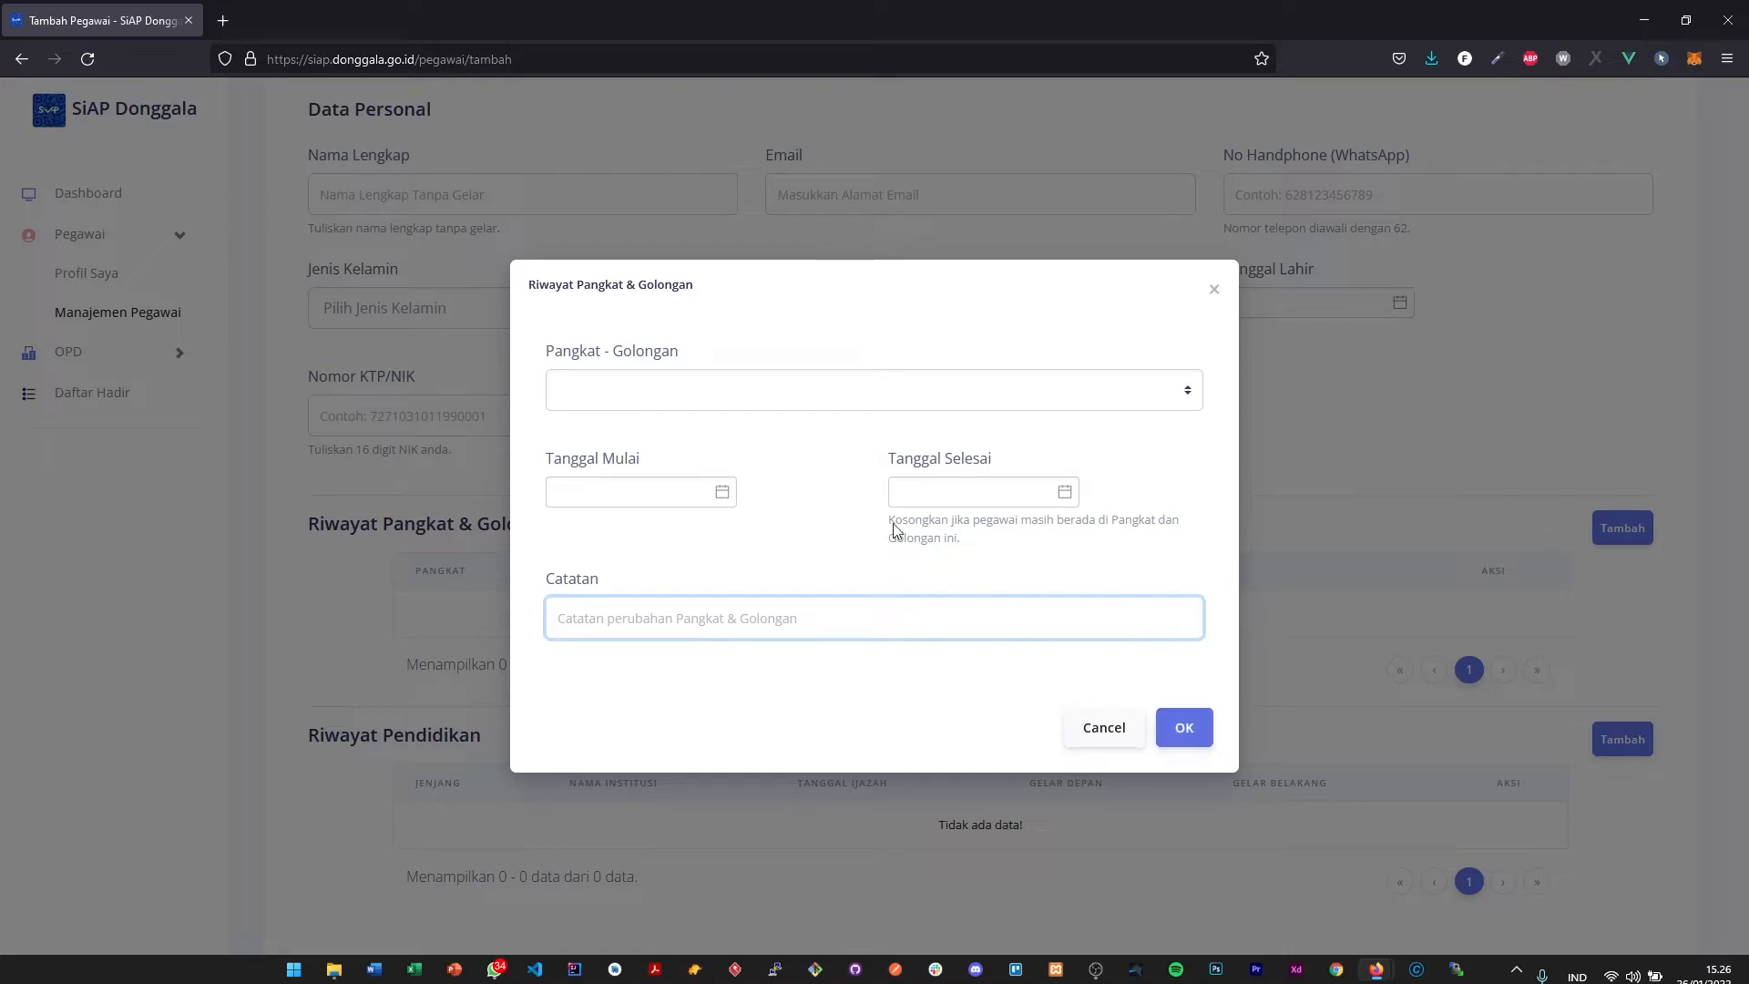
# - Add the rank entry Penata Muda - III/A with Tanggal Mulai 1 January 2022 and an empty Tanggal Selesai
pyautogui.click(825, 391)
pyautogui.click(661, 698)
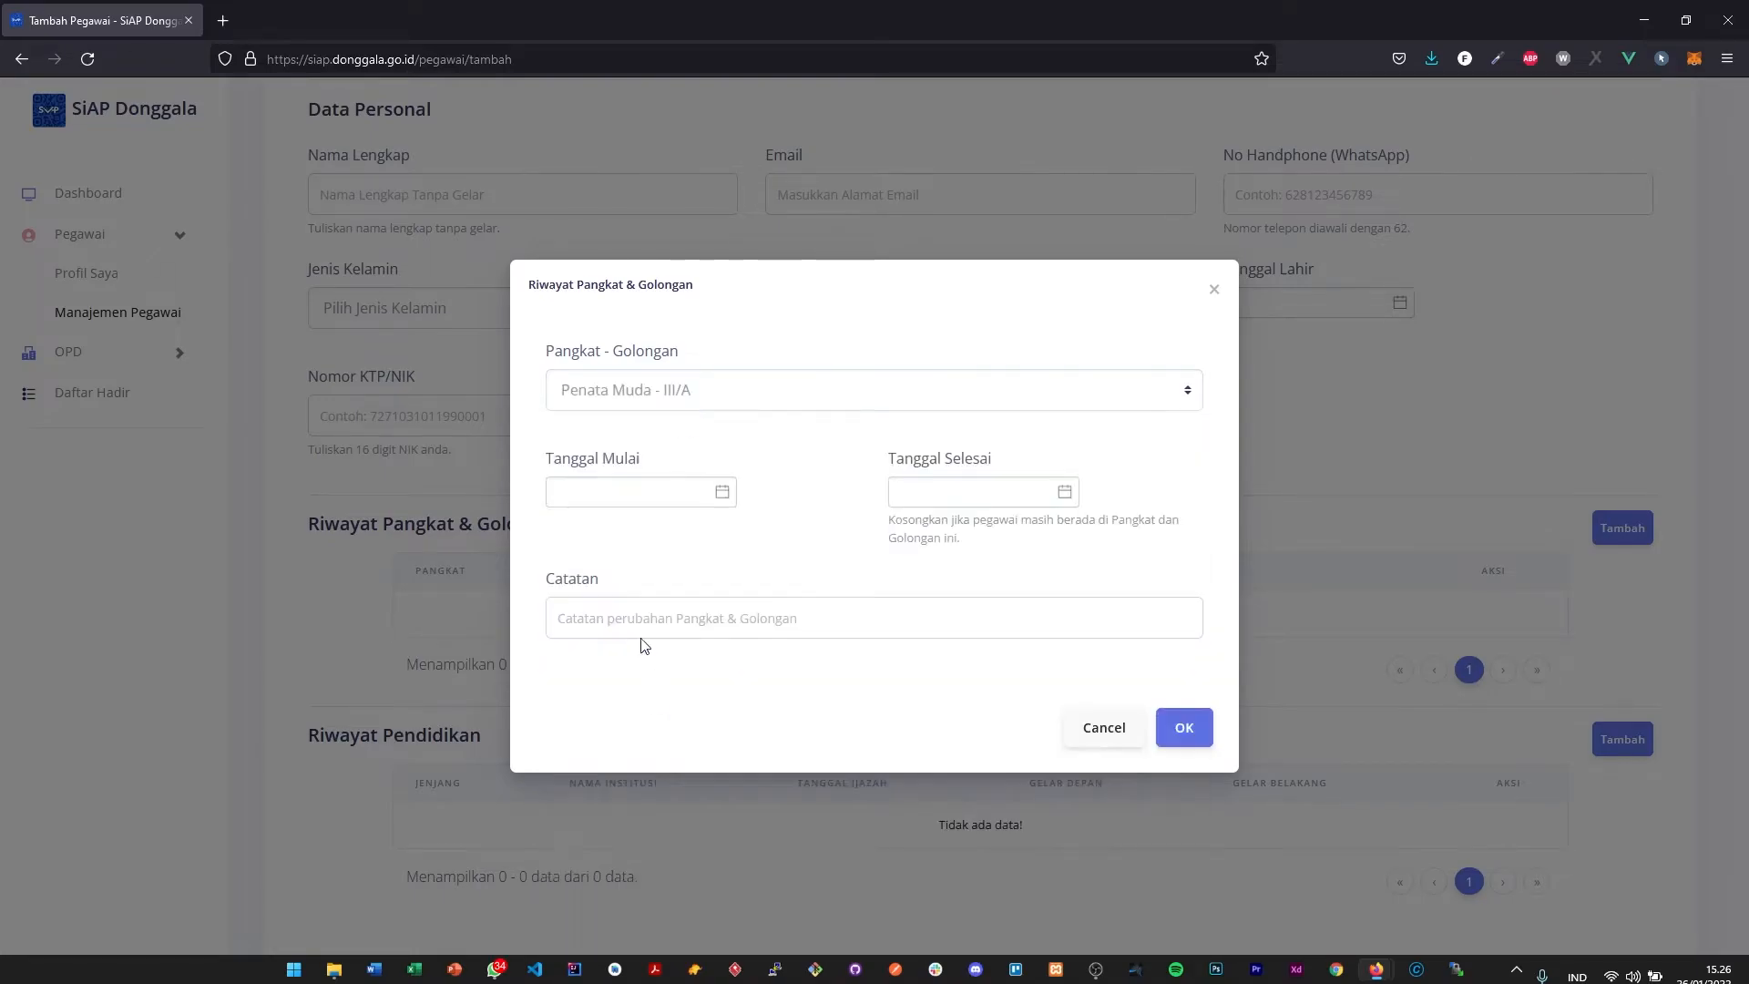
pyautogui.click(629, 492)
pyautogui.click(747, 585)
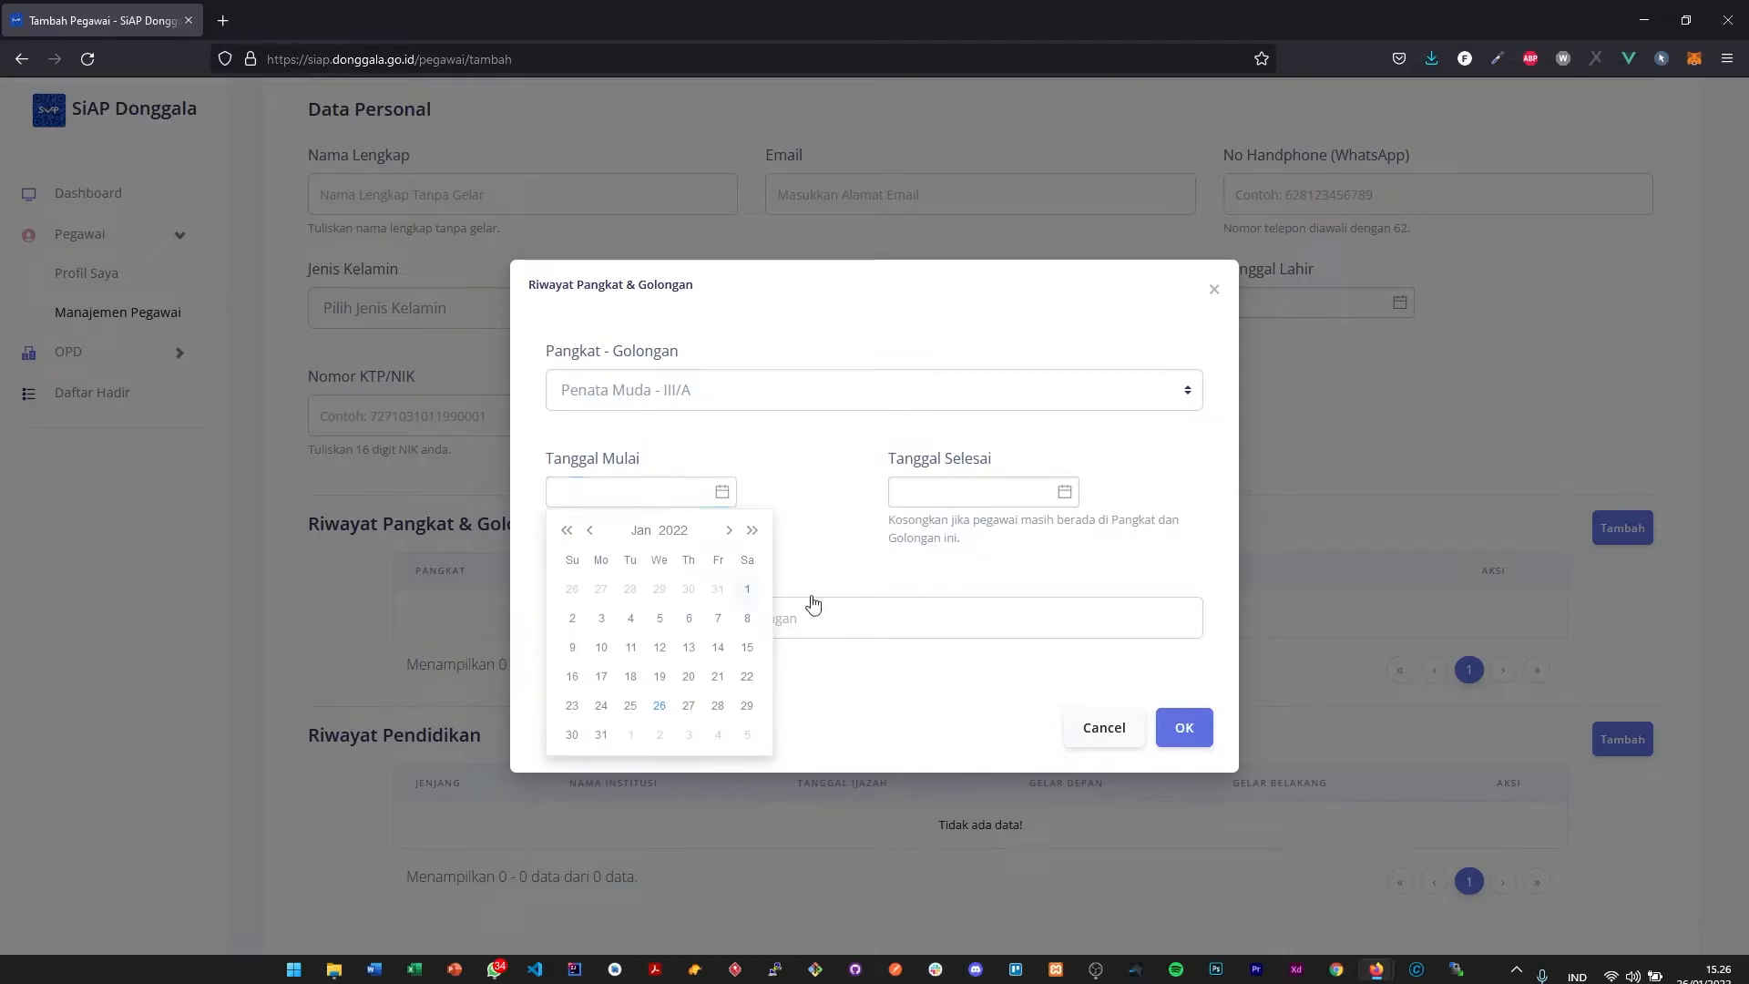
pyautogui.click(1204, 728)
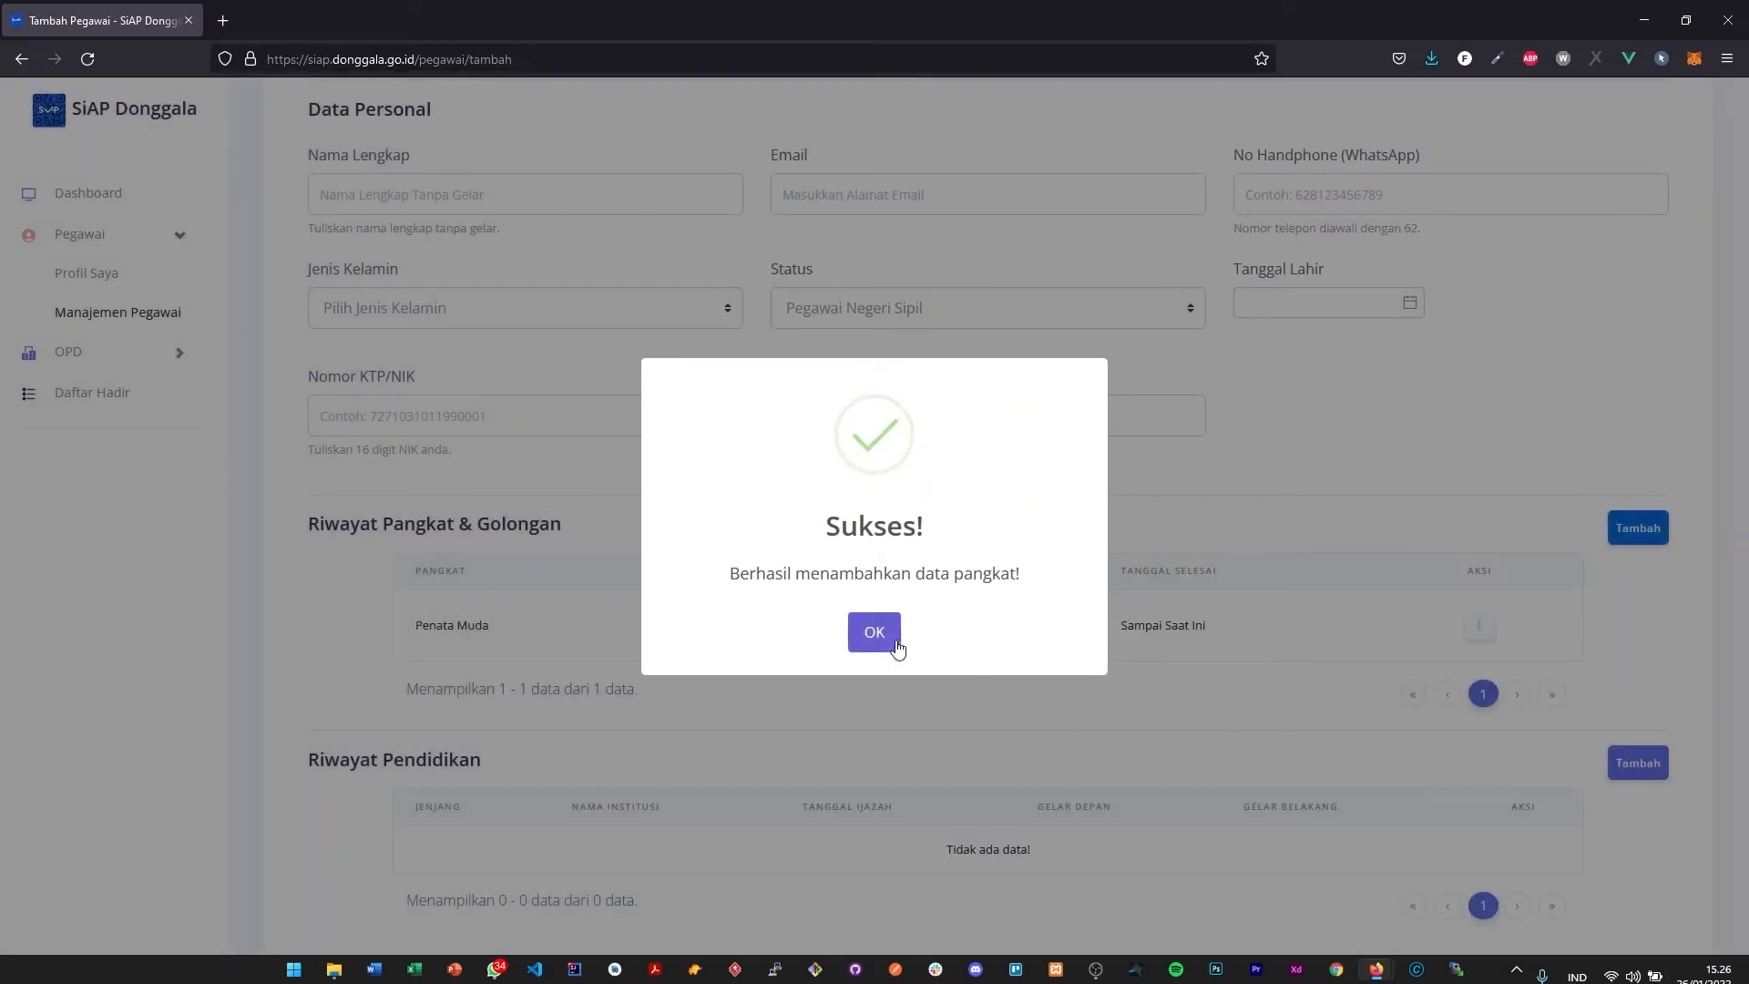
# - Dismiss the rank entry message and review the Data Personal fields and the Riwayat Pangkat & Golongan table, leaving Nama Lengkap empty
pyautogui.click(898, 643)
pyautogui.scroll(3, 1148, 679)
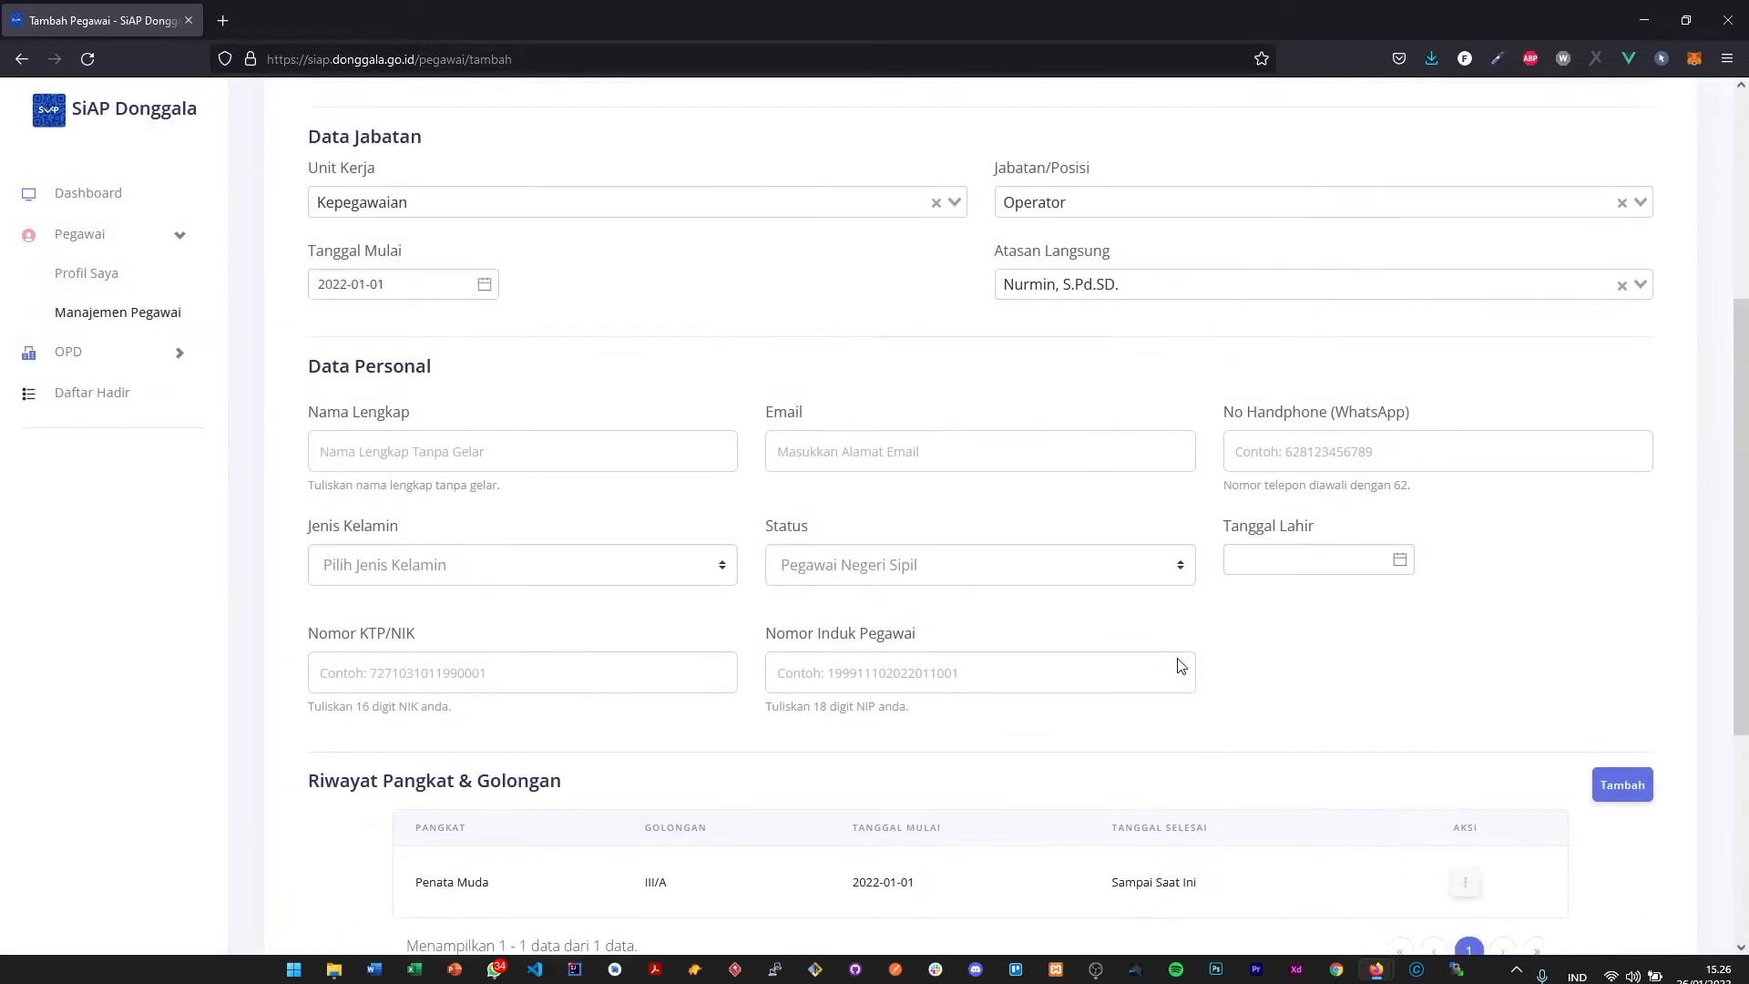
pyautogui.scroll(-4, 1199, 652)
pyautogui.scroll(3, 1194, 649)
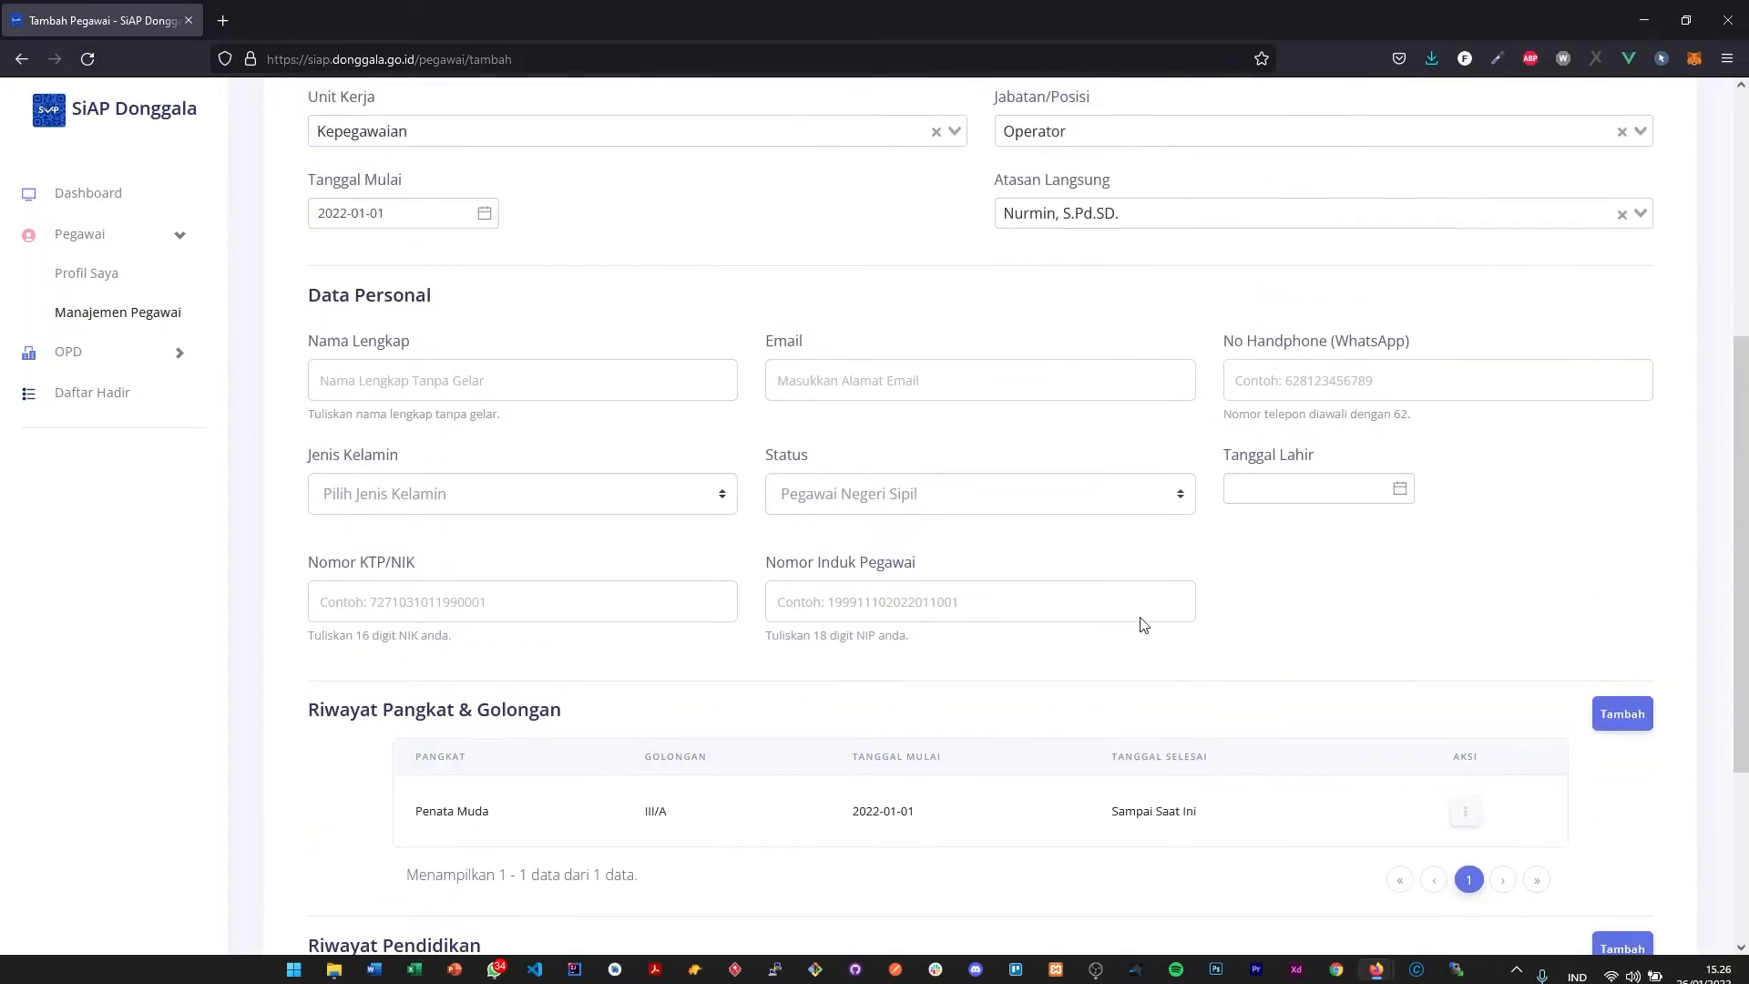
pyautogui.click(361, 396)
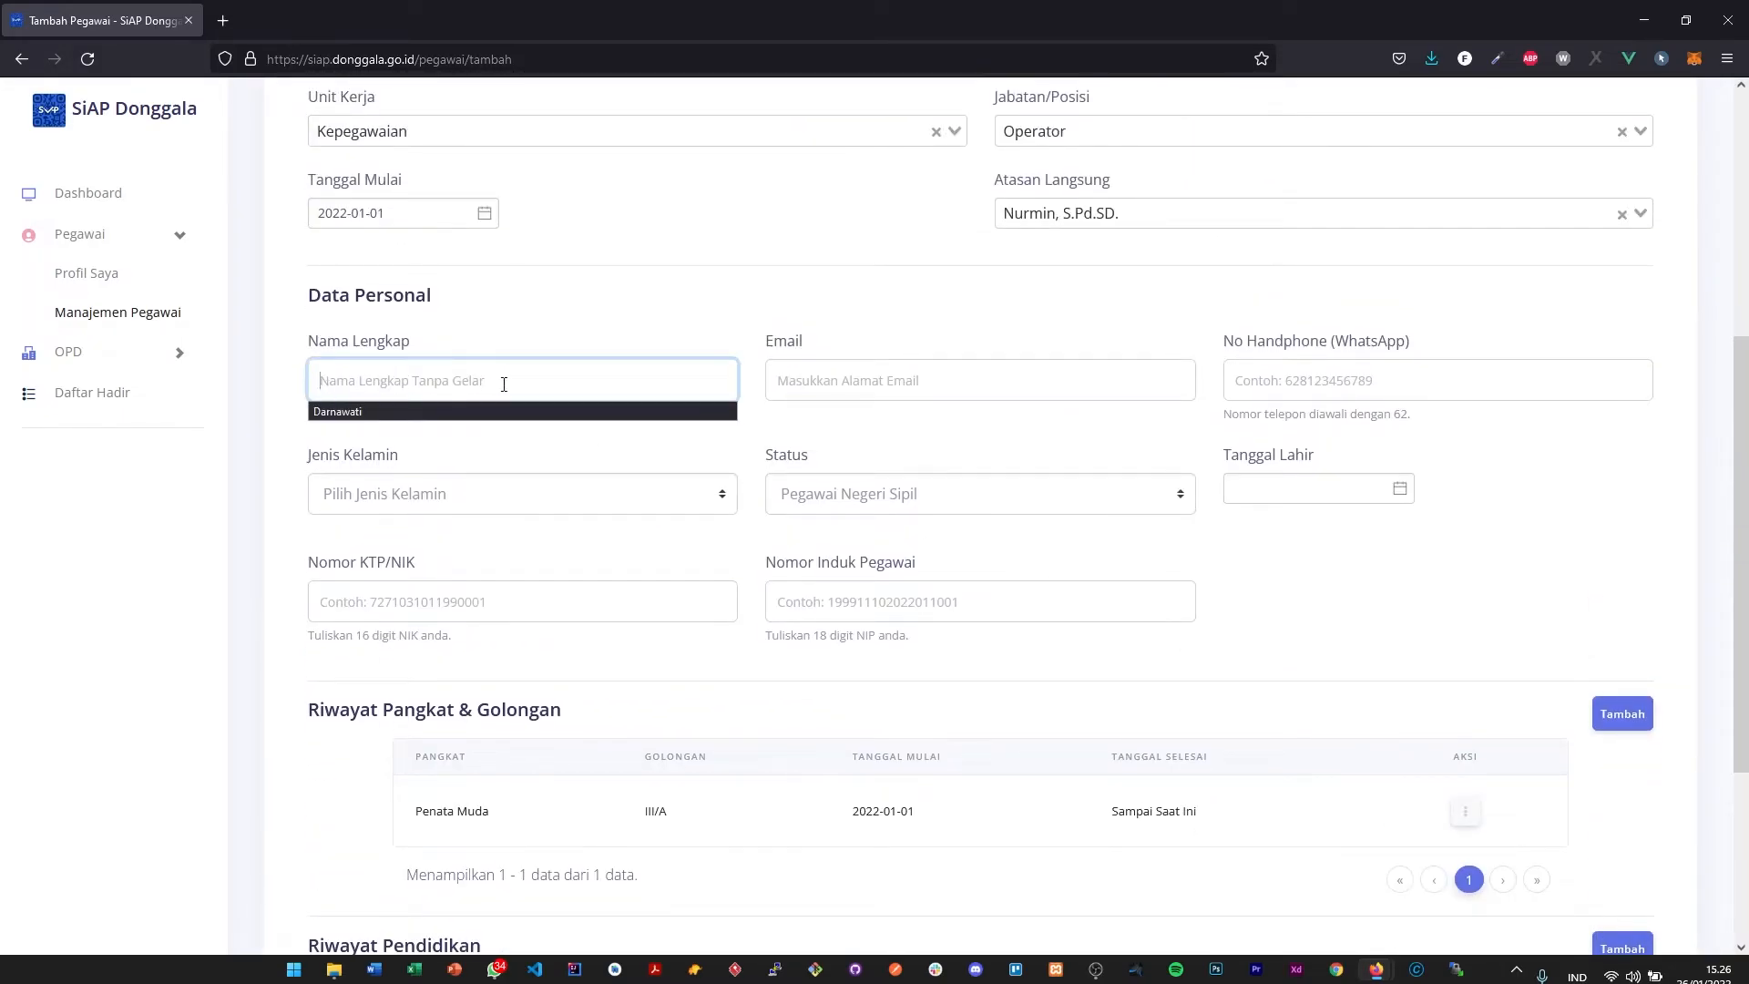
pyautogui.click(606, 324)
pyautogui.click(554, 378)
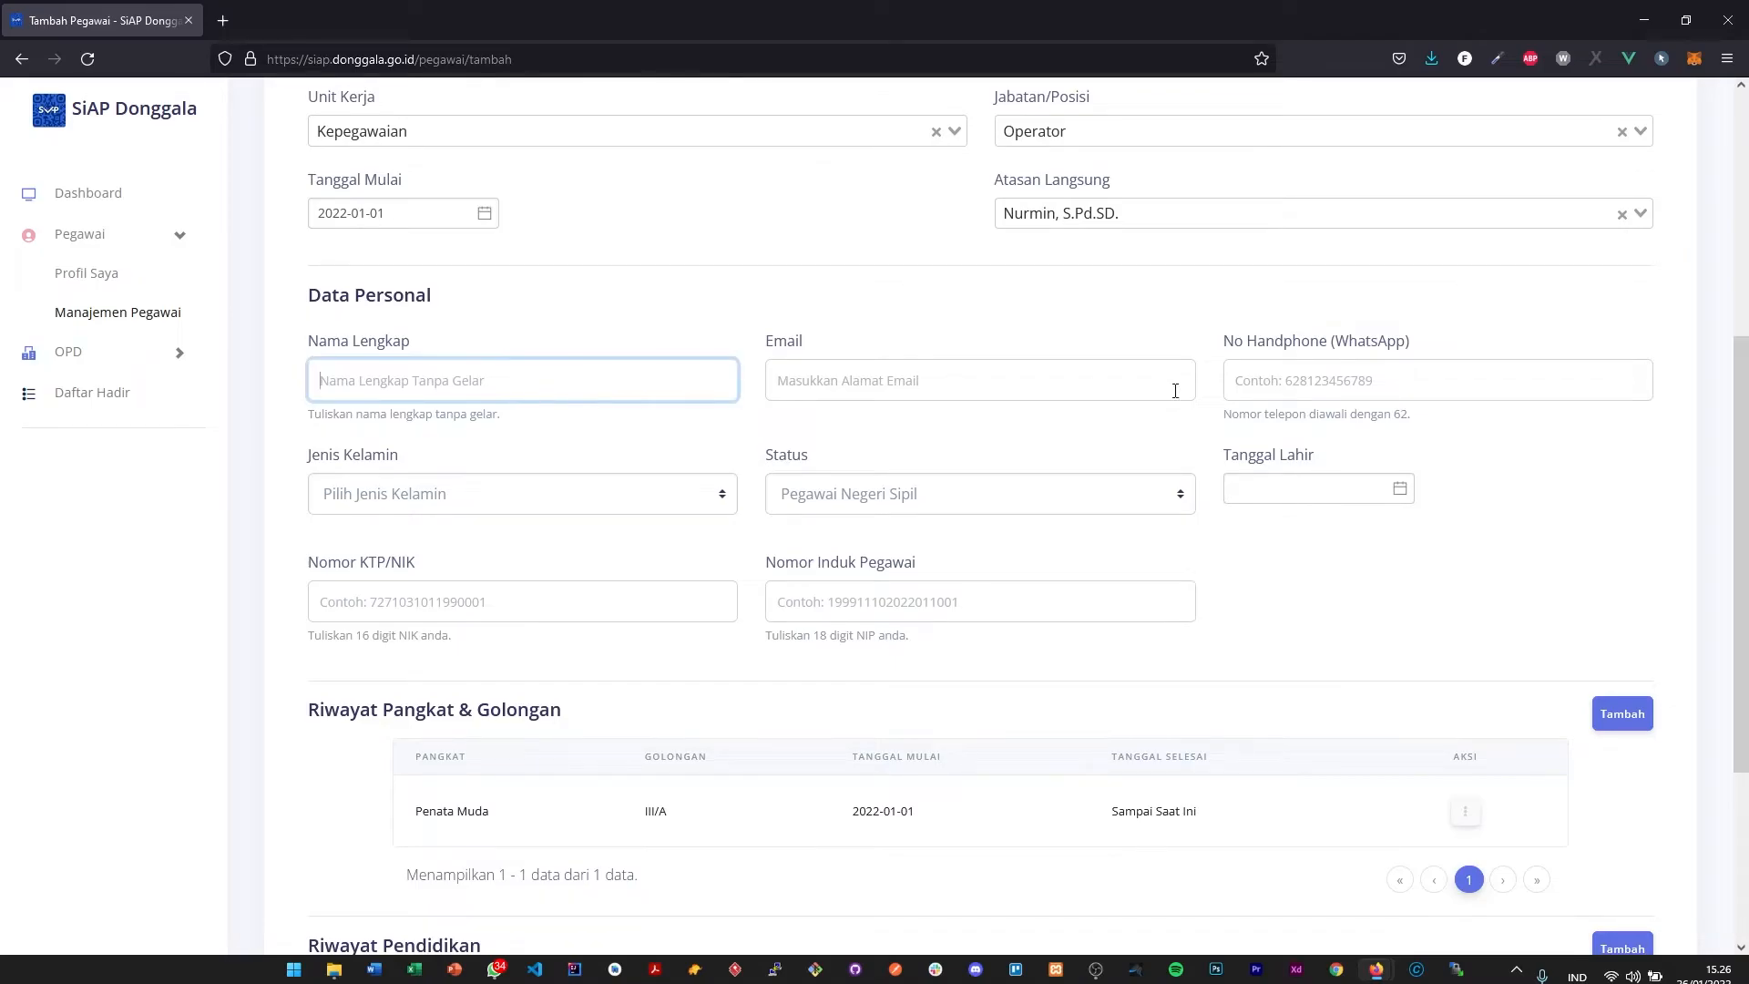
pyautogui.scroll(-3, 1121, 447)
pyautogui.scroll(2, 597, 583)
pyautogui.scroll(3, 594, 484)
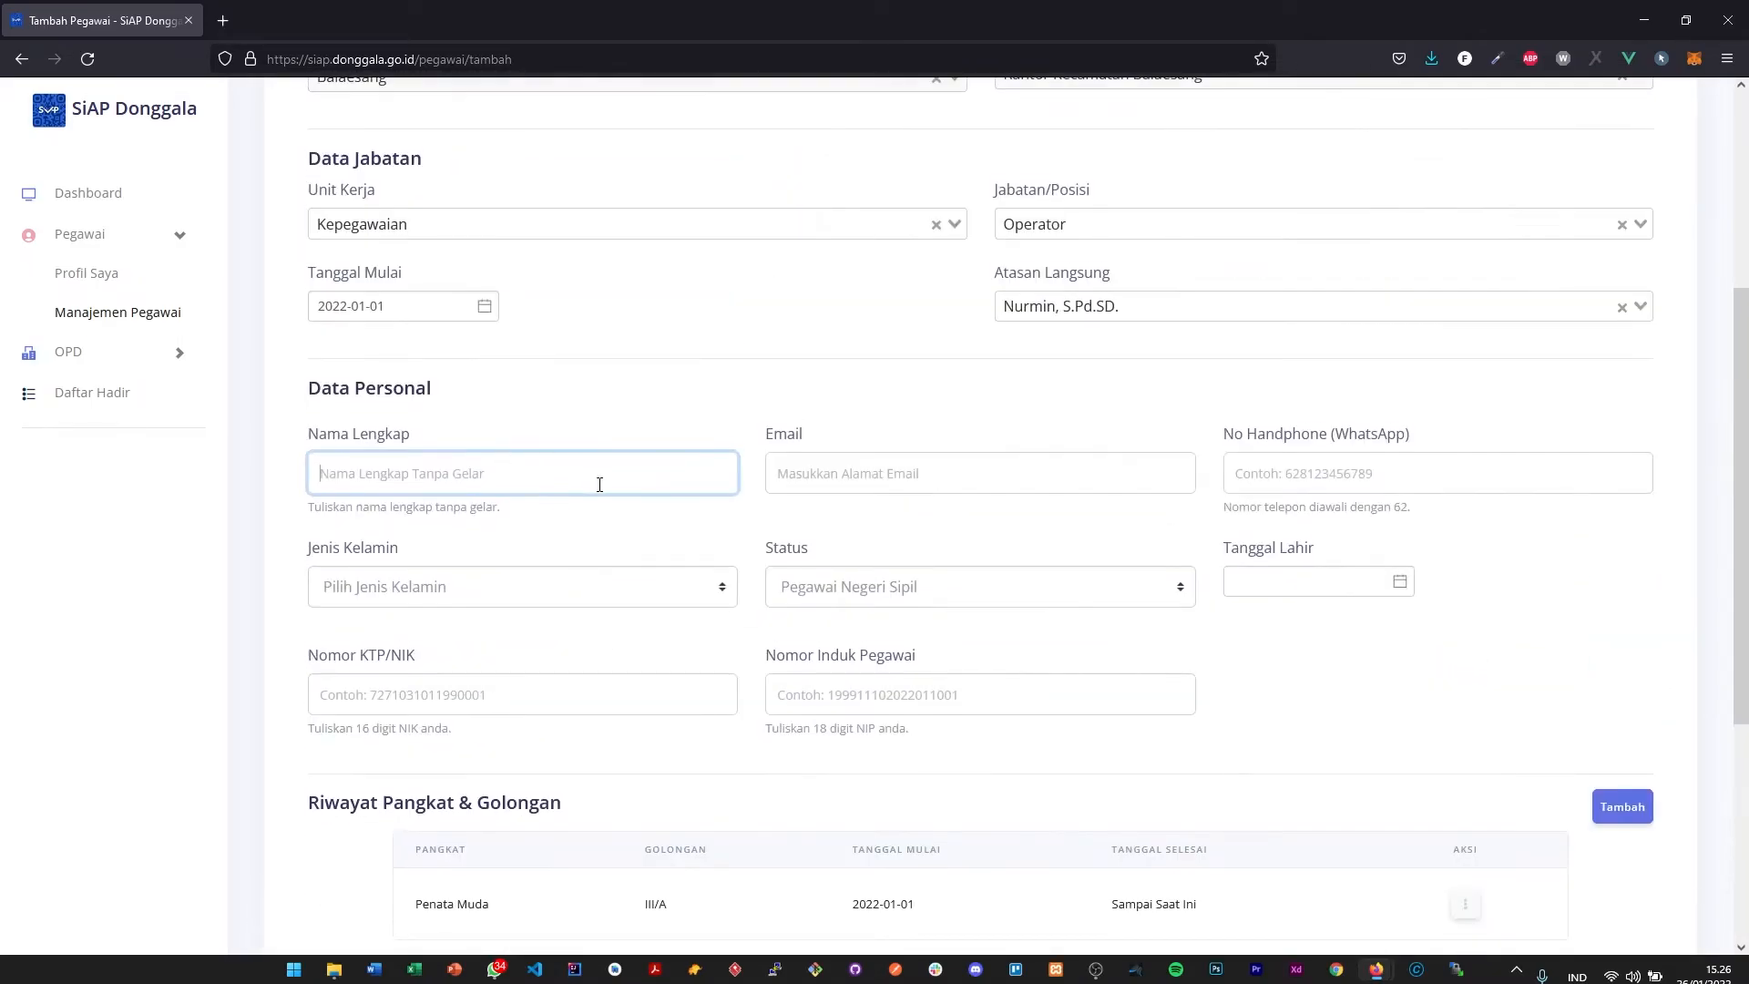
pyautogui.scroll(-5, 873, 492)
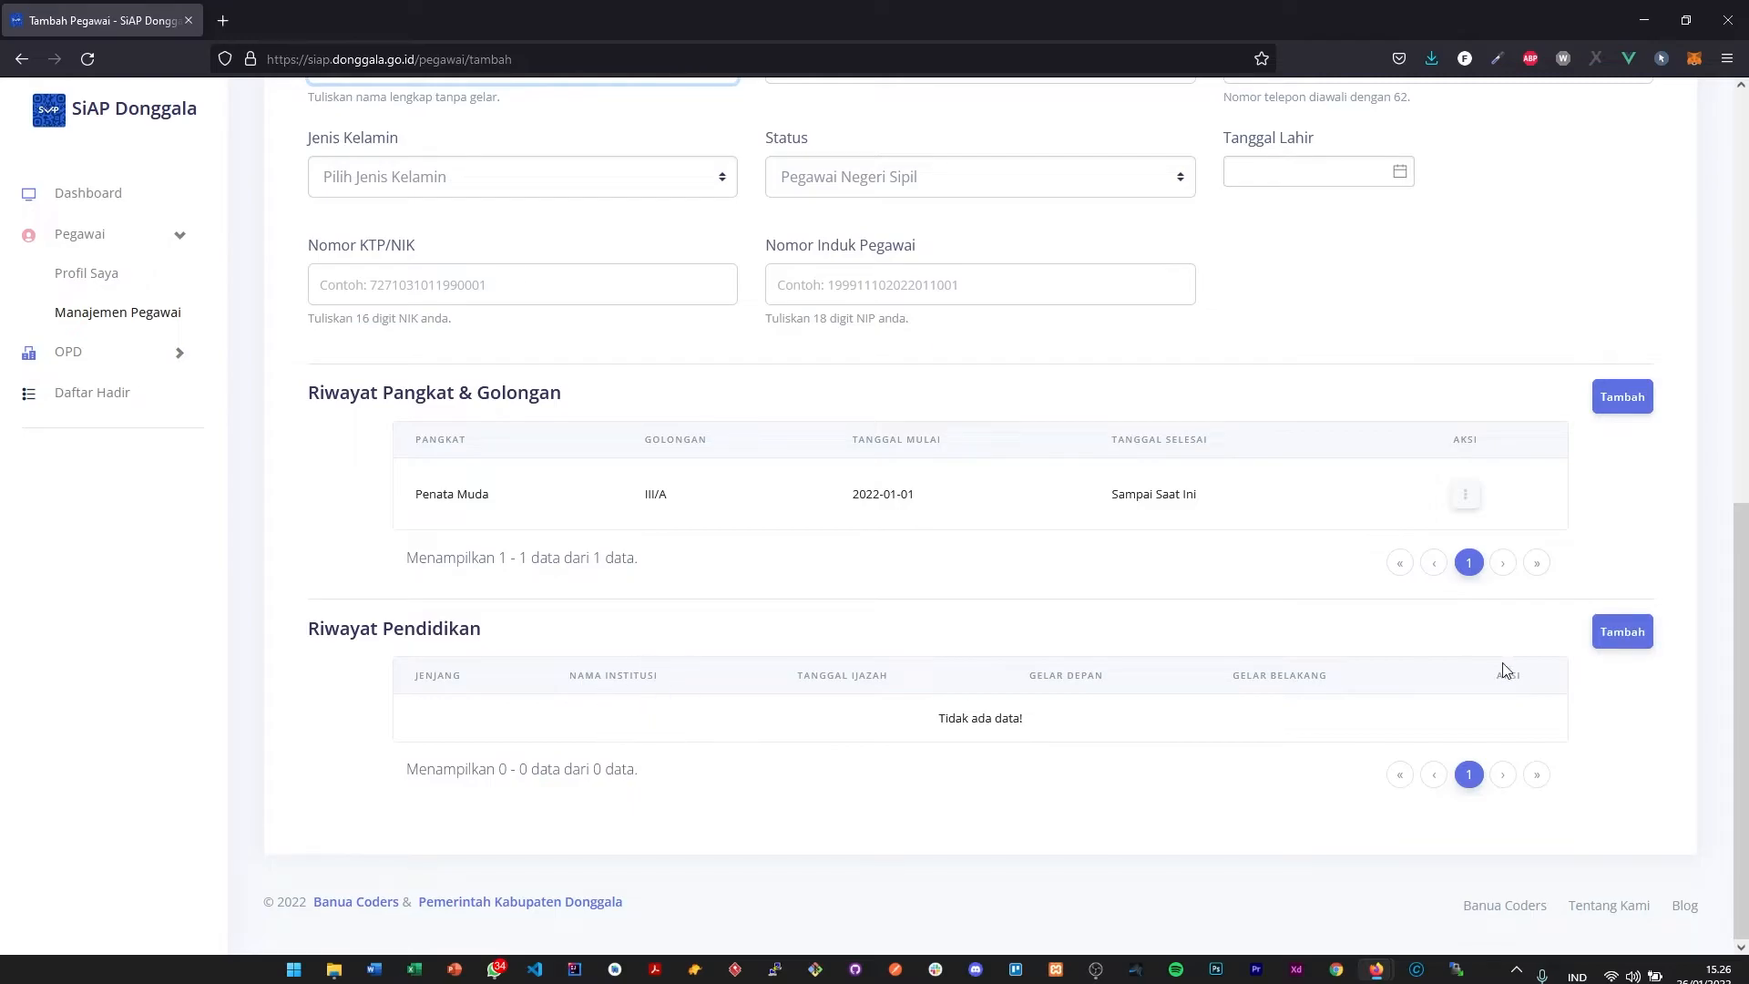
# - Open a new Riwayat Pendidikan entry and set Jenjang Pendidikan to Diploma IV/D4
pyautogui.click(1636, 631)
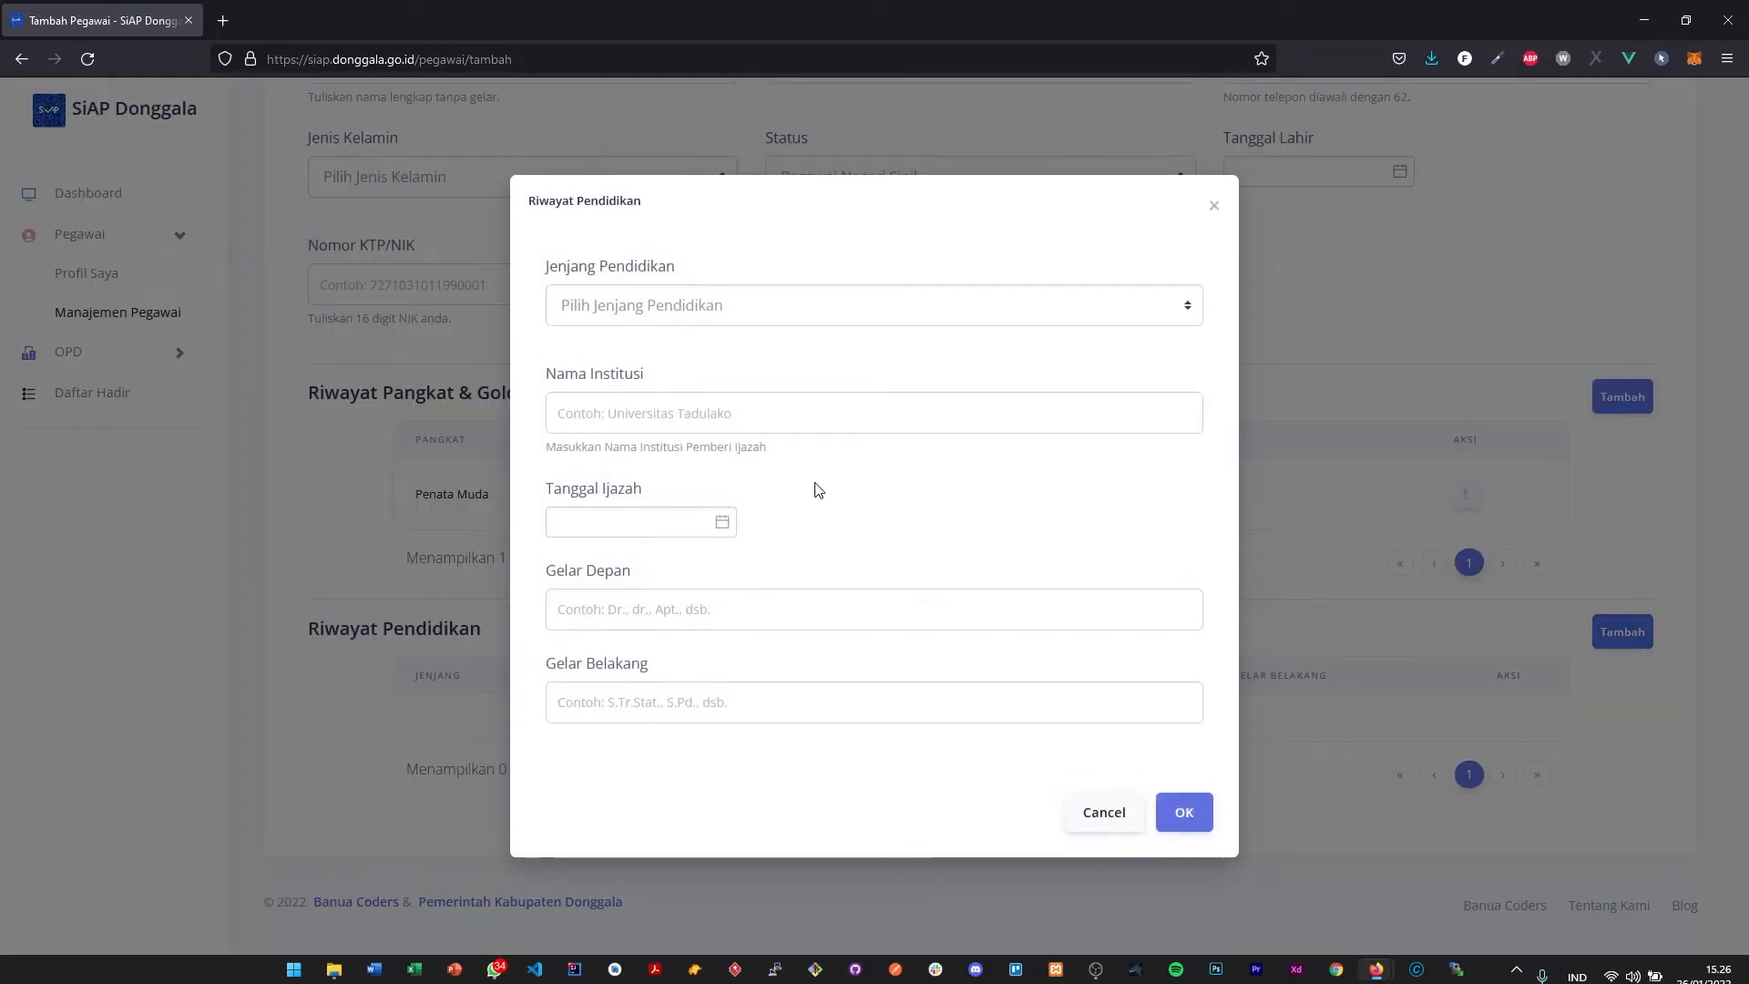
pyautogui.click(762, 317)
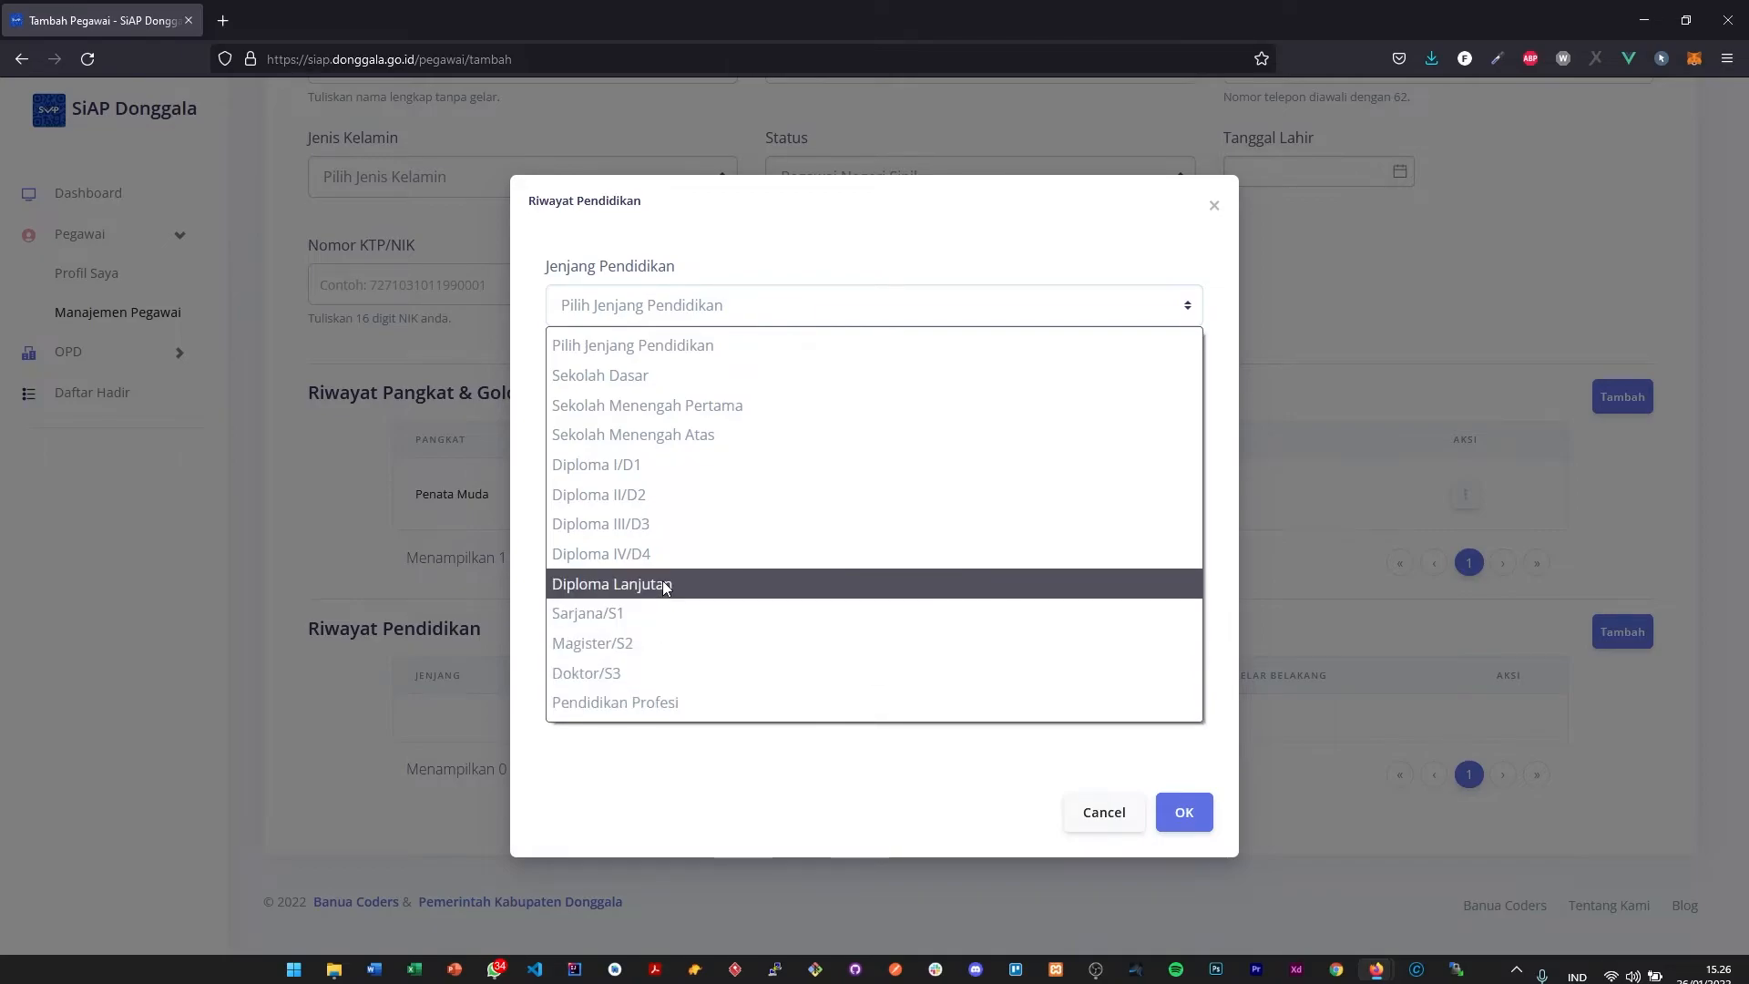
pyautogui.click(664, 556)
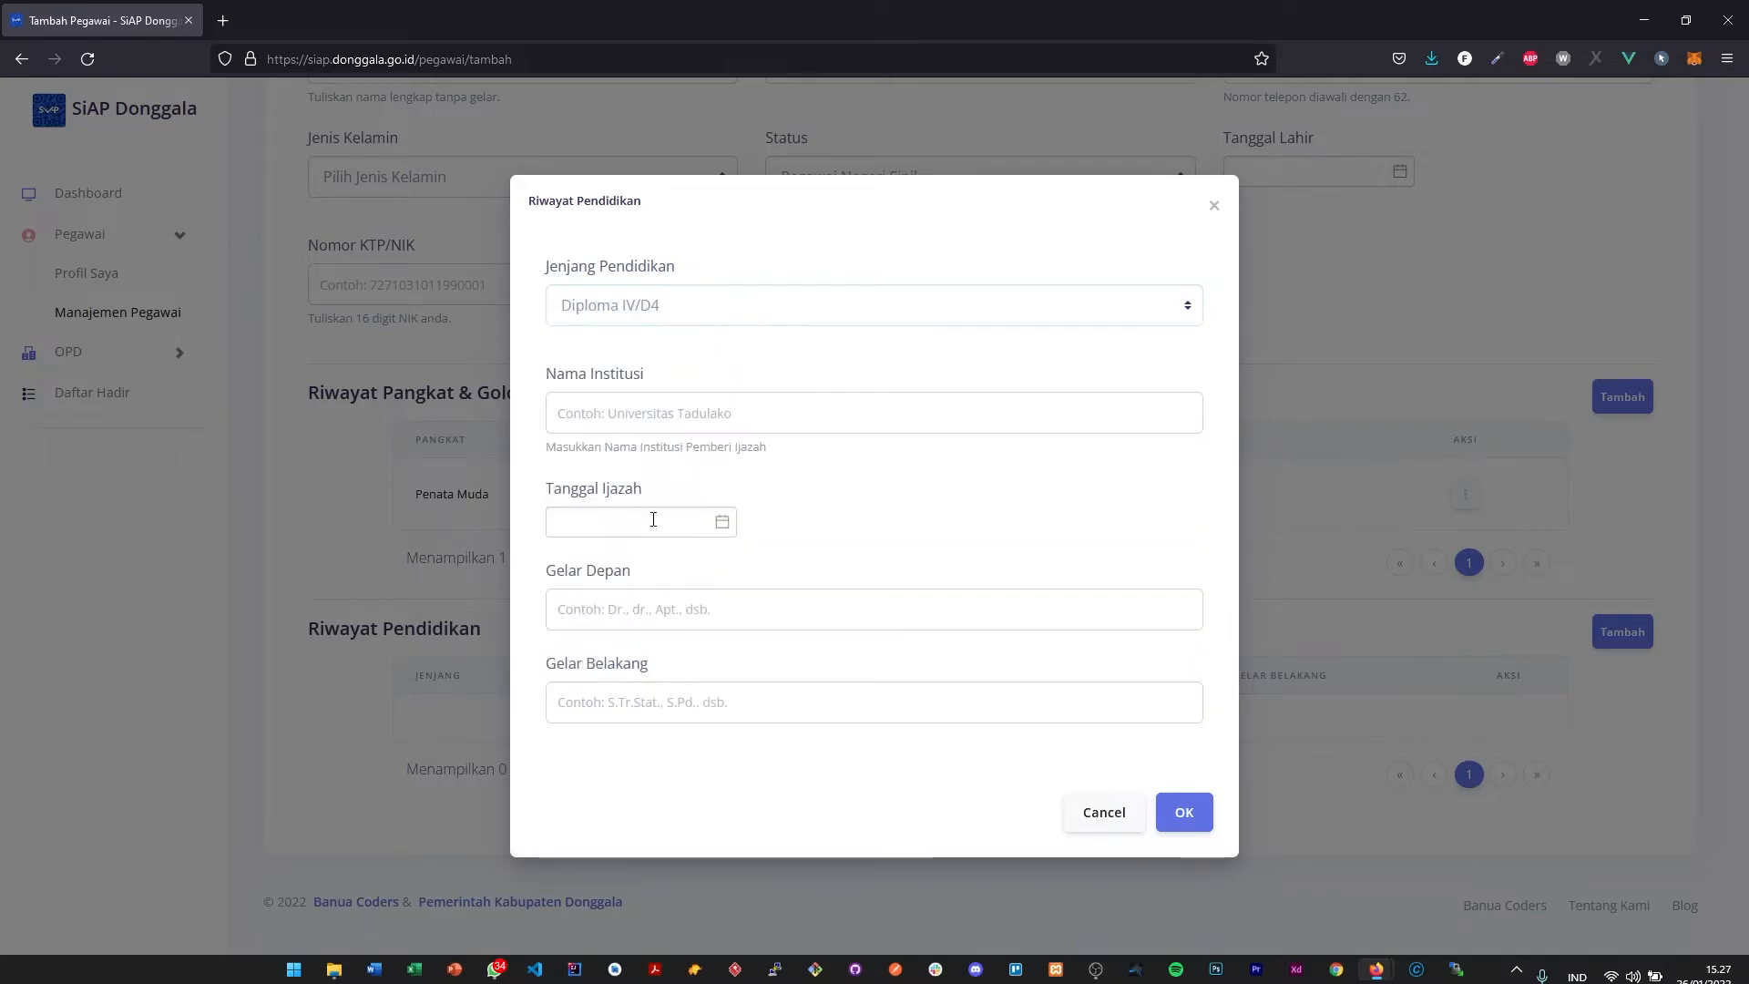
# - Enter Universitas Tadulako as Nama Institusi and change Jenjang Pendidikan to Sarjana/S1
pyautogui.click(676, 426)
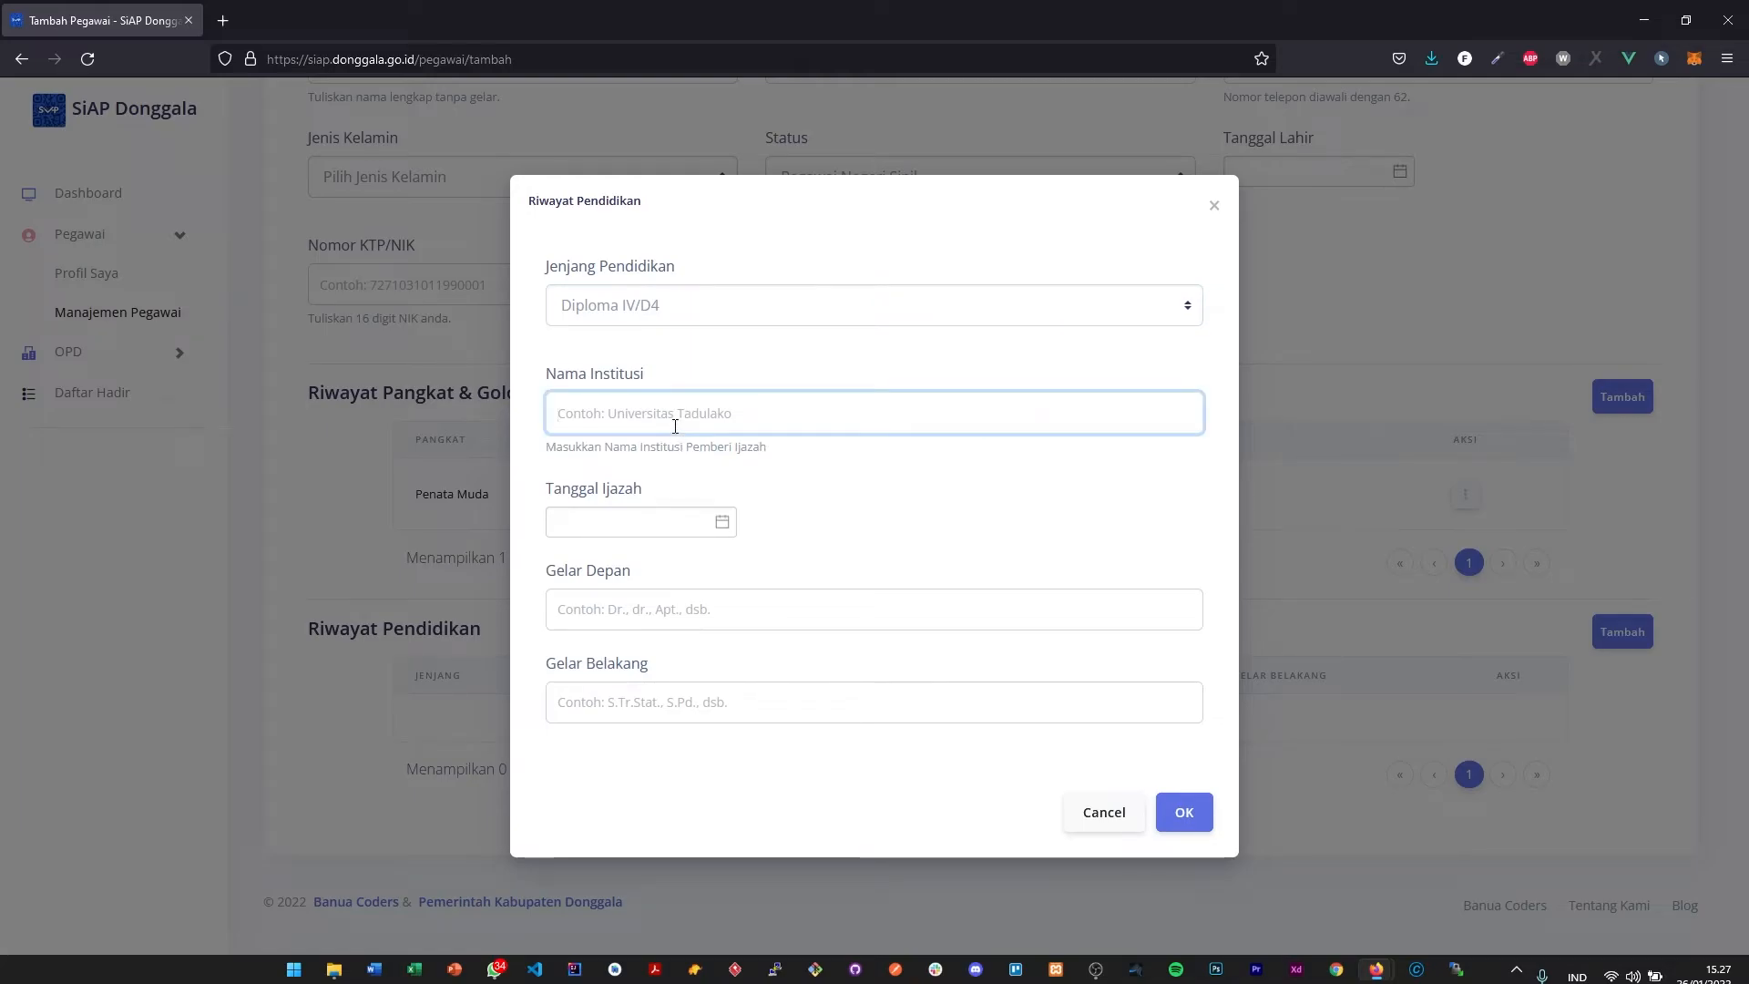
pyautogui.write('P')
pyautogui.press('BackSpace')
pyautogui.write('Universitas Tadulako')
pyautogui.click(700, 311)
pyautogui.click(644, 605)
# - Set Tanggal Ijazah of the education entry to 1 September 2021
pyautogui.click(628, 529)
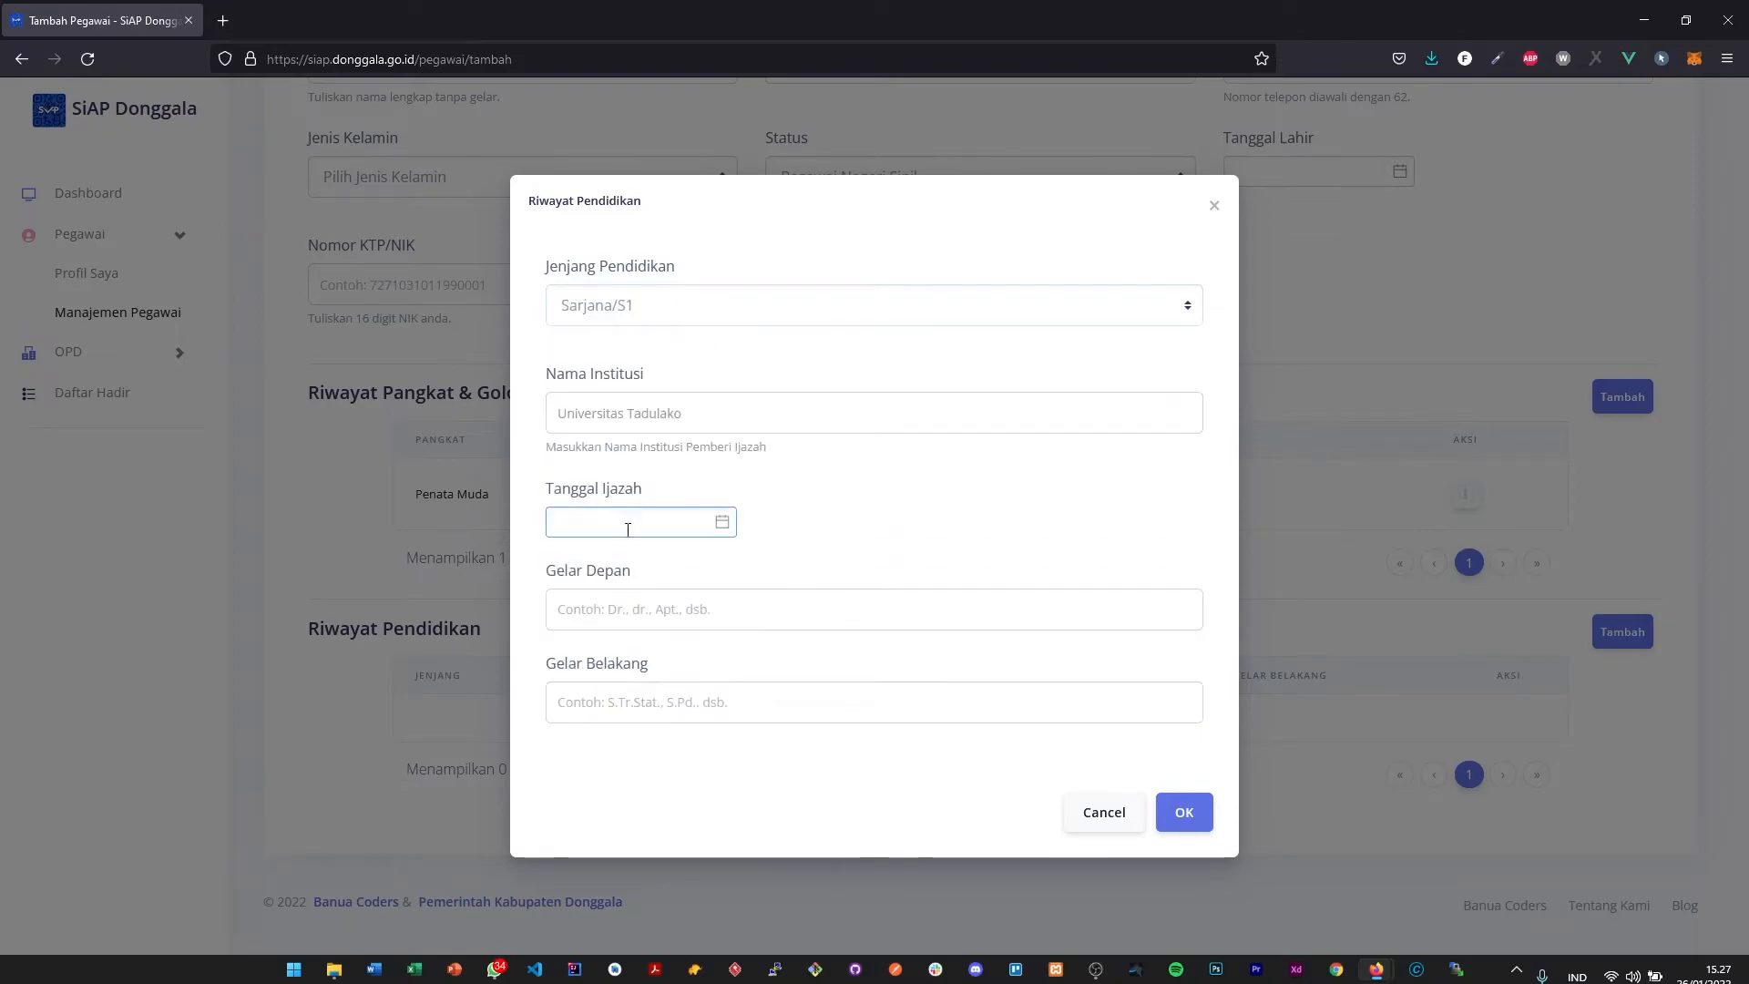
pyautogui.click(690, 281)
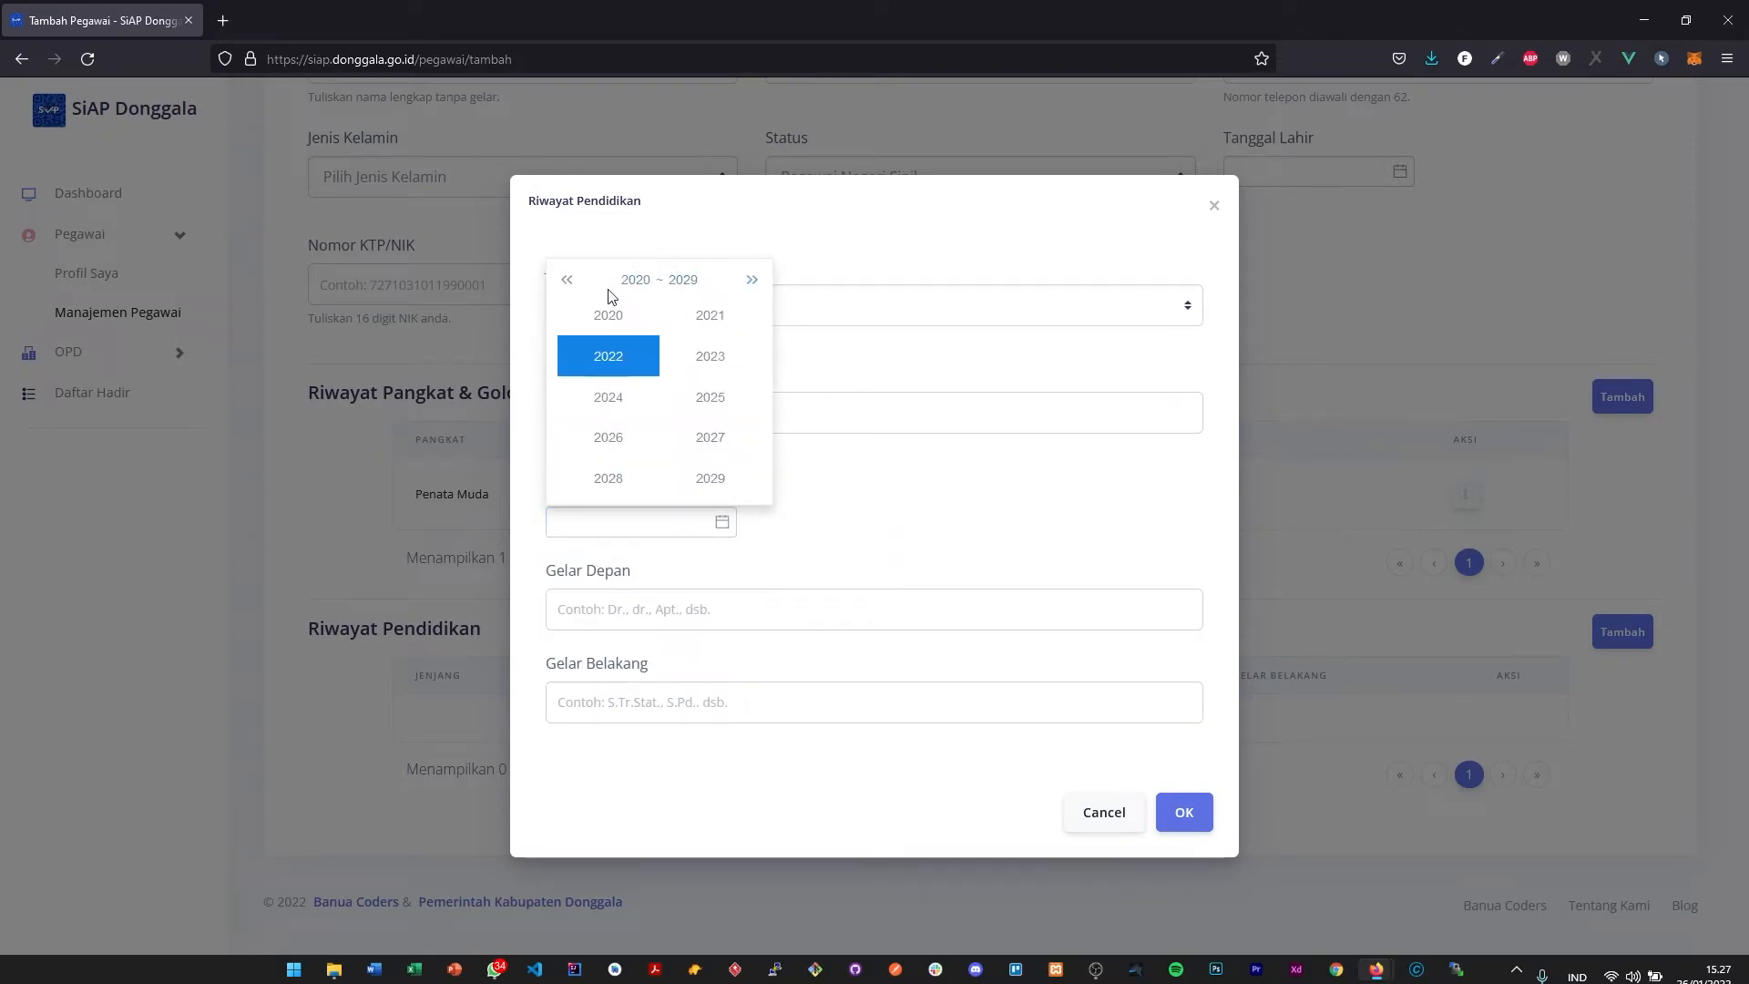
pyautogui.click(700, 323)
pyautogui.click(704, 431)
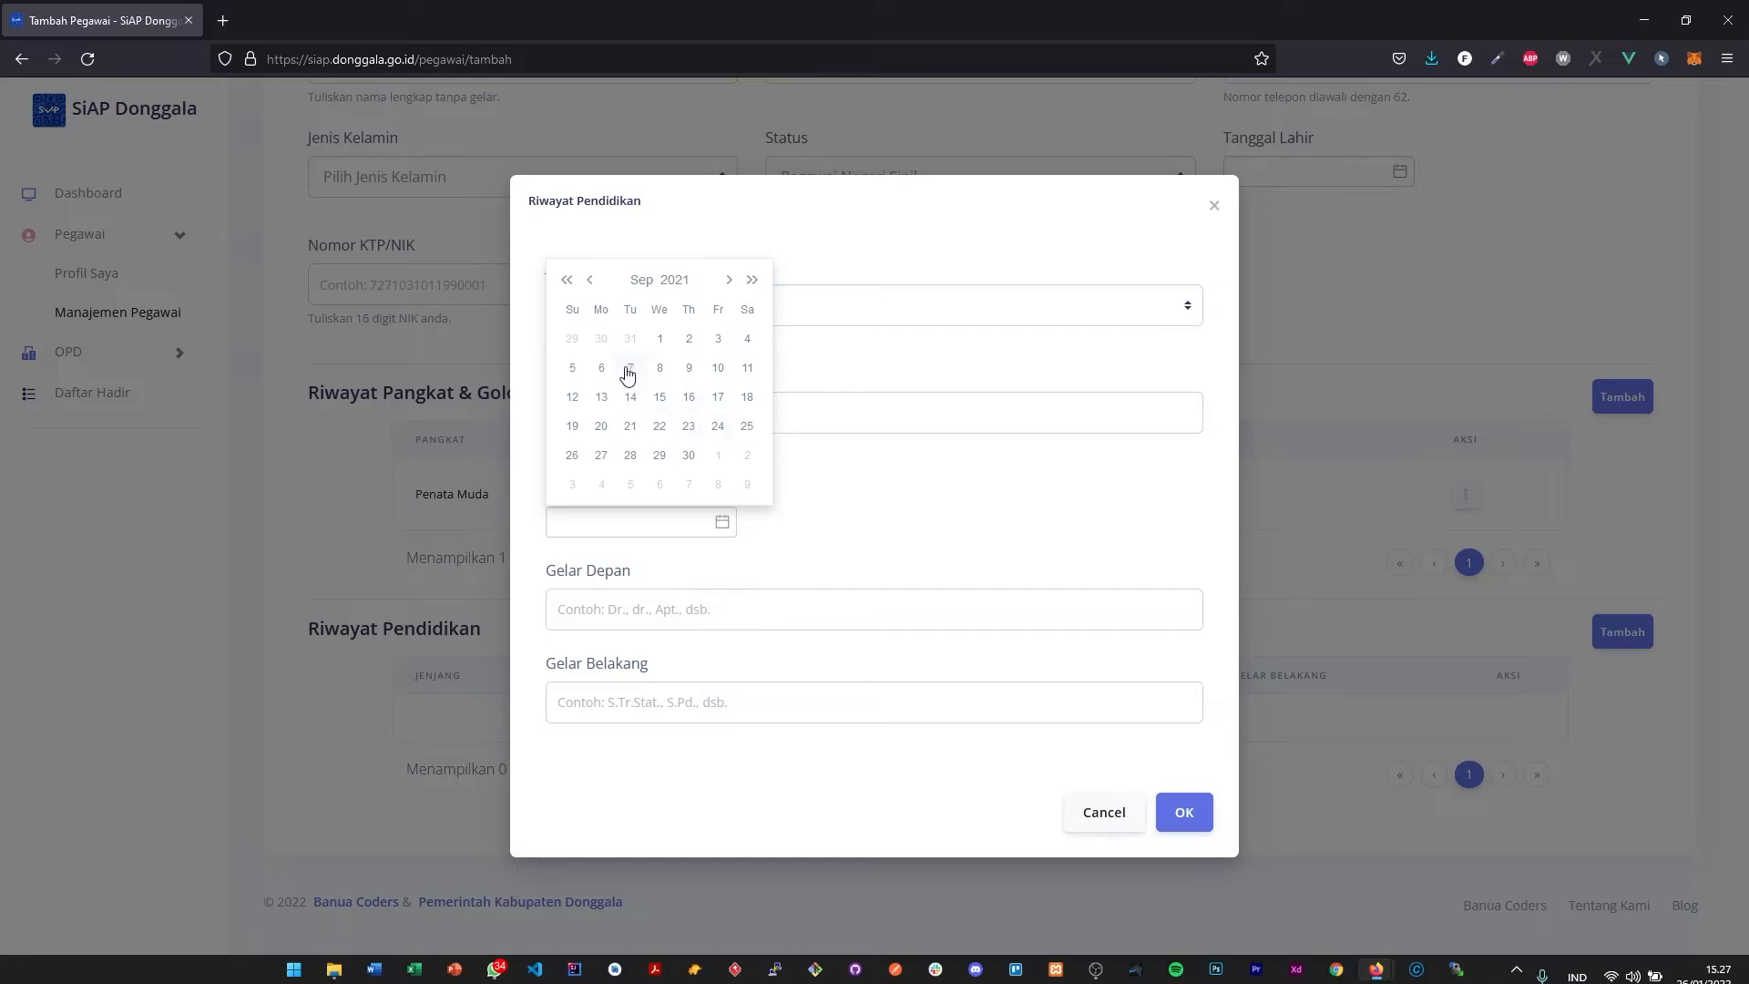
pyautogui.click(664, 341)
# - Check the Gelar Depan and Gelar Belakang fields, trying Ir. as Gelar Depan and clearing it again
pyautogui.click(619, 612)
pyautogui.click(645, 709)
pyautogui.click(663, 590)
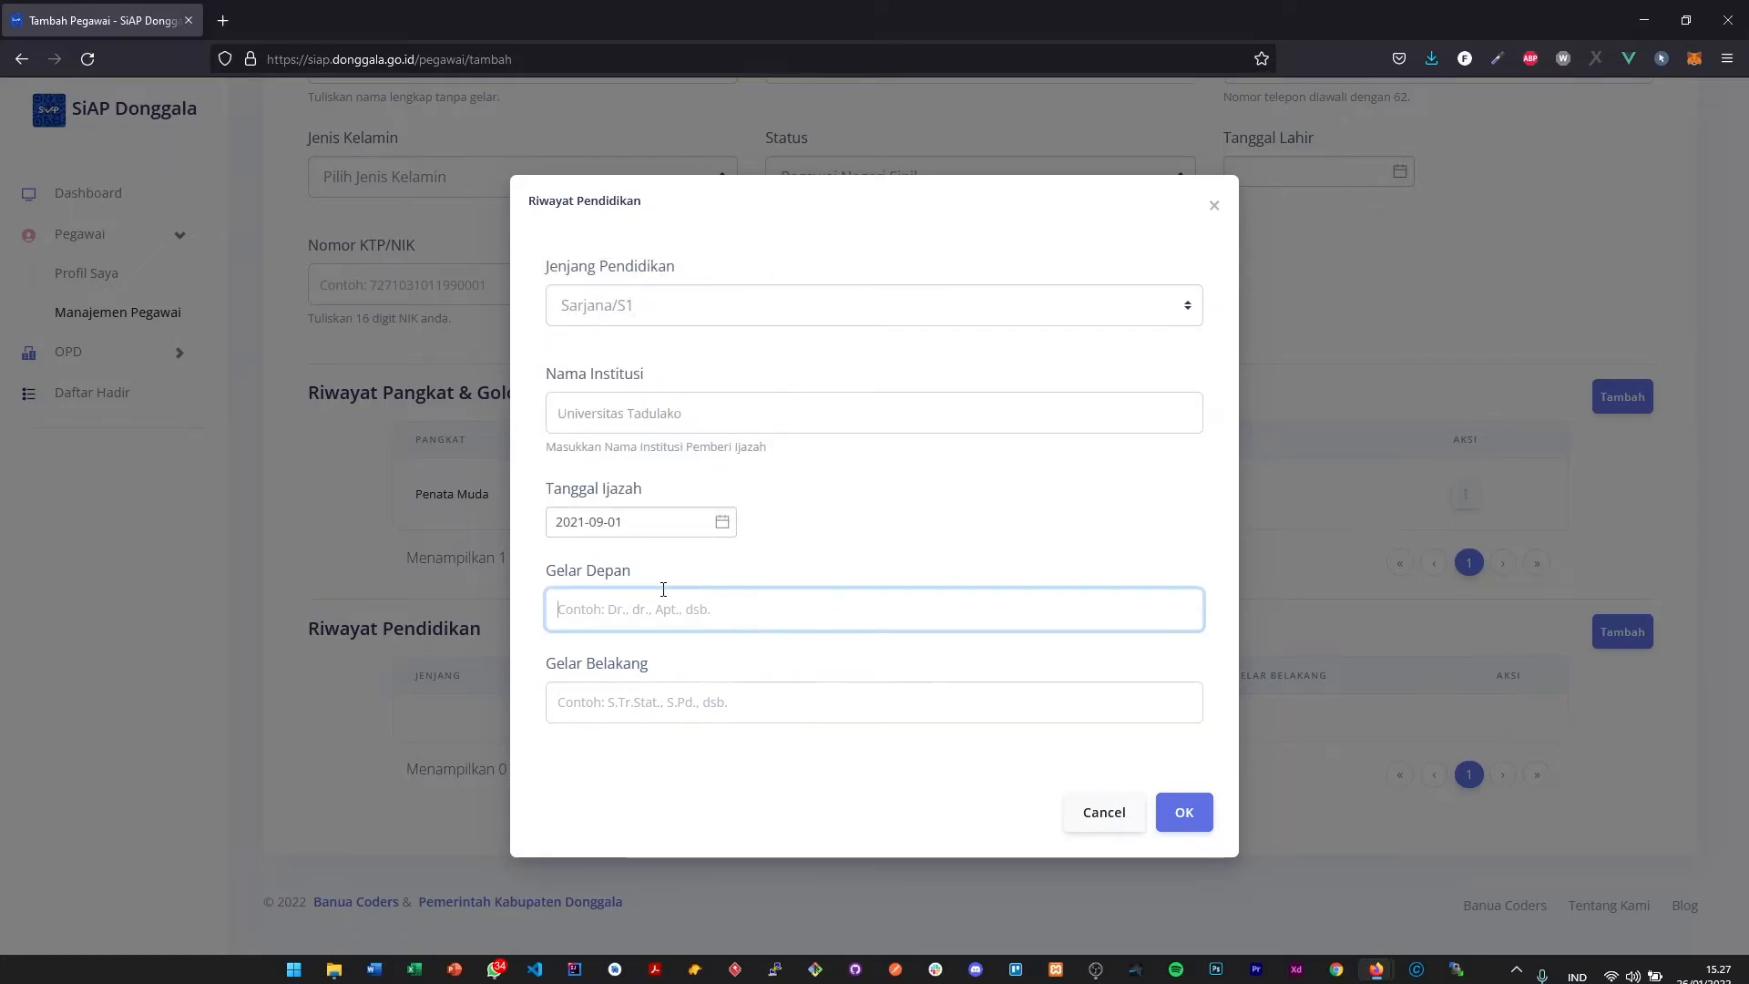
pyautogui.click(661, 674)
pyautogui.click(660, 612)
pyautogui.write('Ir.')
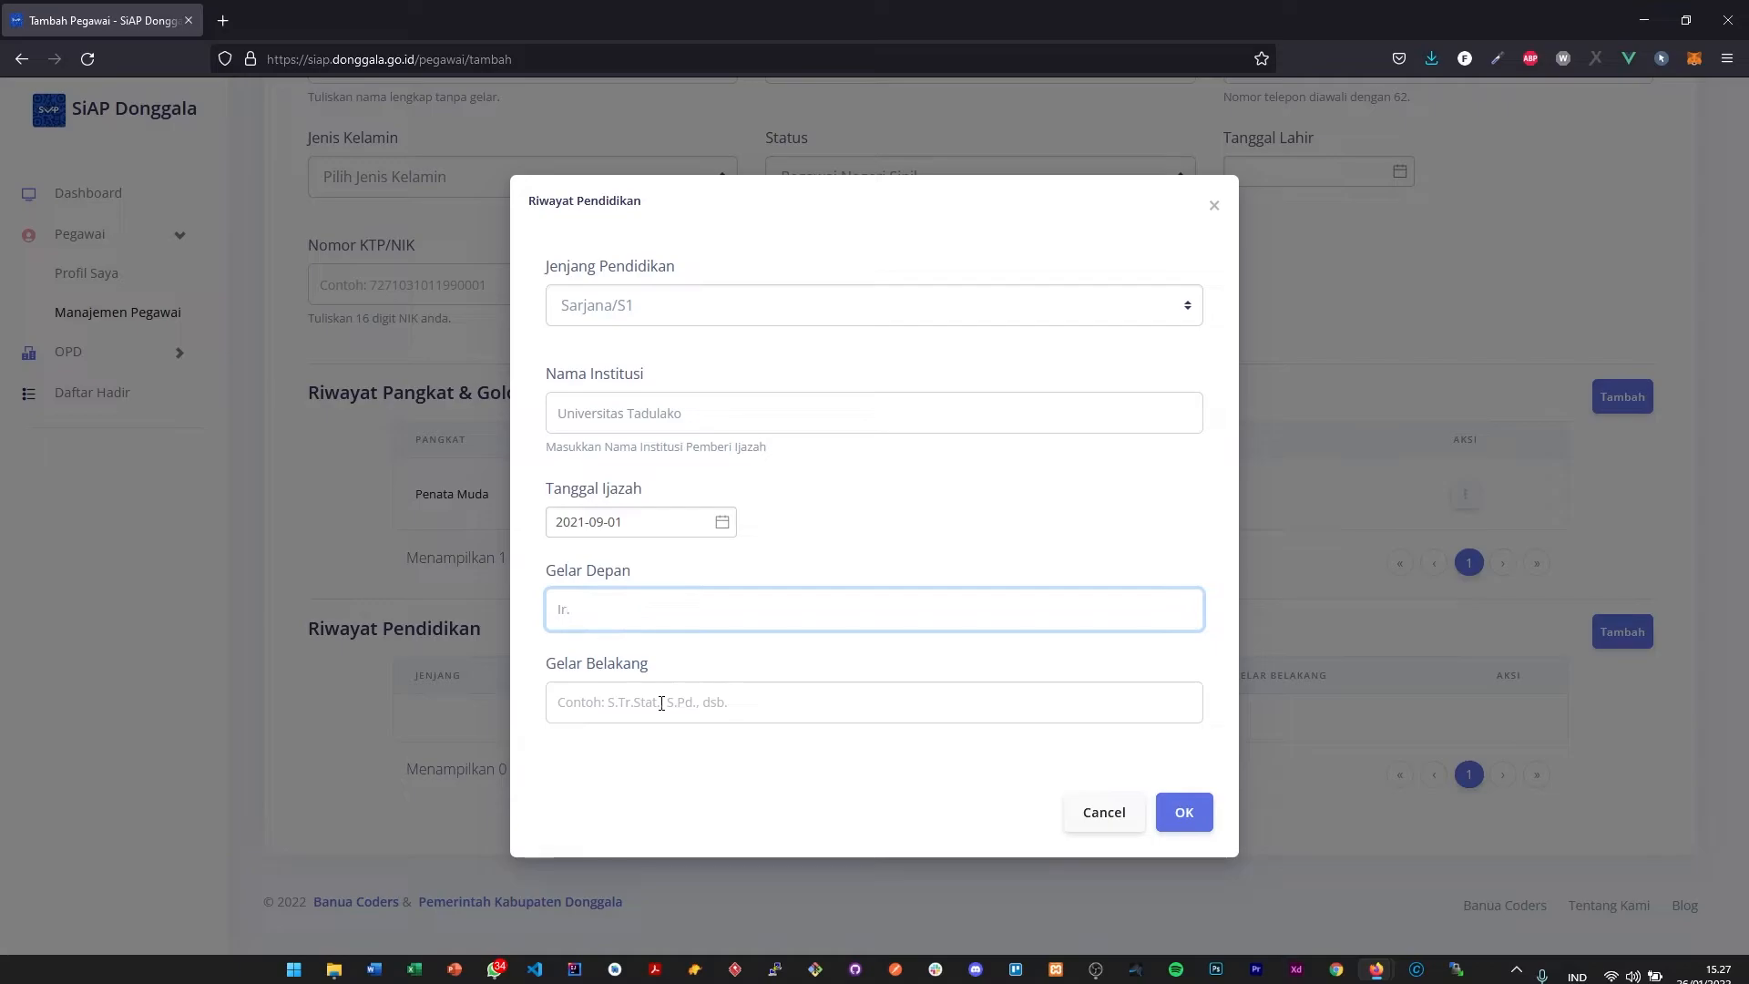
pyautogui.press('BackSpace')
pyautogui.press('BackSpace')
pyautogui.press('BackSpace')
# - Enter S.T. as Gelar Belakang for the education entry
pyautogui.click(661, 704)
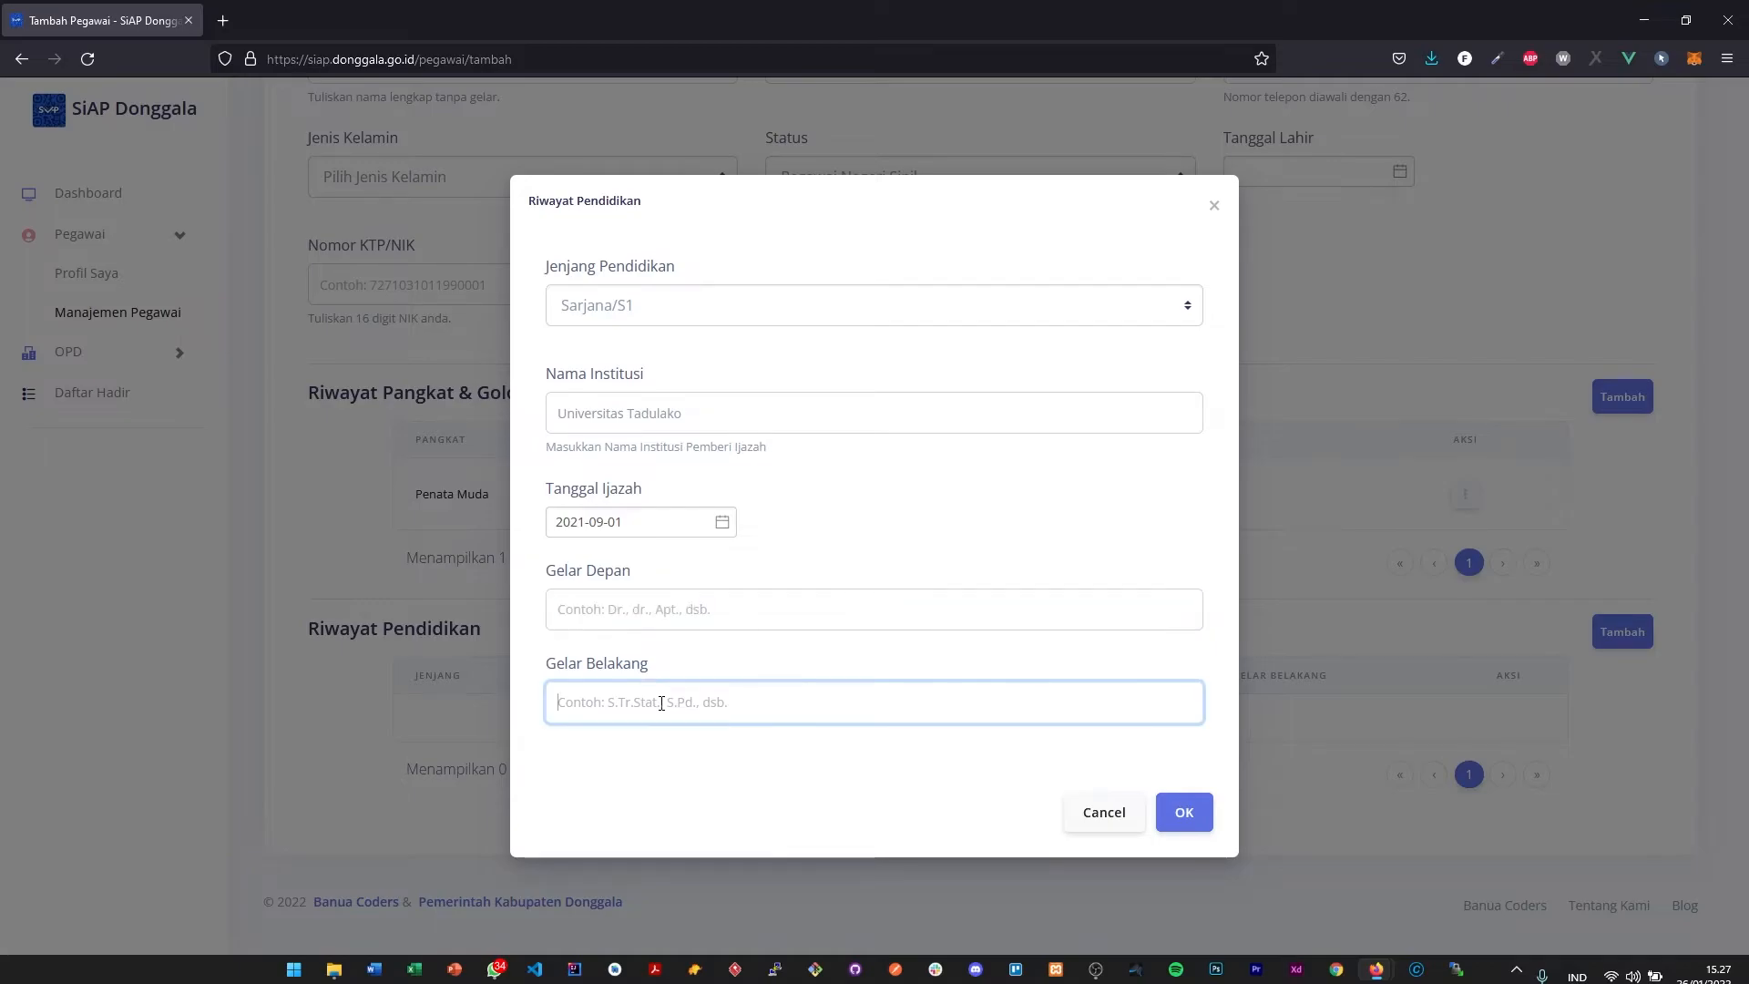
pyautogui.write('S.T.')
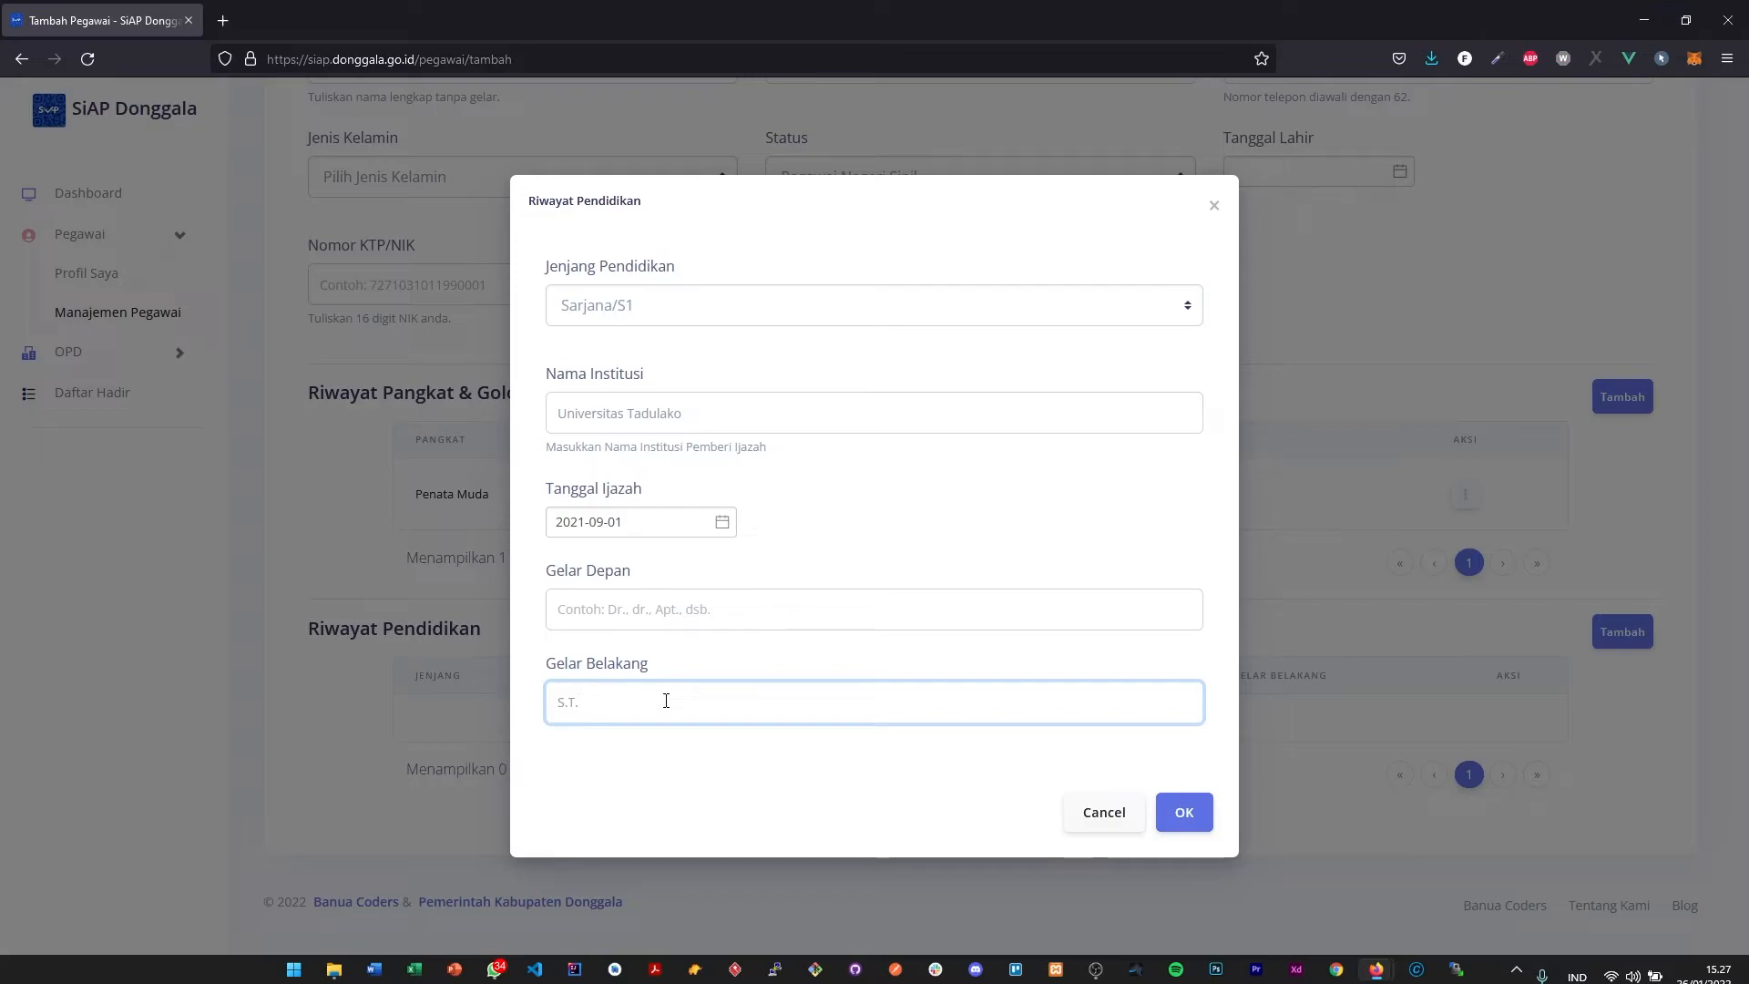
# - Replace Gelar Belakang with S.E. and save the Riwayat Pendidikan entry
pyautogui.moveTo(583, 703); pyautogui.dragTo(535, 702)
pyautogui.click(535, 706)
pyautogui.moveTo(679, 698); pyautogui.dragTo(513, 705)
pyautogui.write('SE')
pyautogui.press('BackSpace')
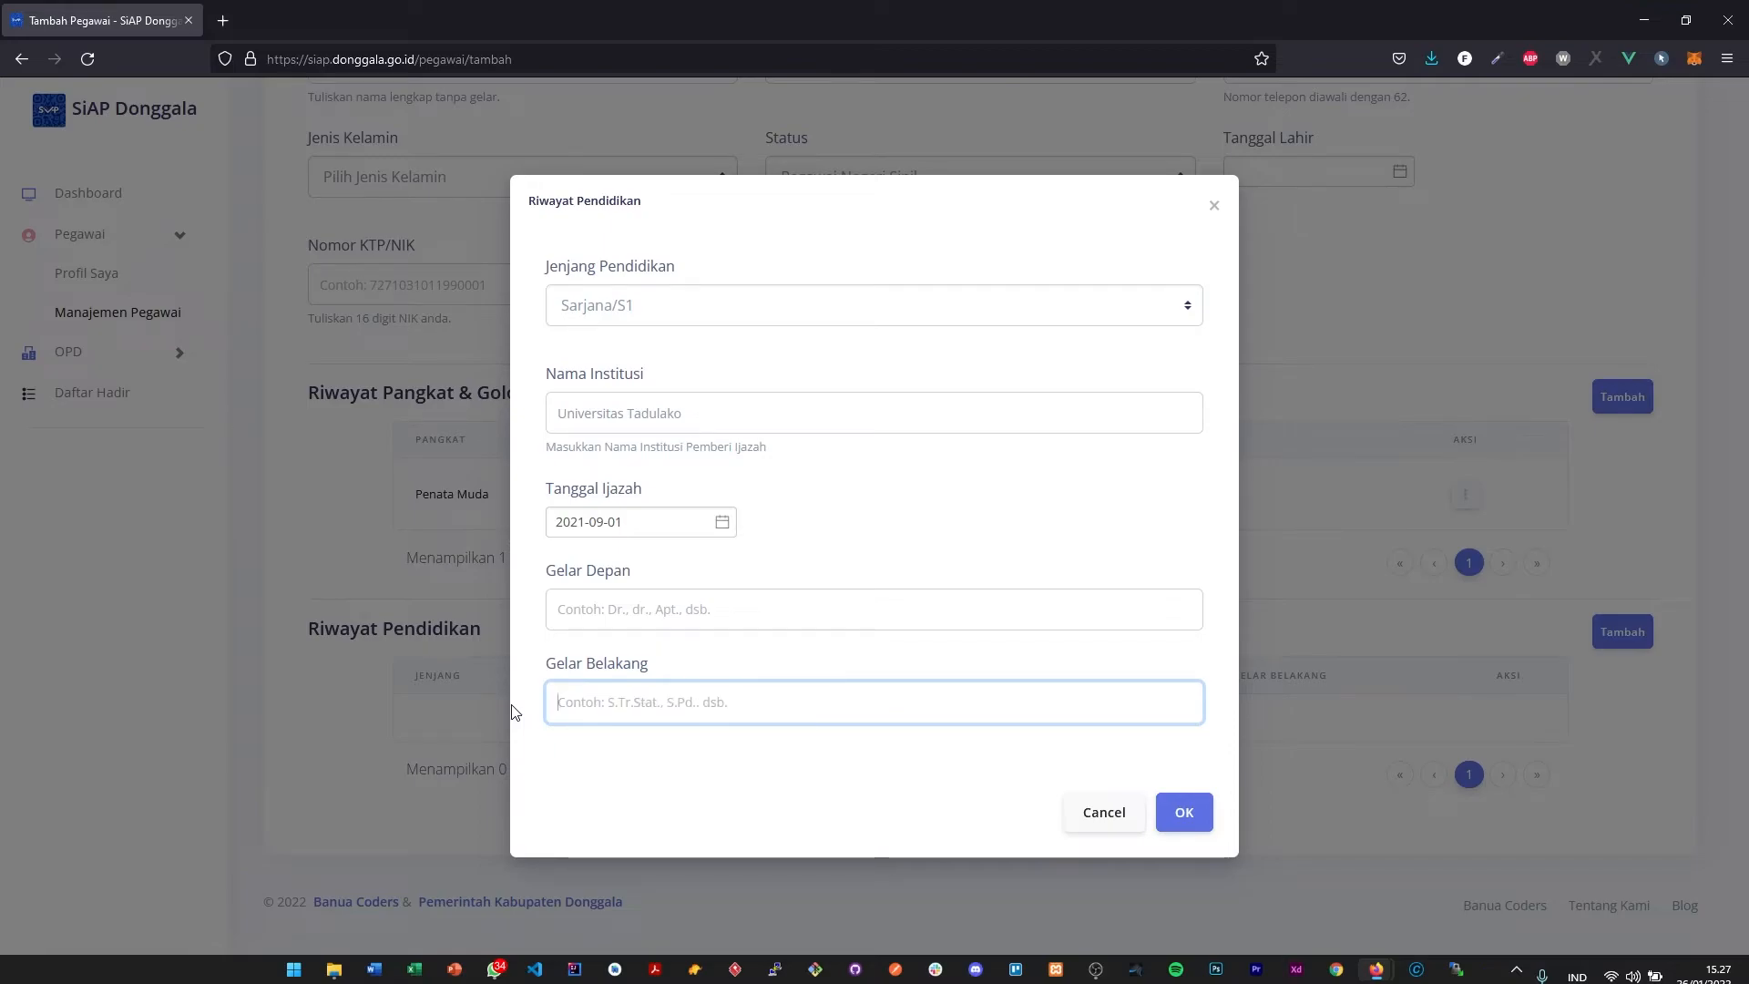
pyautogui.write('S.E.')
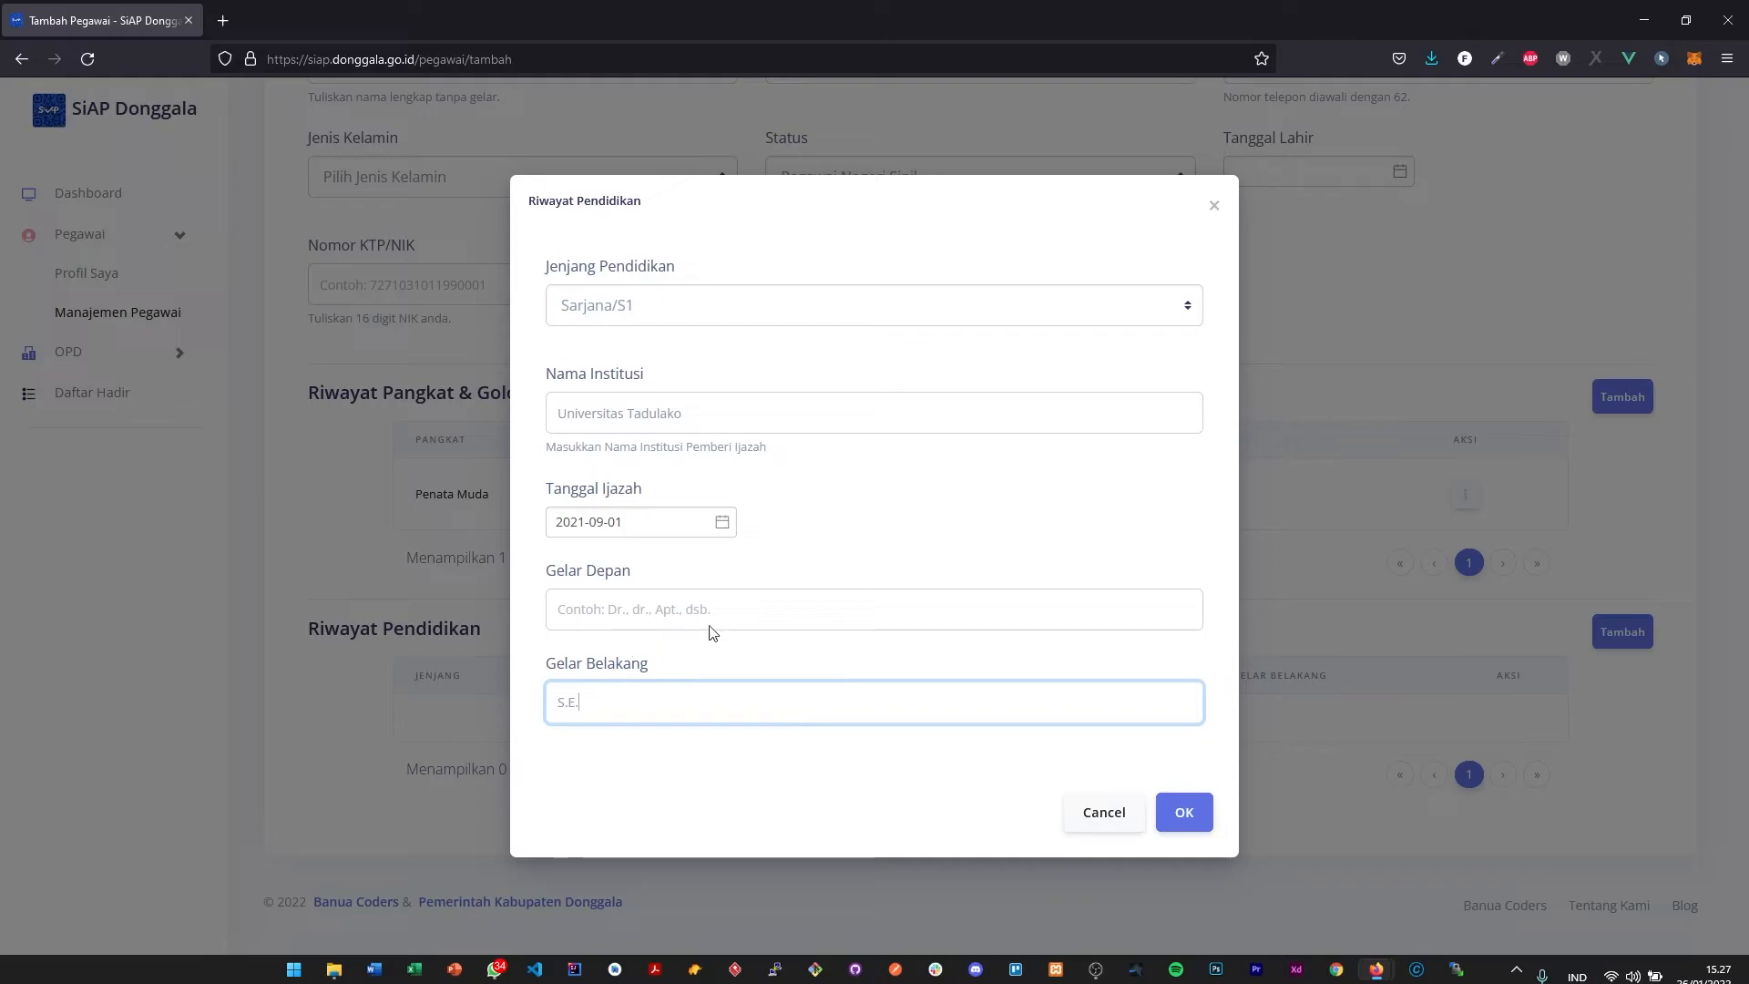
pyautogui.click(1182, 813)
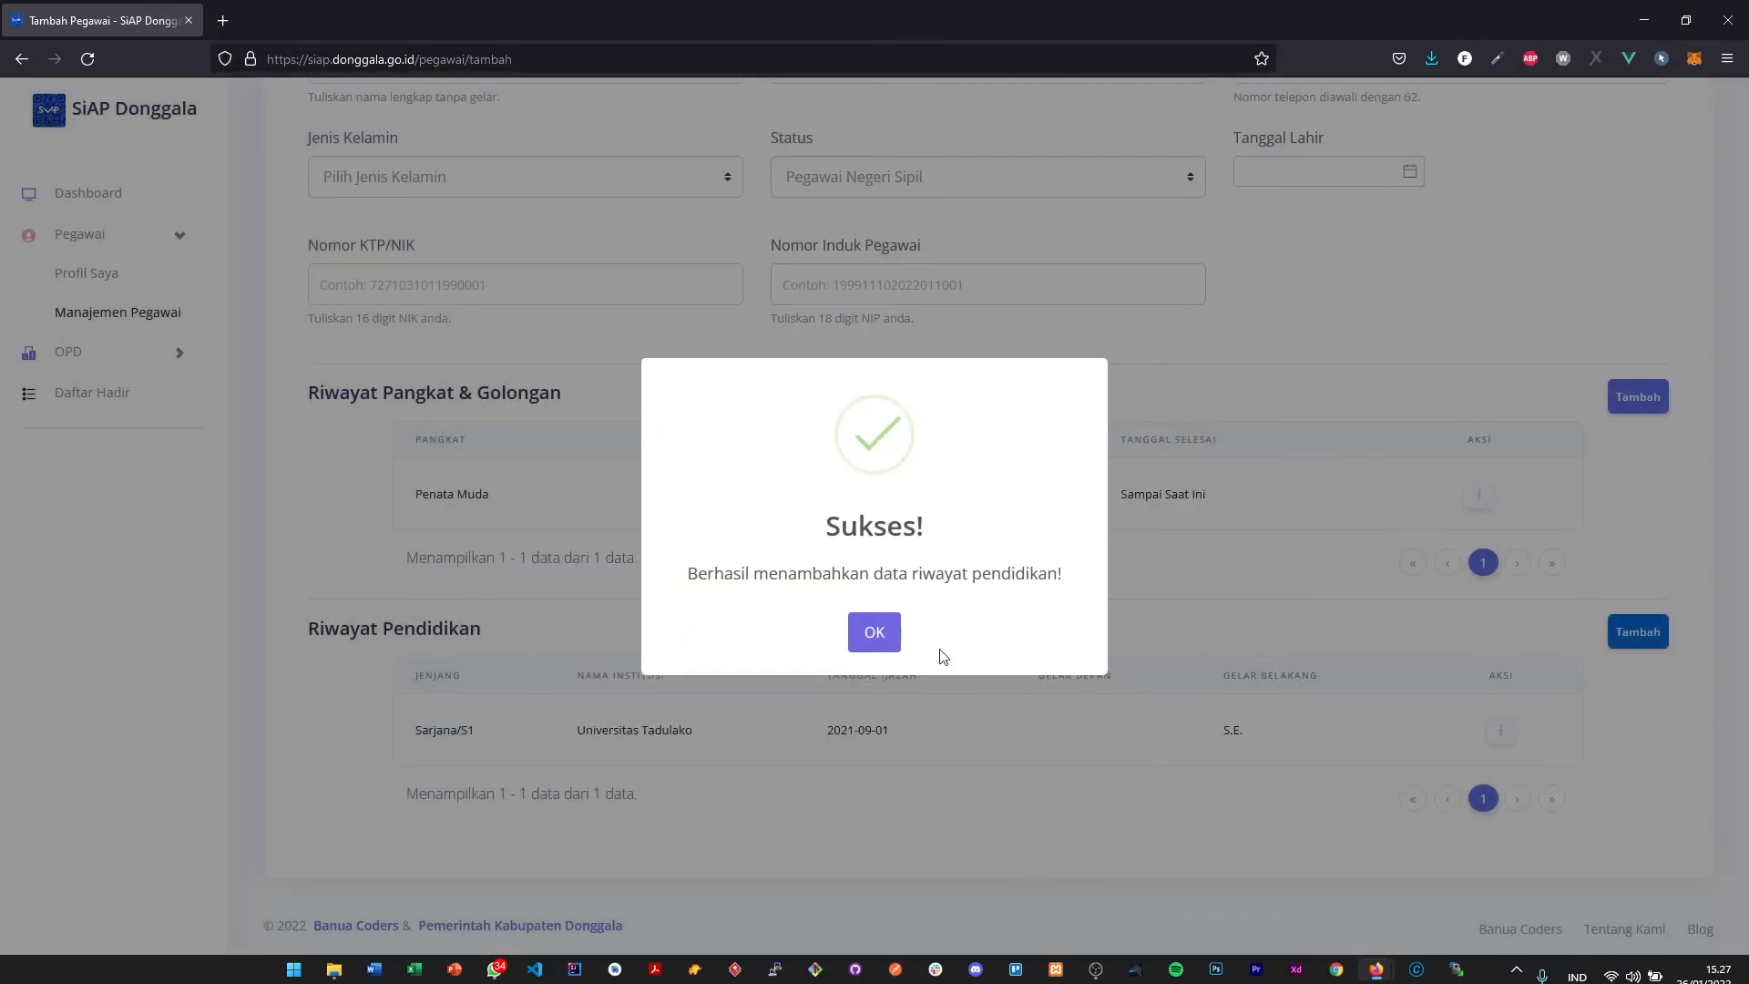
pyautogui.click(873, 610)
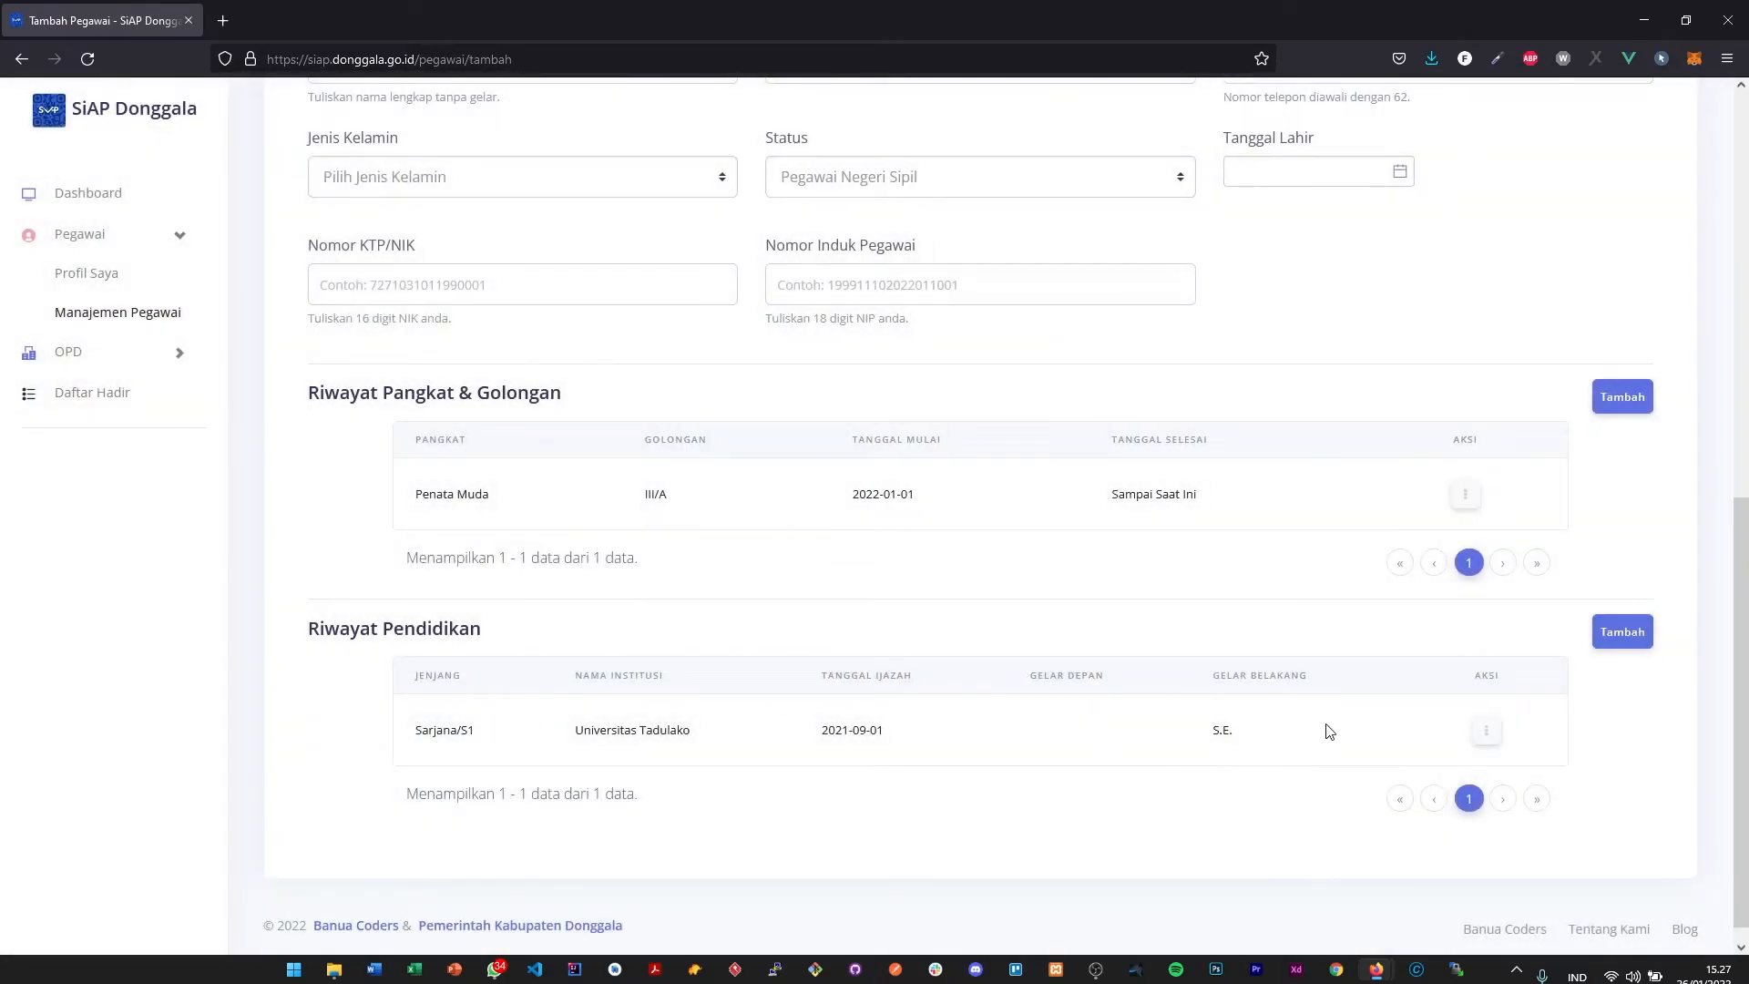
# - Edit the Universitas Tadulako education entry, setting Tanggal Ijazah to 1 September 2020, and save it
pyautogui.click(1485, 733)
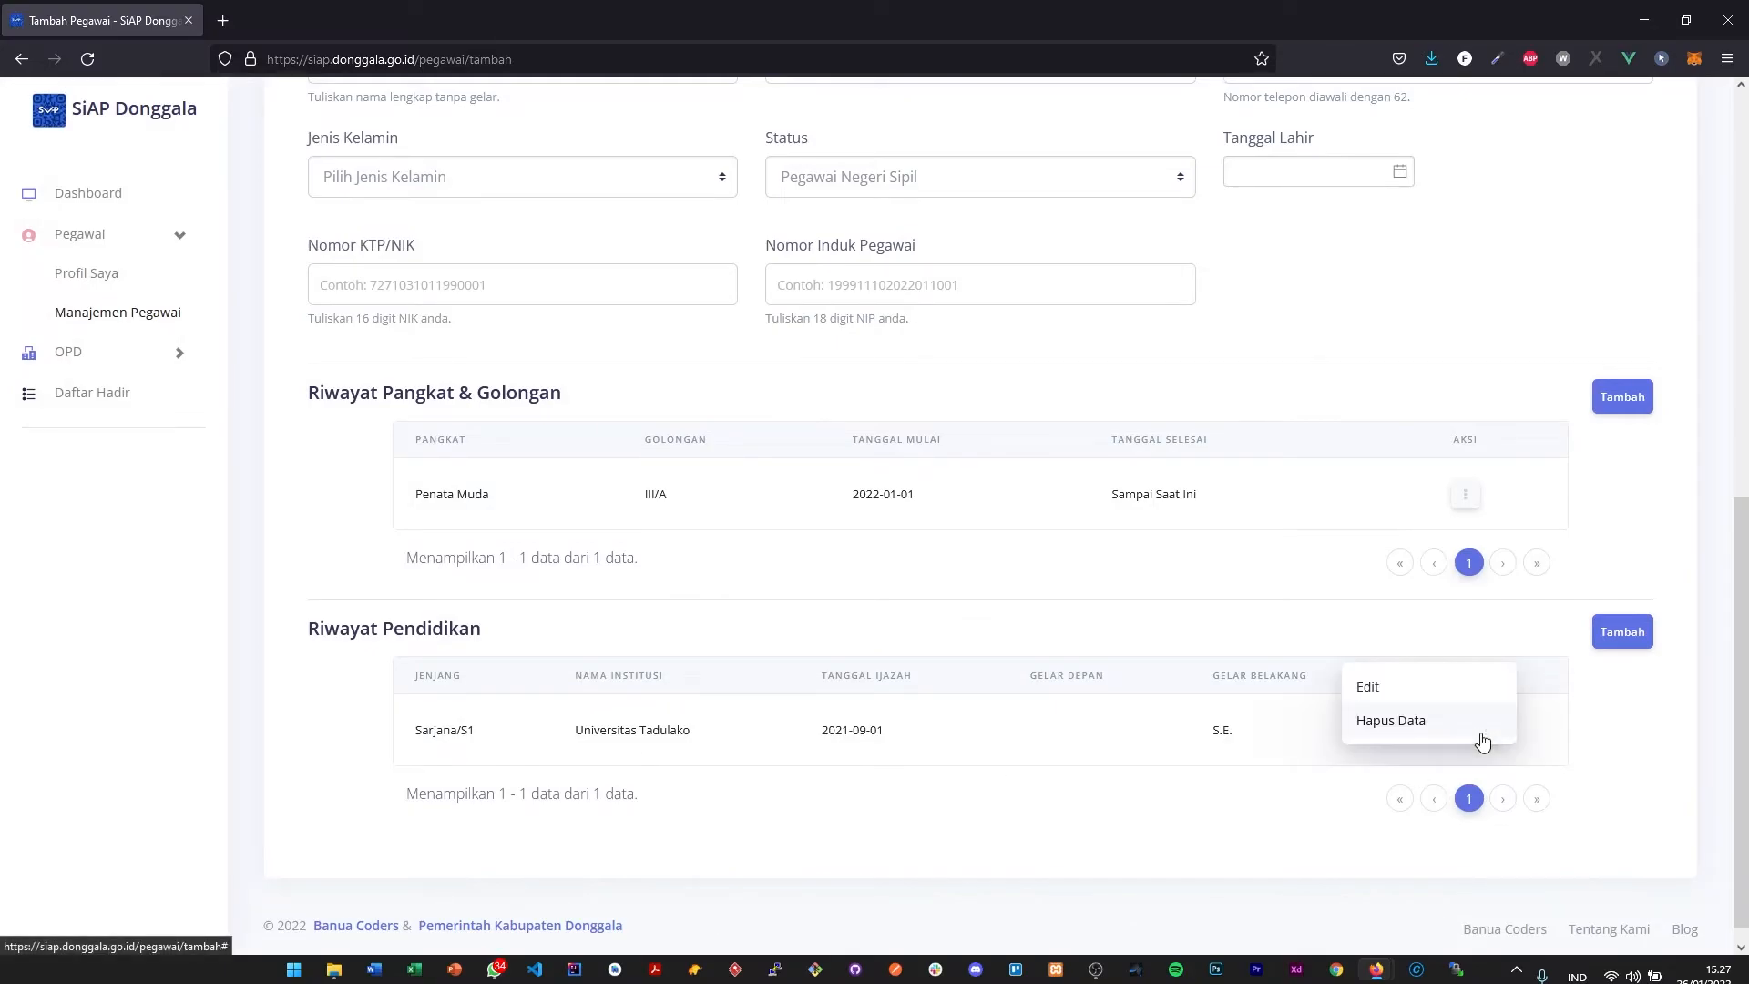
pyautogui.click(1398, 692)
pyautogui.click(672, 519)
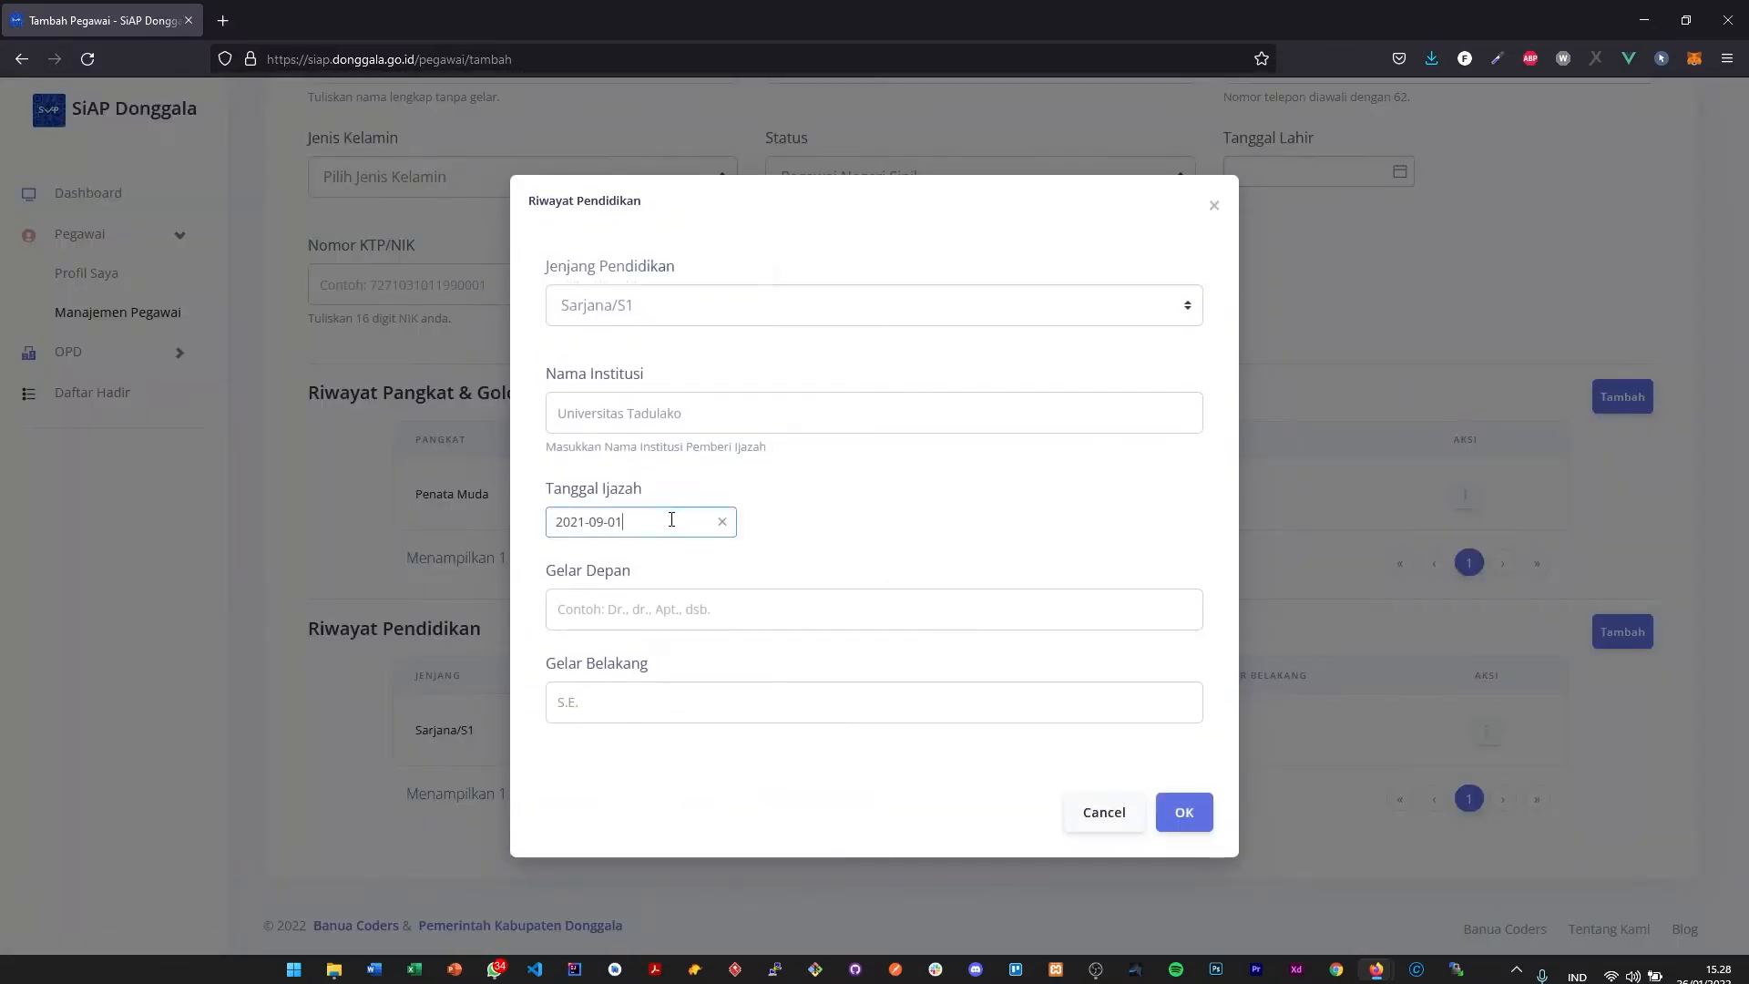
pyautogui.click(567, 279)
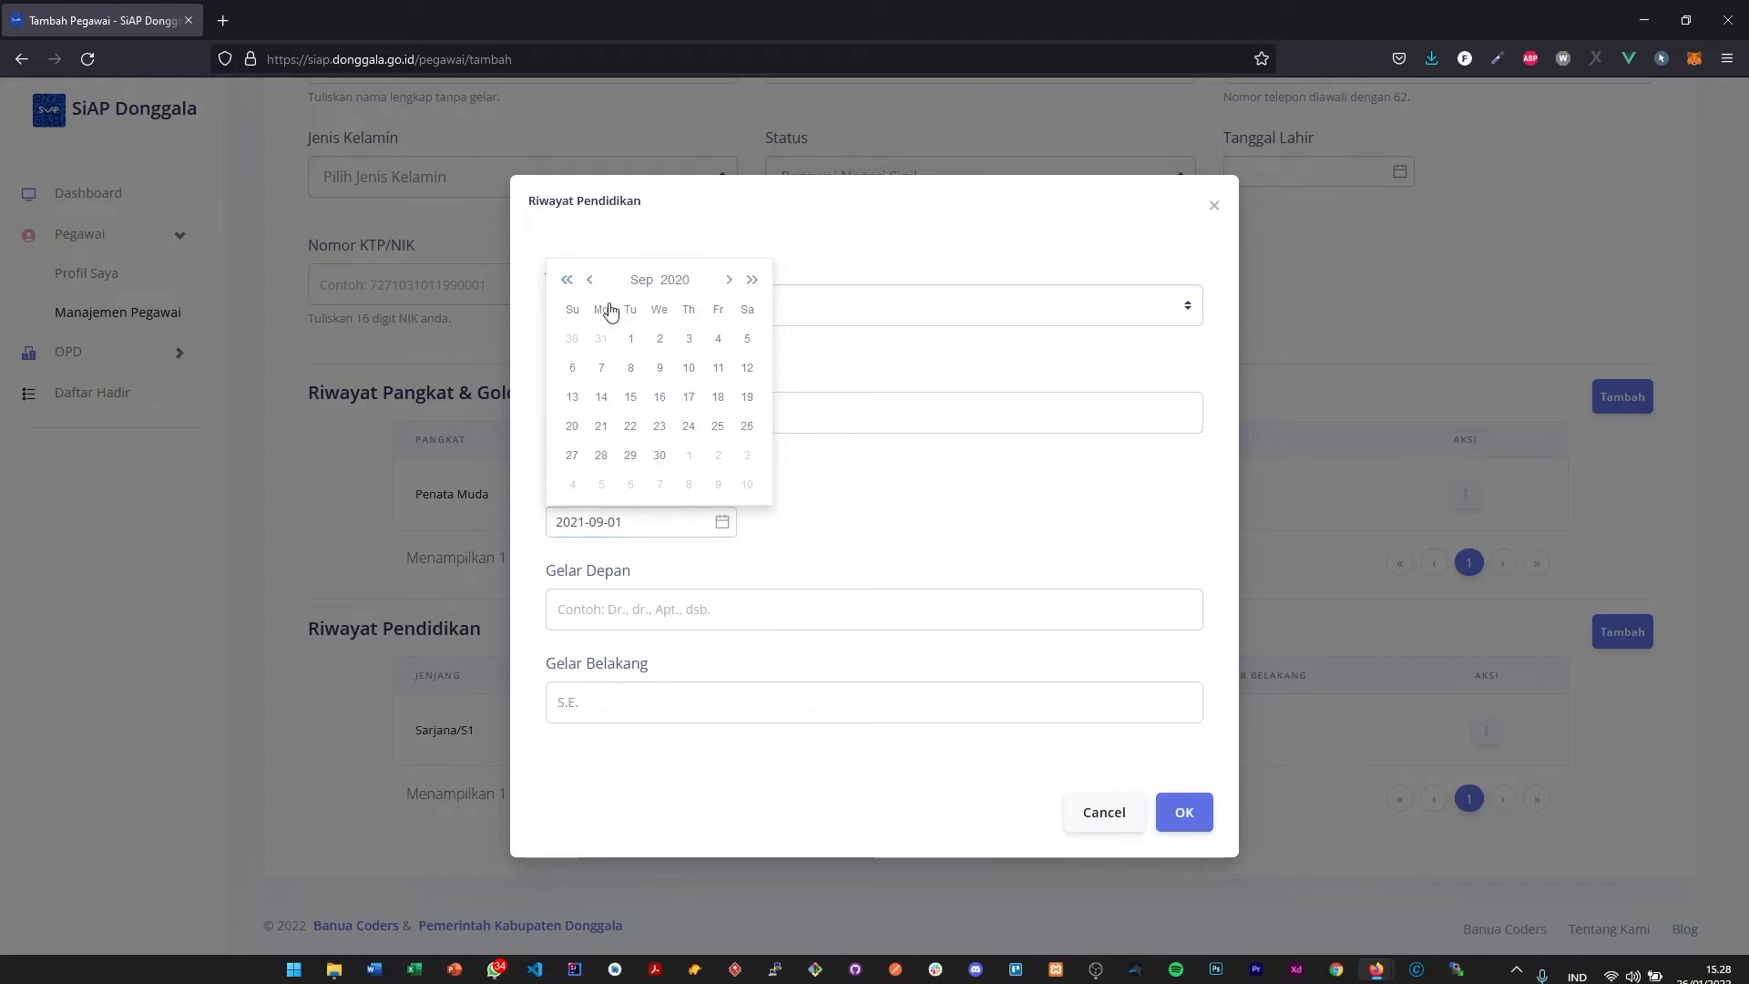
pyautogui.click(631, 340)
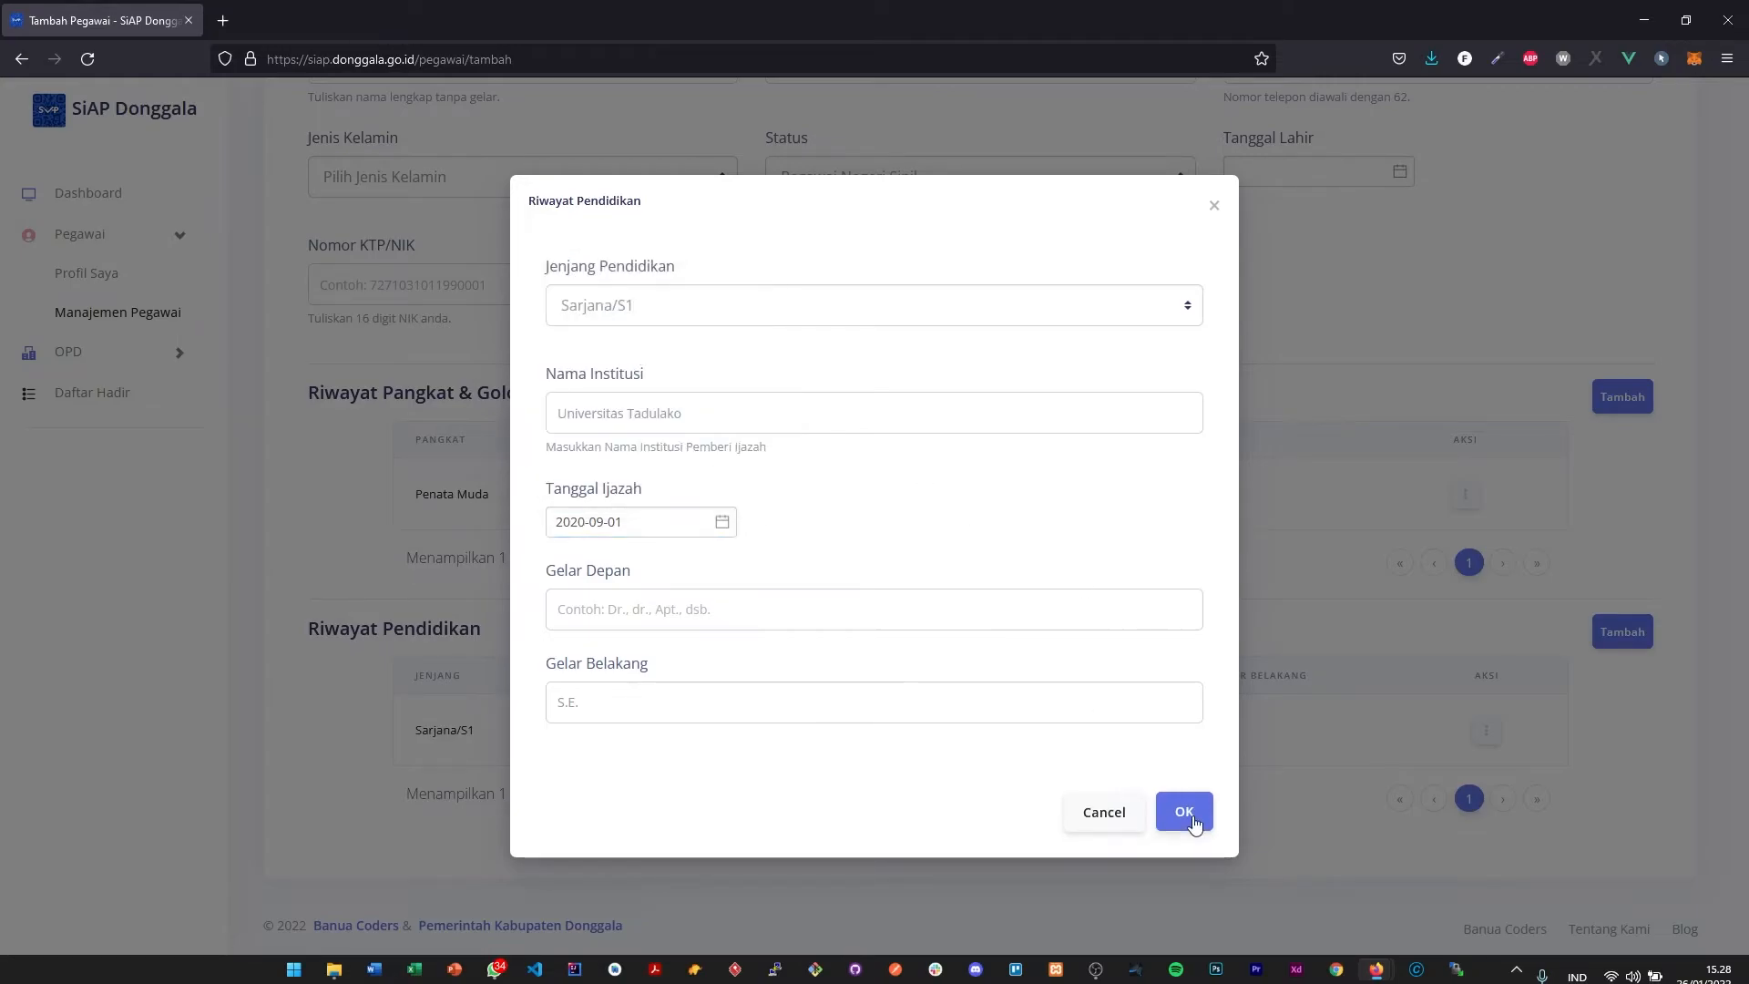
pyautogui.click(1185, 813)
pyautogui.click(870, 635)
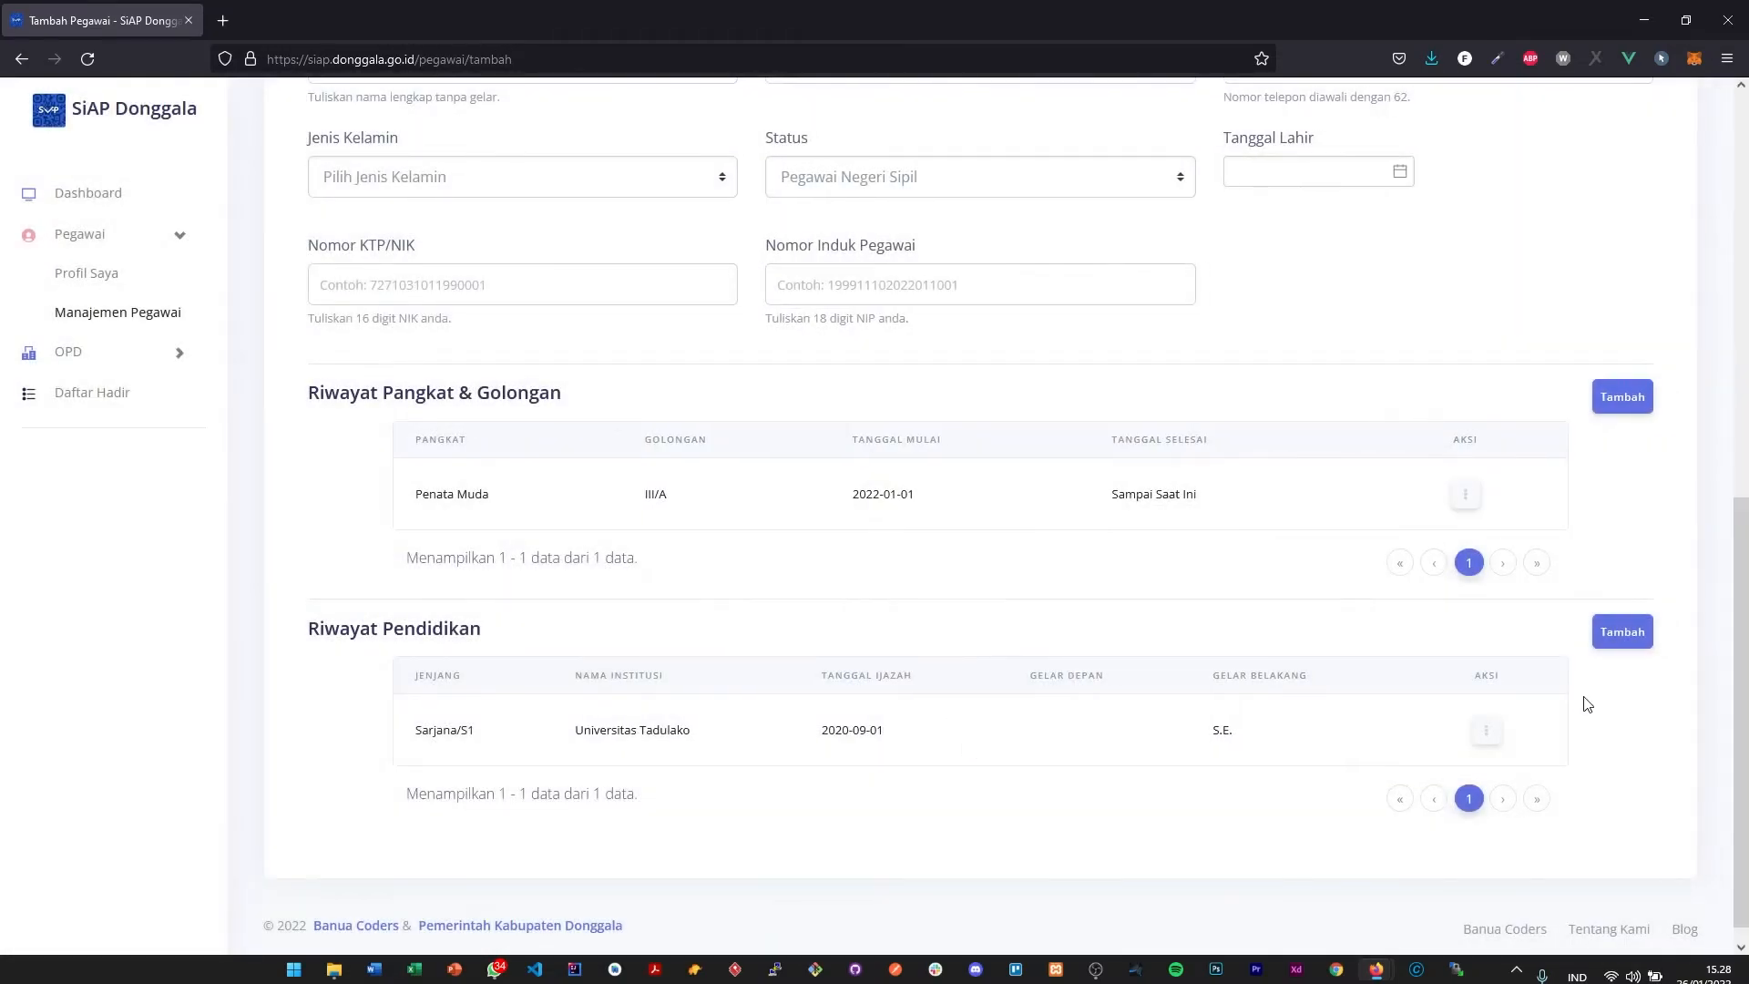
# - Delete the Universitas Tadulako entry from Riwayat Pendidikan and confirm the deletion
pyautogui.click(1486, 729)
pyautogui.click(1408, 732)
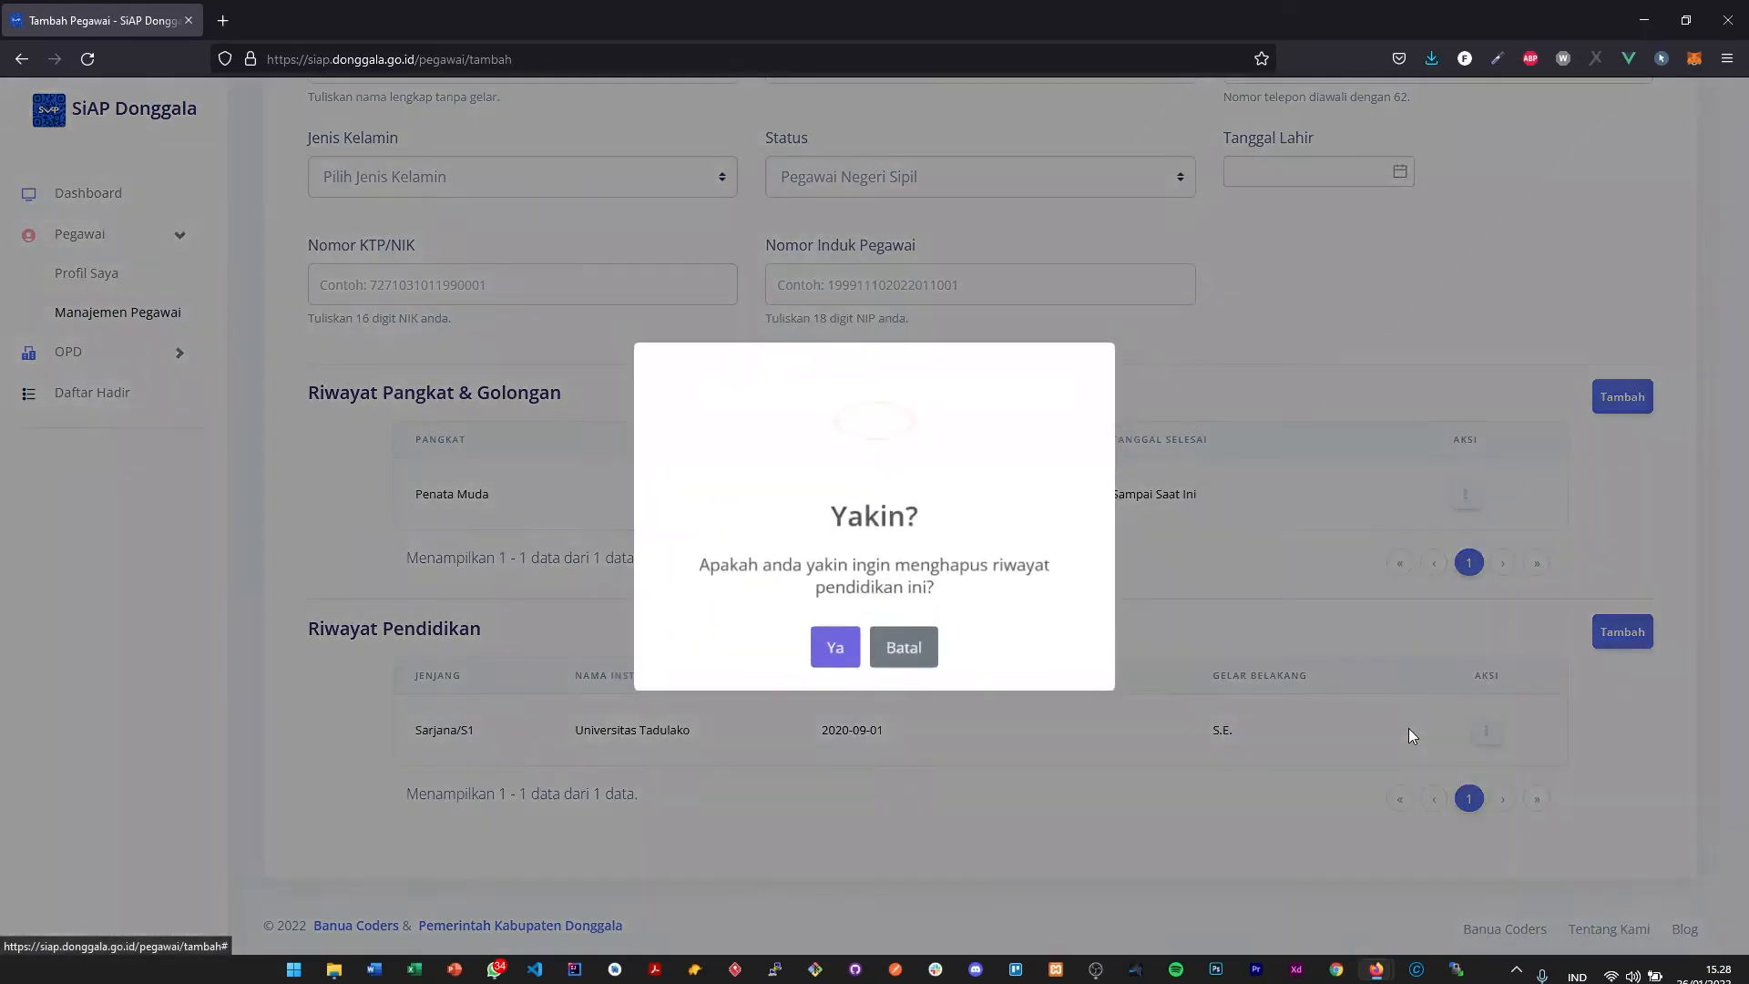
pyautogui.click(838, 648)
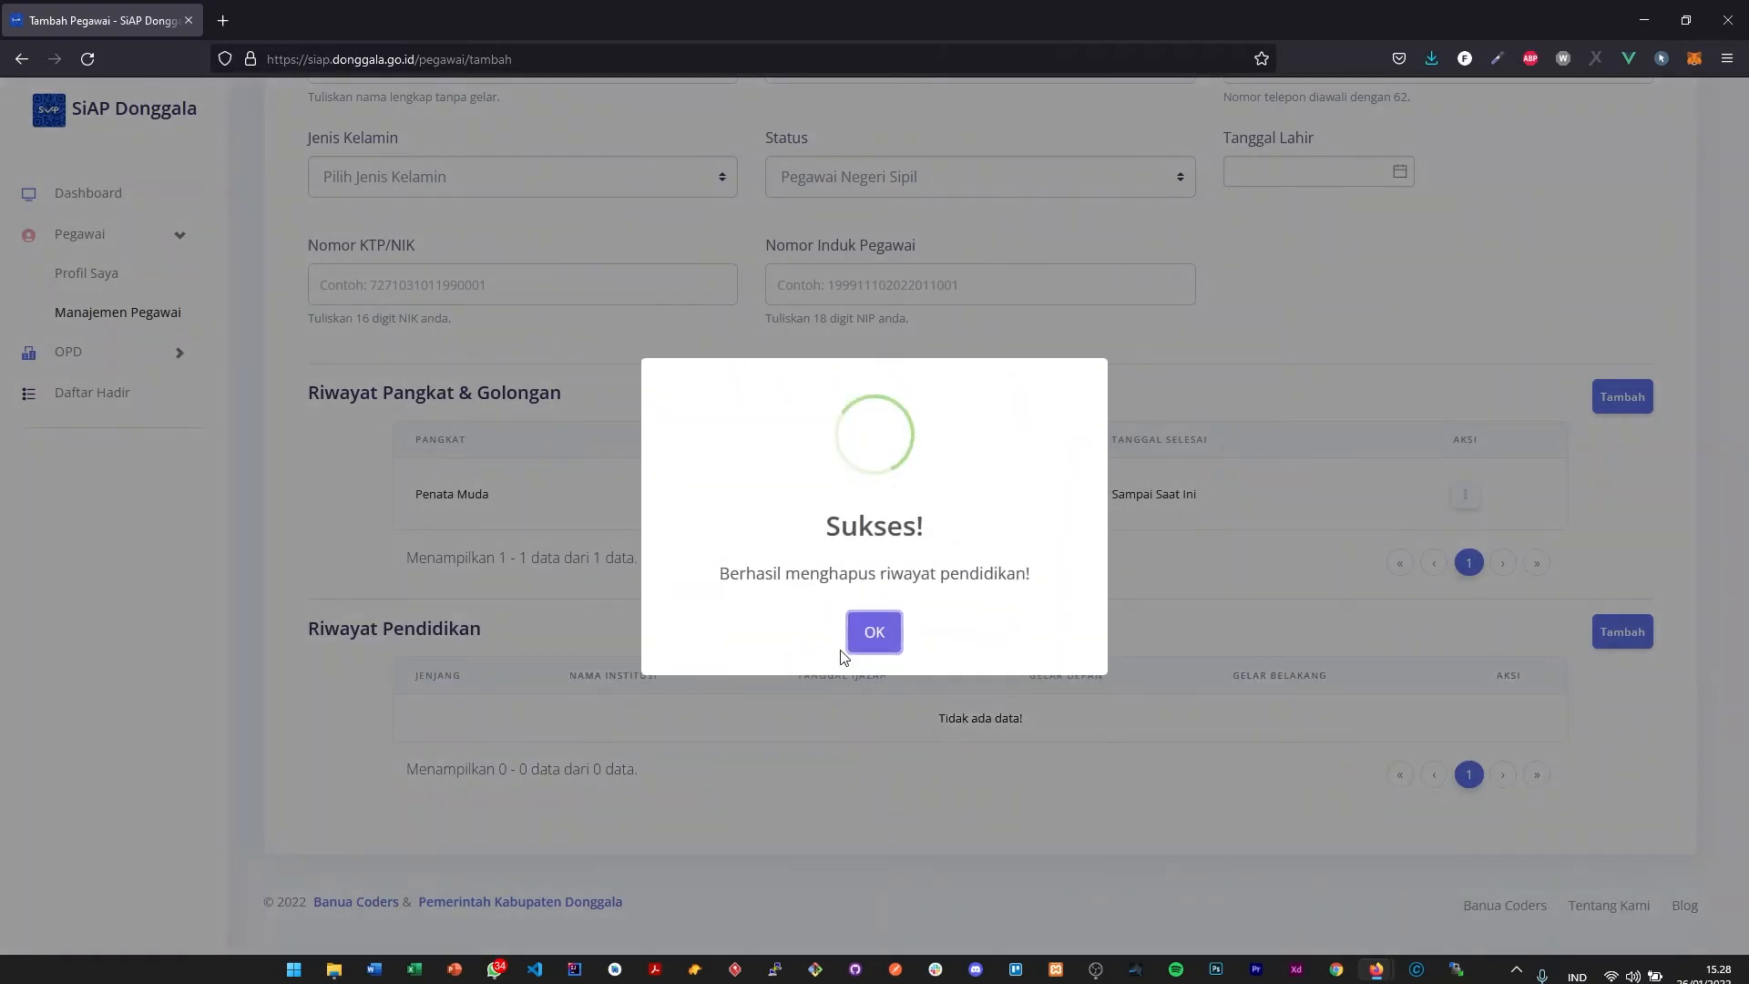
pyautogui.click(878, 641)
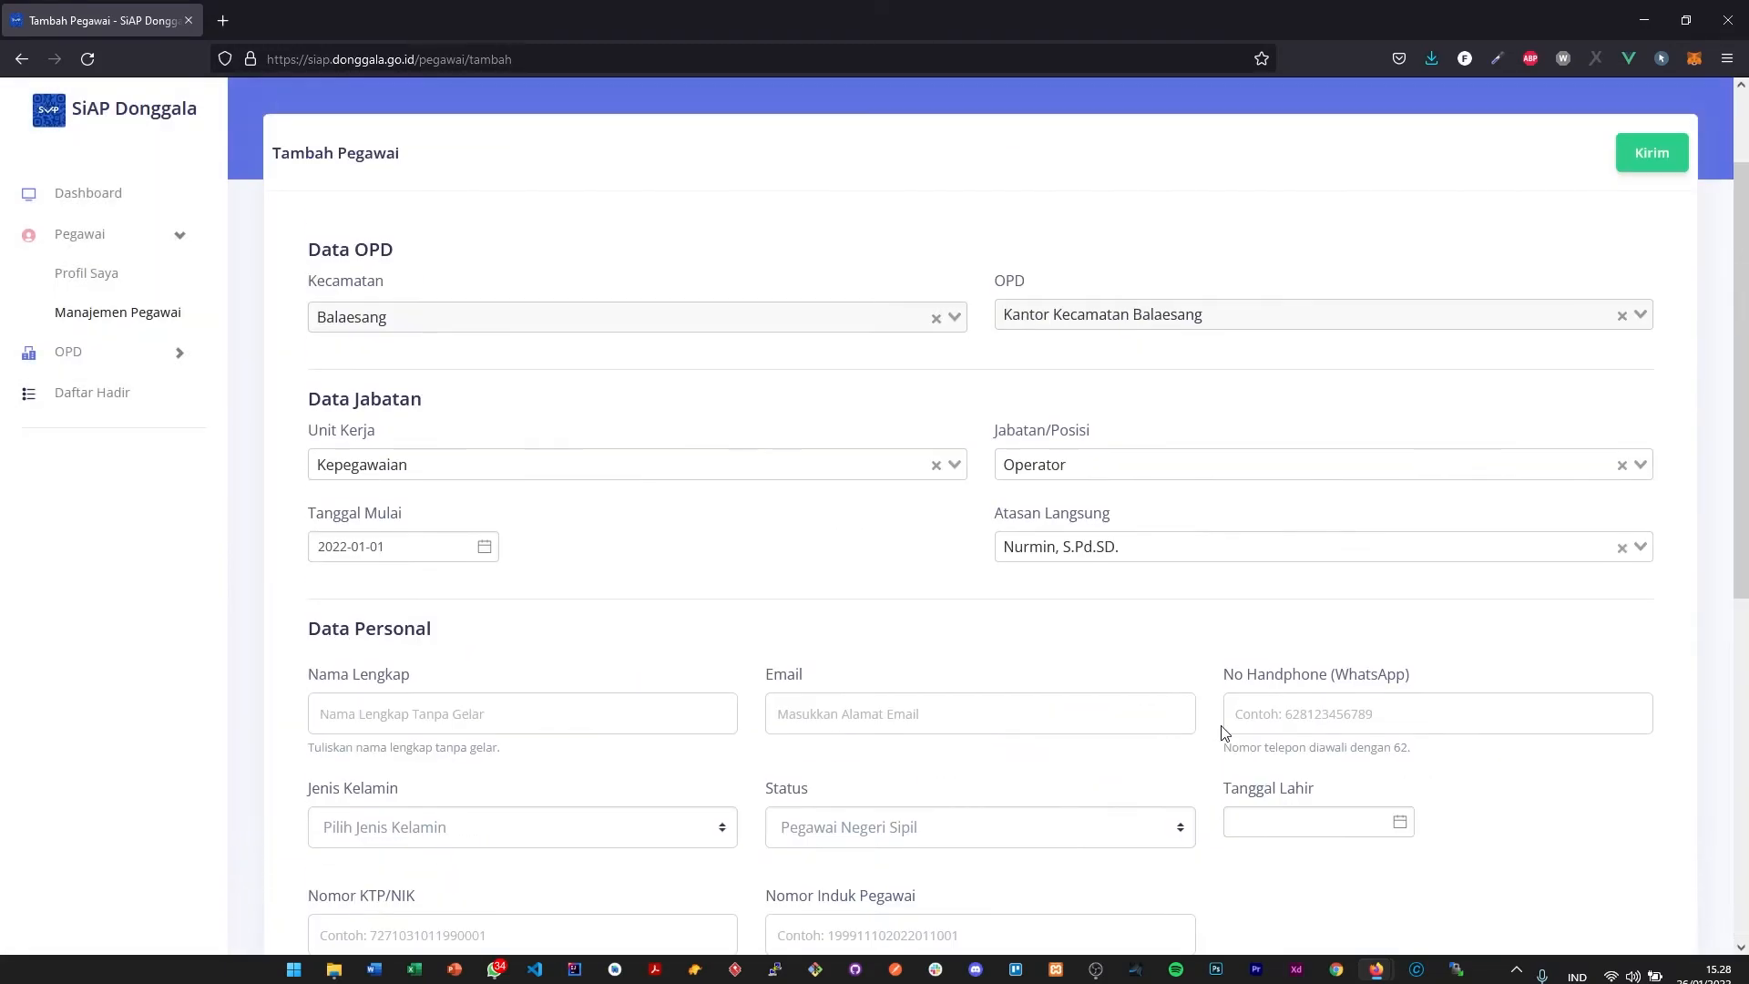
# - Try to submit the add-employee form with the personal data left blank, and dismiss the resulting message
pyautogui.scroll(-5, 1222, 730)
pyautogui.scroll(7, 1387, 791)
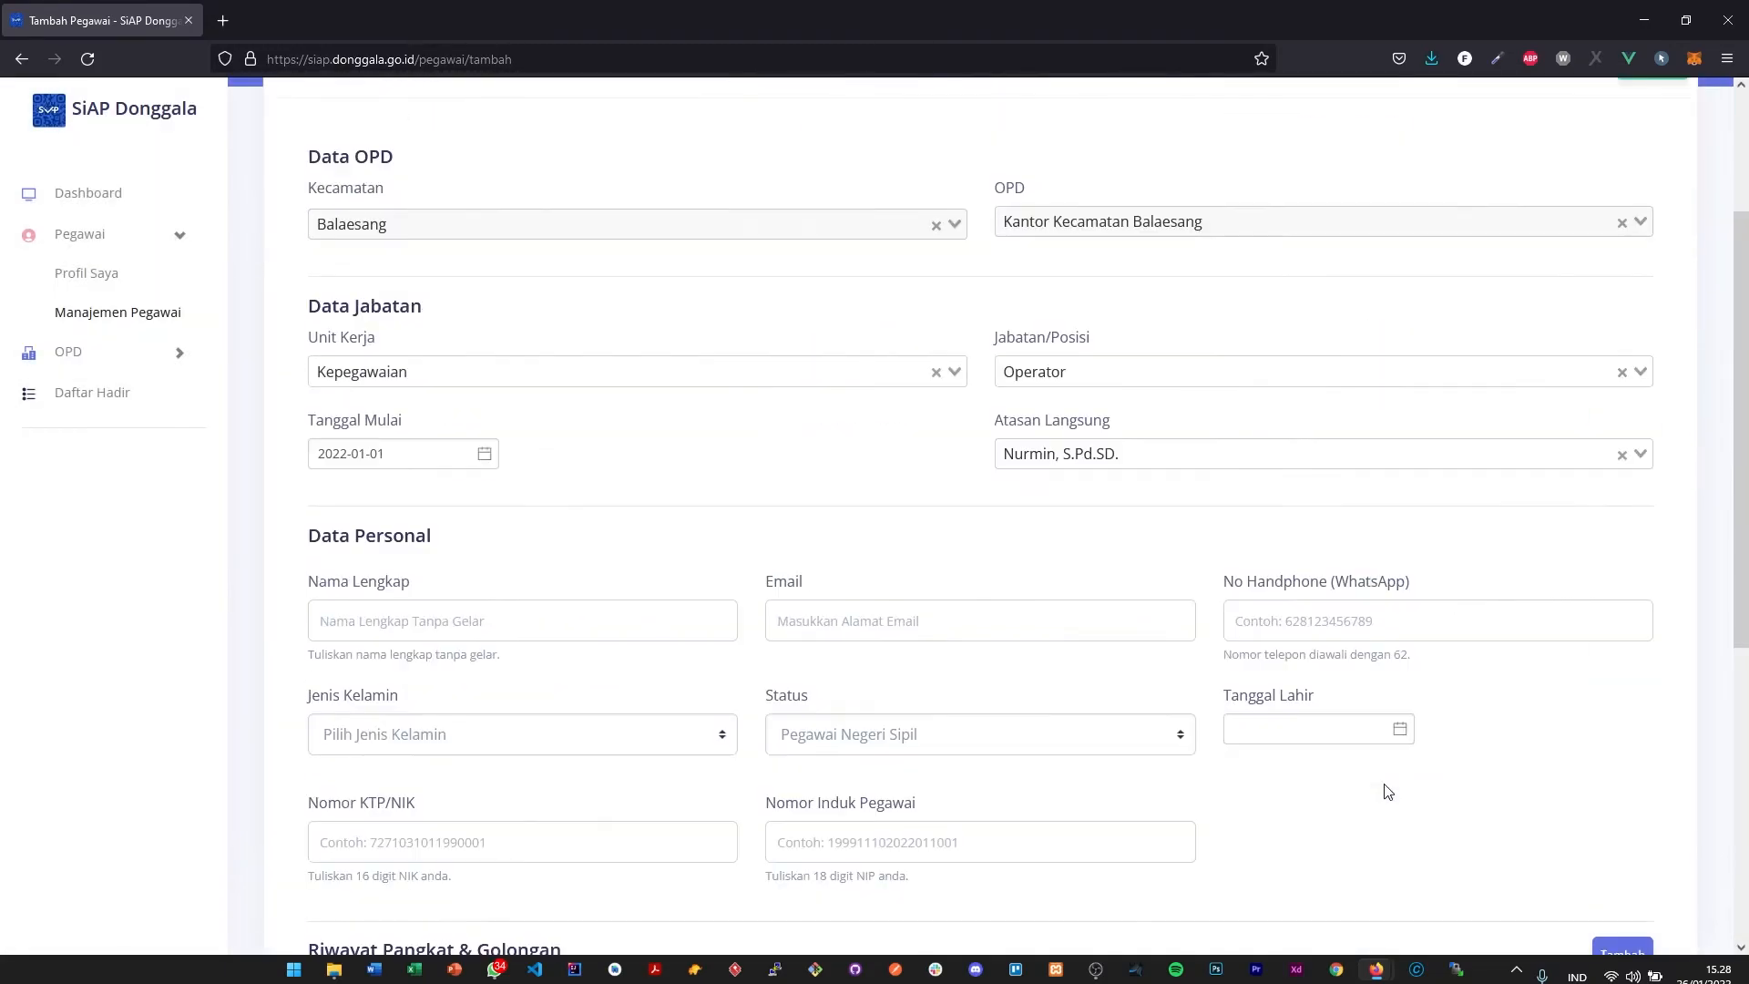
pyautogui.click(1652, 284)
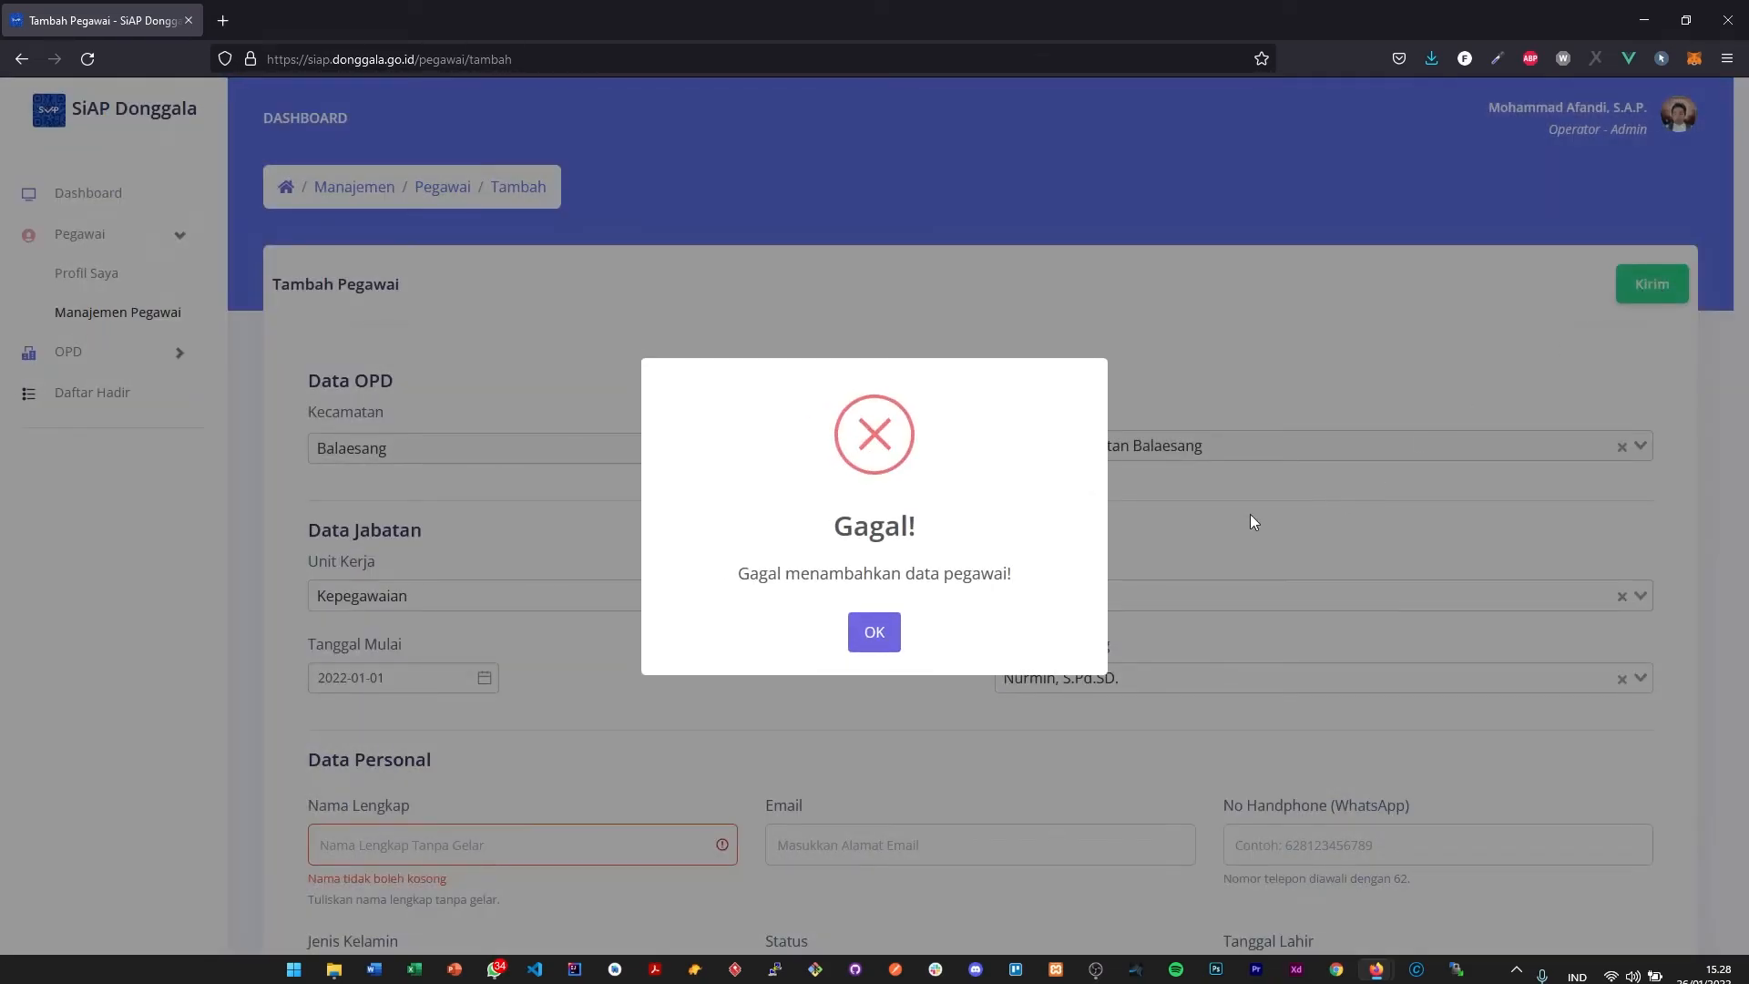
pyautogui.click(879, 636)
# - Examine the validation notes under the Data Personal fields, checking Nomor KTP/NIK and Nomor Induk Pegawai, and look over the history tables
pyautogui.scroll(-5, 784, 598)
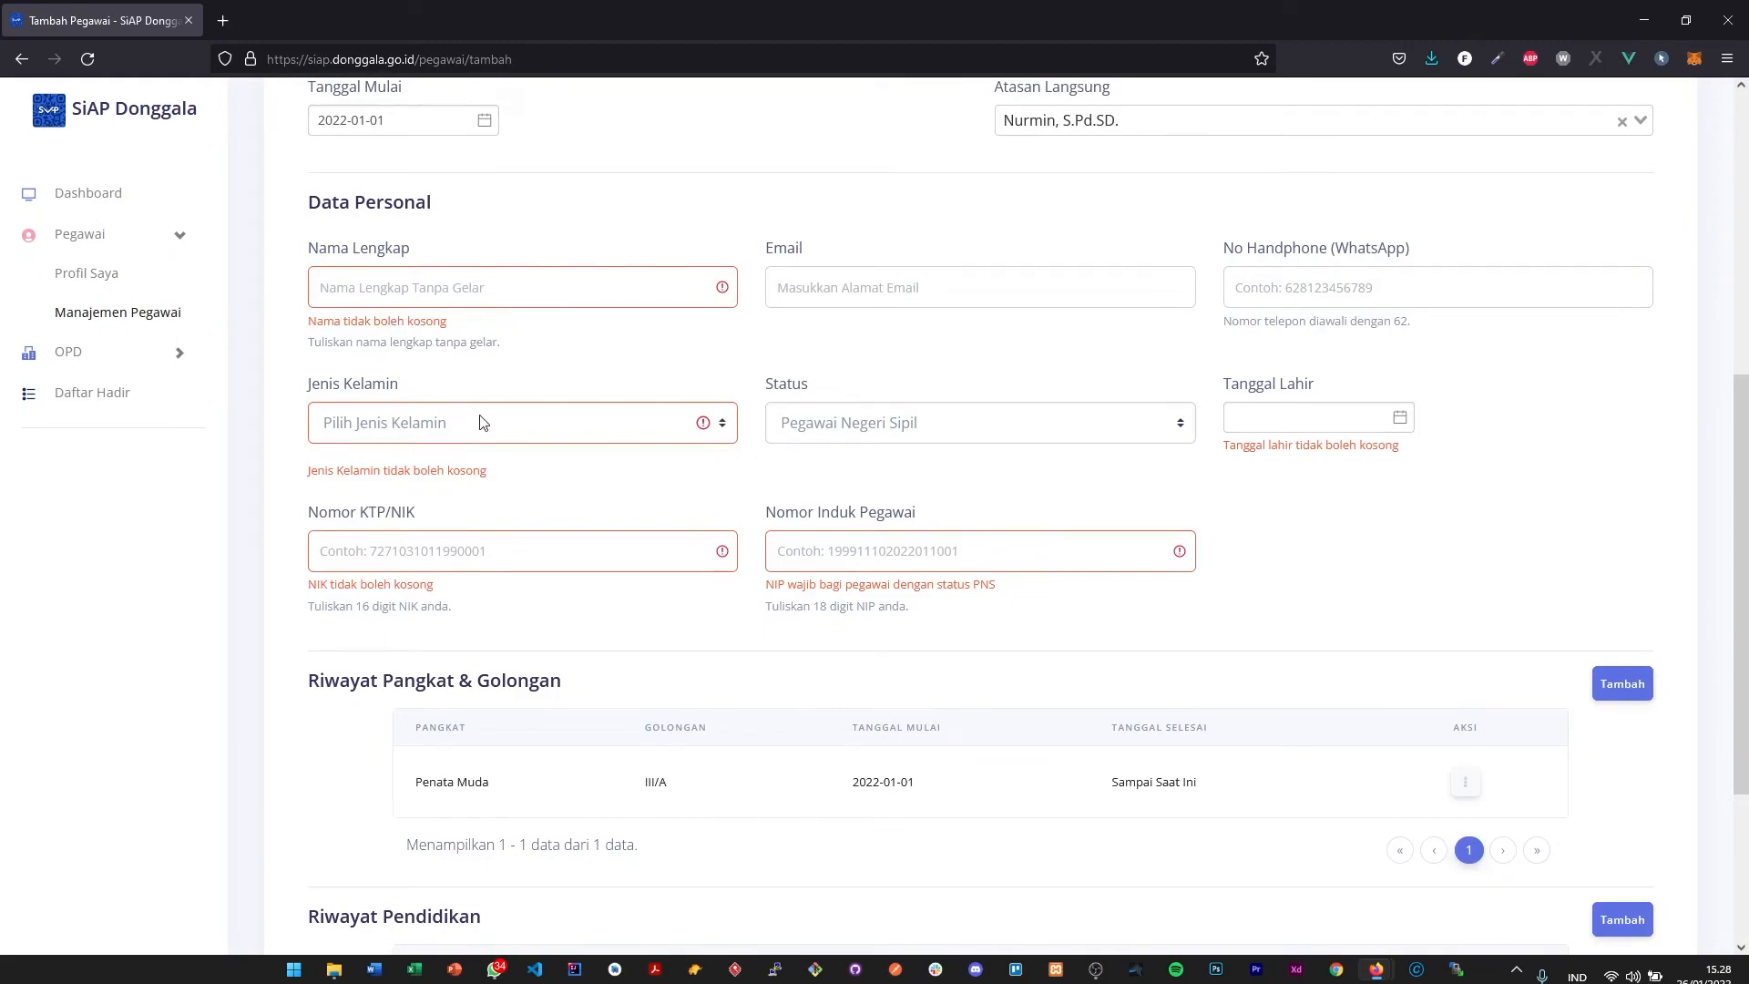
pyautogui.click(680, 539)
pyautogui.click(909, 549)
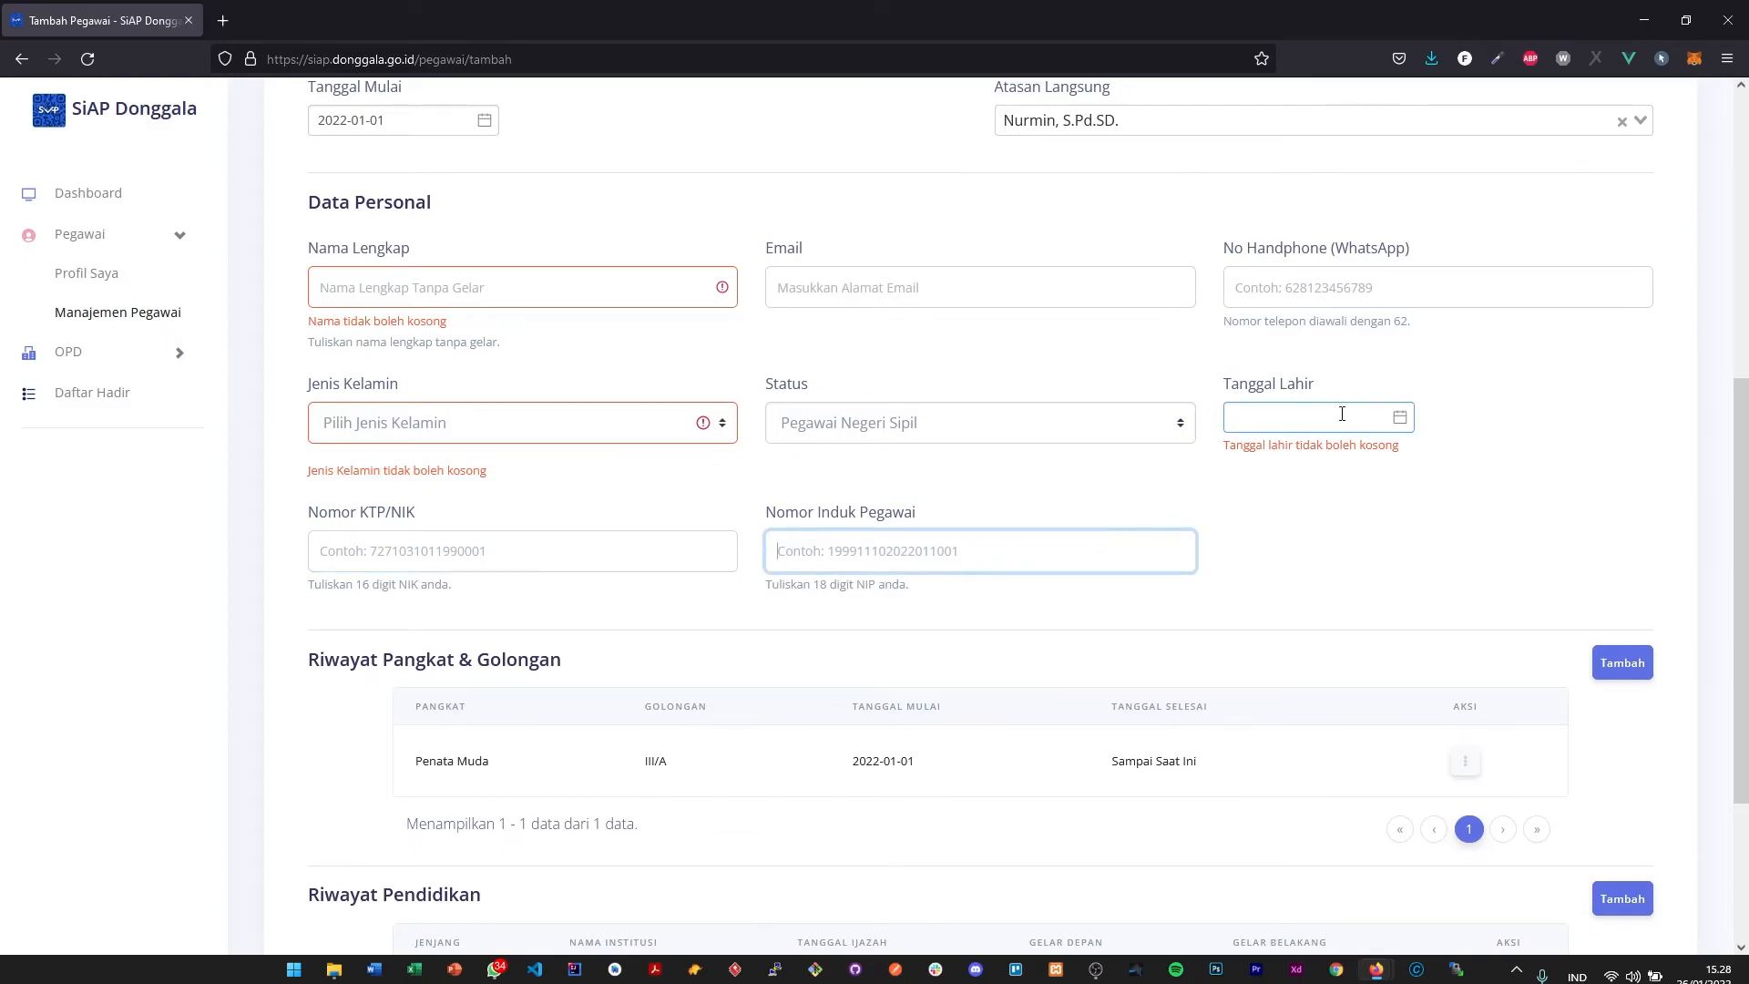
pyautogui.scroll(-3, 1326, 427)
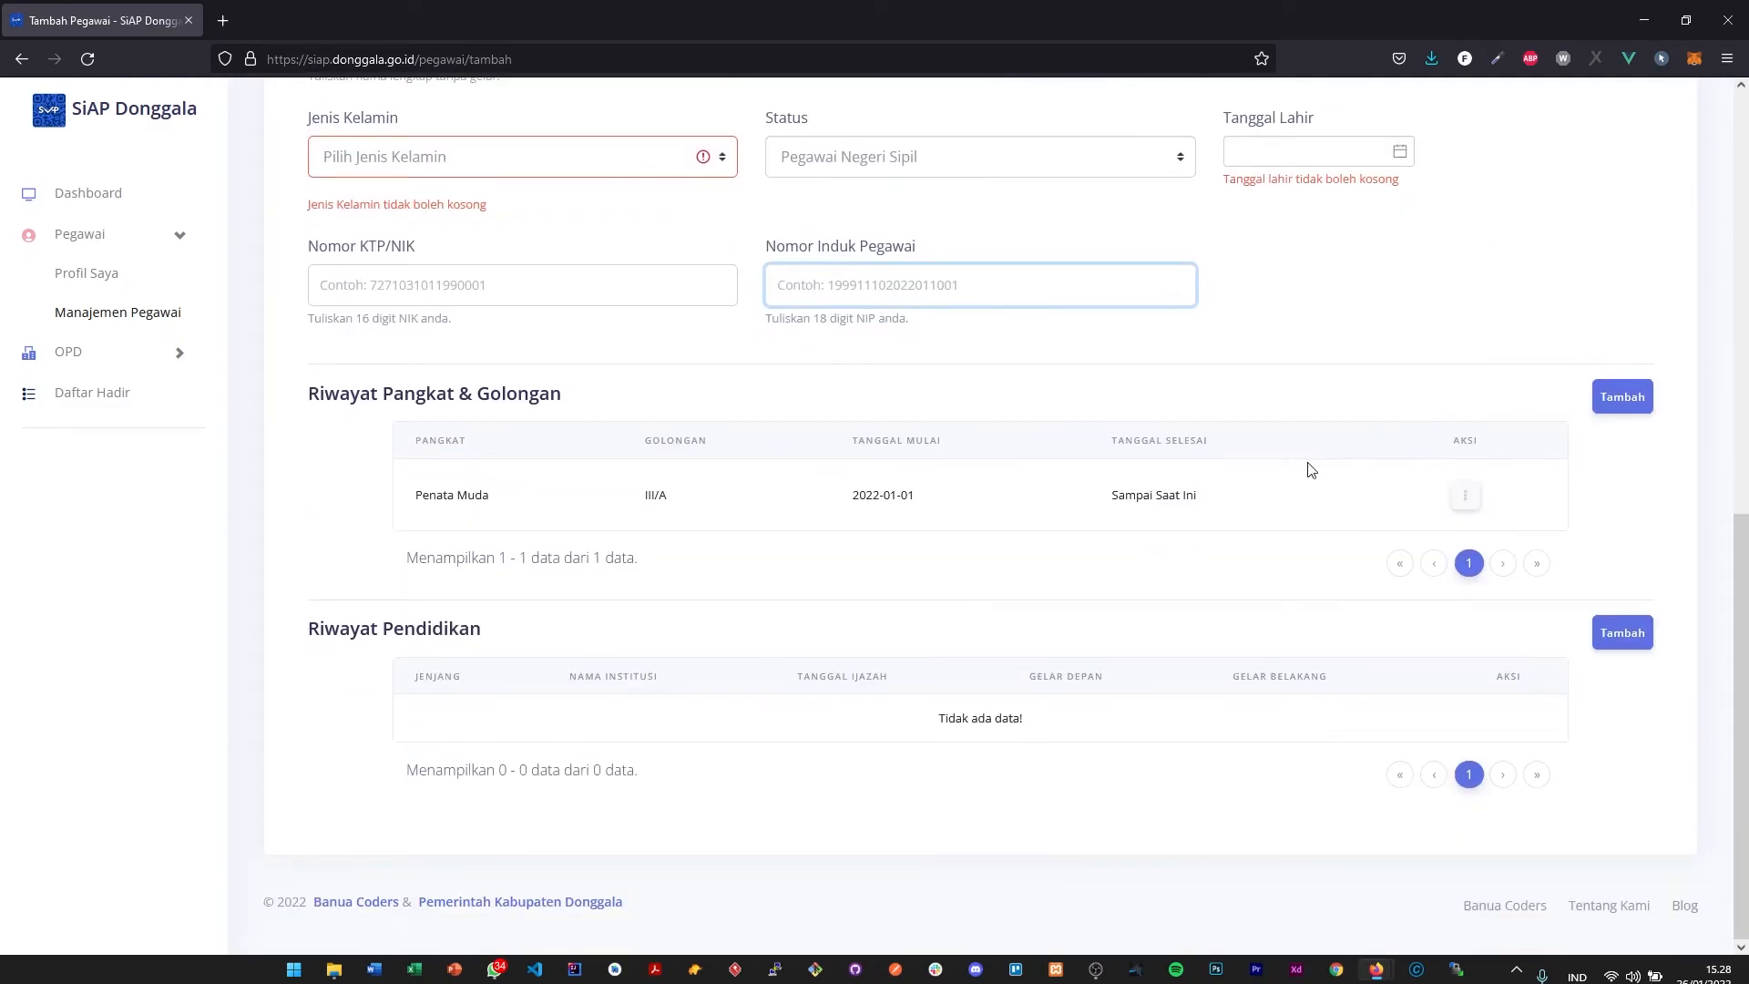
pyautogui.scroll(10, 1308, 468)
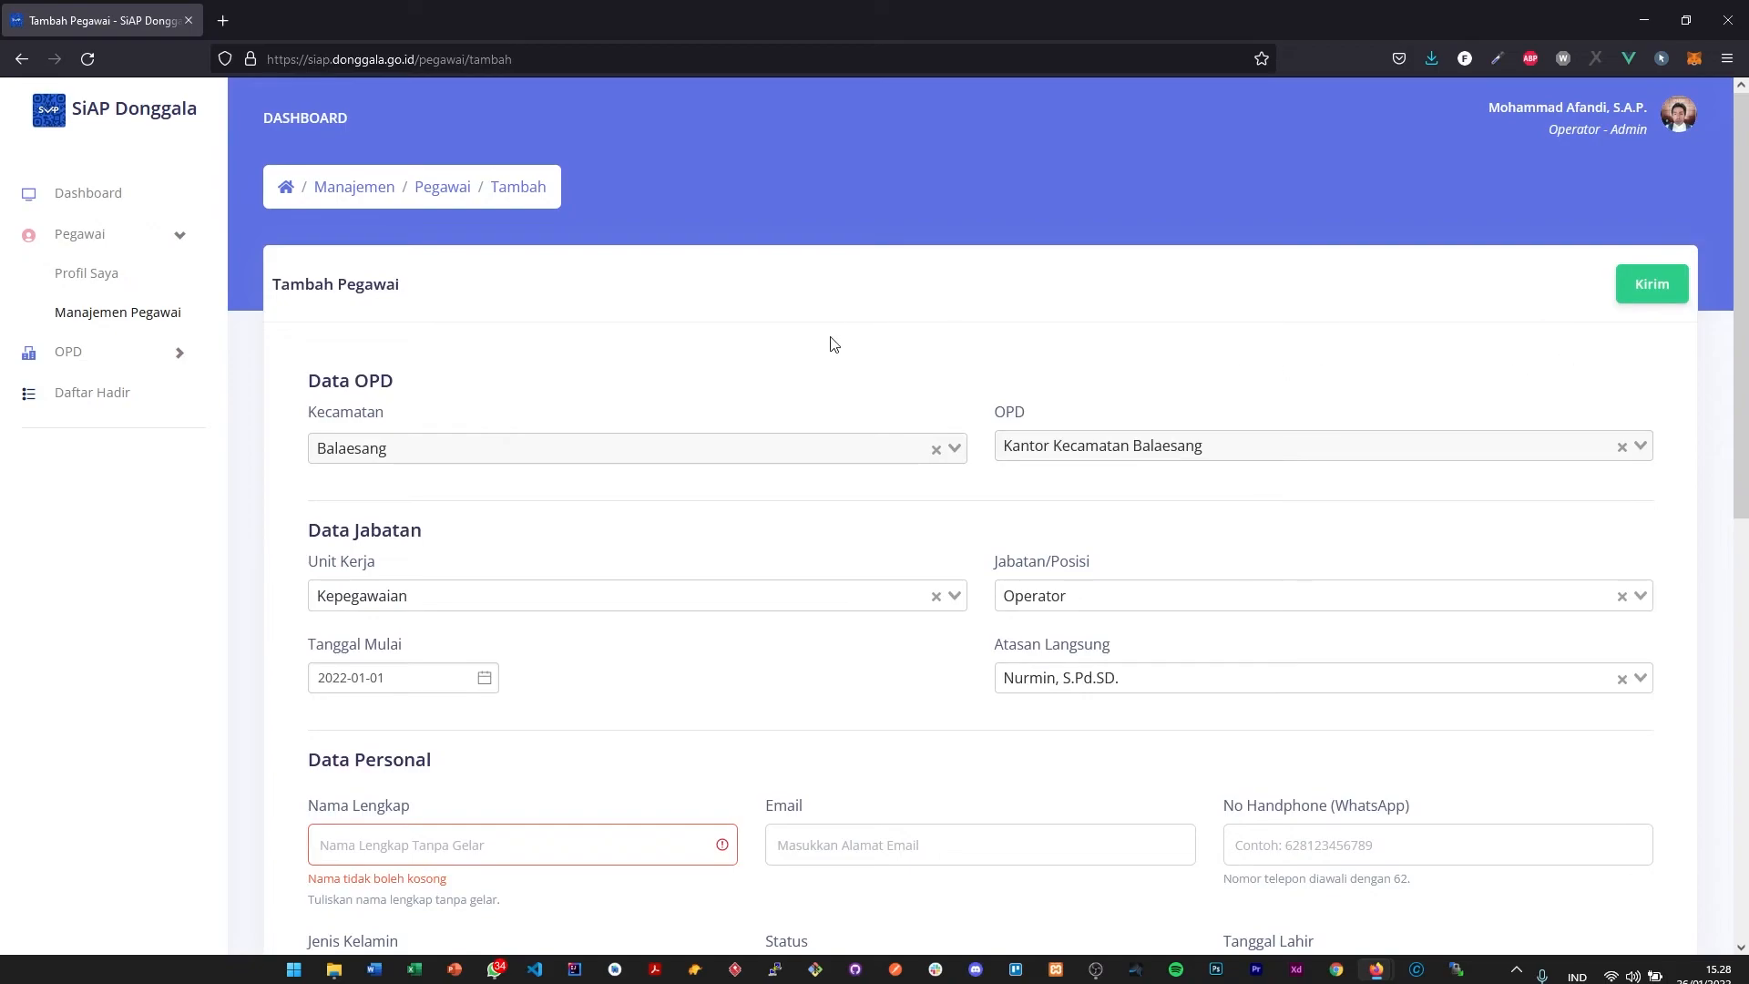
# - Expand the OPD navigation group to view its management pages
pyautogui.click(139, 356)
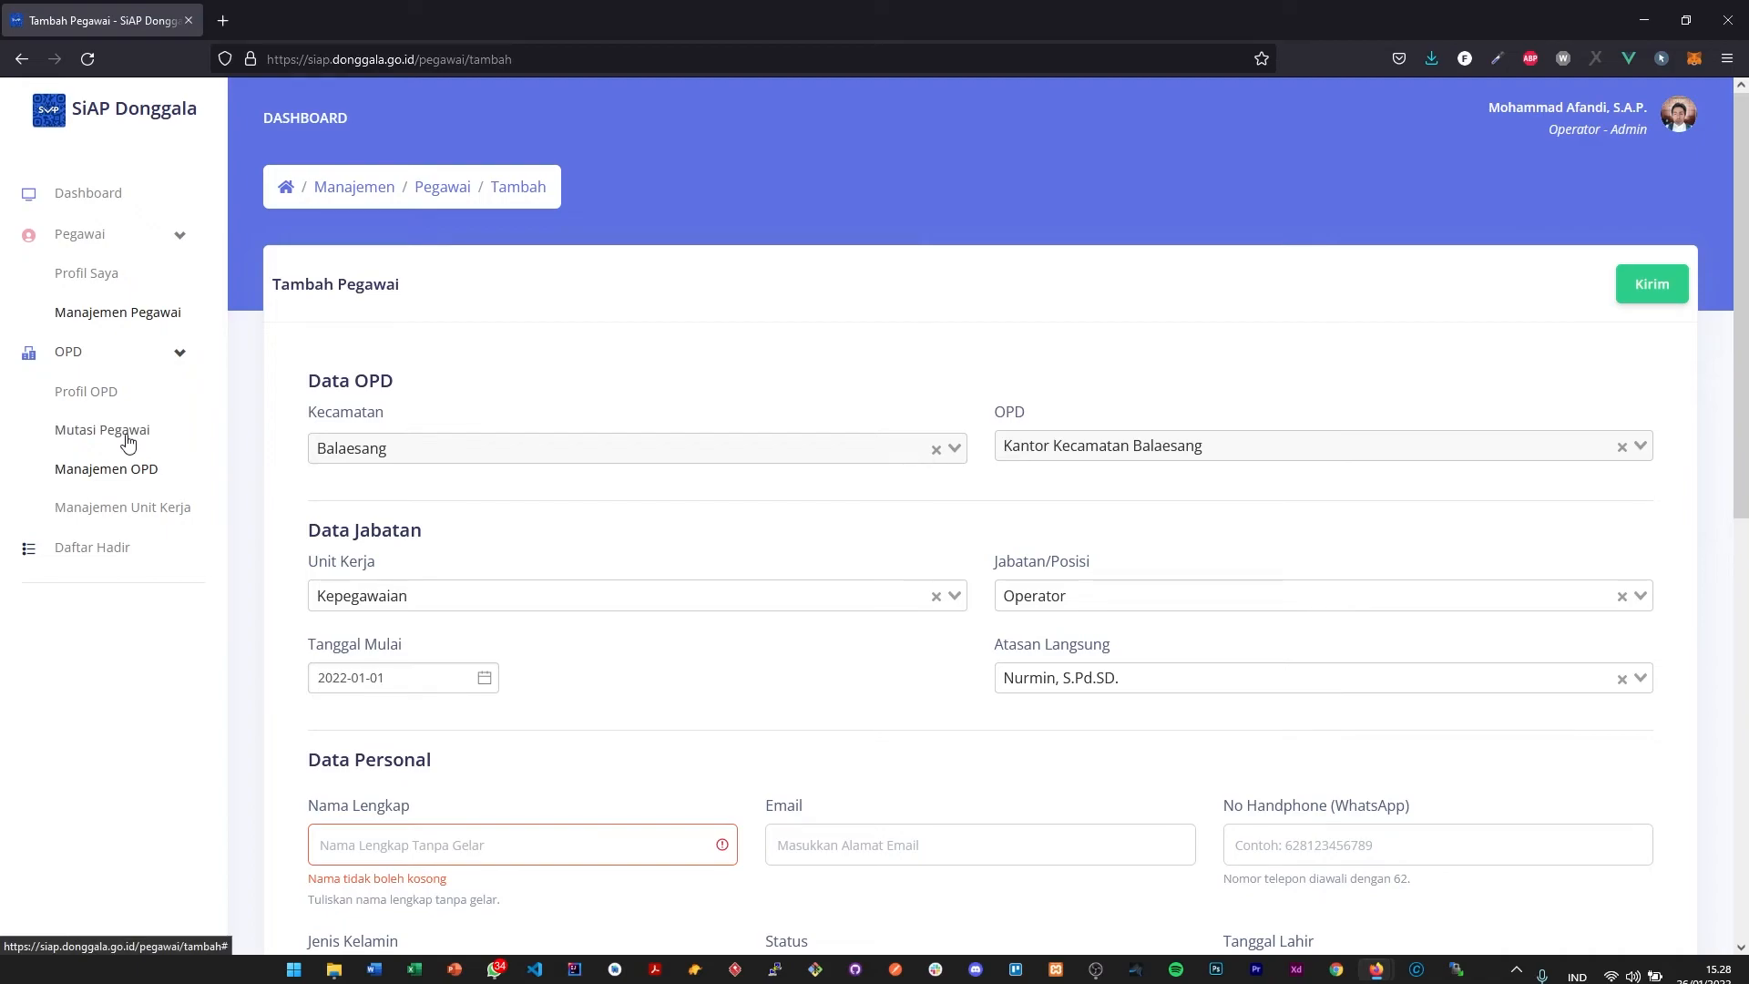
pyautogui.scroll(-4, 905, 412)
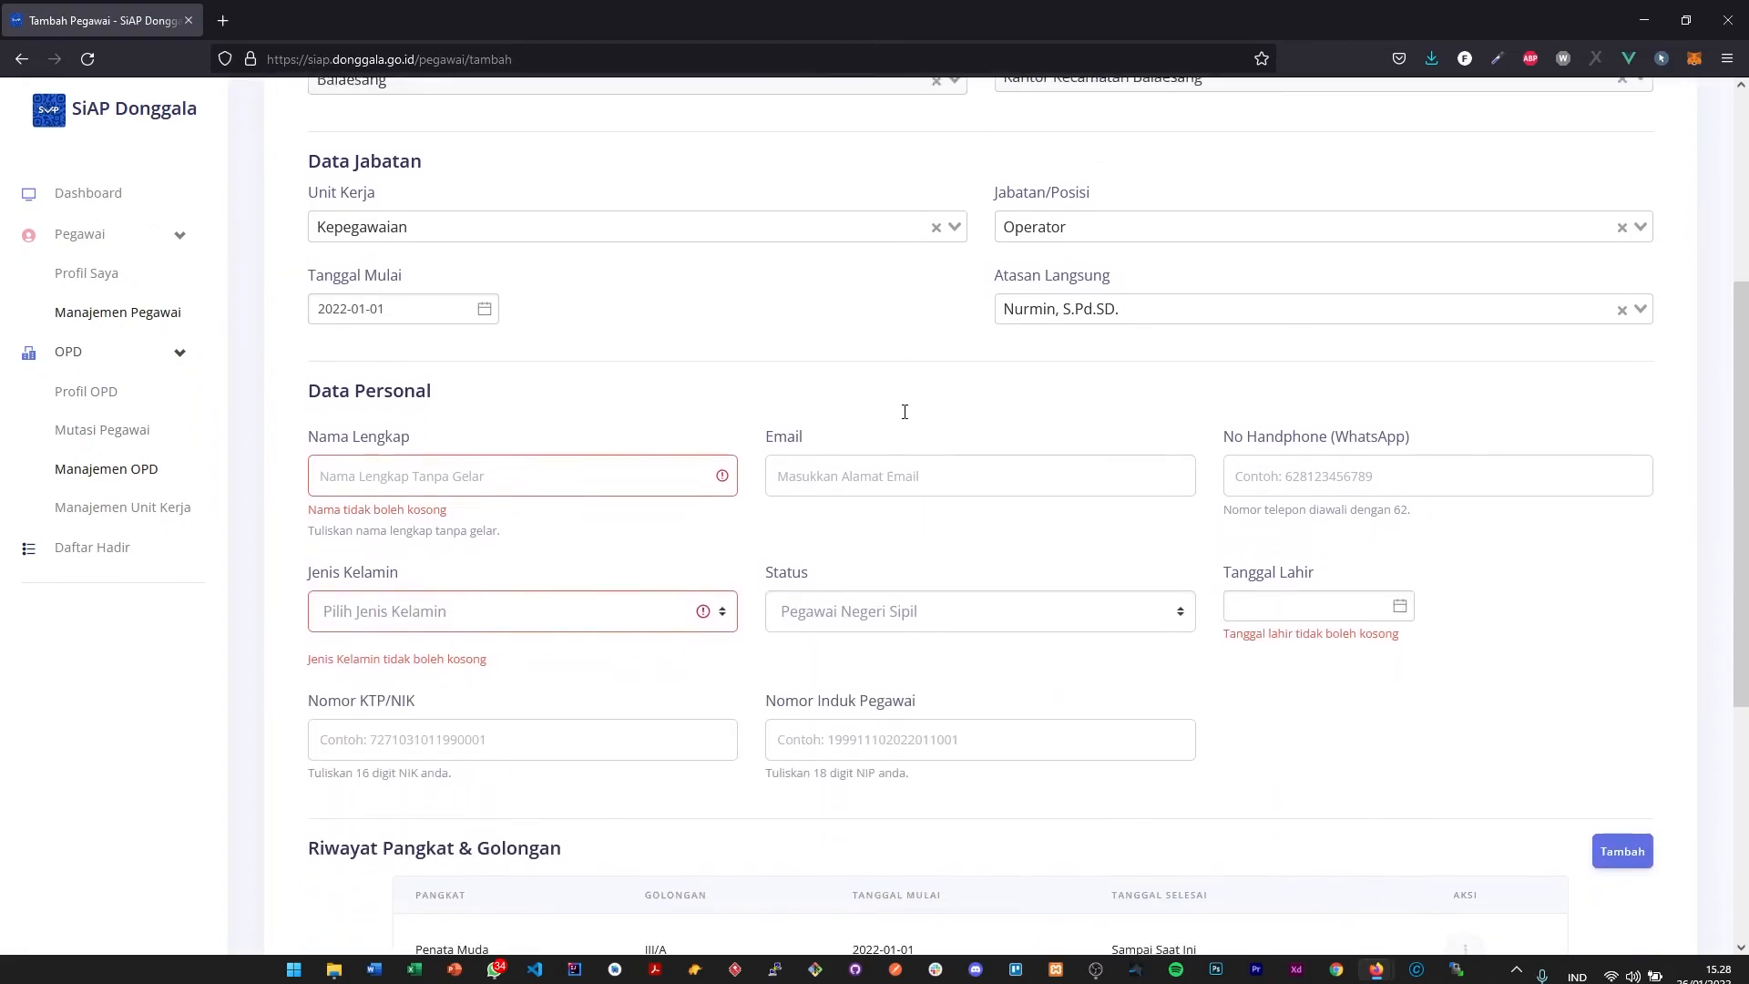
pyautogui.scroll(2, 600, 324)
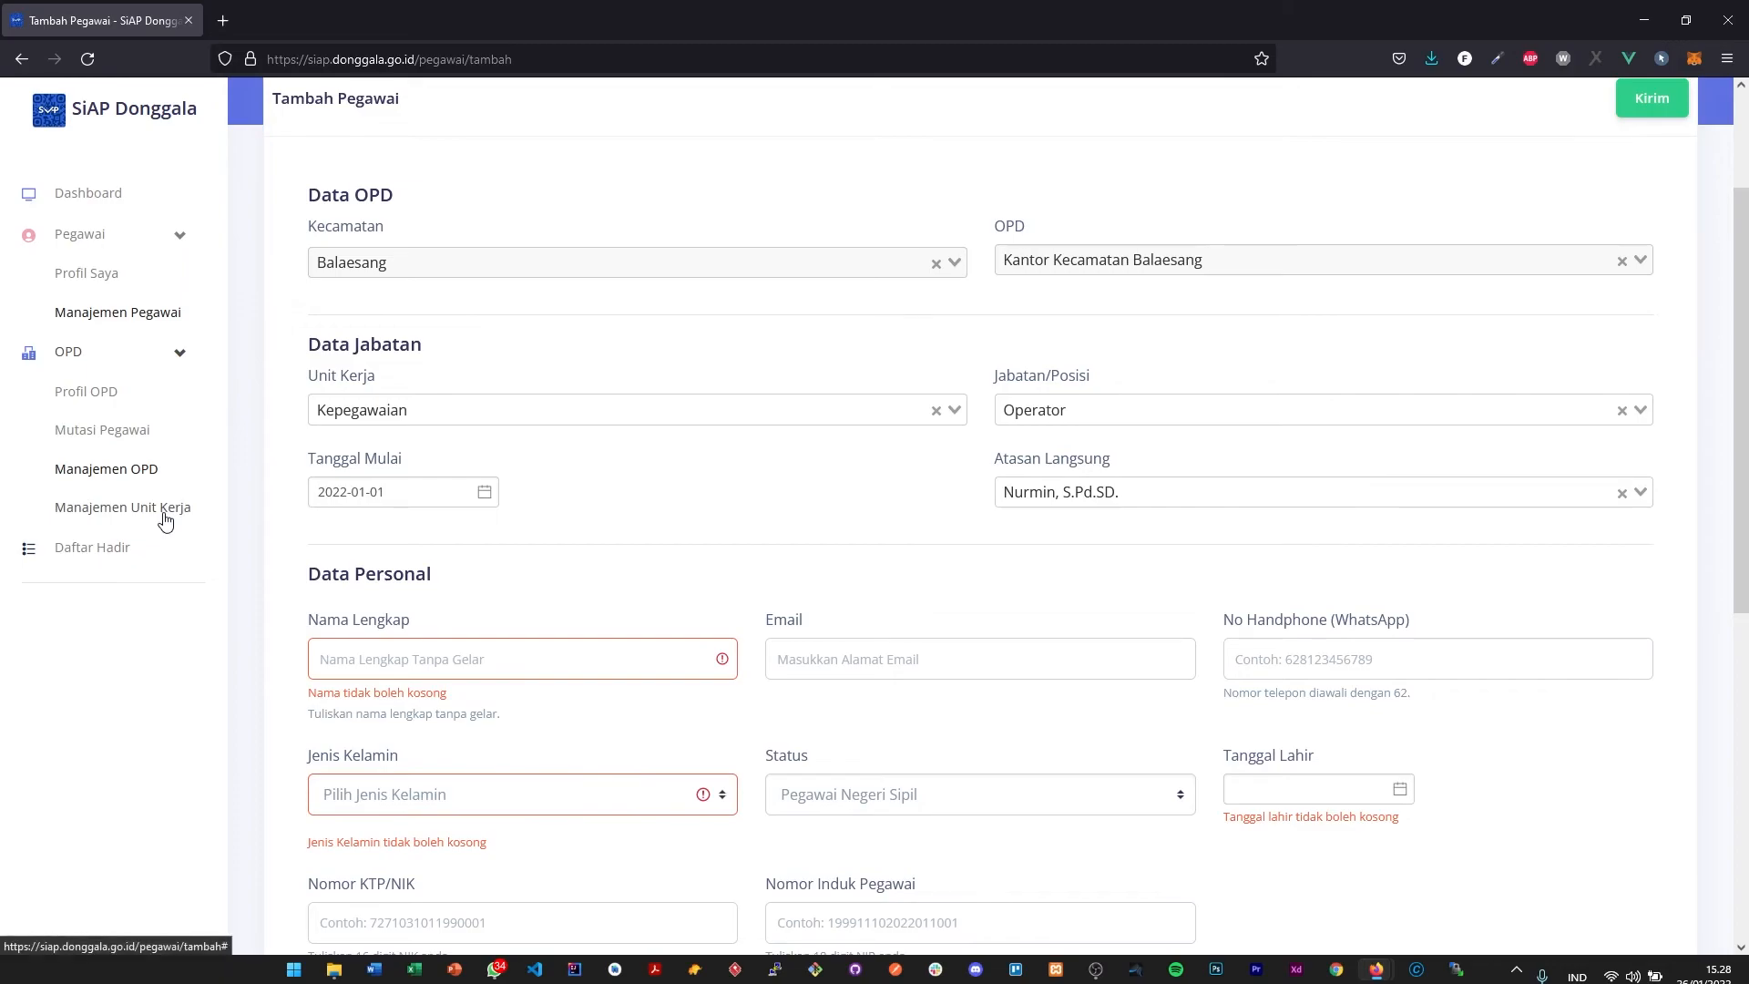
# - Look through the available Unit Kerja options under Data Jabatan, and close the list
pyautogui.click(445, 420)
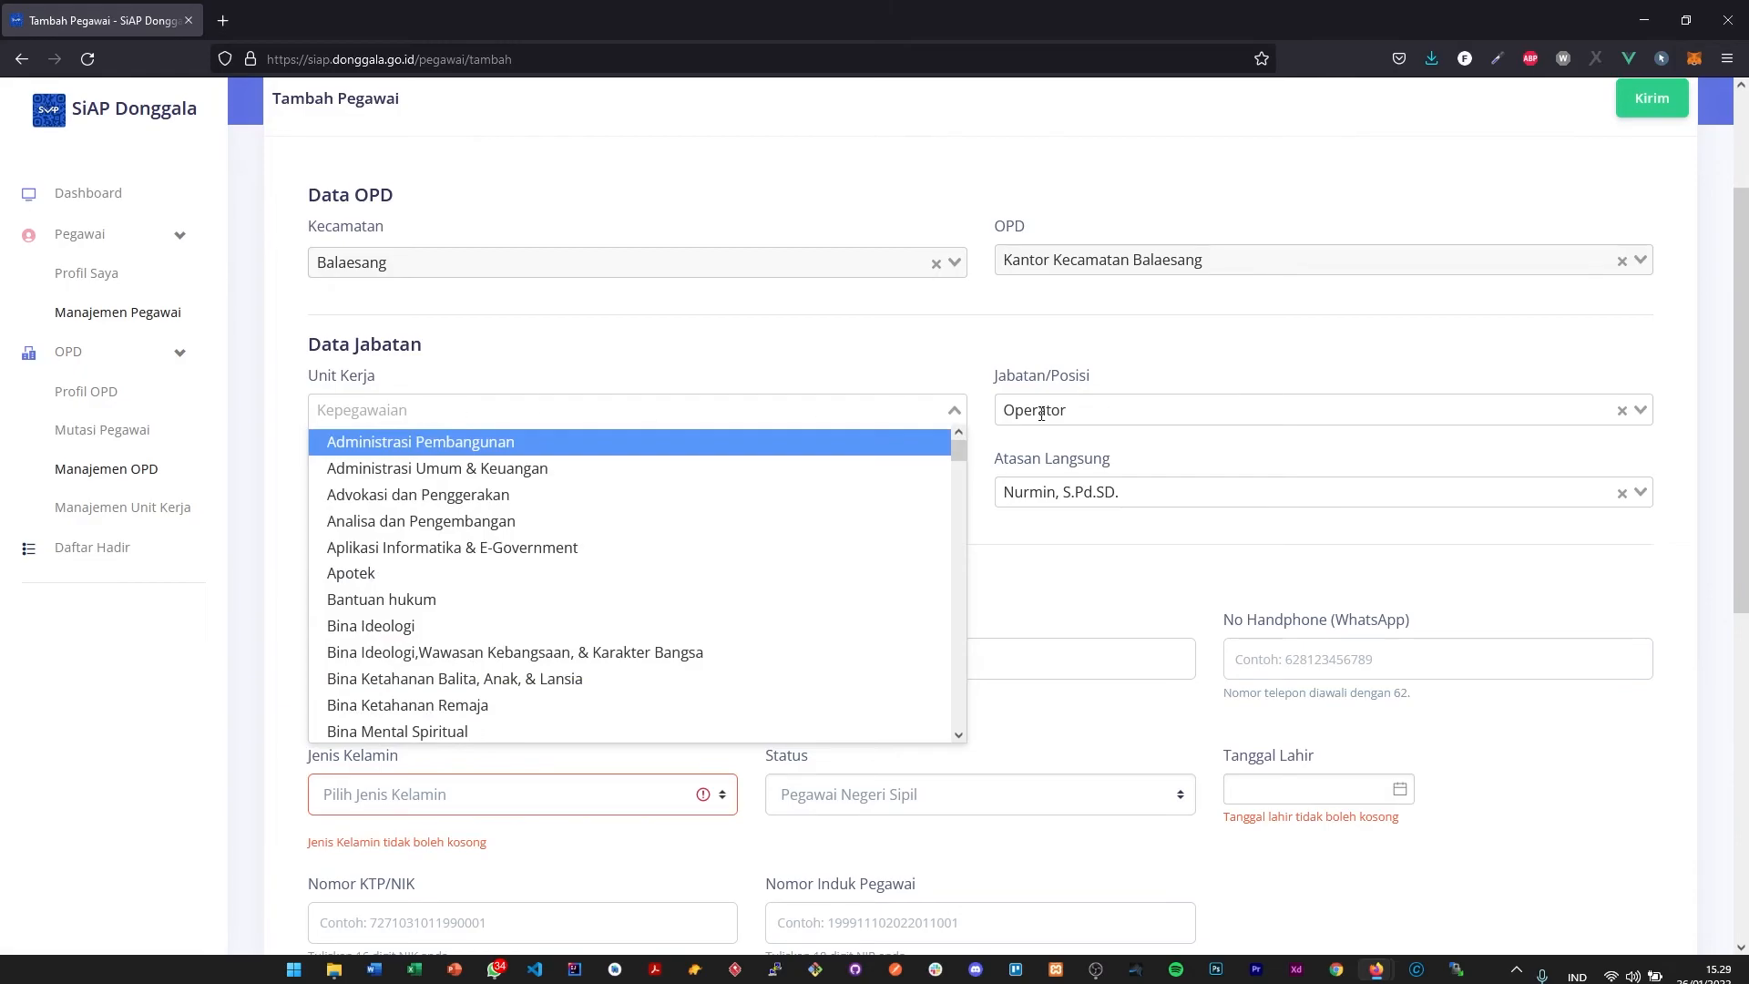
pyautogui.click(539, 366)
pyautogui.click(536, 410)
pyautogui.scroll(-3, 661, 507)
pyautogui.scroll(-10, 661, 506)
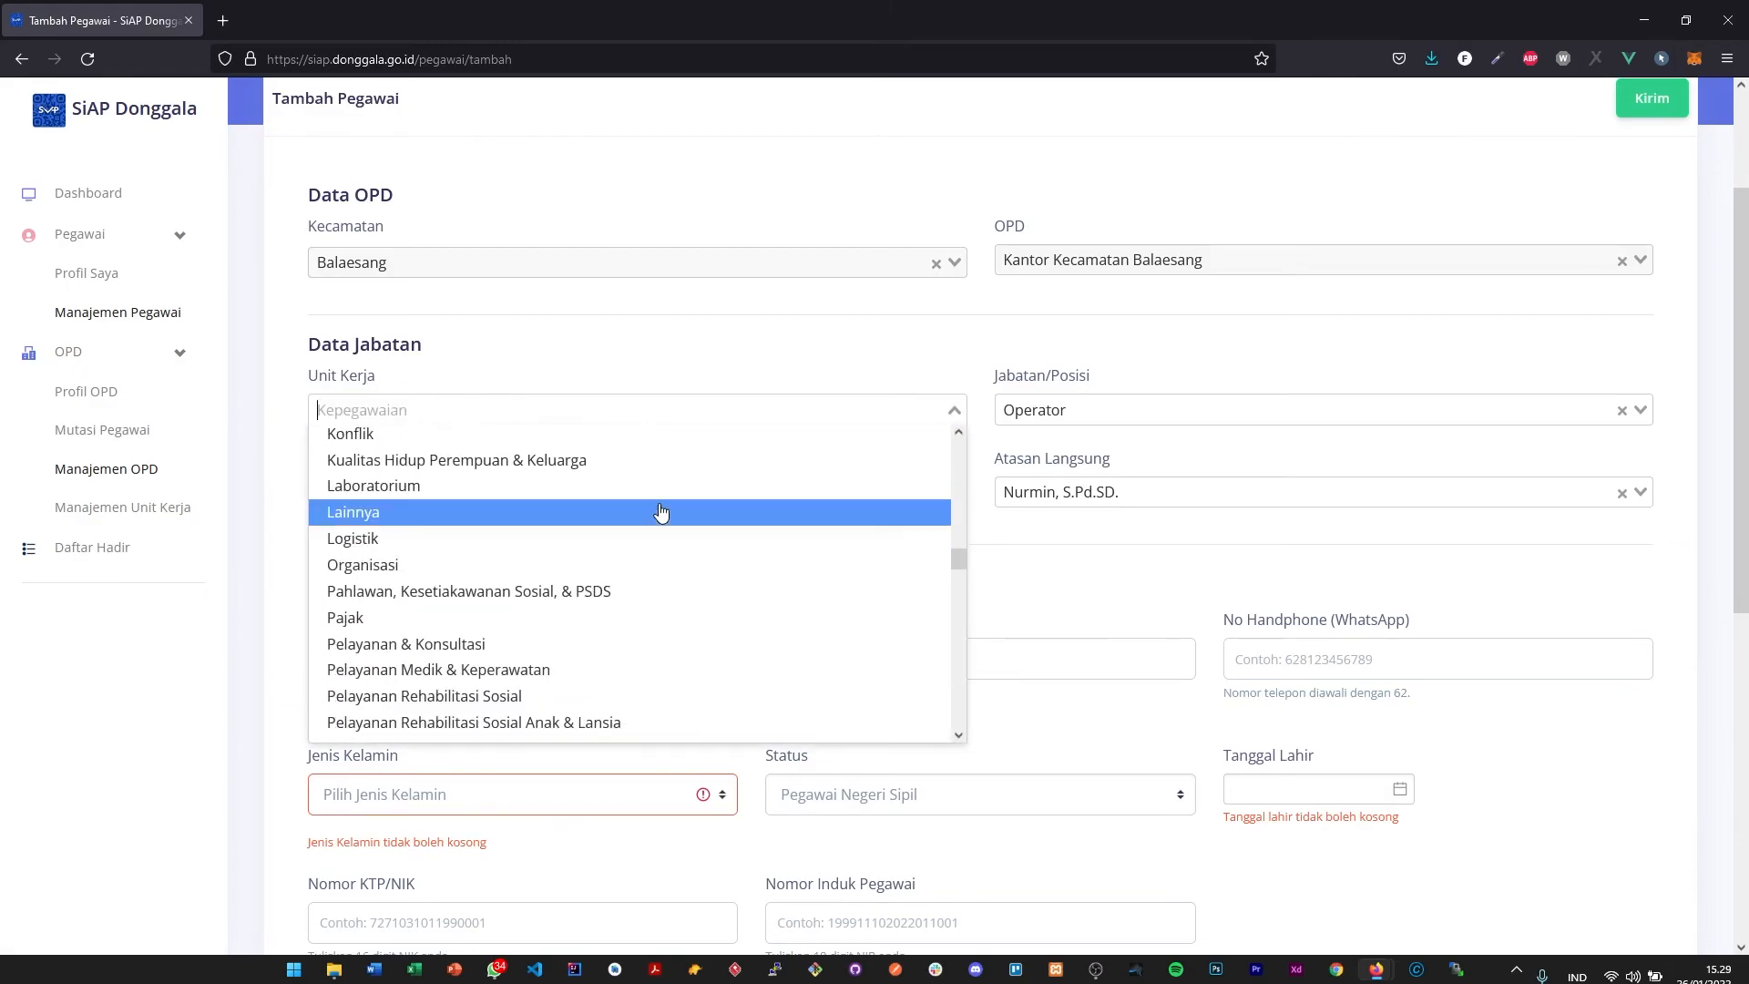
pyautogui.click(627, 363)
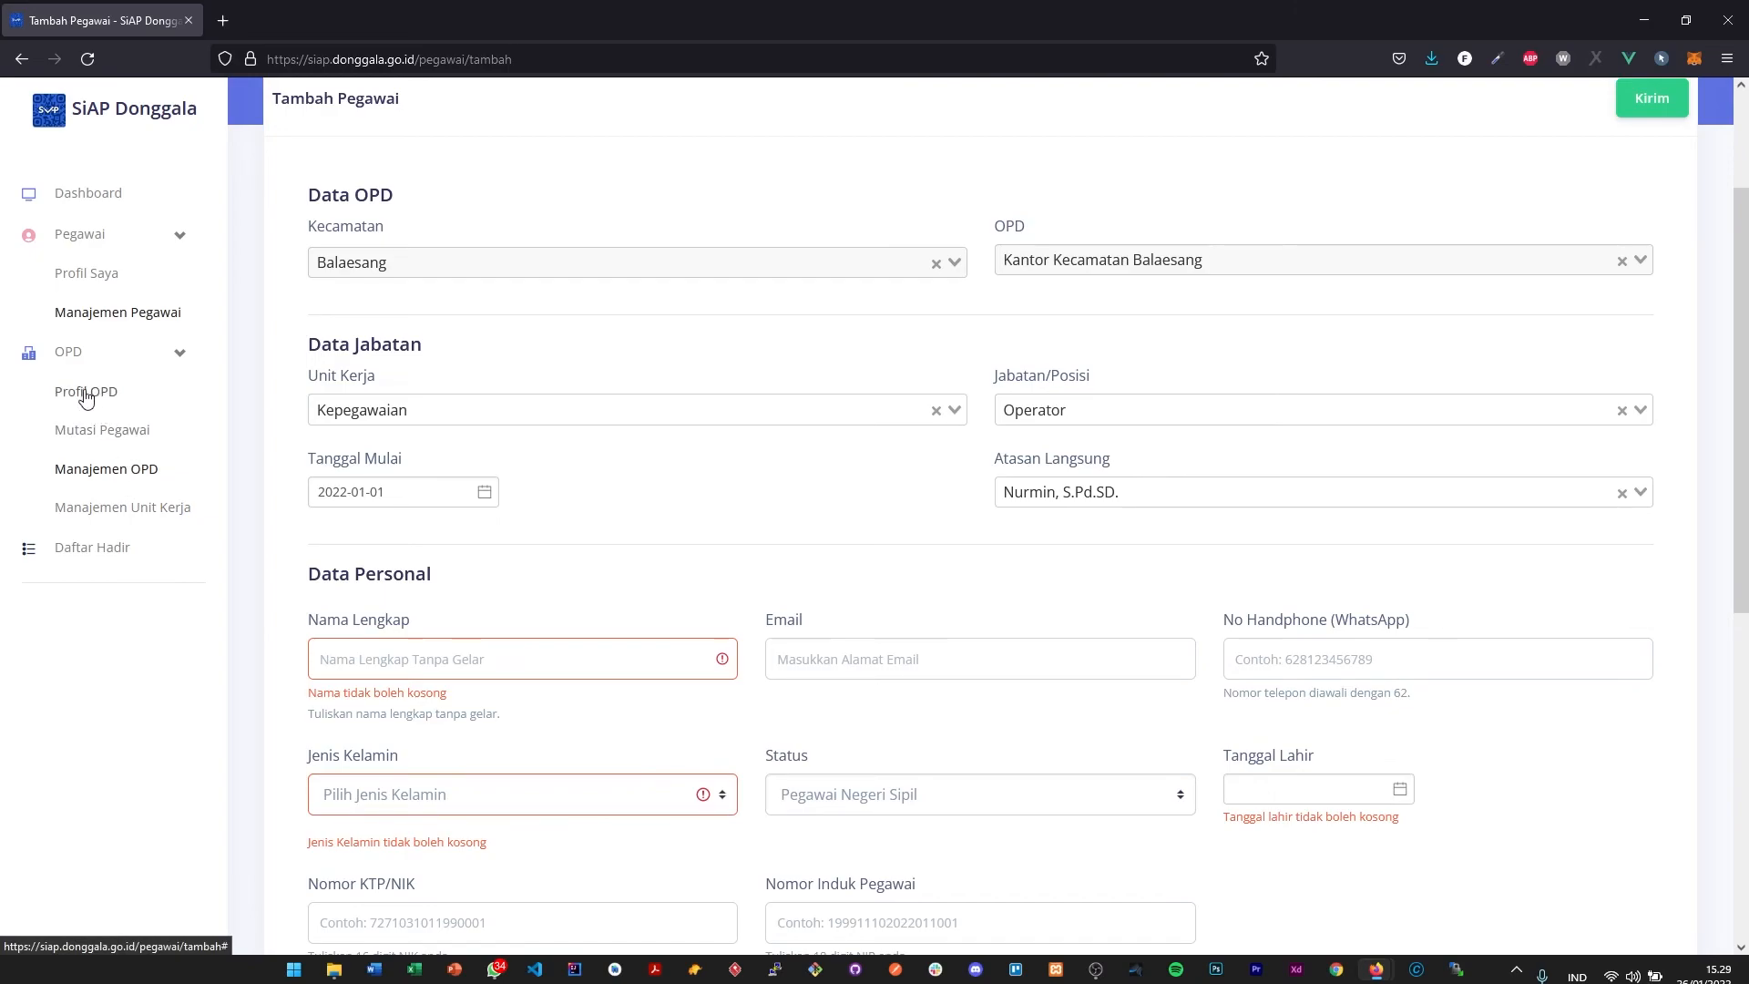
pyautogui.scroll(3, 86, 396)
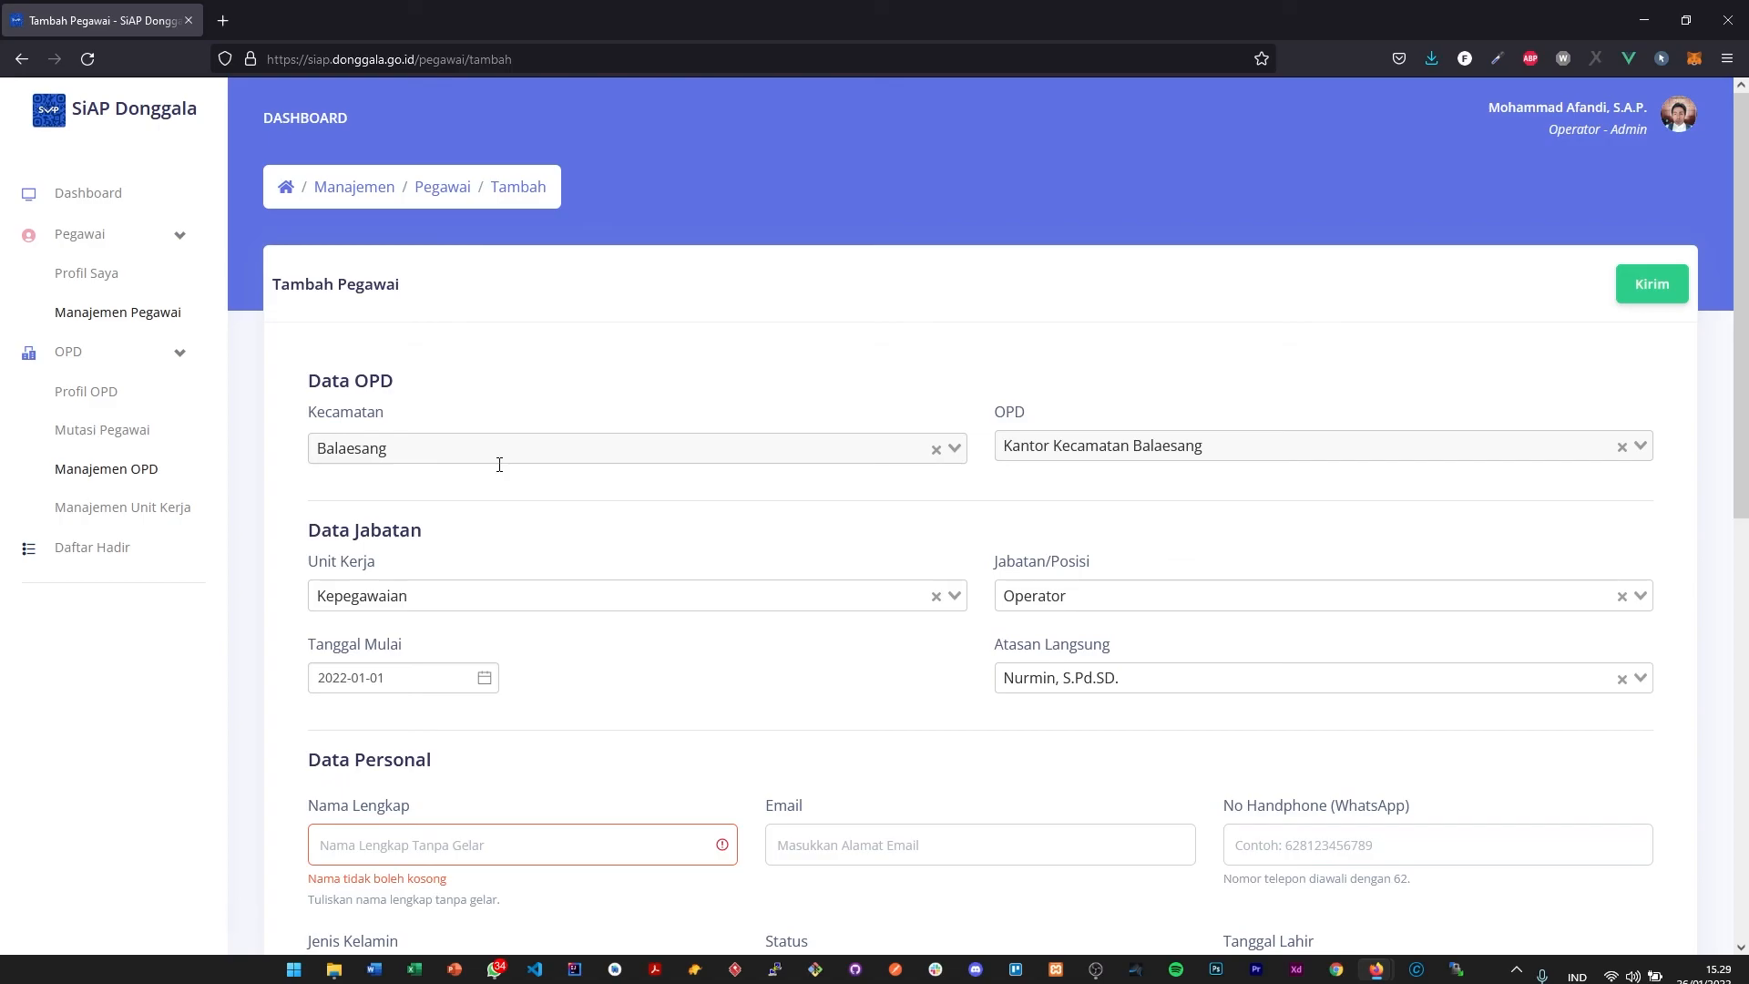
pyautogui.scroll(-9, 574, 550)
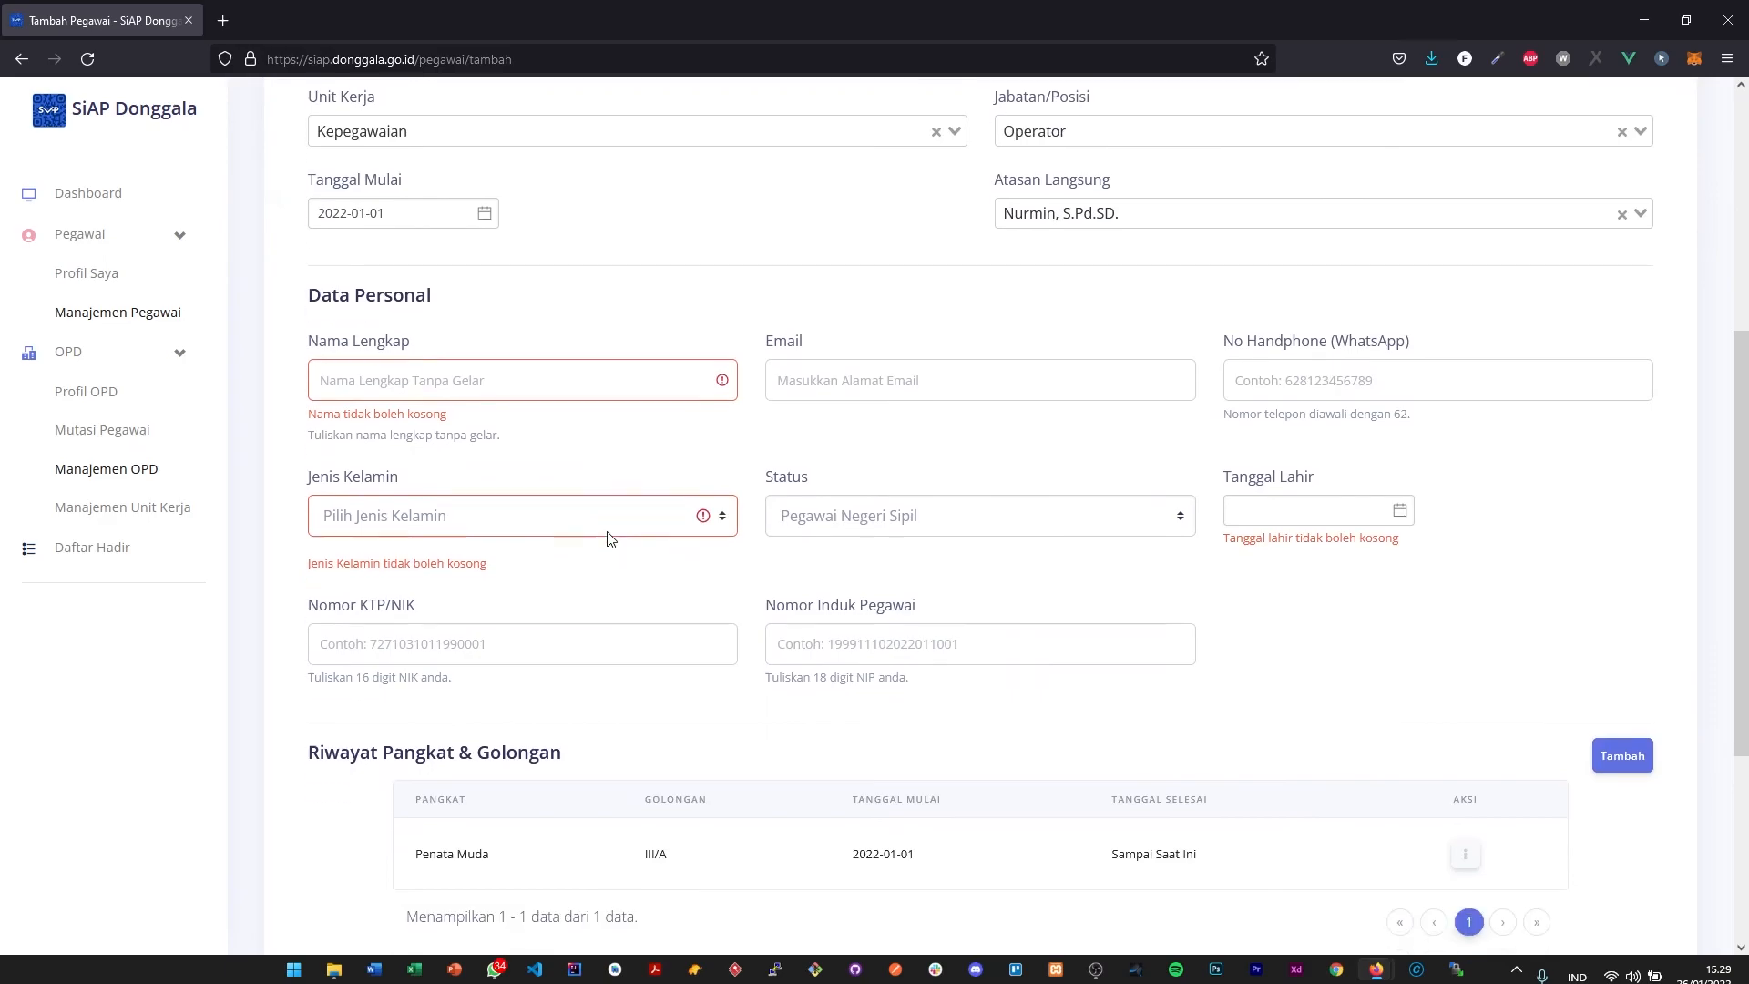
pyautogui.scroll(10, 610, 540)
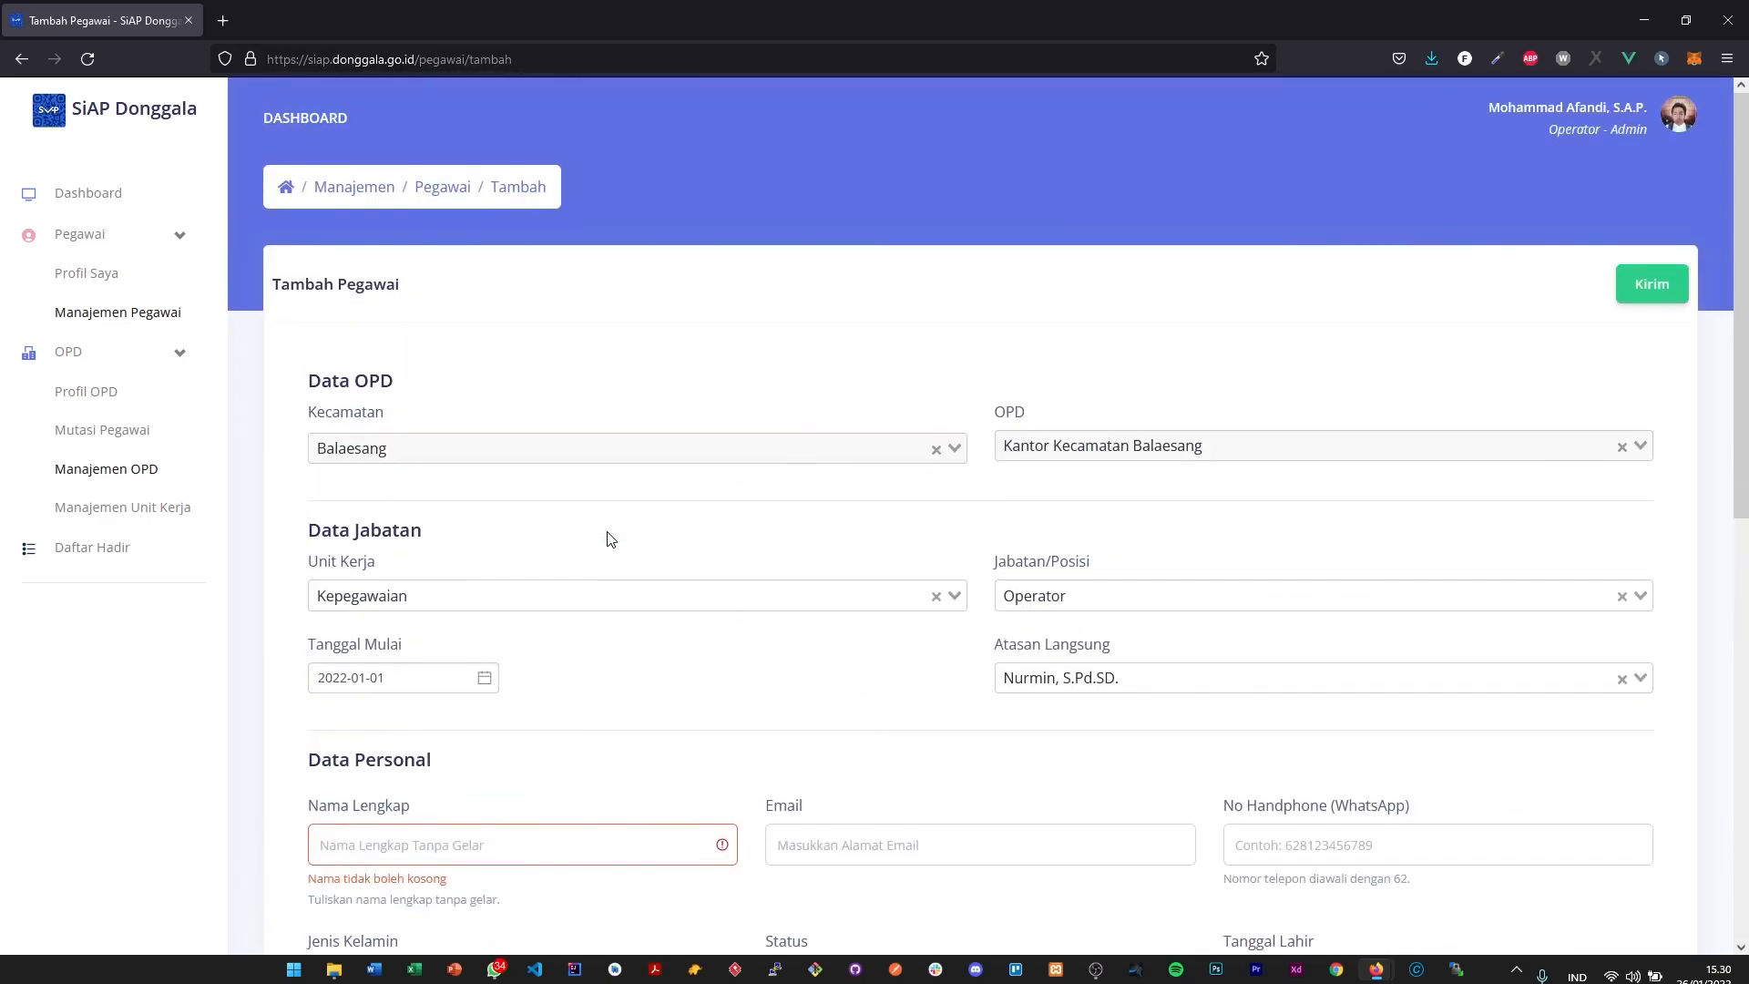